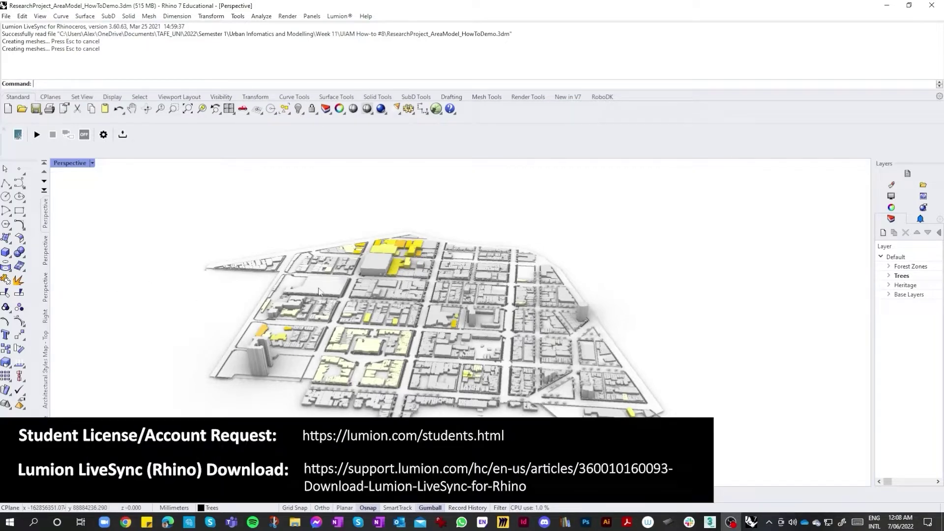
# Examine the area model's street blocks up close and as a whole
pyautogui.scroll(-2, 352, 373)
pyautogui.scroll(3, 347, 360)
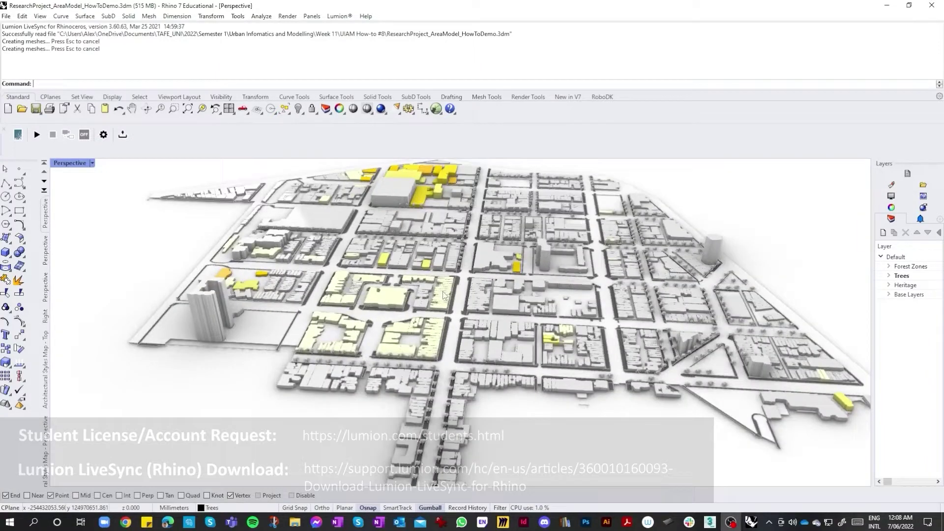
pyautogui.scroll(3, 445, 298)
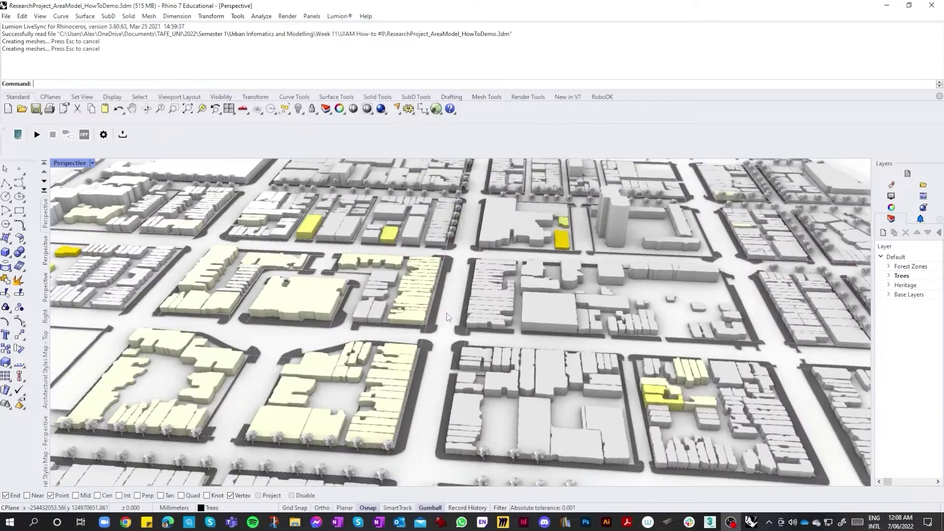
pyautogui.scroll(4, 443, 316)
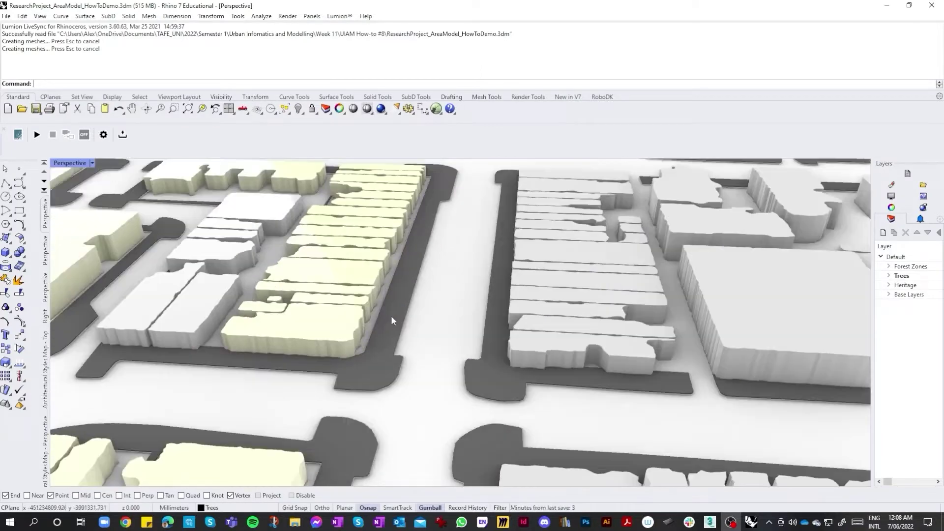
pyautogui.scroll(-5, 392, 321)
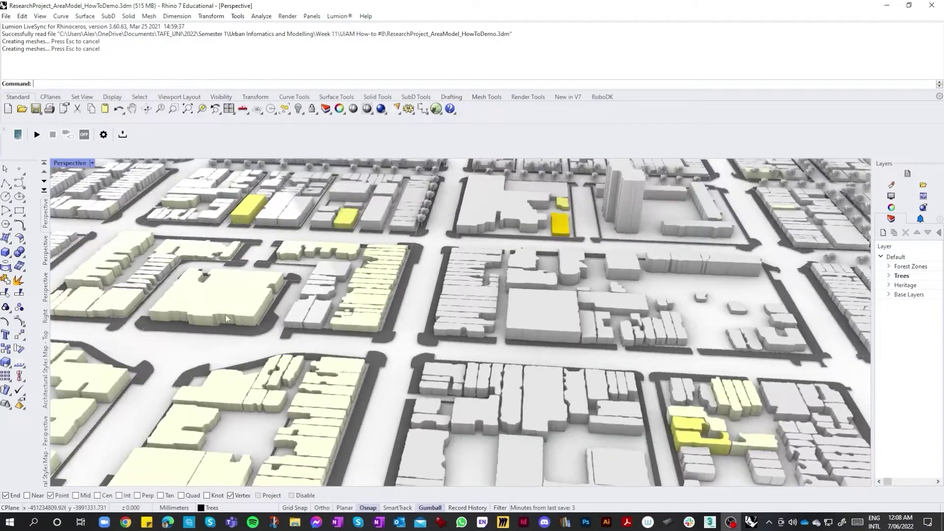
pyautogui.scroll(-2, 288, 329)
pyautogui.scroll(-3, 290, 326)
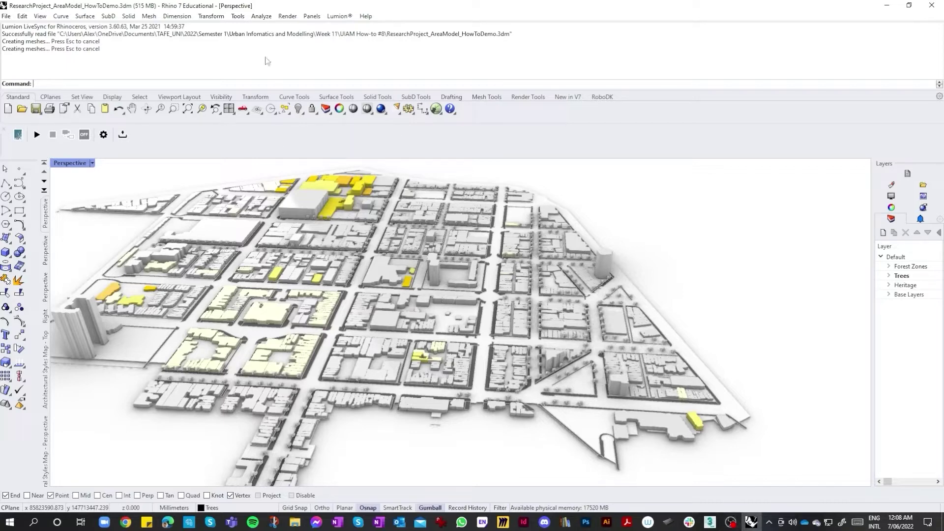
# Open the document properties and check the plug-in list for Lumion LiveSync for Rhino
pyautogui.click(10, 16)
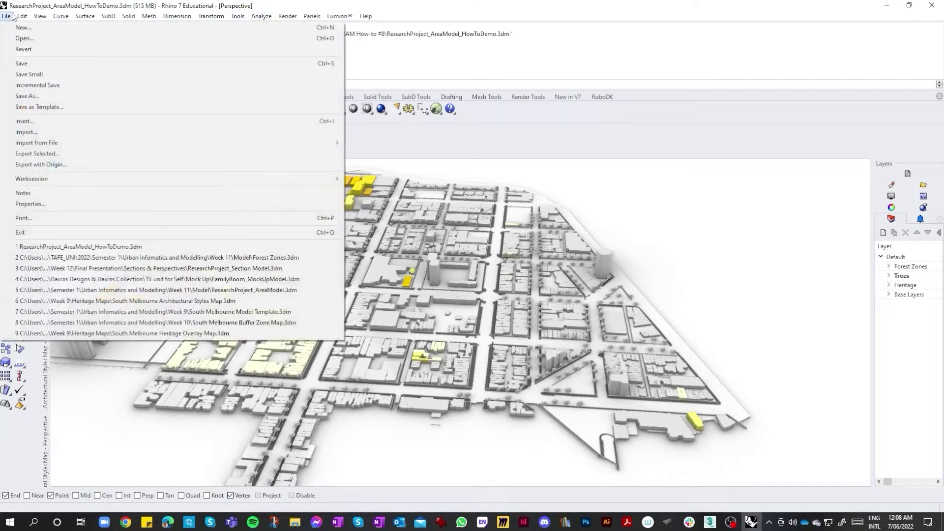
pyautogui.moveTo(22, 19)
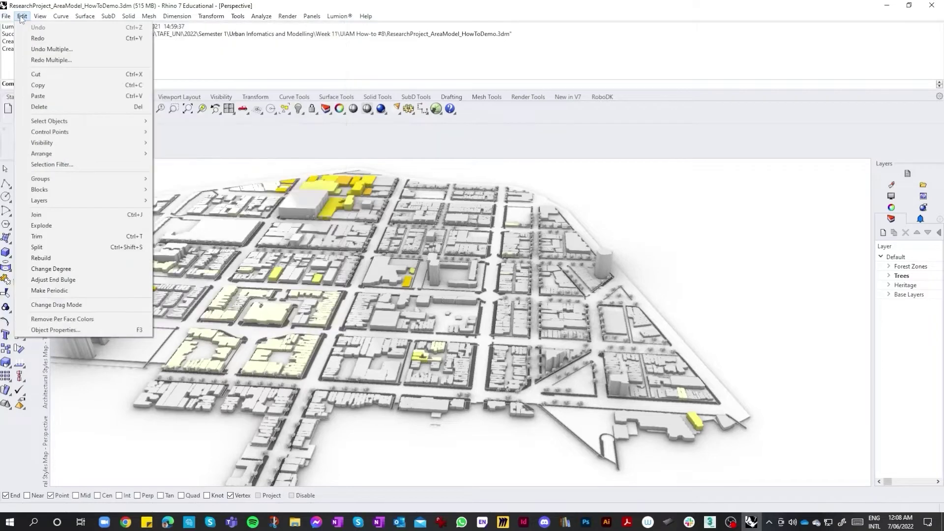
pyautogui.moveTo(342, 18)
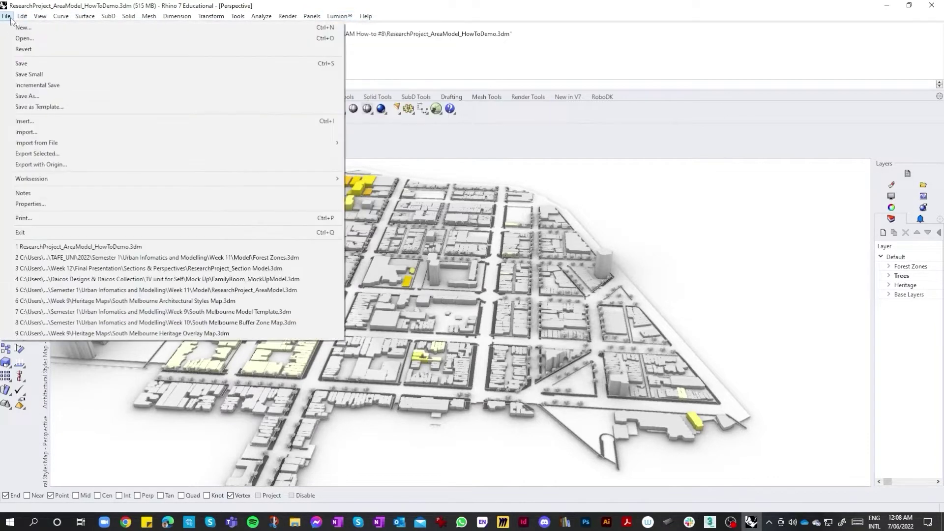
pyautogui.click(46, 205)
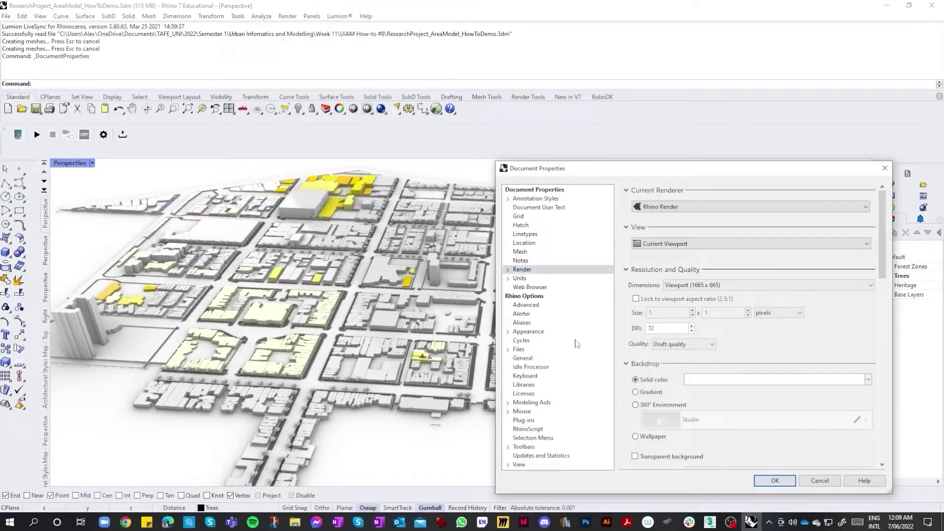
pyautogui.click(522, 447)
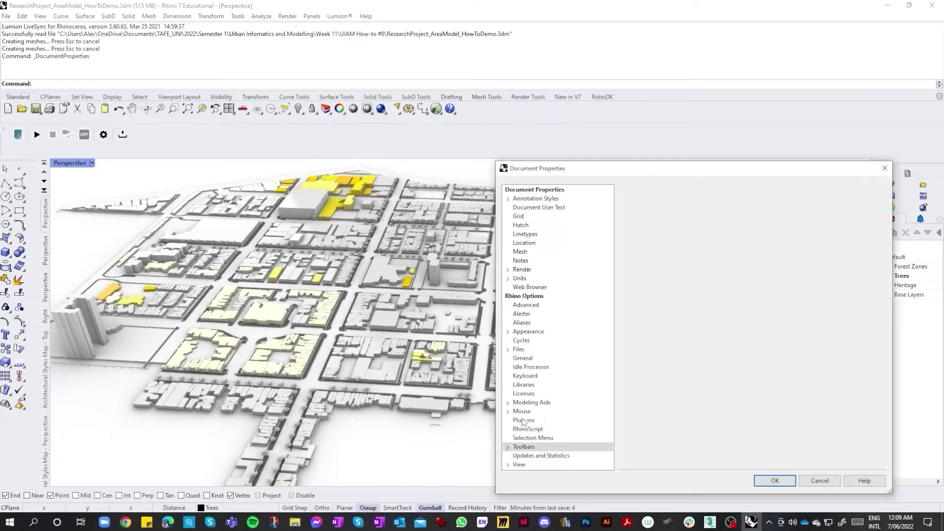
pyautogui.click(603, 422)
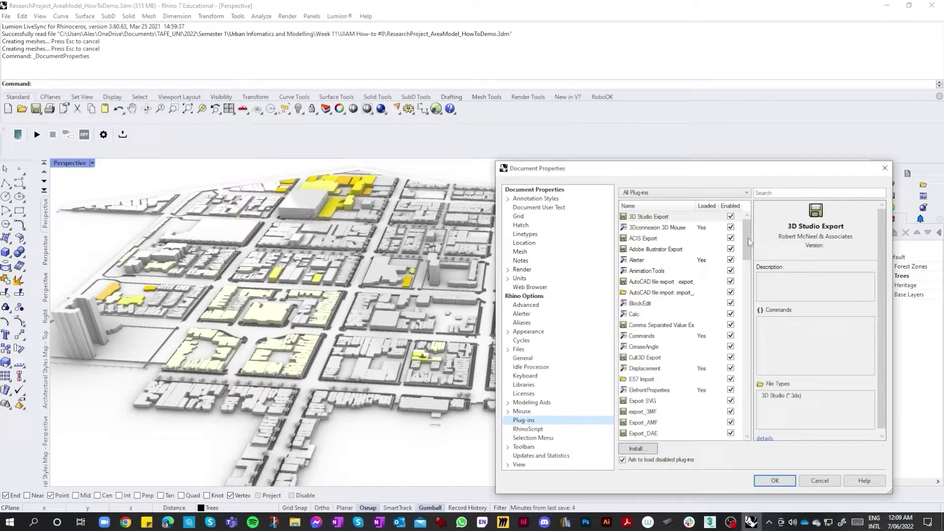
pyautogui.moveTo(749, 241); pyautogui.dragTo(751, 308)
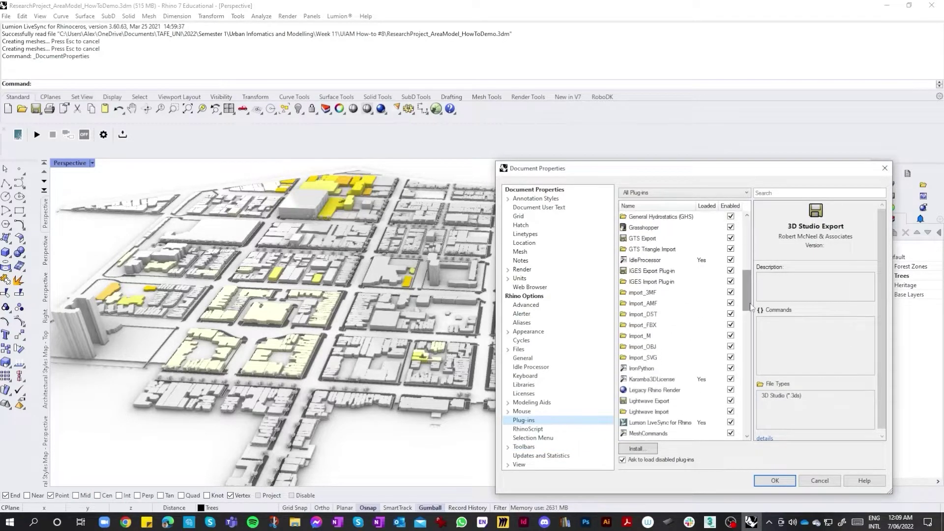
pyautogui.click(673, 424)
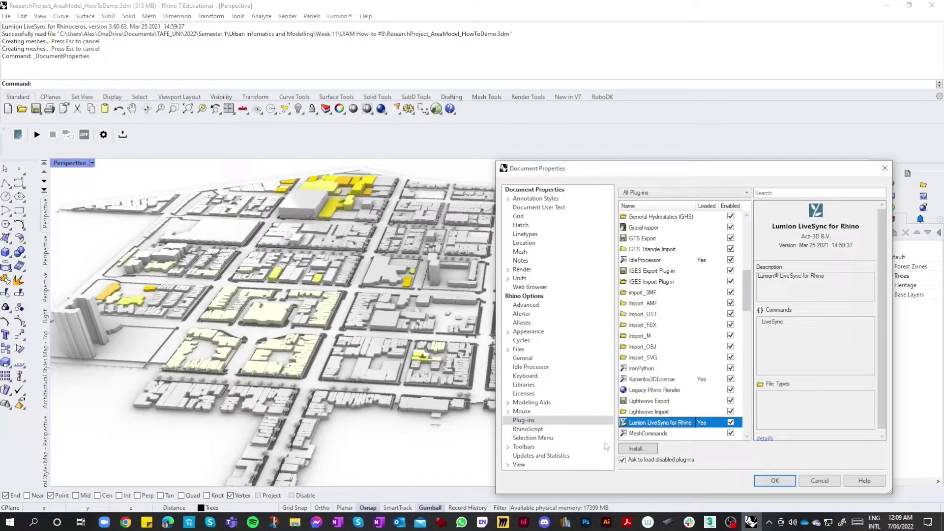
# Look through the available toolbars for a LiveSync entry and leave the document properties without changing anything
pyautogui.click(527, 447)
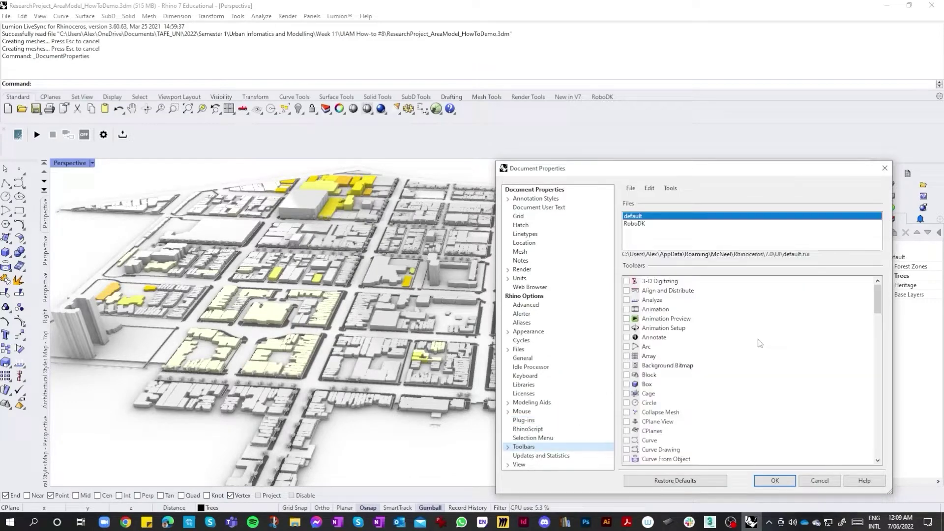
pyautogui.moveTo(878, 312)
pyautogui.mouseDown()
pyautogui.moveTo(871, 437)
pyautogui.moveTo(894, 377)
pyautogui.moveTo(882, 295)
pyautogui.mouseUp()
pyautogui.click(509, 448)
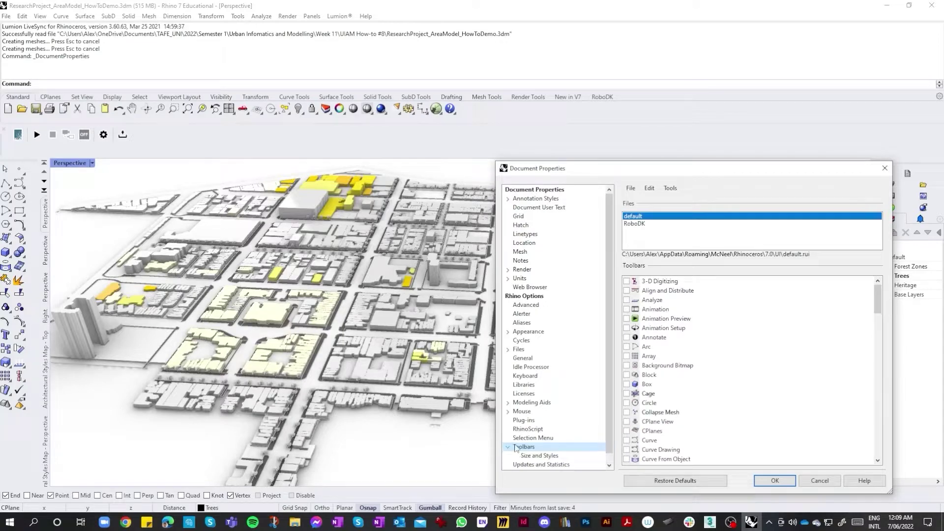
pyautogui.scroll(-15, 729, 413)
pyautogui.scroll(3, 719, 410)
pyautogui.scroll(7, 687, 388)
pyautogui.scroll(-13, 683, 382)
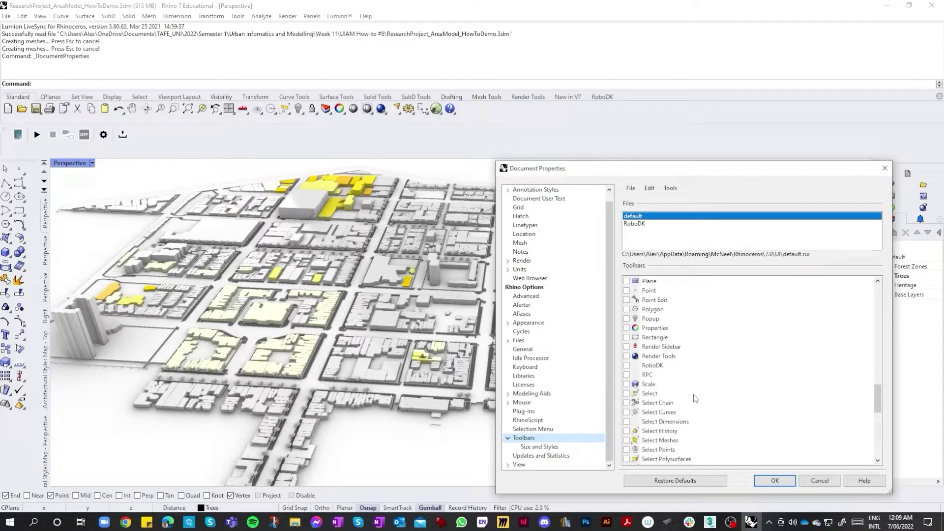
pyautogui.scroll(-10, 695, 397)
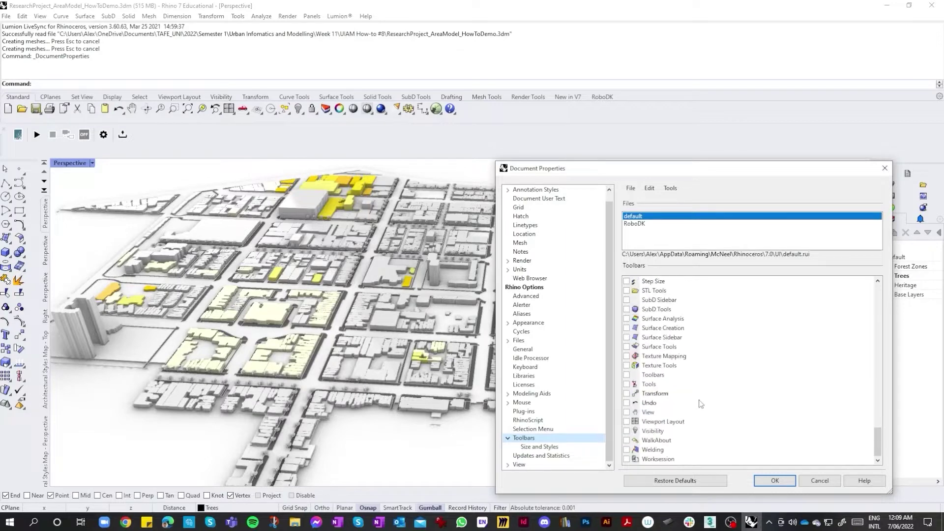
pyautogui.scroll(1, 754, 437)
pyautogui.scroll(-1, 767, 439)
pyautogui.scroll(1, 742, 423)
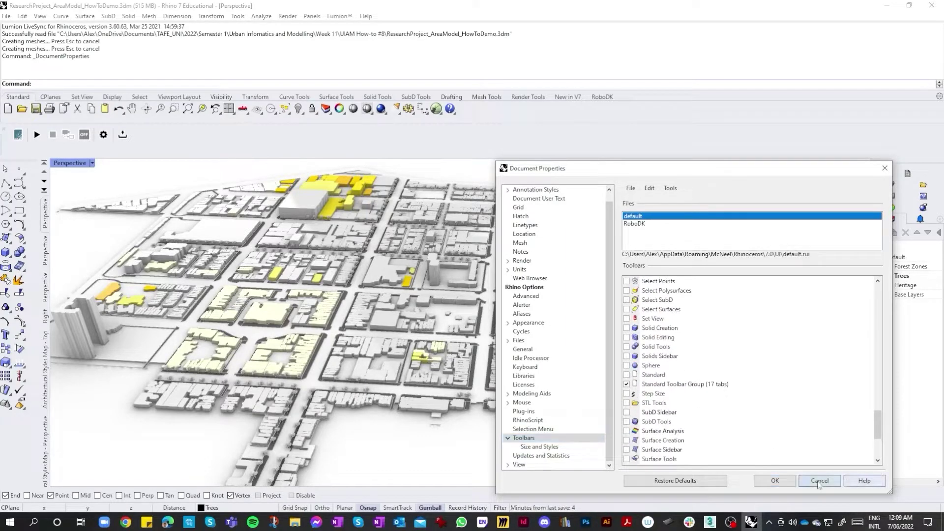
pyautogui.click(814, 480)
# Try to start LiveSync for the area model, launching Lumion from Rhino, and dismiss the error
pyautogui.scroll(-3, 296, 317)
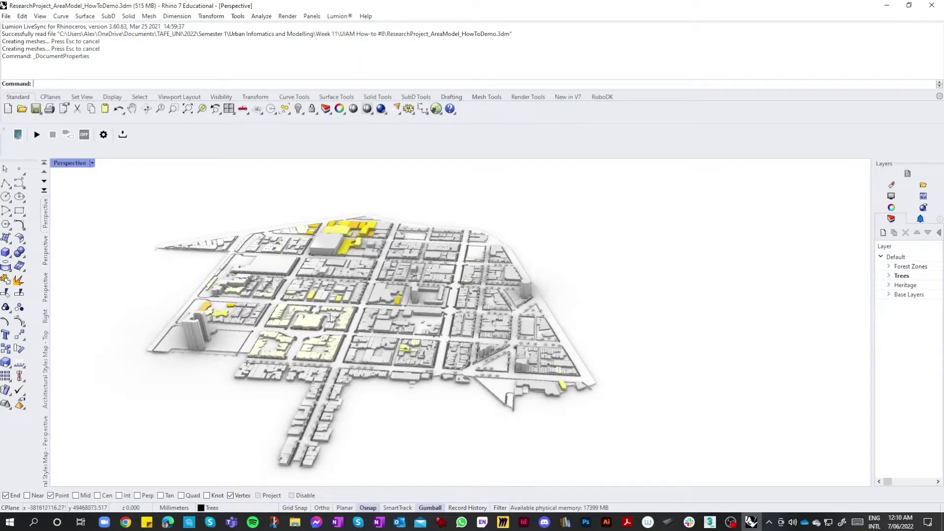
pyautogui.scroll(3, 367, 314)
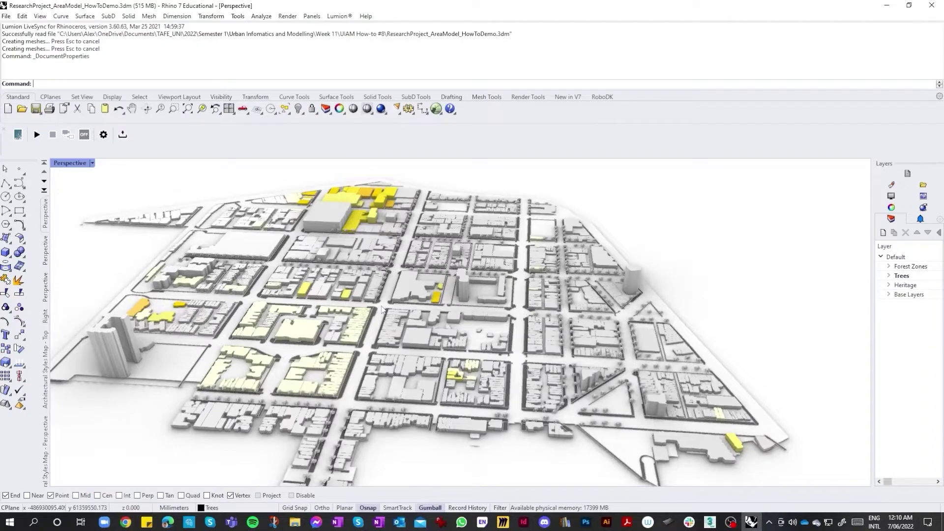
pyautogui.scroll(4, 384, 300)
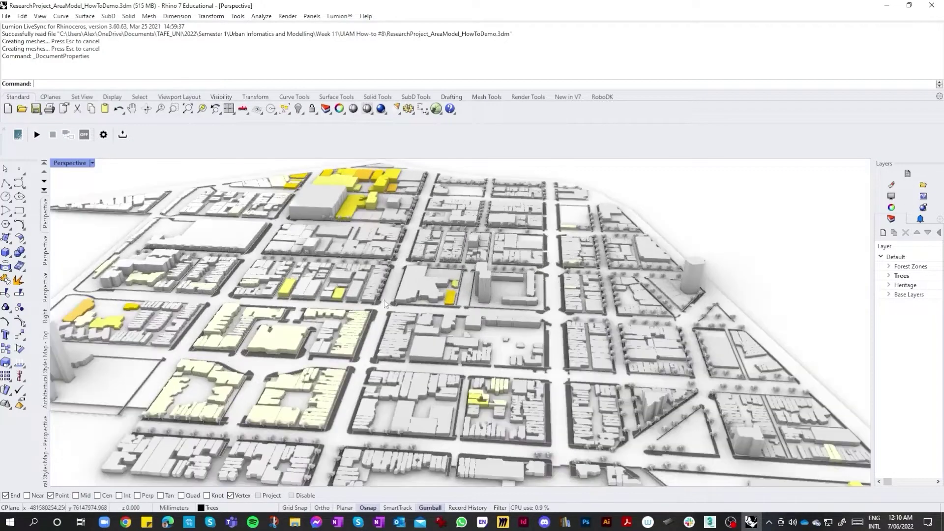
pyautogui.scroll(-4, 389, 295)
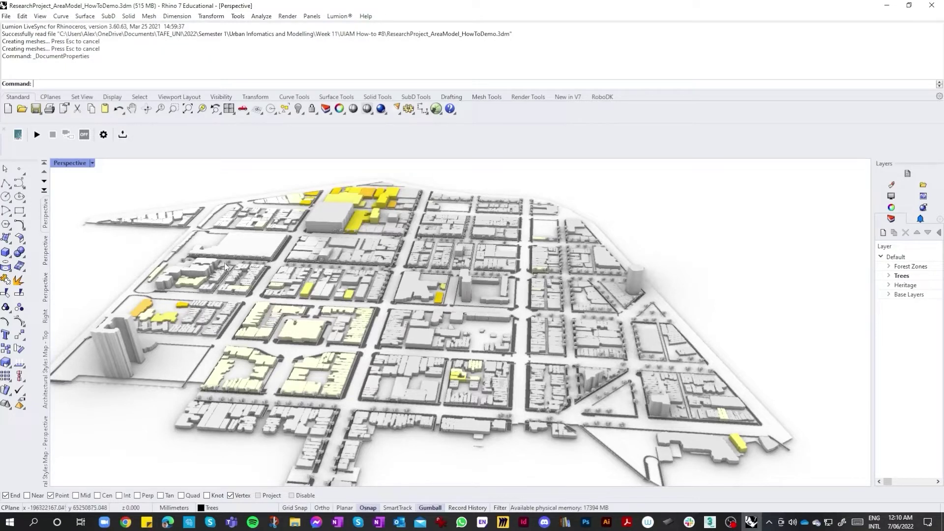
pyautogui.click(37, 134)
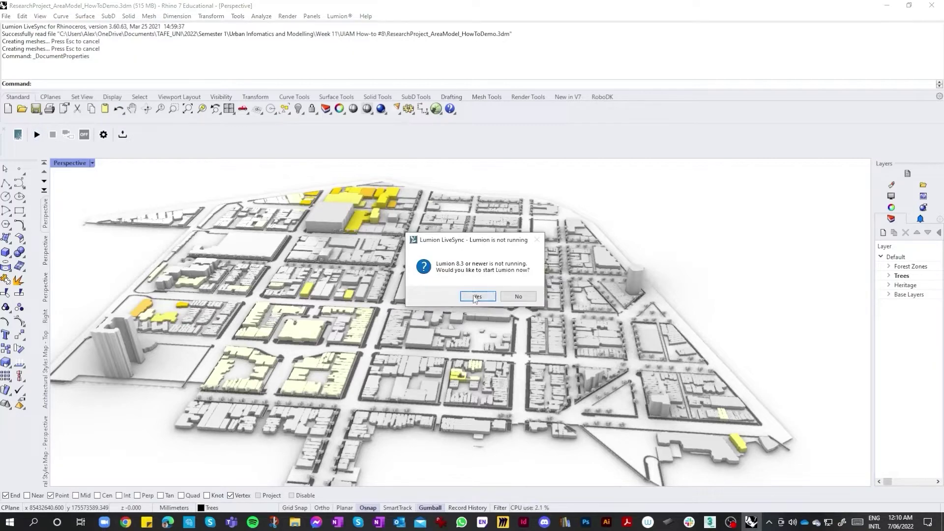
pyautogui.click(477, 297)
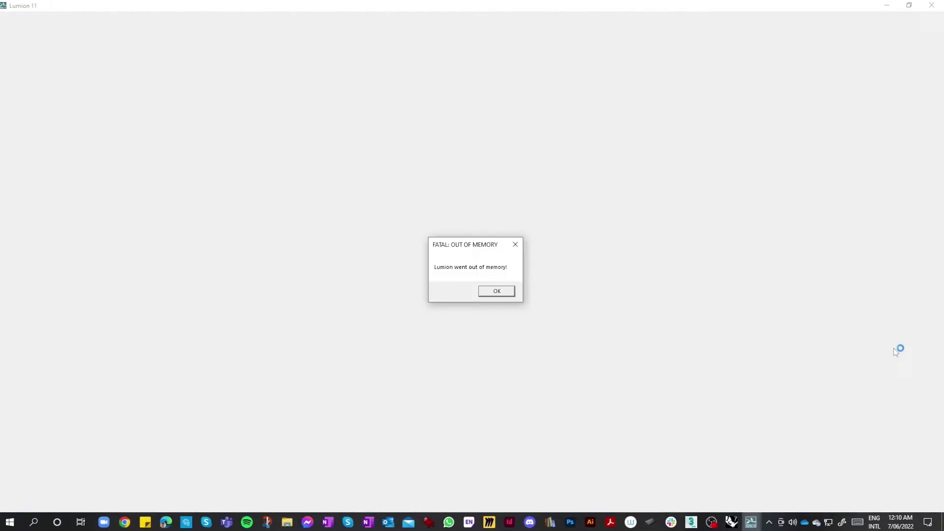
pyautogui.click(499, 295)
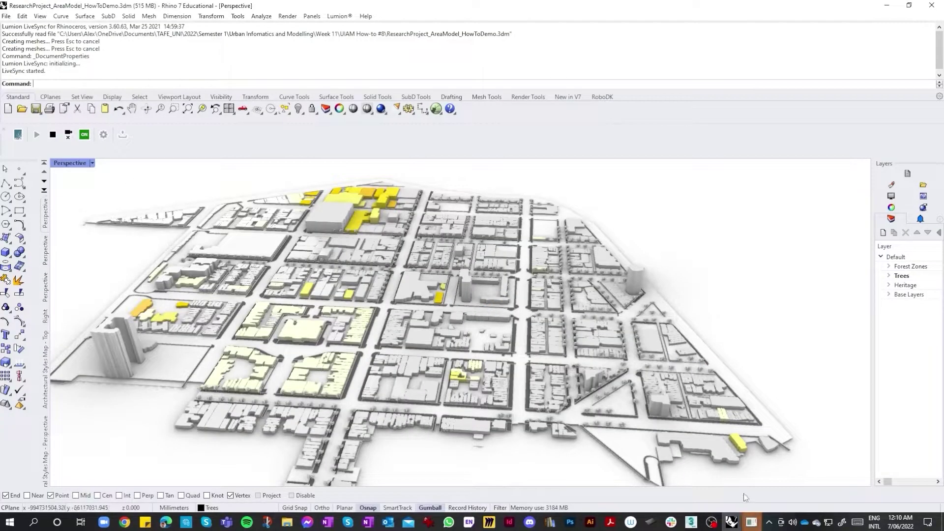
pyautogui.click(579, 161)
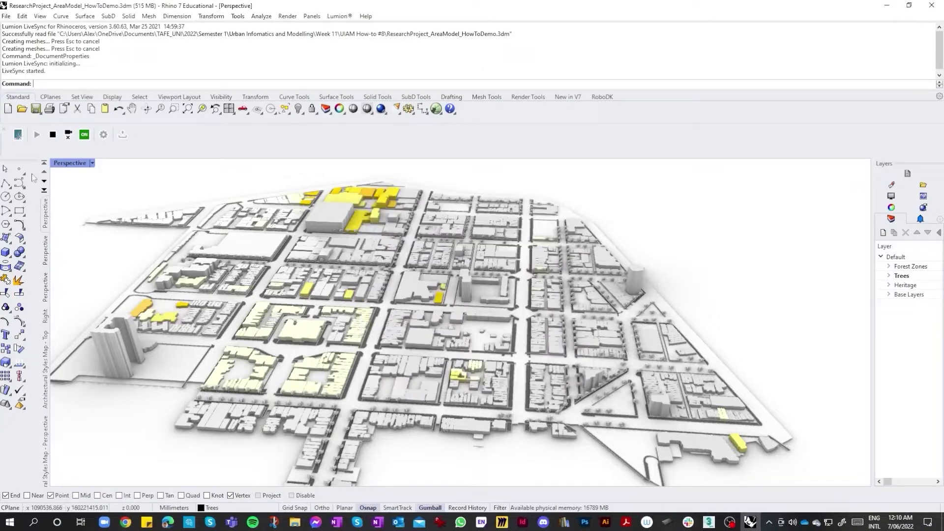
# Stop the running LiveSync session and start it again, launching Lumion with it
pyautogui.click(53, 136)
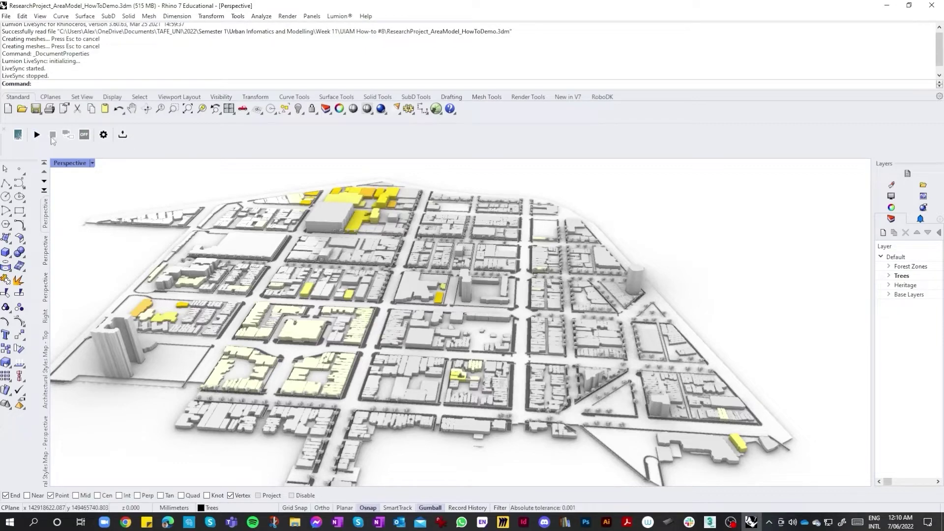
pyautogui.click(36, 135)
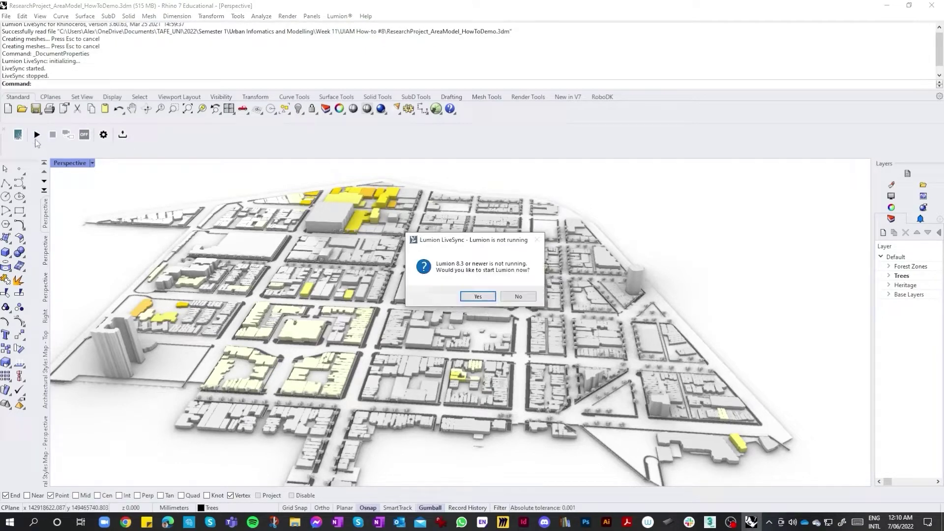
pyautogui.click(478, 296)
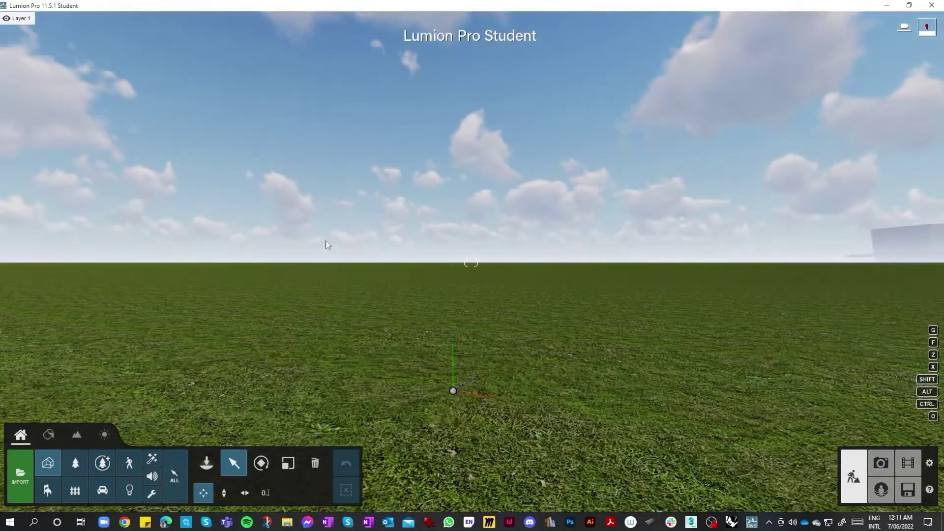
# Look around the Lumion scene to locate and approach the synced area model
pyautogui.moveTo(399, 252); pyautogui.dragTo(536, 231, button='right')
pyautogui.moveTo(433, 214); pyautogui.dragTo(386, 256, button='right')
pyautogui.click(447, 291)
pyautogui.moveTo(447, 291); pyautogui.dragTo(517, 283, button='right')
pyautogui.moveTo(471, 262); pyautogui.dragTo(487, 280, button='right')
pyautogui.press('d')
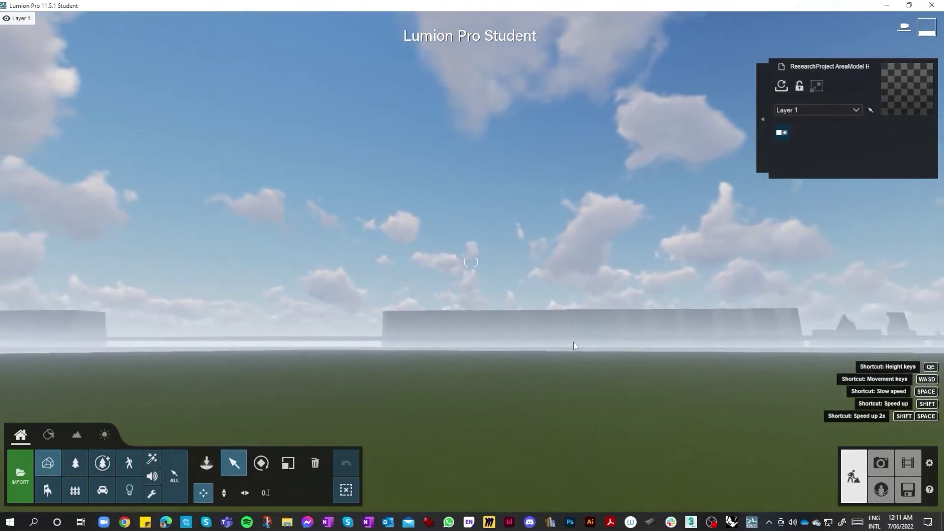
pyautogui.moveTo(471, 262); pyautogui.dragTo(471, 262, button='right')
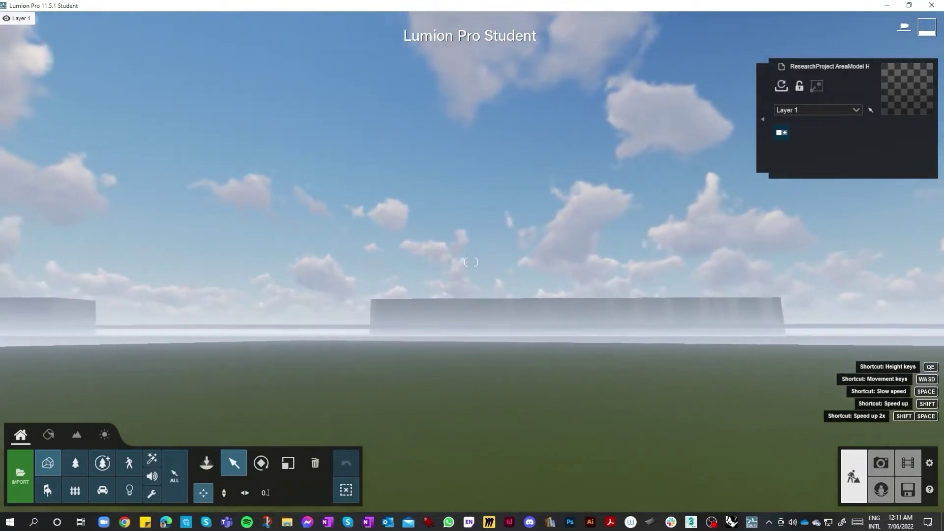
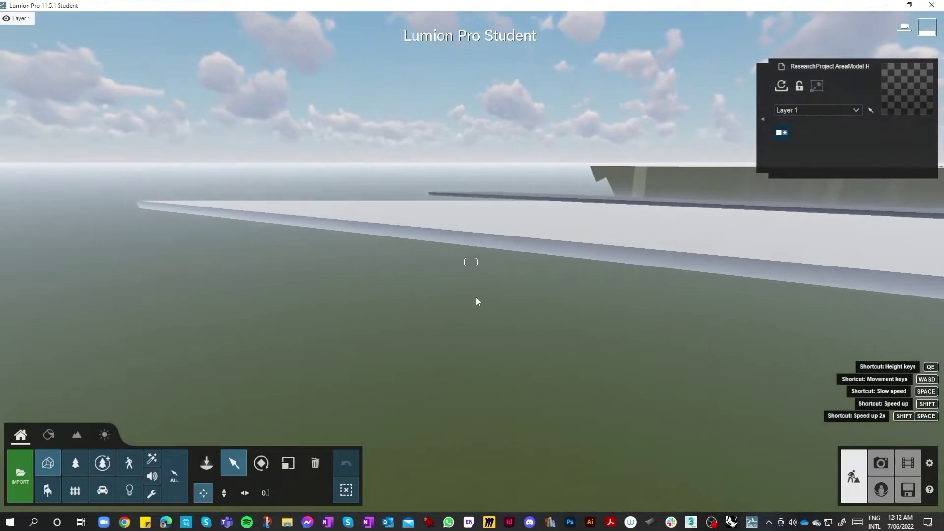
# Select the synced area model in the scene and locate its placement point
pyautogui.click(607, 250)
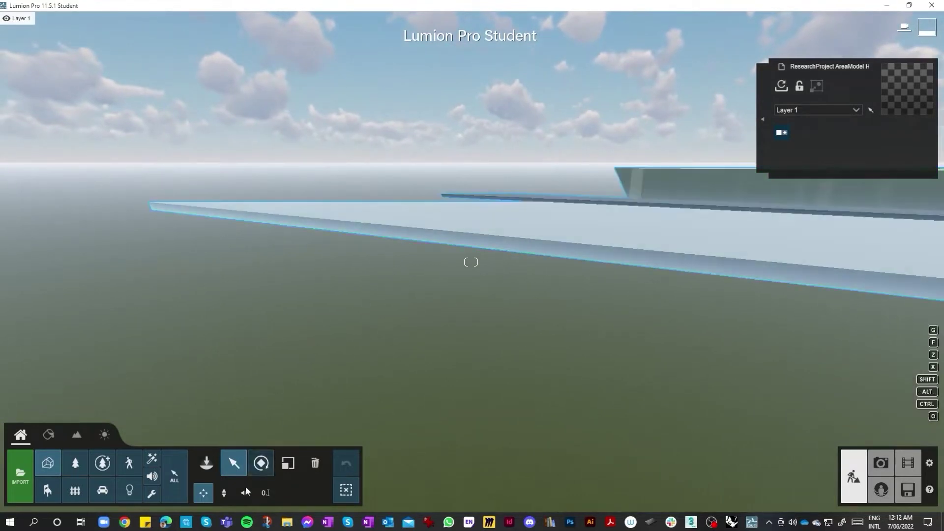
pyautogui.moveTo(315, 256); pyautogui.dragTo(423, 278, button='right')
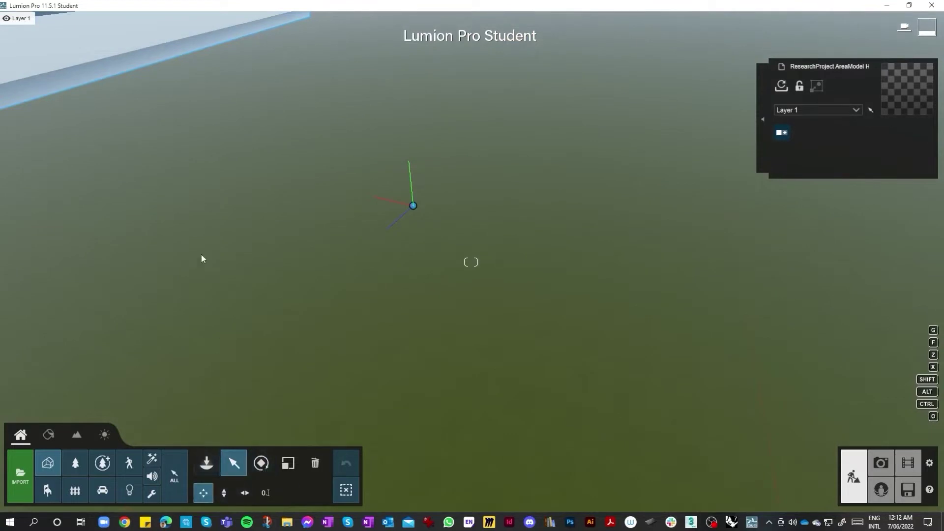
pyautogui.moveTo(202, 259); pyautogui.dragTo(481, 267, button='right')
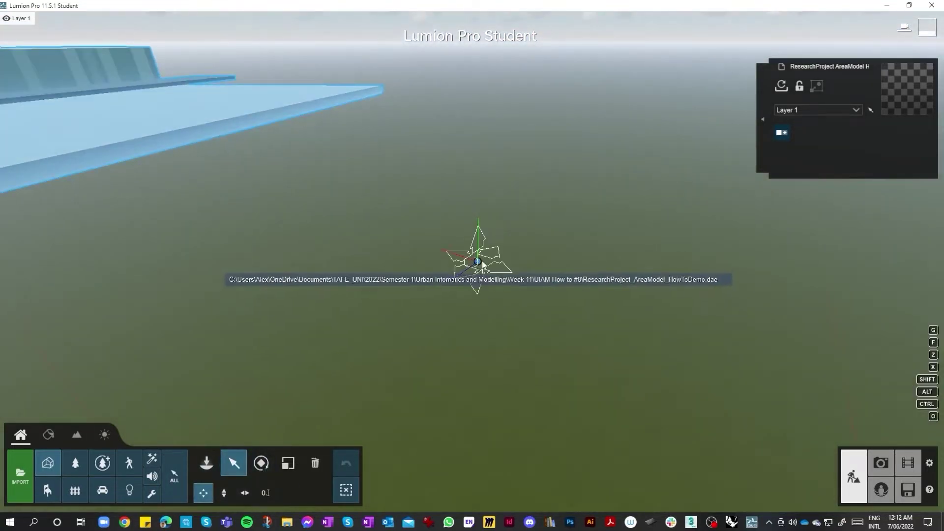
# Try moving the area model horizontally by its placement point
pyautogui.click(482, 267)
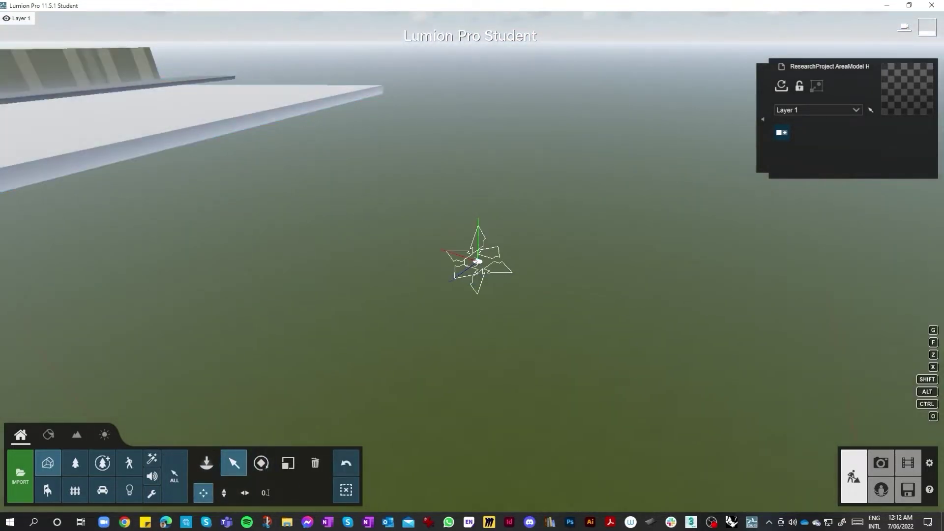
pyautogui.click(245, 493)
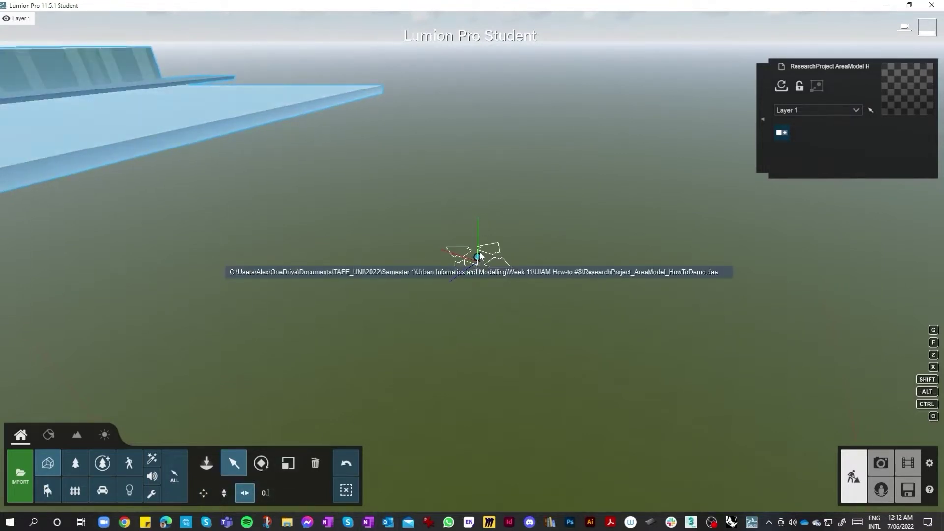
pyautogui.moveTo(481, 254); pyautogui.dragTo(572, 227)
pyautogui.moveTo(493, 249); pyautogui.dragTo(462, 268)
# Scale the area model down to just under 0.1x and check the shrunken city blocks against the ground
pyautogui.click(284, 472)
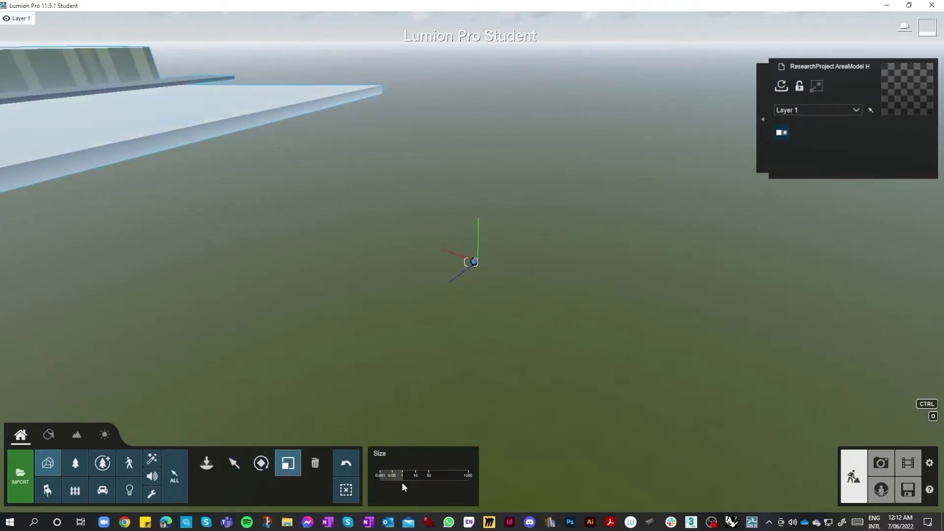
pyautogui.moveTo(400, 479); pyautogui.dragTo(394, 479)
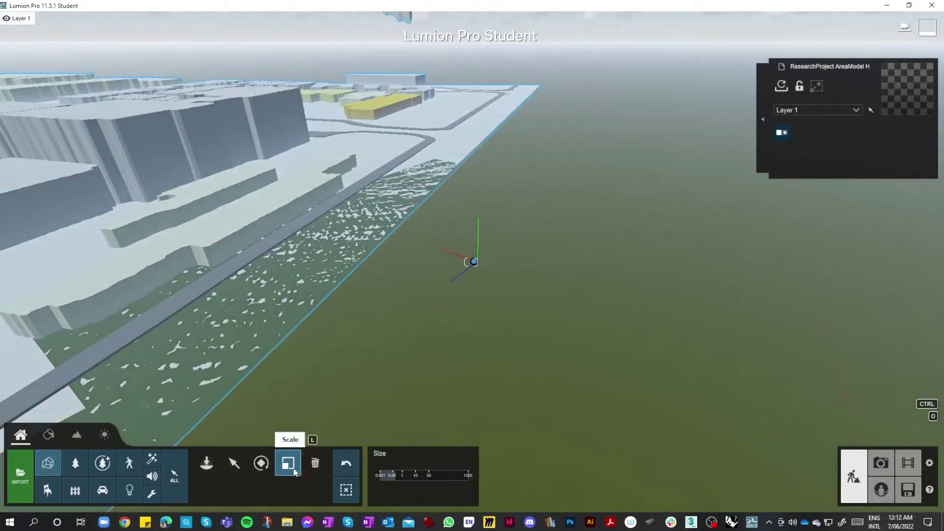
pyautogui.moveTo(392, 475)
pyautogui.mouseDown()
pyautogui.moveTo(383, 479)
pyautogui.moveTo(397, 464)
pyautogui.moveTo(395, 476)
pyautogui.mouseUp()
pyautogui.moveTo(395, 476)
pyautogui.mouseDown(button='right')
pyautogui.moveTo(168, 437)
pyautogui.moveTo(406, 476)
pyautogui.mouseUp(button='right')
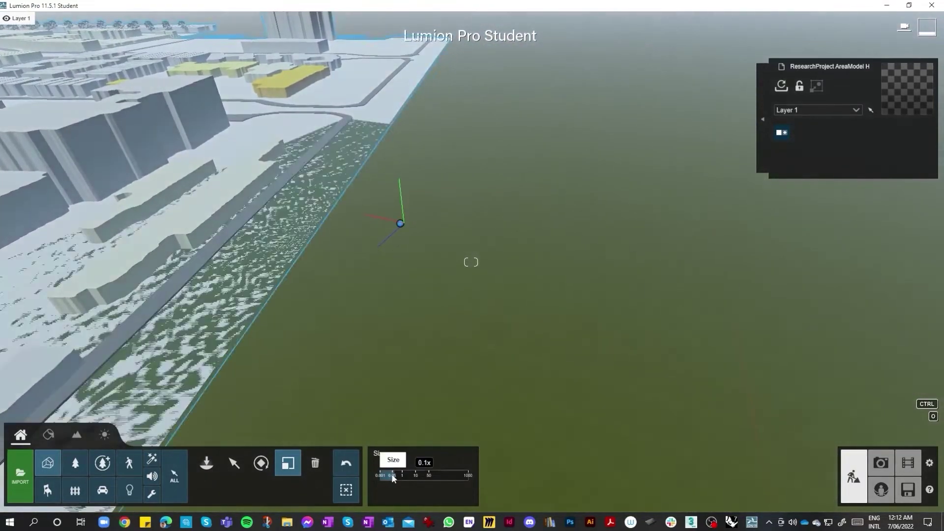
pyautogui.moveTo(393, 476); pyautogui.dragTo(392, 476)
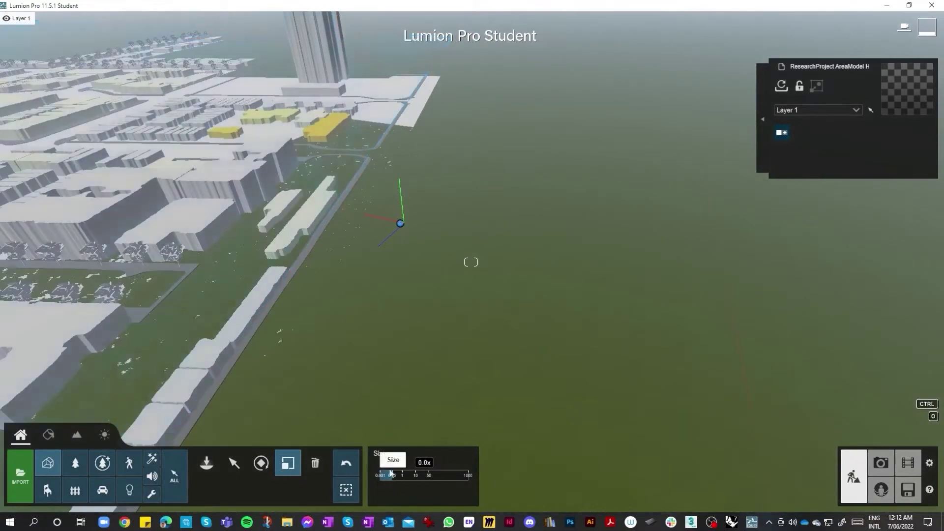
pyautogui.moveTo(392, 475)
pyautogui.mouseDown(button='right')
pyautogui.moveTo(305, 428)
pyautogui.moveTo(231, 426)
pyautogui.moveTo(381, 475)
pyautogui.mouseUp(button='right')
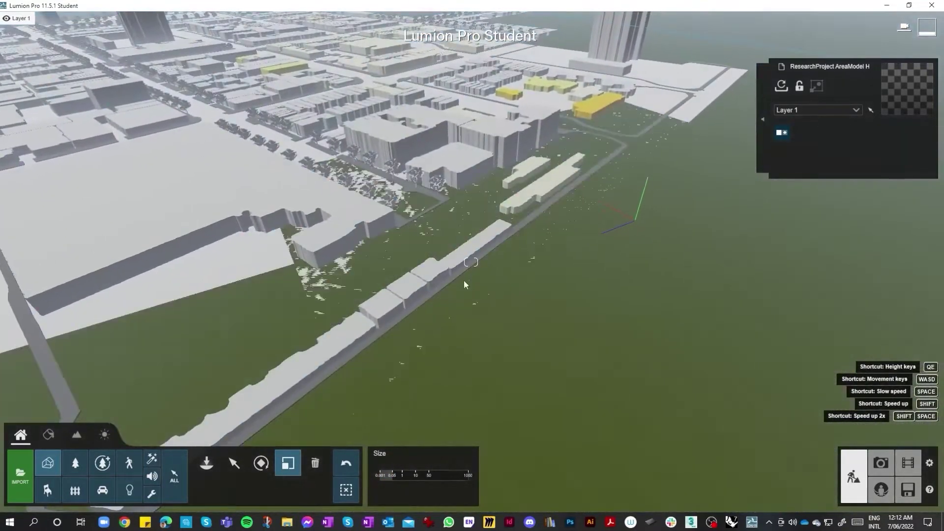
# Nudge the area model horizontally by its placement point, and raise it until its base clears the grass terrain
pyautogui.click(237, 470)
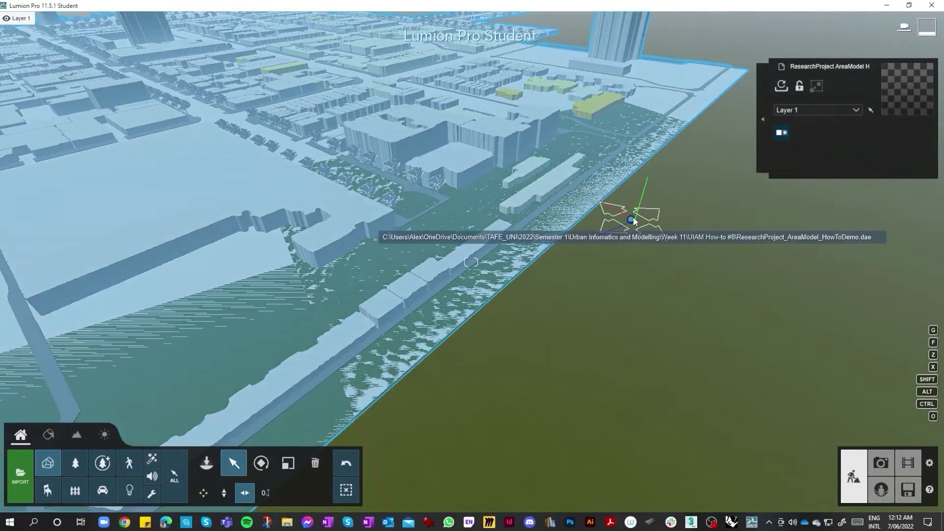
pyautogui.click(631, 219)
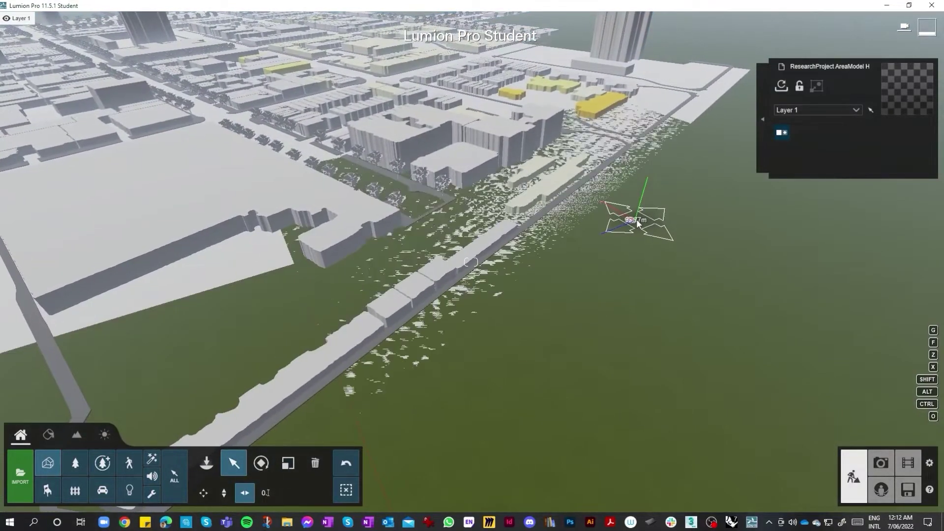
pyautogui.click(224, 494)
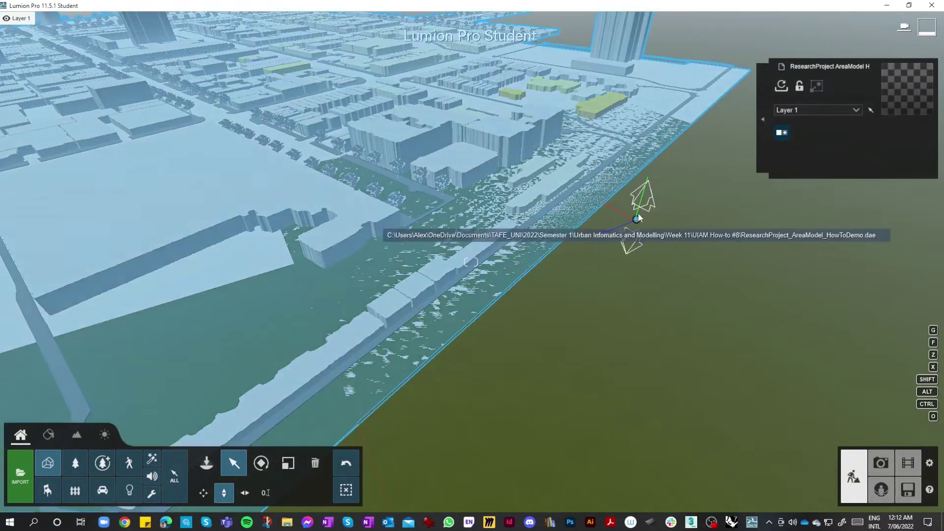
pyautogui.moveTo(638, 218); pyautogui.dragTo(647, 187)
pyautogui.moveTo(647, 132); pyautogui.dragTo(660, 2)
pyautogui.moveTo(605, 222); pyautogui.dragTo(486, 188, button='right')
pyautogui.moveTo(471, 261); pyautogui.dragTo(470, 262, button='right')
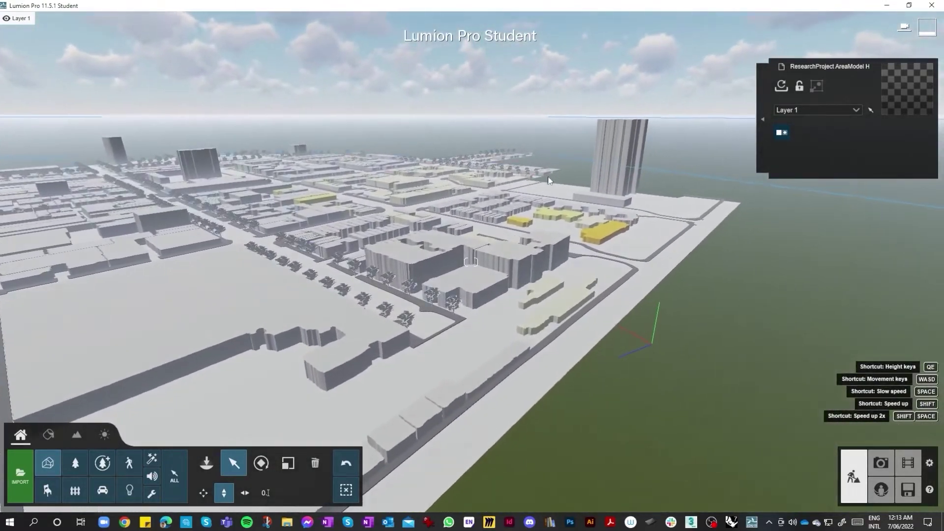
pyautogui.click(476, 161)
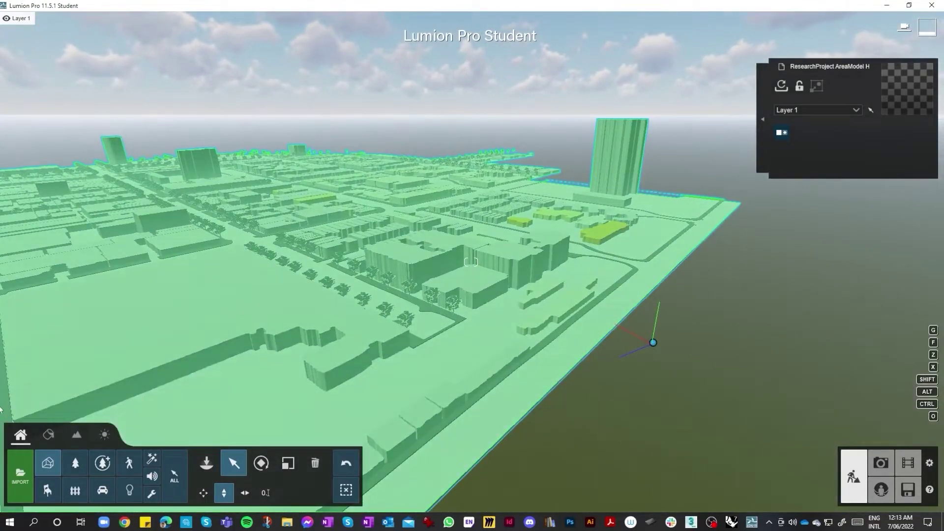
pyautogui.click(726, 424)
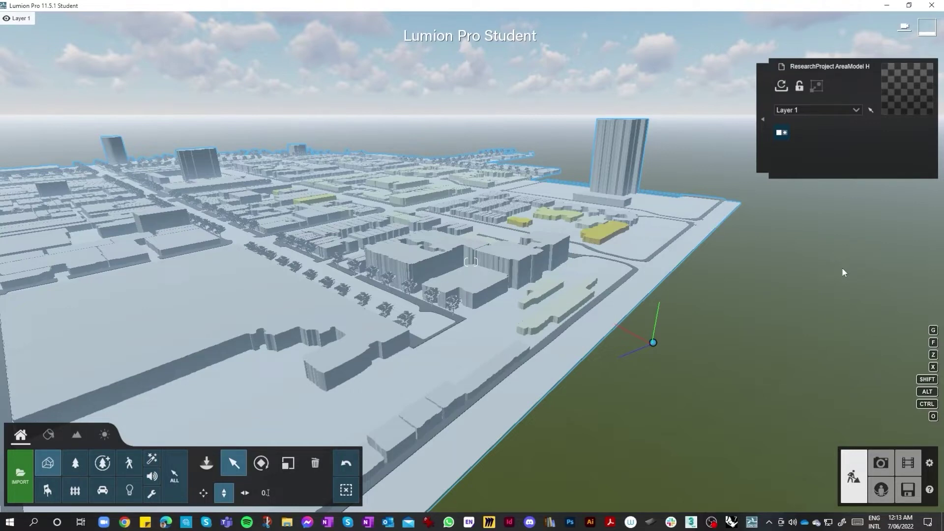
pyautogui.click(530, 312)
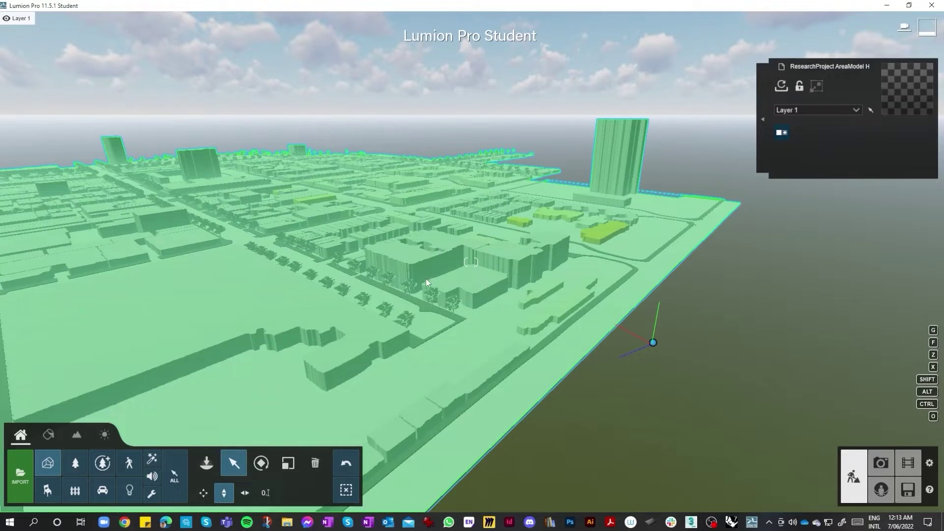
pyautogui.click(636, 397)
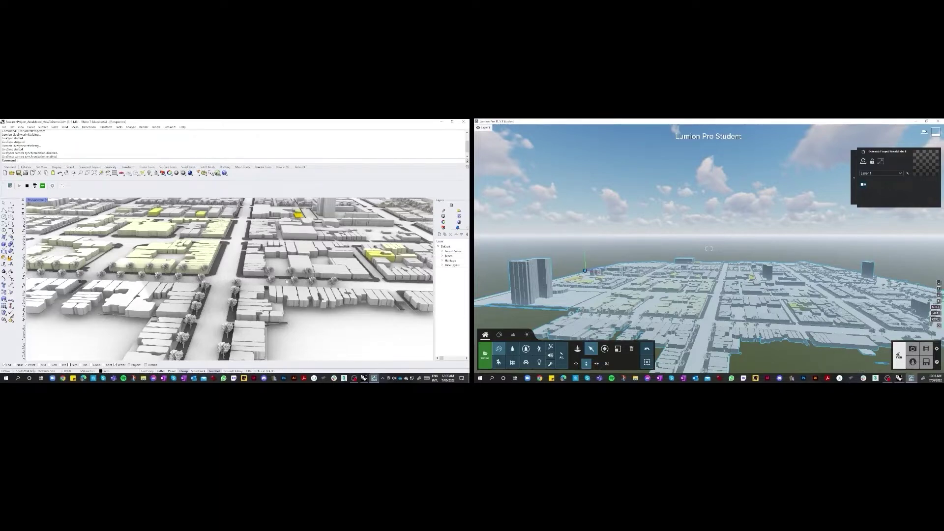
# Zoom the Rhino perspective view out and back in, comparing how the Lumion camera follows through LiveSync camera synchronization
pyautogui.scroll(-5, 286, 283)
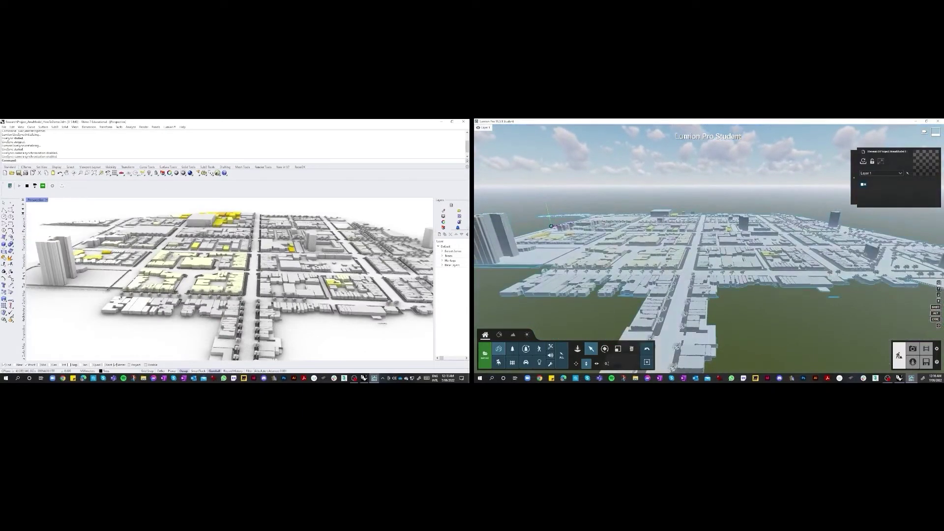
pyautogui.click(627, 287)
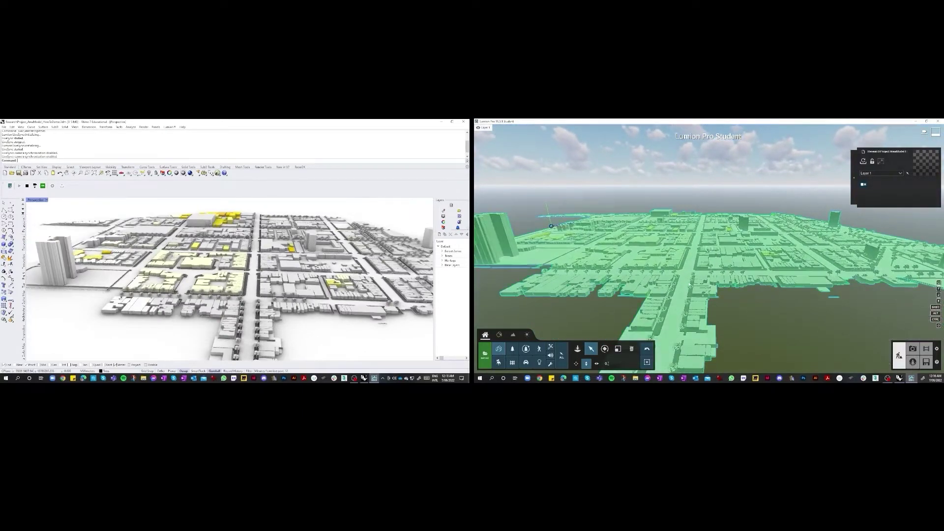
pyautogui.moveTo(691, 286); pyautogui.dragTo(647, 286, button='right')
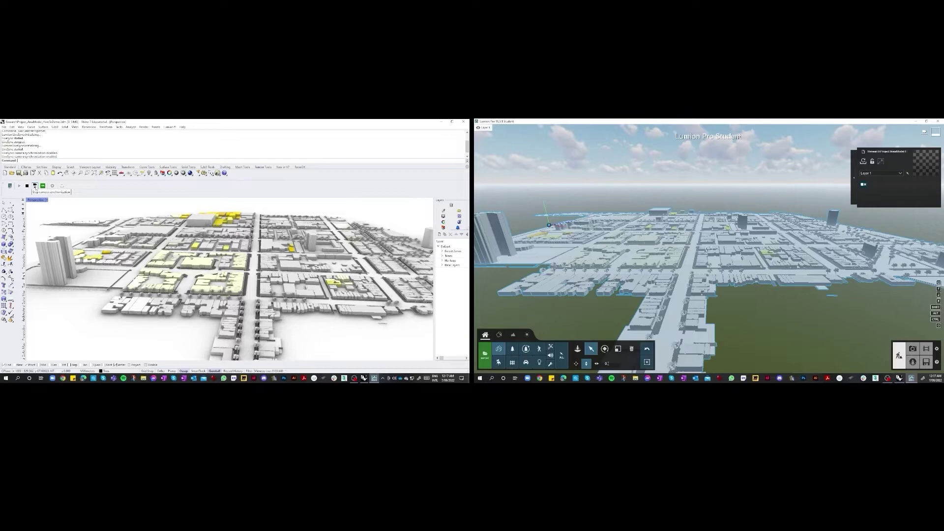
pyautogui.moveTo(706, 258); pyautogui.dragTo(707, 257, button='right')
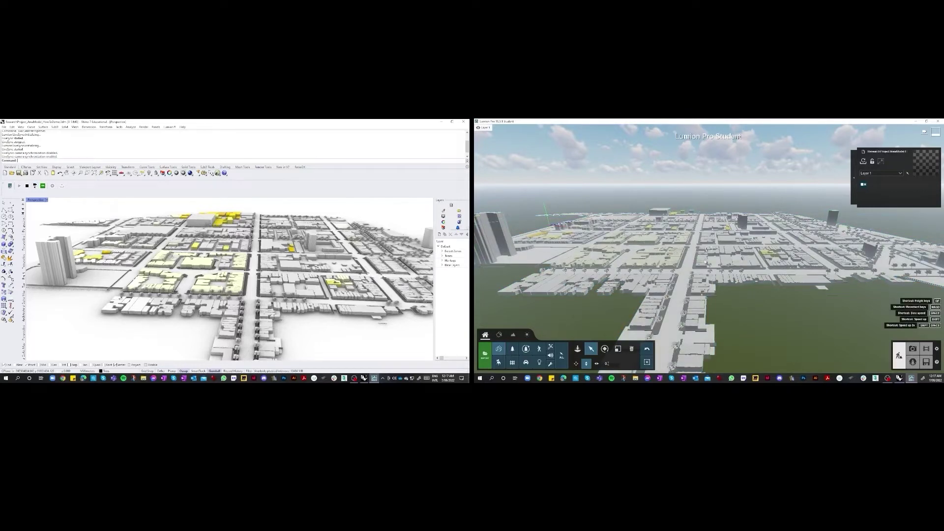
pyautogui.click(705, 261)
pyautogui.scroll(3, 237, 260)
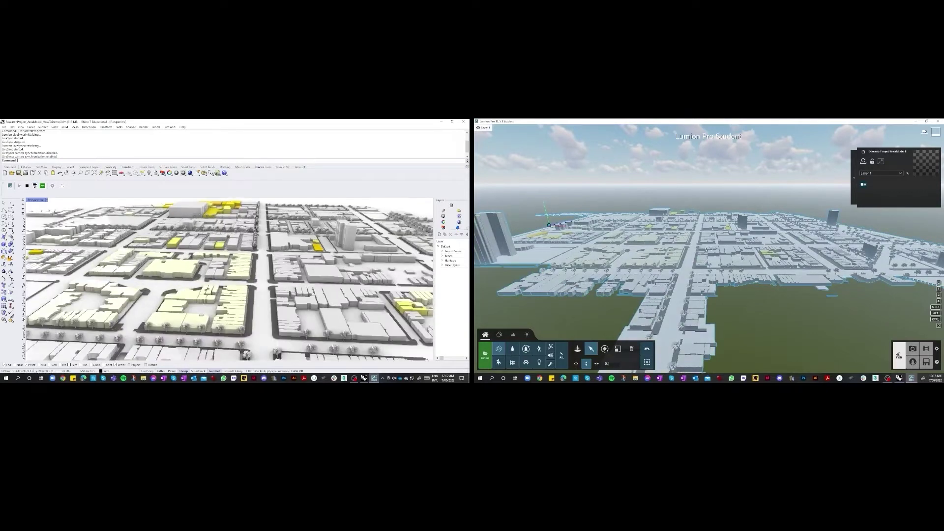
pyautogui.scroll(4, 254, 282)
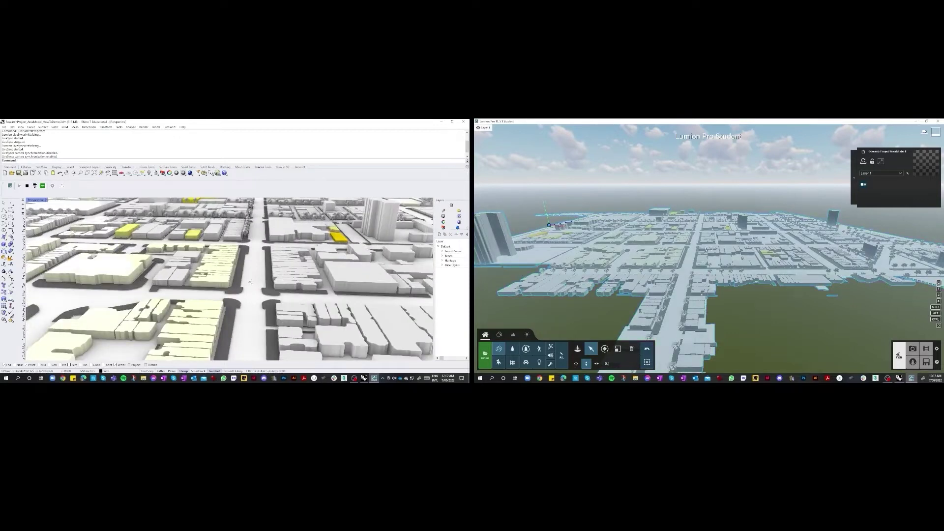
# Turn off LiveSync camera synchronization in Rhino, and fly the Lumion camera over the area model independently
pyautogui.click(35, 186)
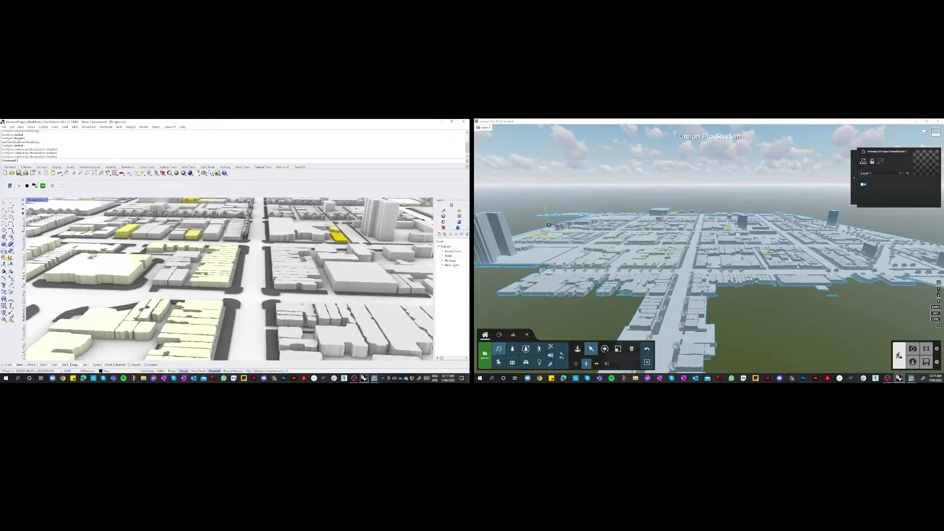
pyautogui.scroll(-4, 206, 284)
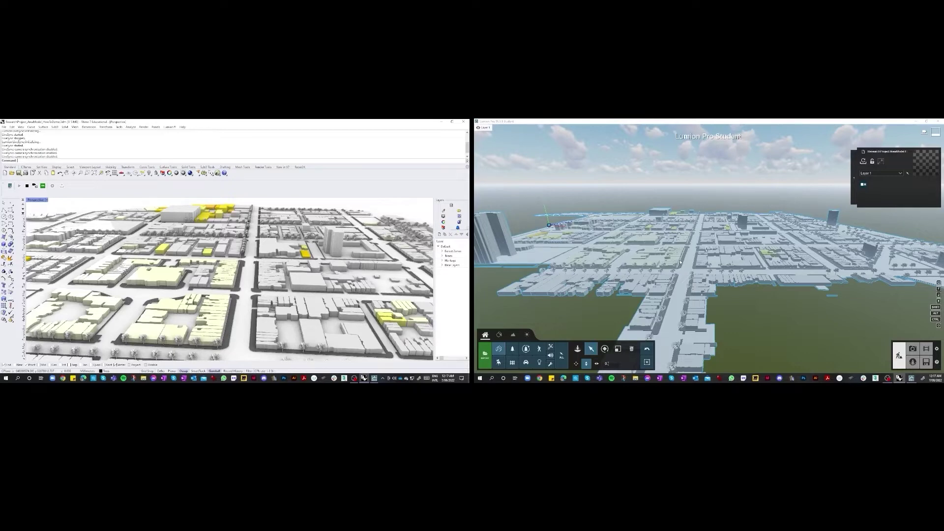
pyautogui.rightClick(598, 272)
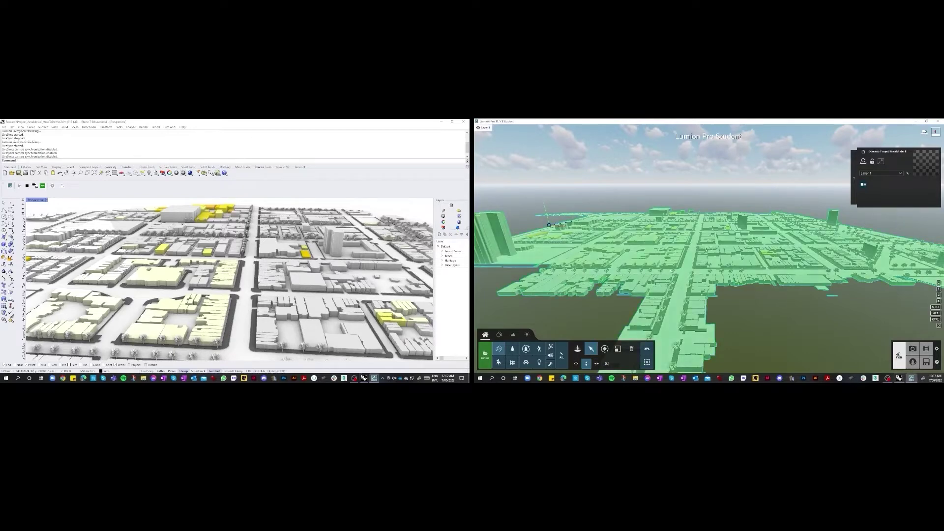
pyautogui.moveTo(599, 271); pyautogui.dragTo(721, 294, button='right')
pyautogui.press('w')
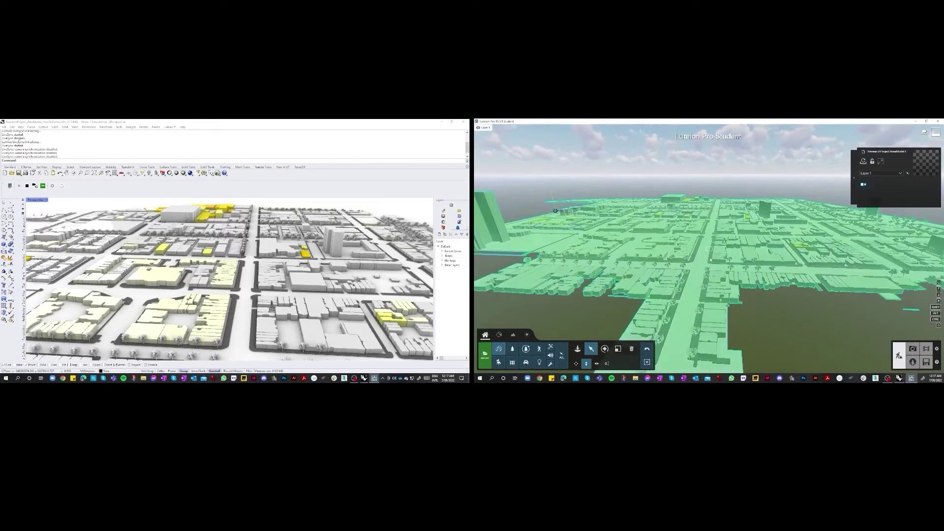
pyautogui.moveTo(702, 258); pyautogui.dragTo(719, 294, button='right')
pyautogui.press('w')
pyautogui.press('w')
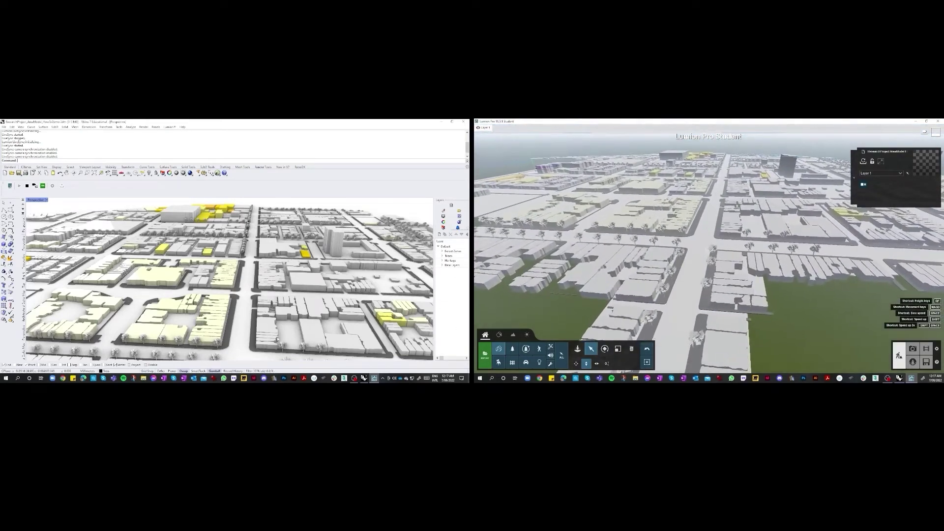
# Examine the streets up close separately in Rhino and Lumion, expanding the model's additional options in Lumion
pyautogui.scroll(2, 242, 307)
pyautogui.scroll(5, 242, 307)
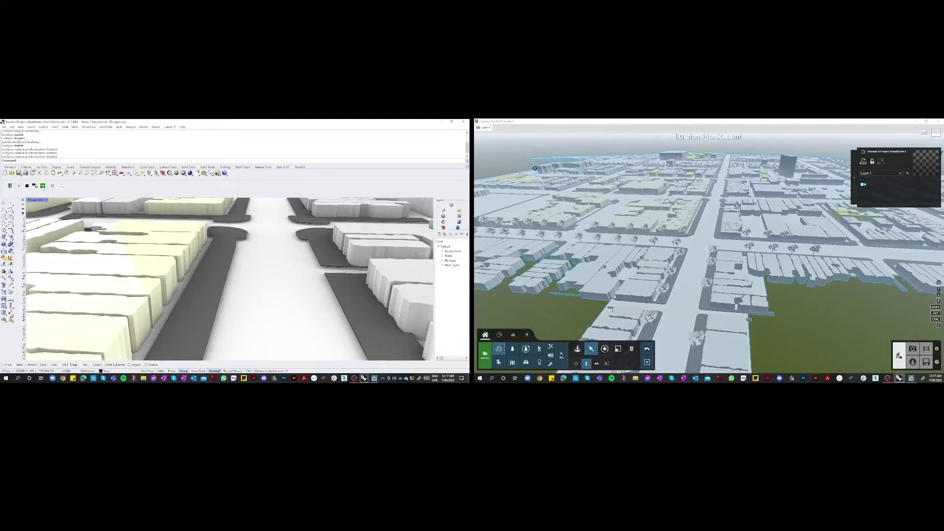
pyautogui.scroll(5, 242, 307)
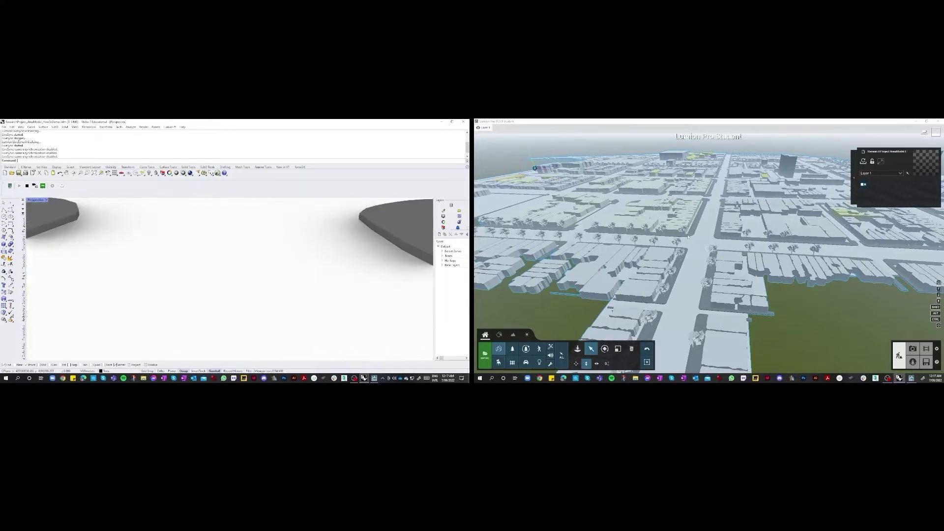
pyautogui.click(855, 177)
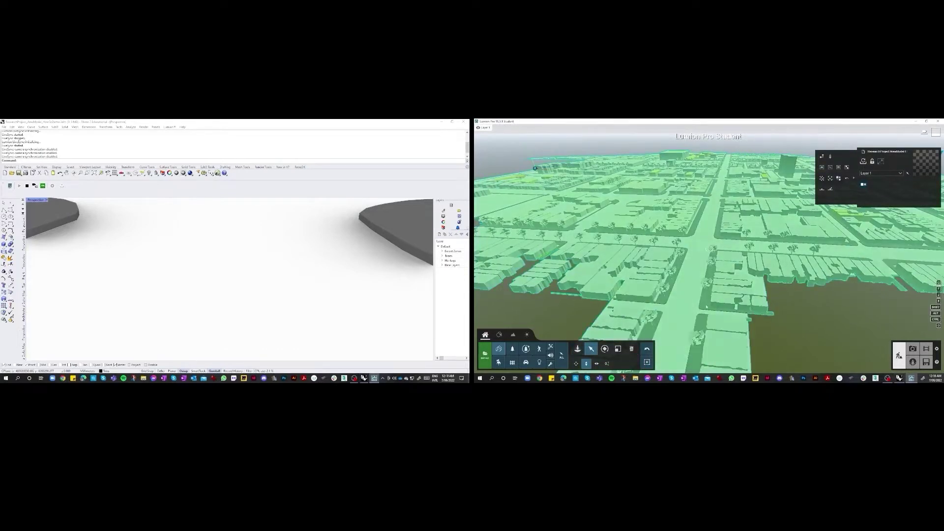
pyautogui.moveTo(790, 317); pyautogui.dragTo(763, 295, button='right')
pyautogui.press('w')
pyautogui.press('w')
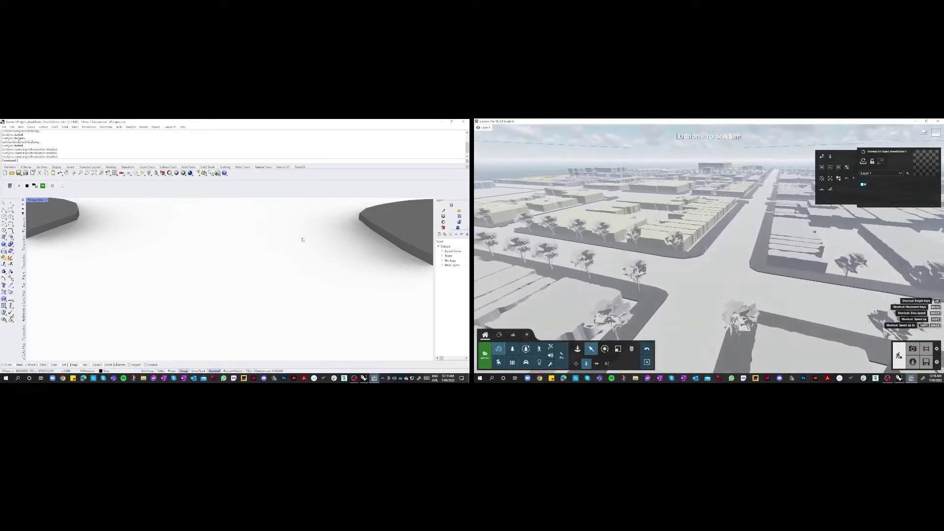
# Zoom Rhino out to the street blocks, toggle LiveSync camera synchronization, and pull the Lumion camera back over the area model
pyautogui.scroll(-10, 298, 242)
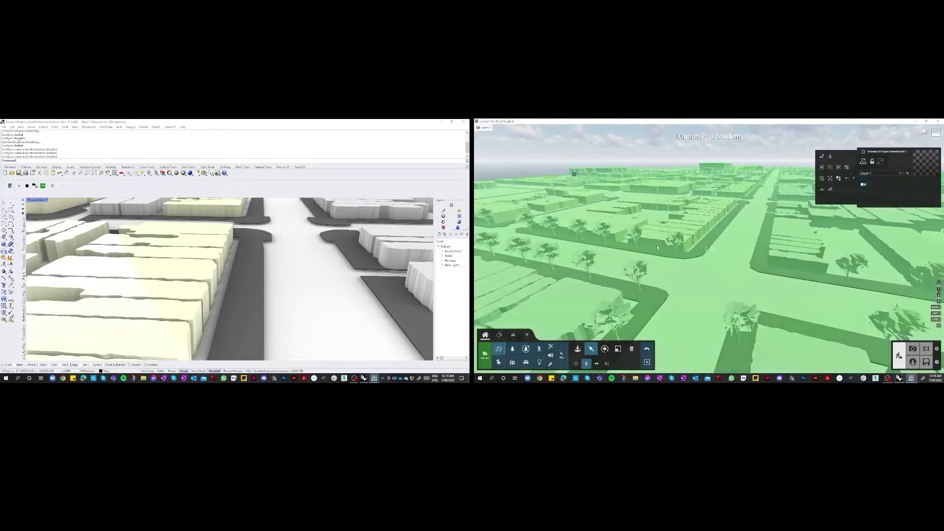
pyautogui.scroll(-5, 404, 261)
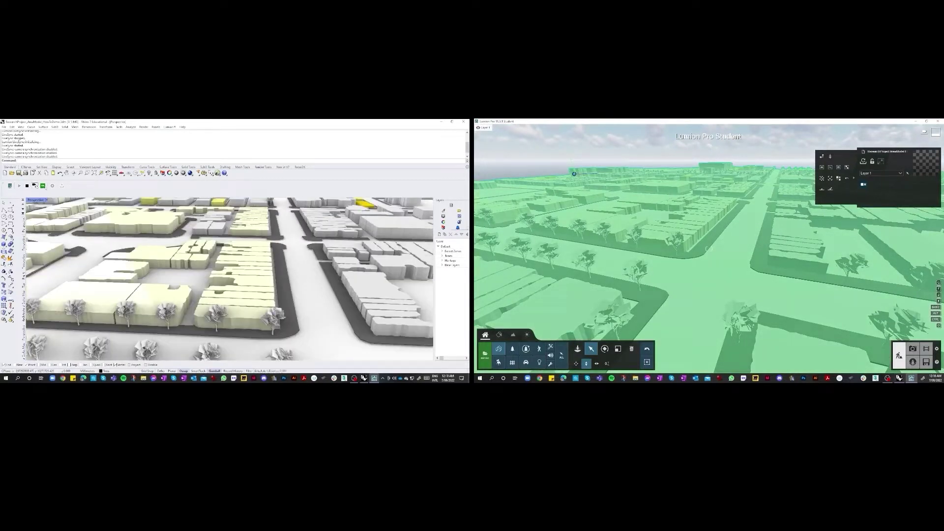
pyautogui.click(35, 186)
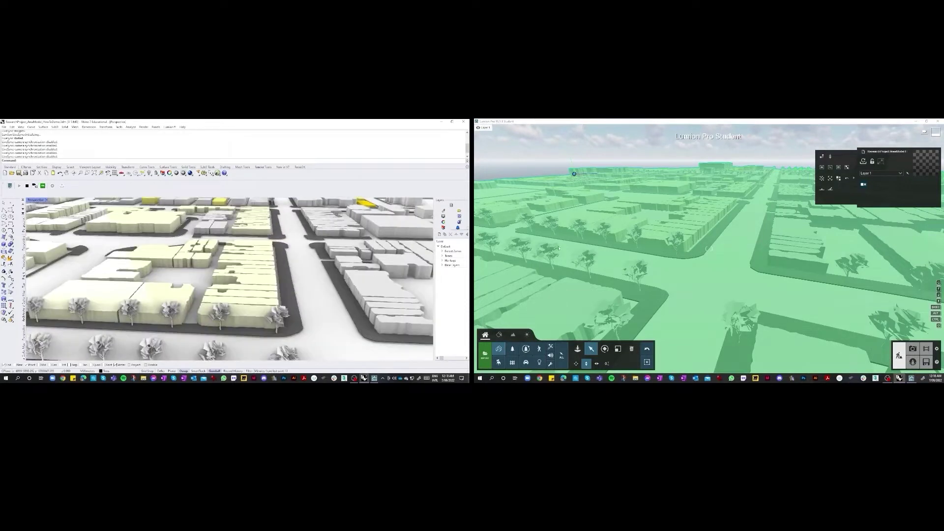
pyautogui.click(578, 364)
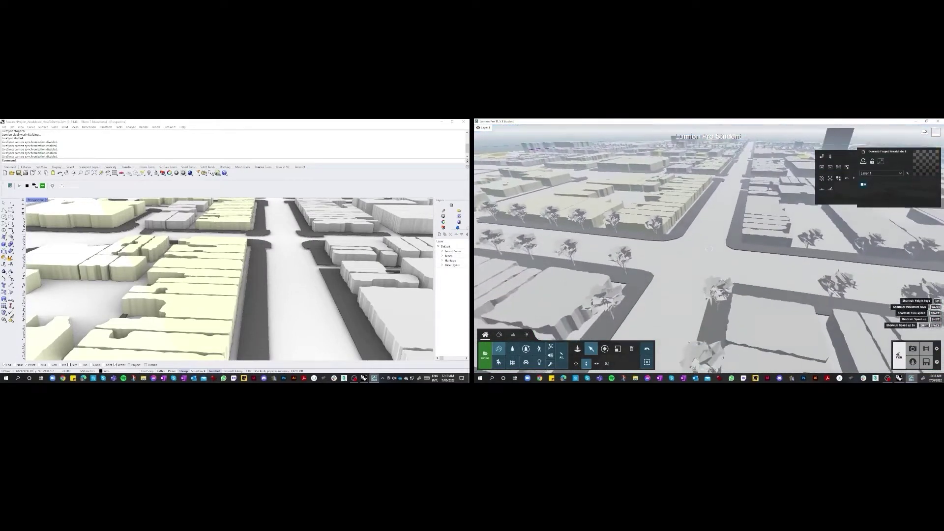
pyautogui.press('s')
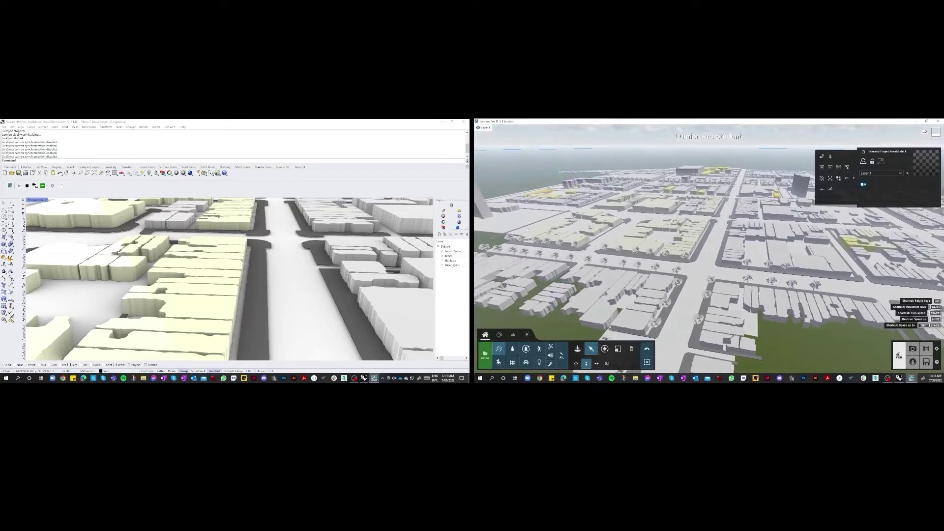
# Zoom the Rhino perspective view out over the tree-lined street blocks, then restore and re-maximize the Lumion window
pyautogui.click(296, 121)
pyautogui.scroll(-5, 361, 231)
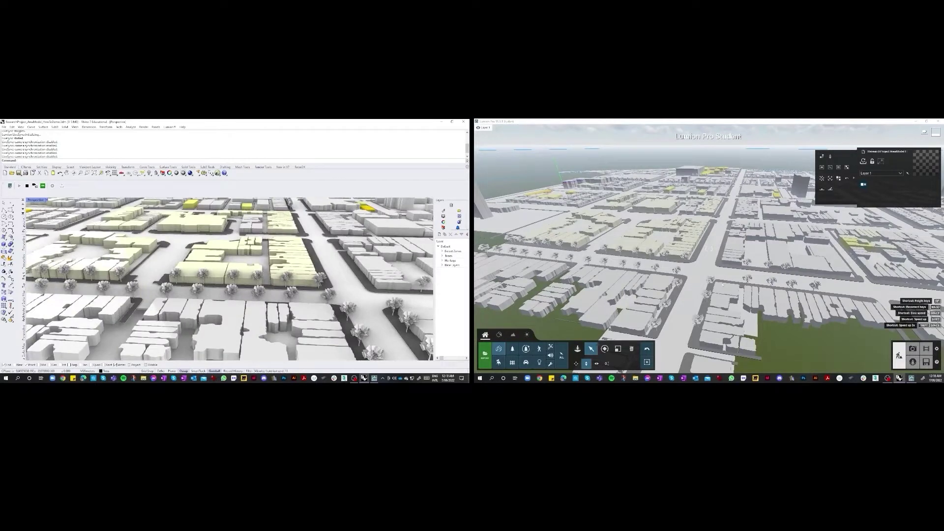
pyautogui.doubleClick(714, 126)
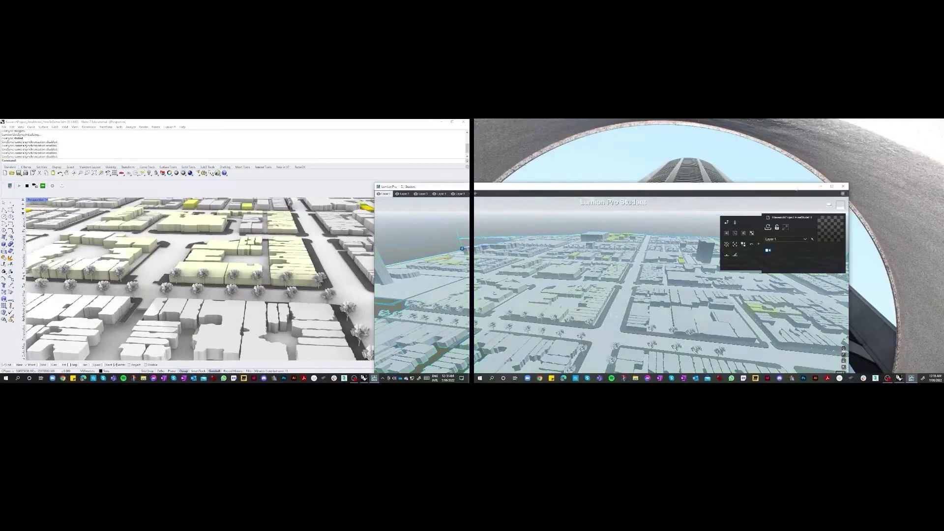
pyautogui.click(831, 186)
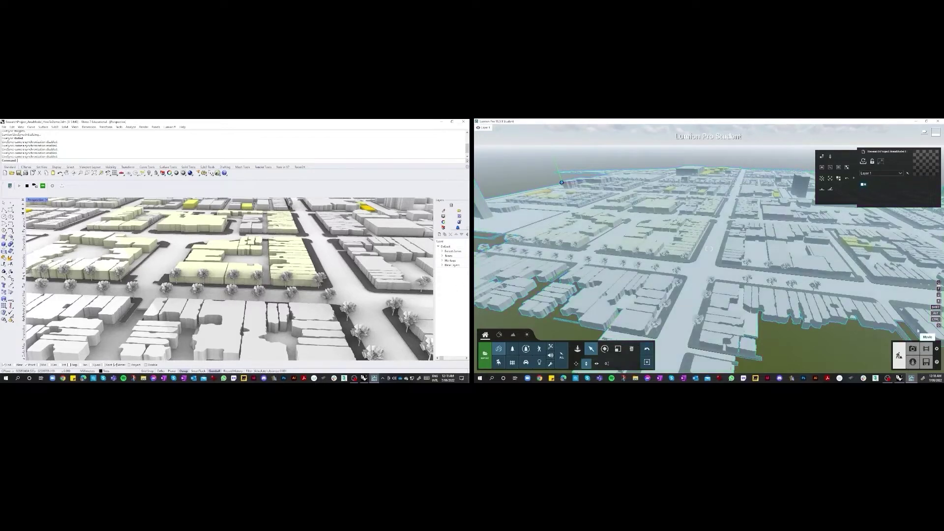
pyautogui.click(889, 379)
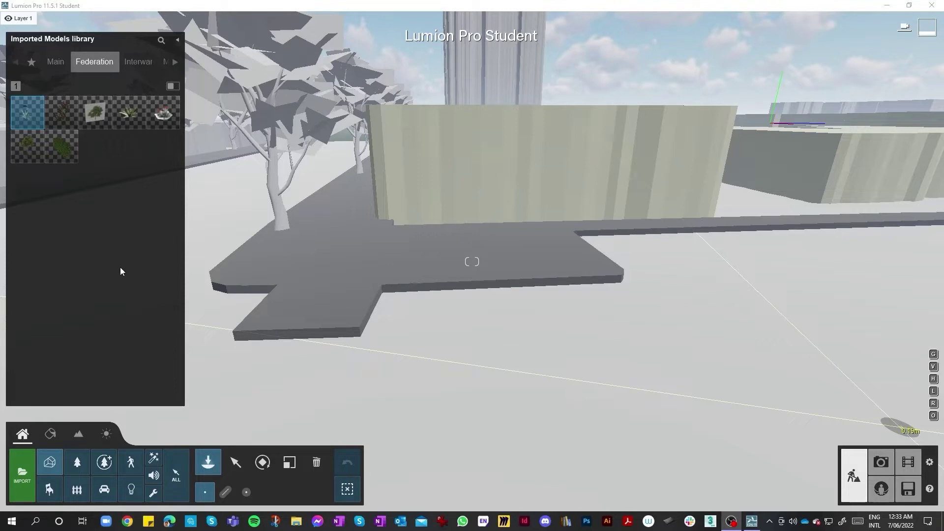
pyautogui.click(511, 279)
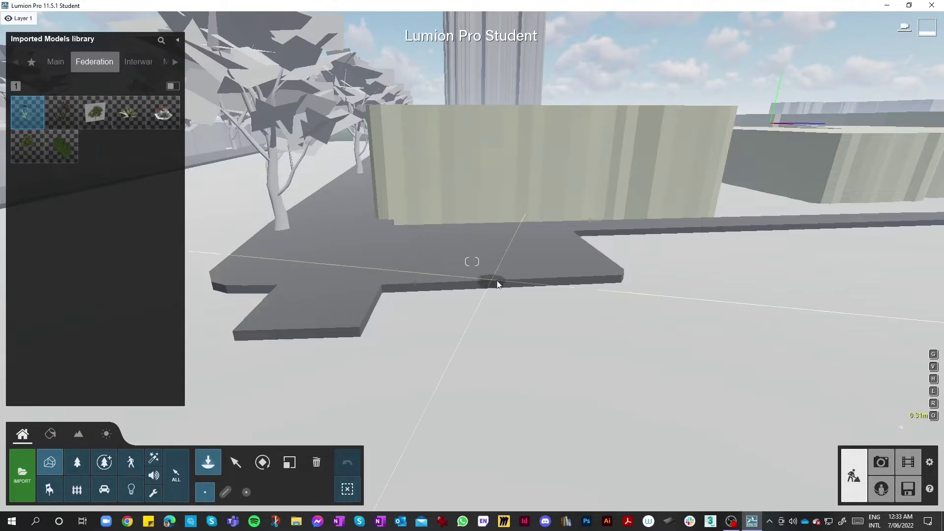
pyautogui.scroll(-2, 494, 286)
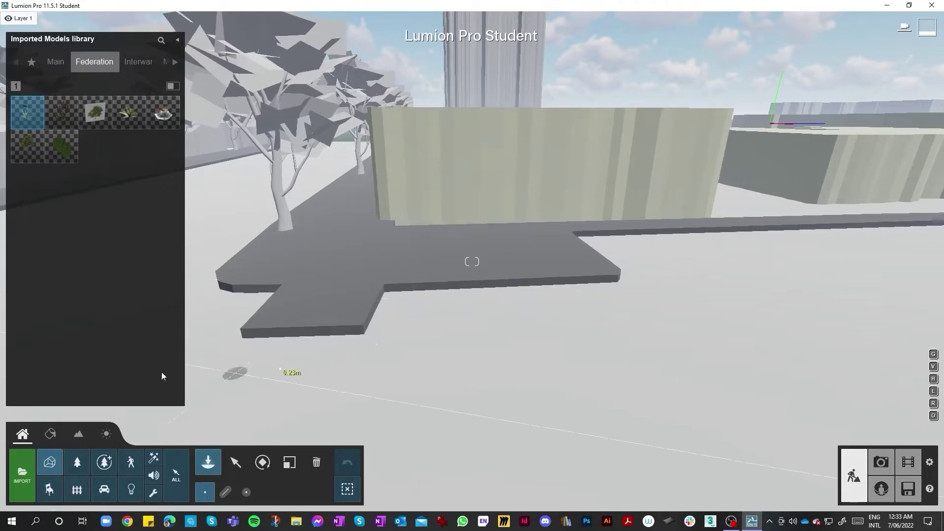
pyautogui.moveTo(256, 392); pyautogui.dragTo(261, 334, button='right')
pyautogui.press('w')
pyautogui.moveTo(590, 278); pyautogui.dragTo(171, 247, button='right')
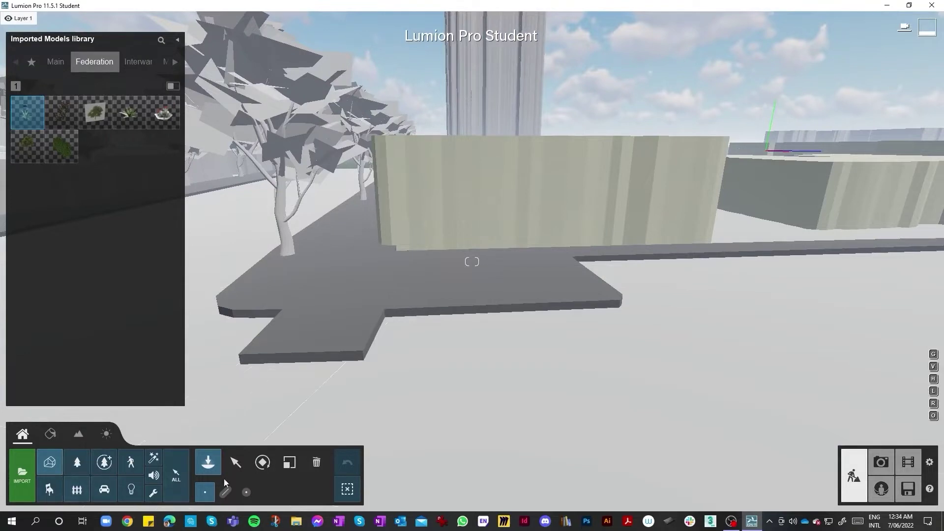
pyautogui.click(50, 434)
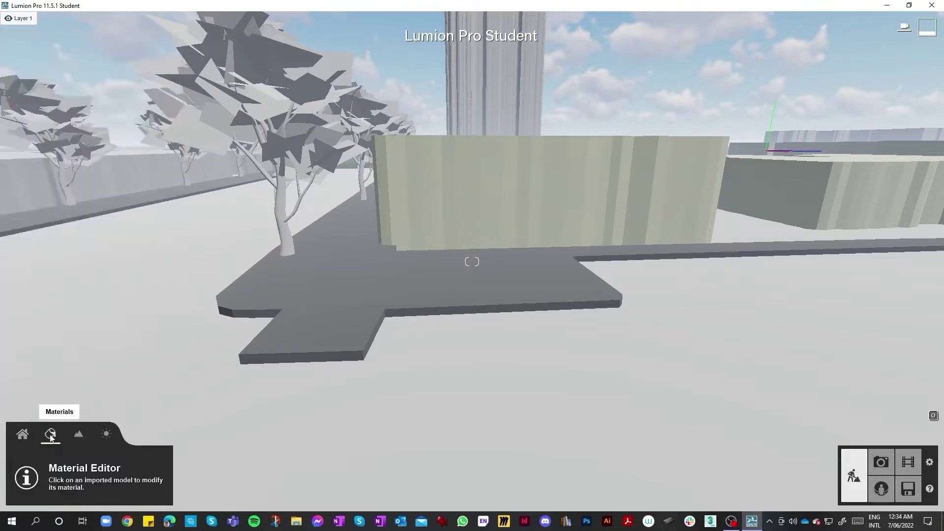
pyautogui.click(21, 439)
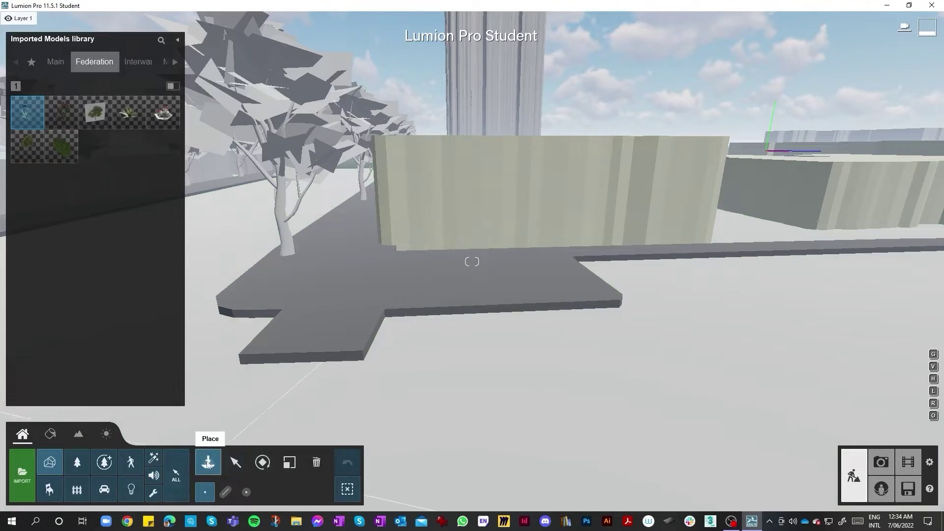
pyautogui.click(78, 462)
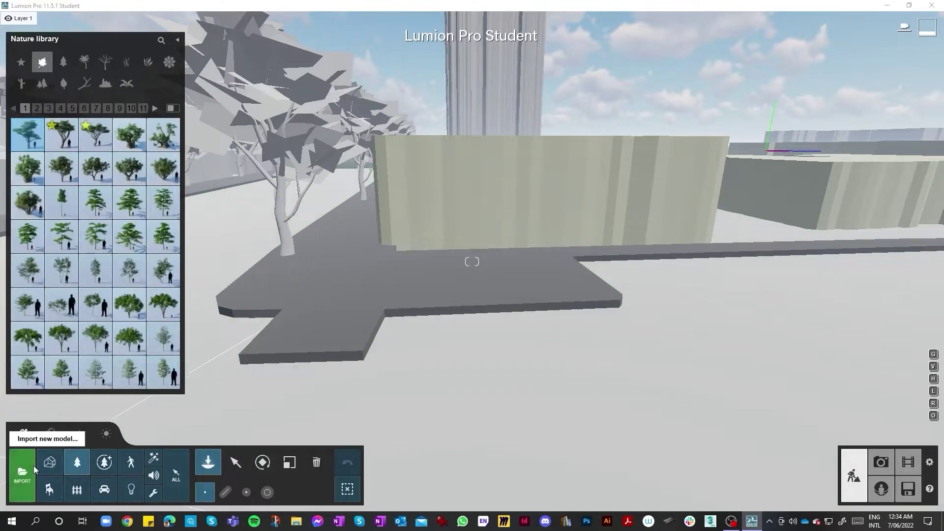
pyautogui.click(33, 465)
pyautogui.click(787, 226)
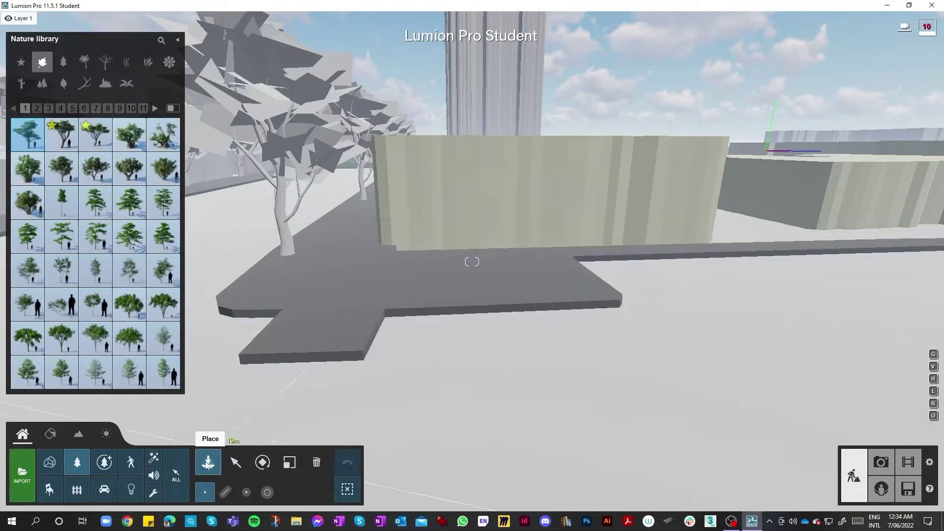
# Start a model import, check the Federation plants folder, and open Weeping Birch.skp from the Victorian plants folder
pyautogui.click(13, 476)
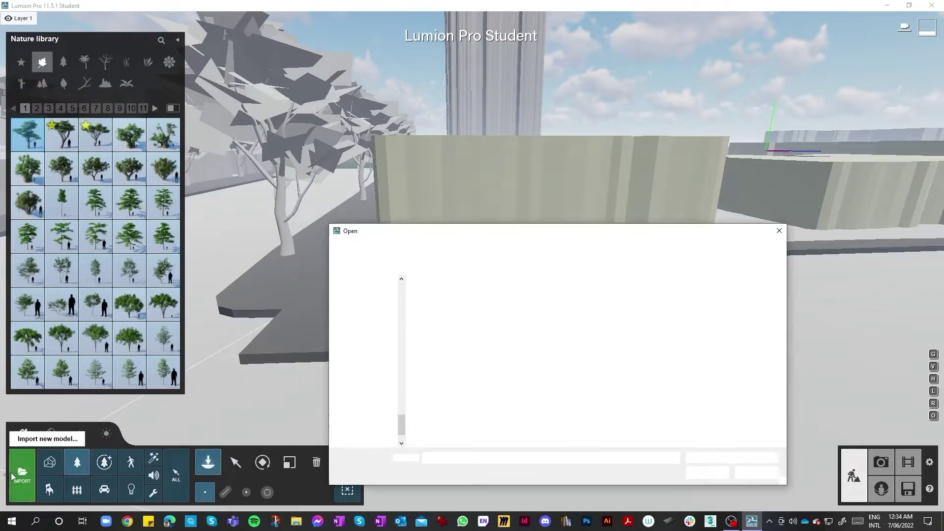
pyautogui.doubleClick(443, 297)
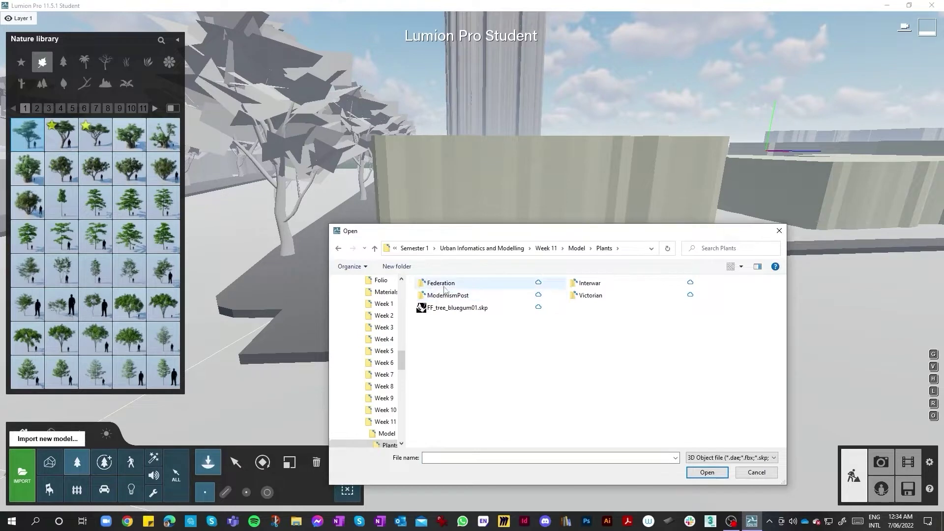
pyautogui.doubleClick(433, 284)
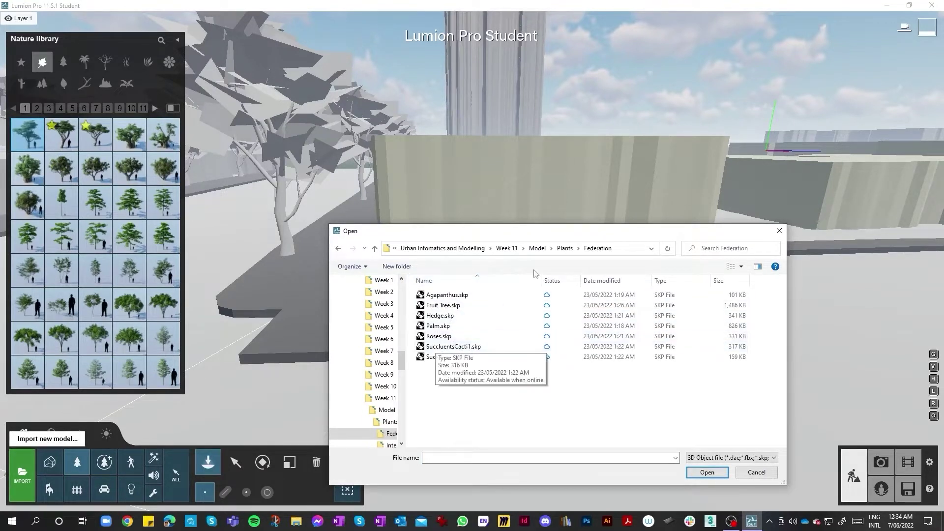
pyautogui.click(565, 248)
pyautogui.doubleClick(610, 293)
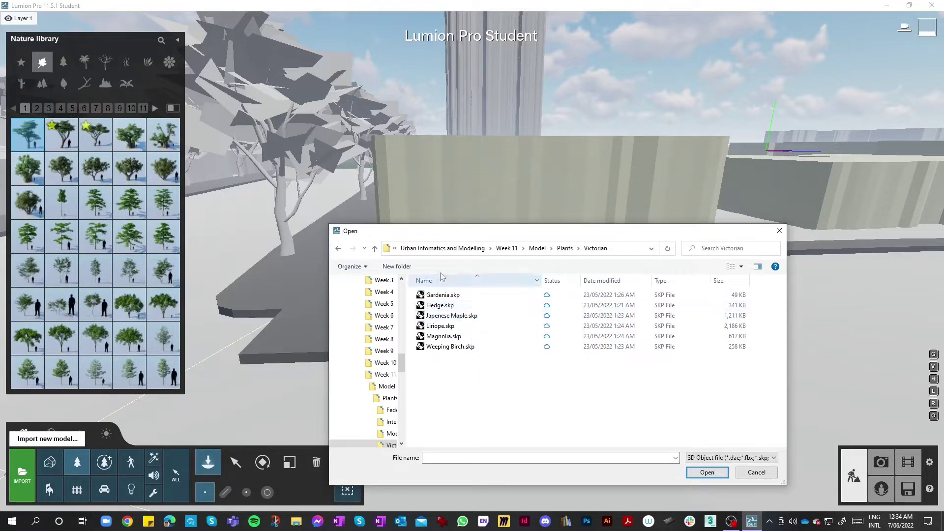
pyautogui.click(648, 179)
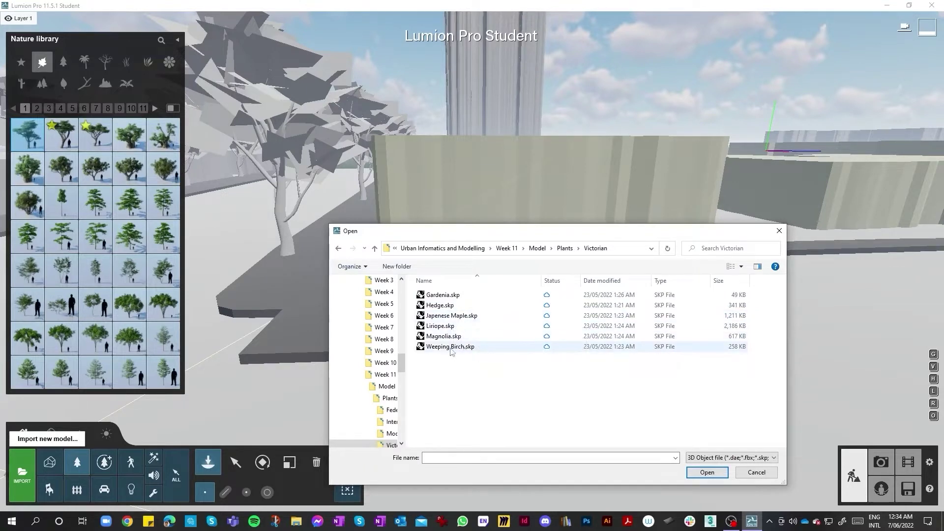
pyautogui.click(458, 347)
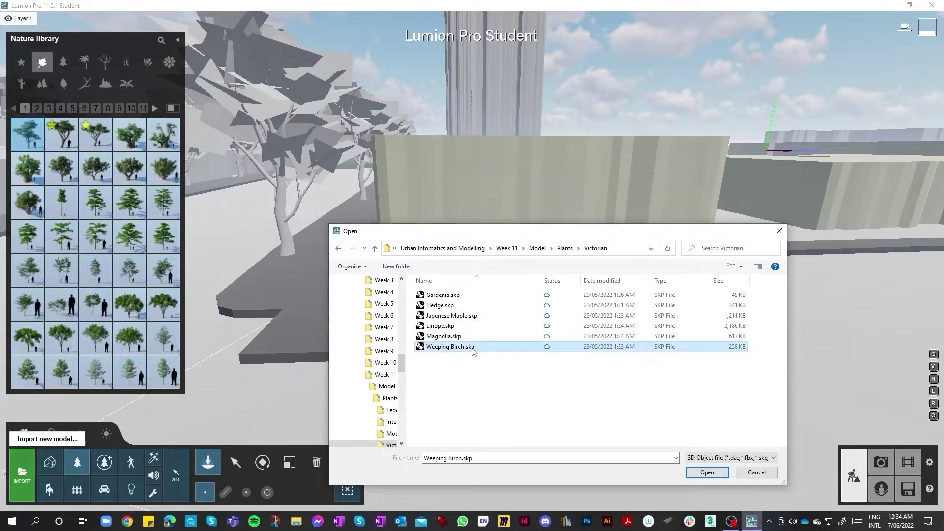
pyautogui.doubleClick(473, 351)
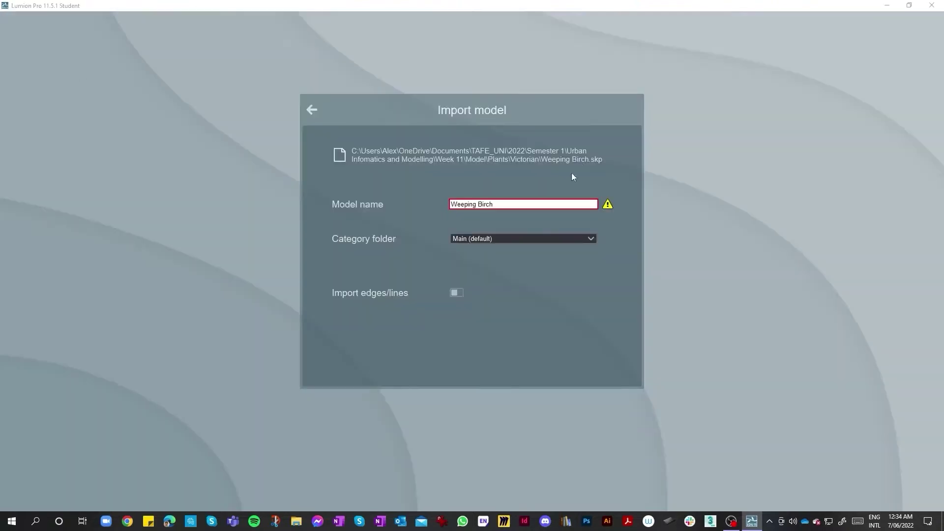
# Assign the imported tree to a new category folder named Demo
pyautogui.click(498, 241)
pyautogui.click(497, 241)
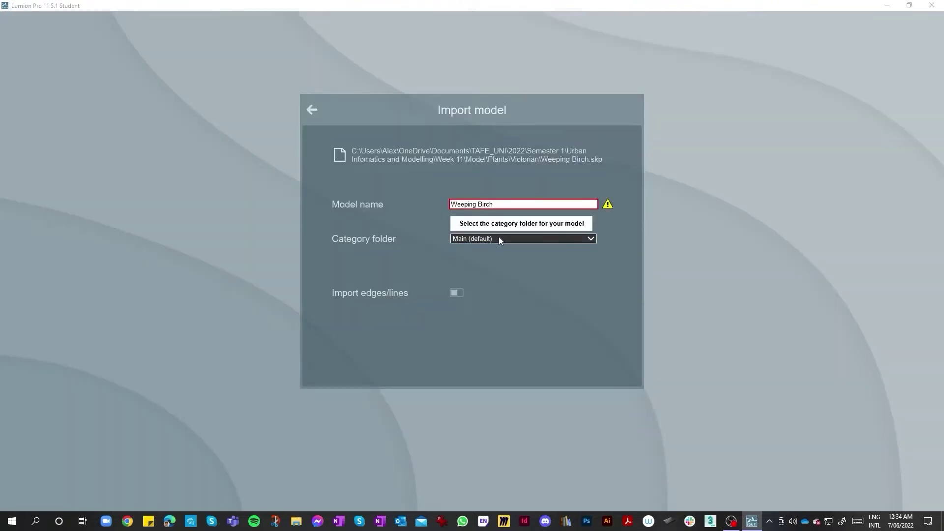
pyautogui.click(503, 238)
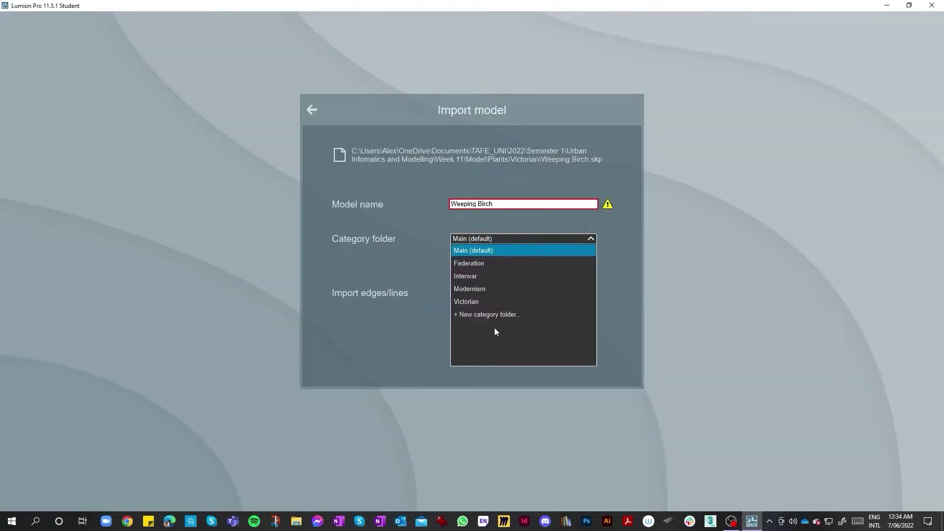
pyautogui.click(490, 250)
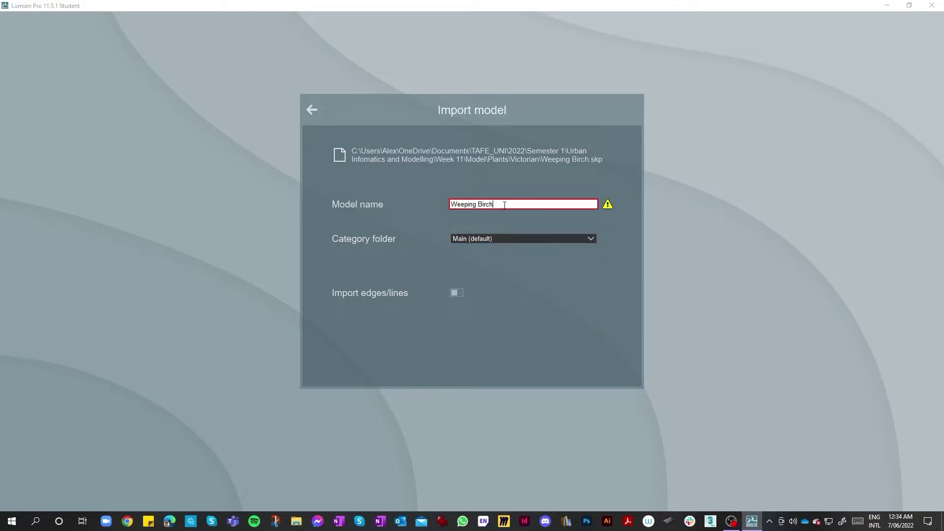
pyautogui.click(526, 237)
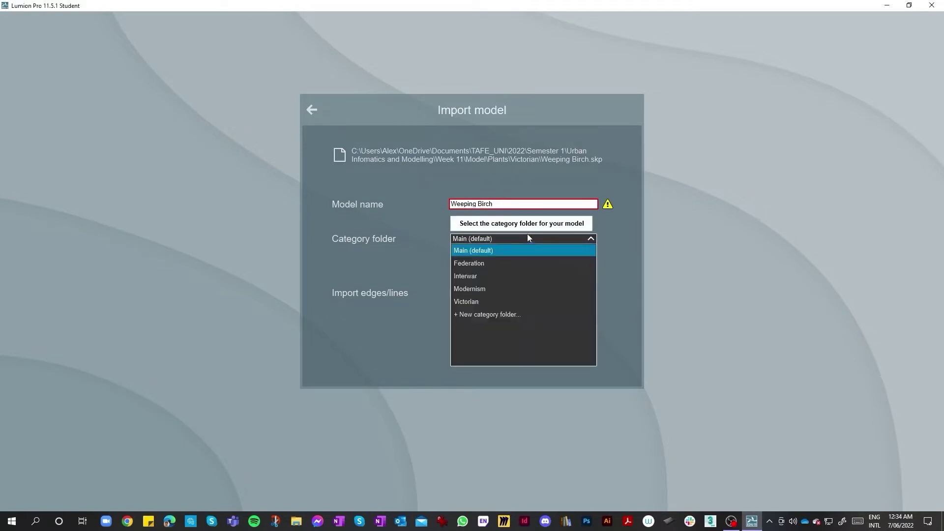
pyautogui.click(485, 313)
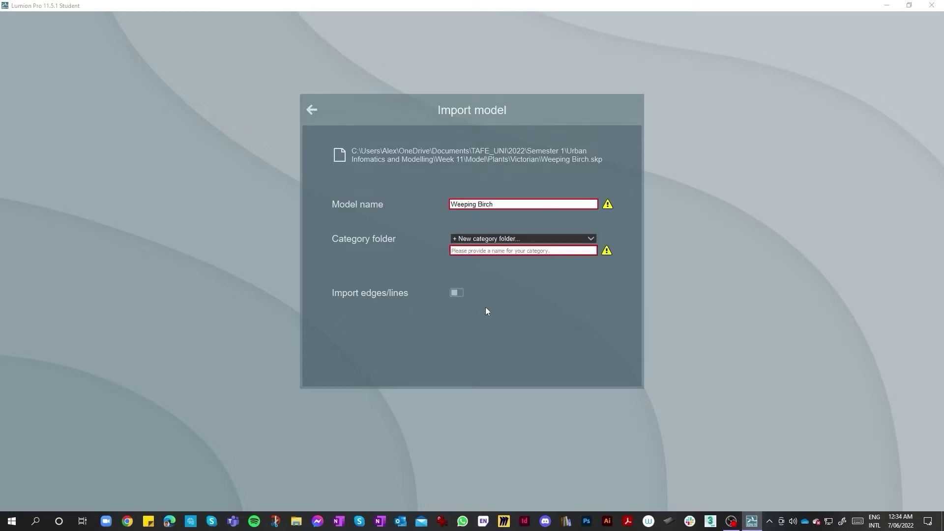
pyautogui.click(524, 238)
pyautogui.click(524, 238)
pyautogui.click(527, 251)
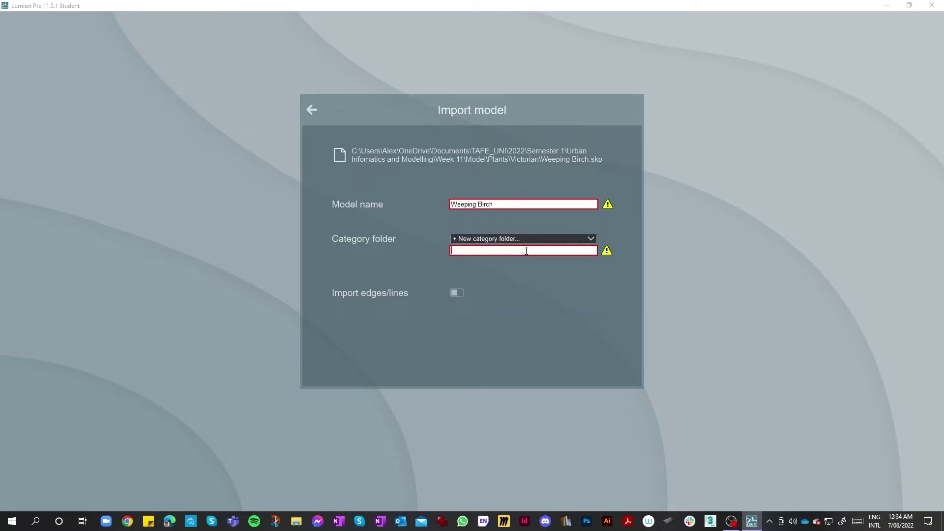
pyautogui.write('Dem')
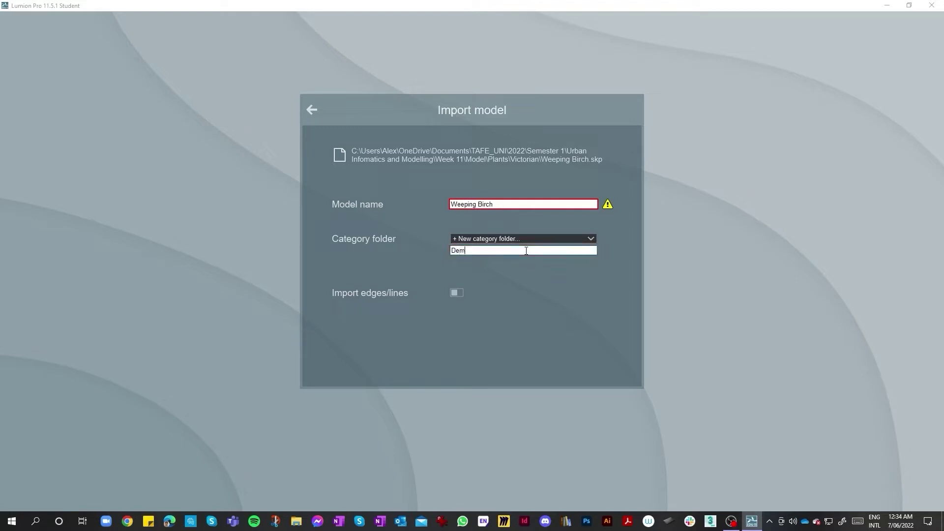
pyautogui.write('o')
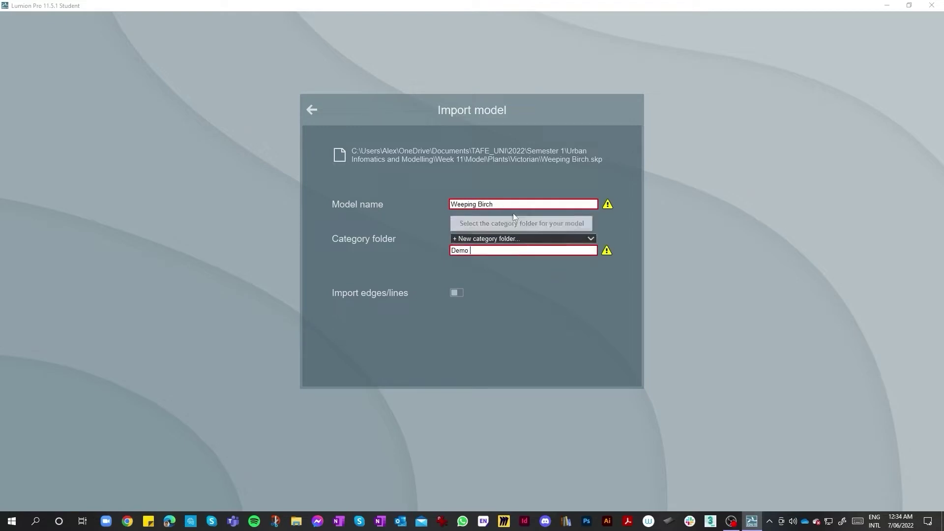
# Name the model Weeping Birch Demo and complete its import
pyautogui.click(509, 205)
pyautogui.write('Demo')
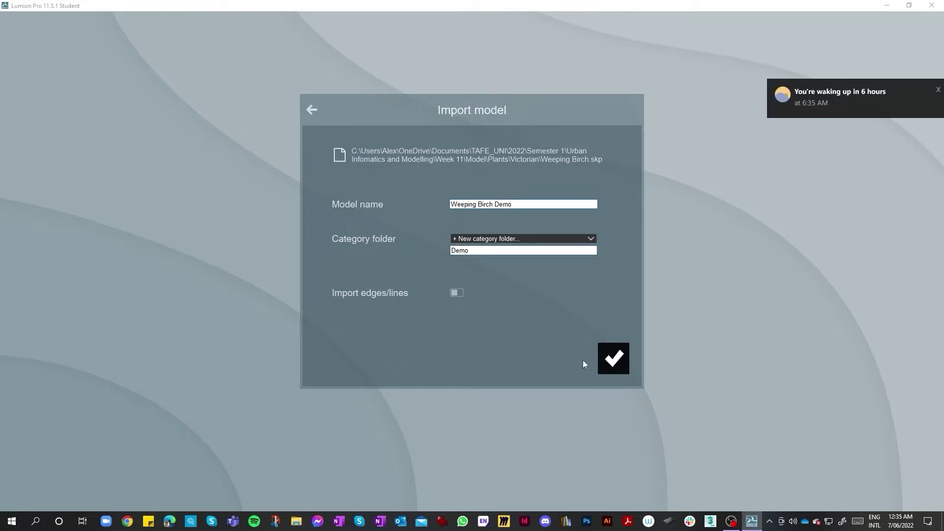
pyautogui.click(615, 359)
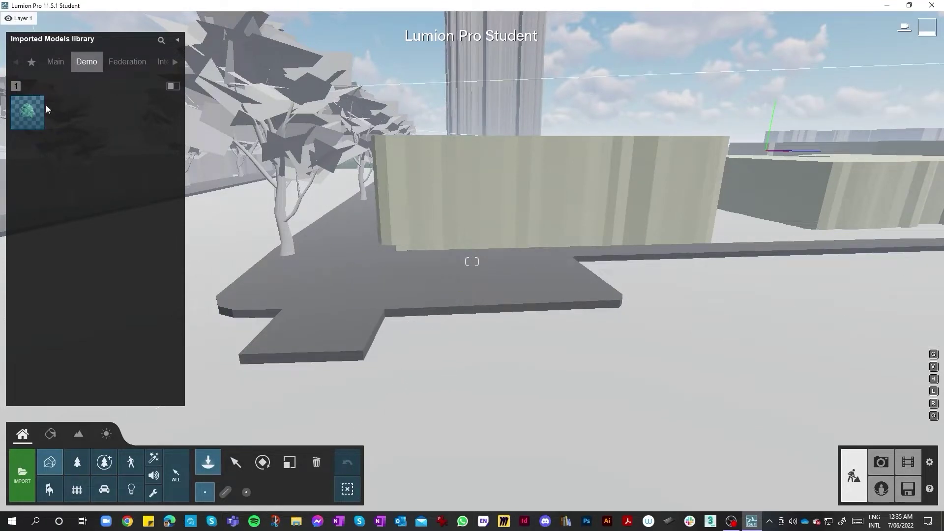
# Place the Weeping Birch Demo tree on the grey pavement before the cream building and scale it up to about 81.4x
pyautogui.moveTo(37, 112)
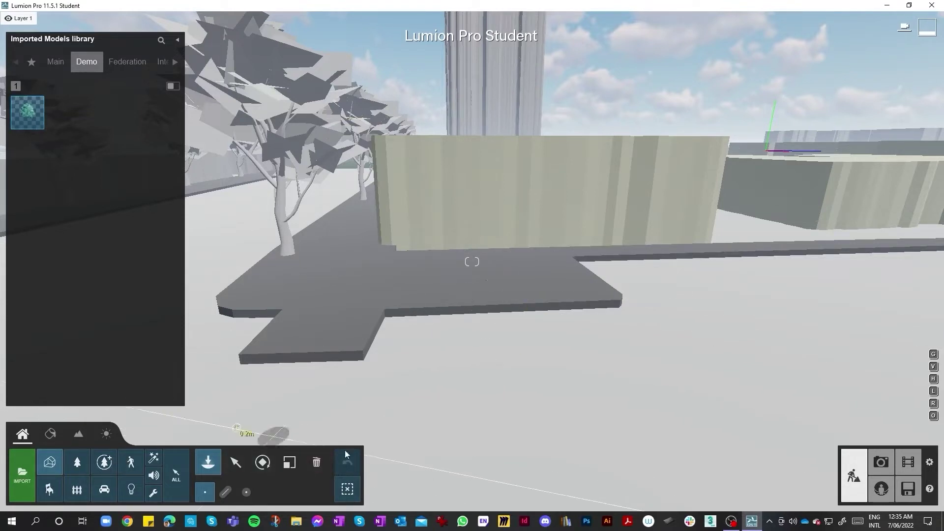
pyautogui.click(289, 462)
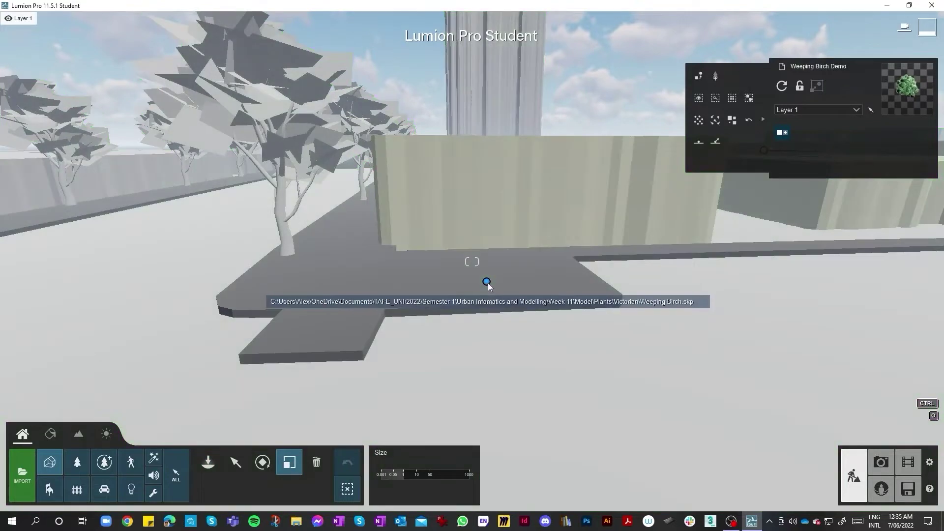
pyautogui.moveTo(487, 283); pyautogui.dragTo(573, 233)
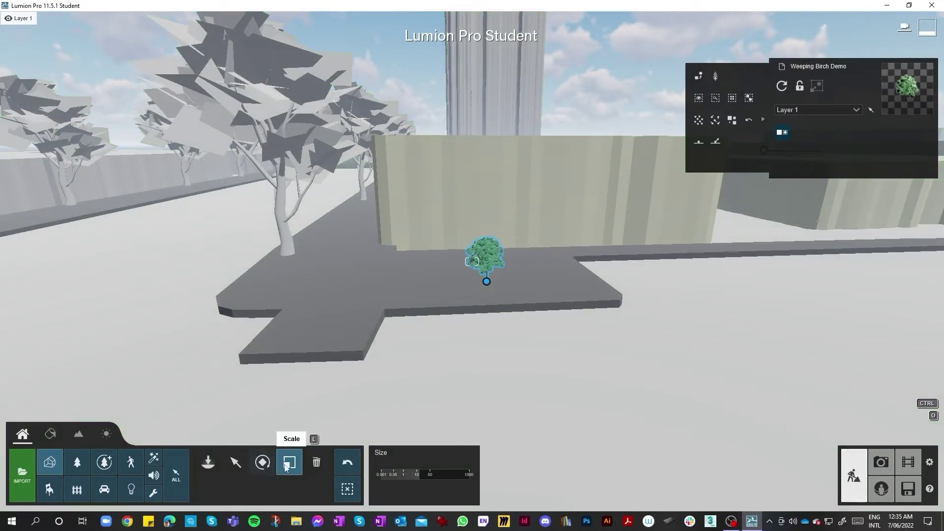
pyautogui.click(415, 475)
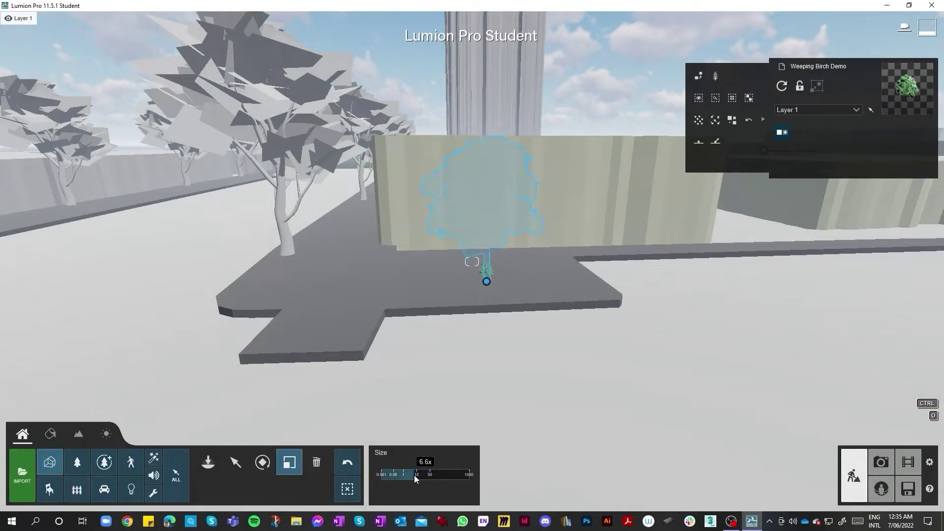
pyautogui.moveTo(417, 475); pyautogui.dragTo(435, 477)
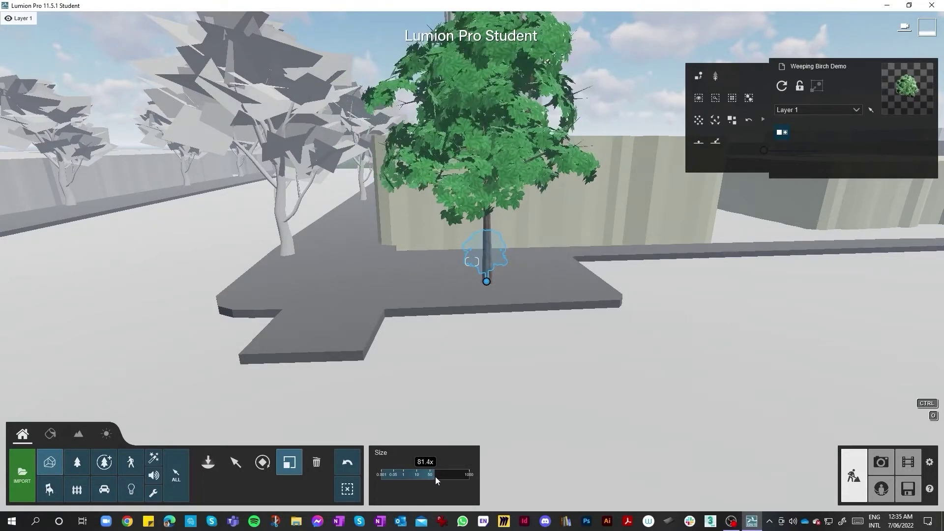
# Move the large Weeping Birch Demo tree along the grey pavement, closer to its front corner before the cream building
pyautogui.moveTo(350, 315)
pyautogui.mouseDown(button='right')
pyautogui.moveTo(364, 292)
pyautogui.moveTo(396, 298)
pyautogui.moveTo(375, 302)
pyautogui.moveTo(367, 315)
pyautogui.mouseUp(button='right')
pyautogui.press('ctrl')
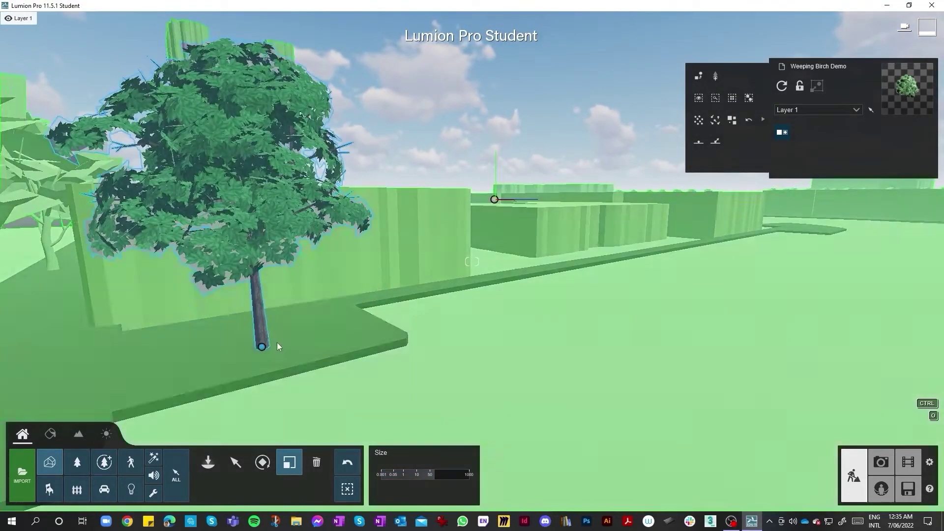
pyautogui.click(236, 463)
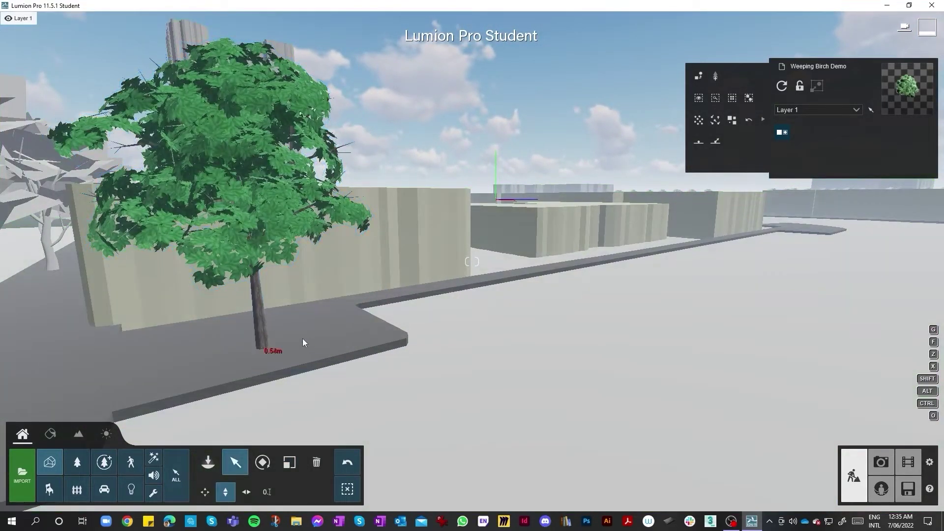
pyautogui.click(206, 492)
pyautogui.moveTo(274, 343); pyautogui.dragTo(322, 335)
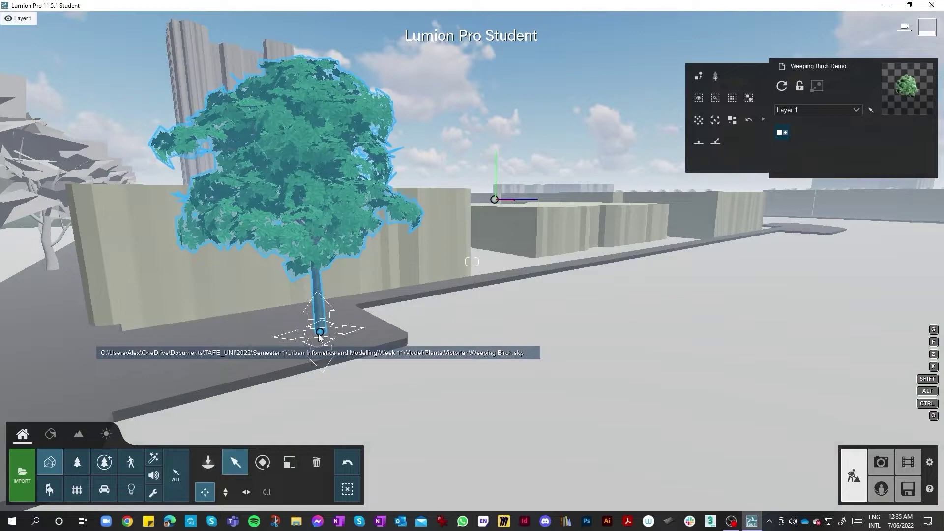
# Copy the Weeping Birch Demo tree from the pavement corner to the narrow footpath just beyond the cream building
pyautogui.press('shift')
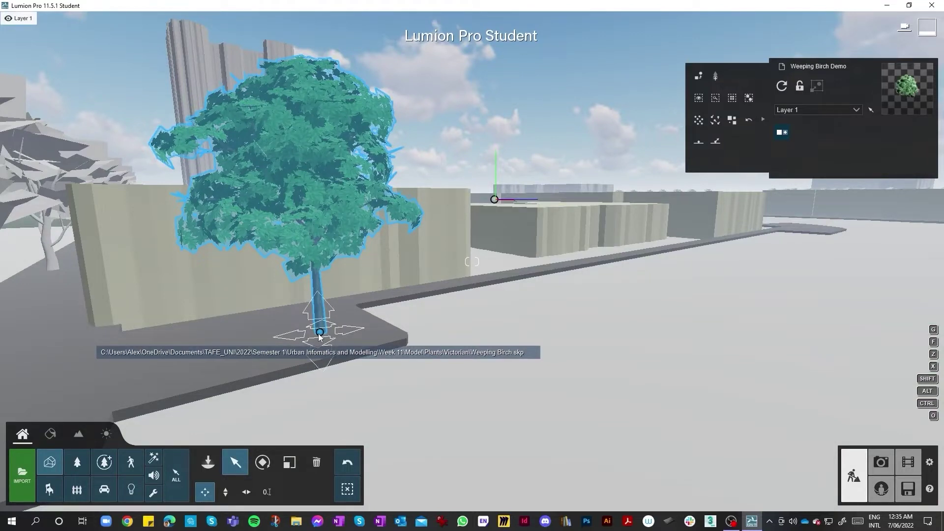
pyautogui.keyDown('alt'); pyautogui.moveTo(320, 335); pyautogui.dragTo(529, 276); pyautogui.keyUp('alt')
pyautogui.moveTo(531, 305); pyautogui.dragTo(601, 290, button='right')
pyautogui.press('w')
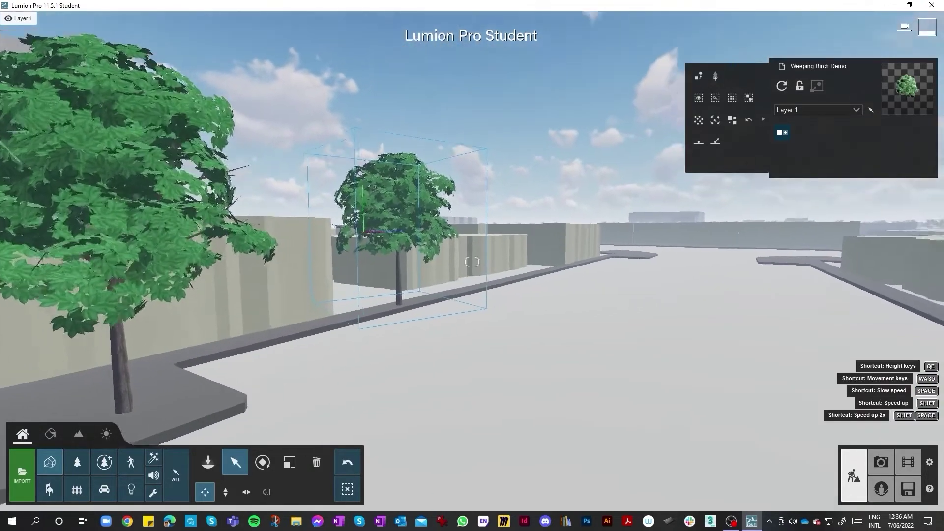
pyautogui.press('w')
pyautogui.moveTo(472, 262); pyautogui.dragTo(501, 256, button='right')
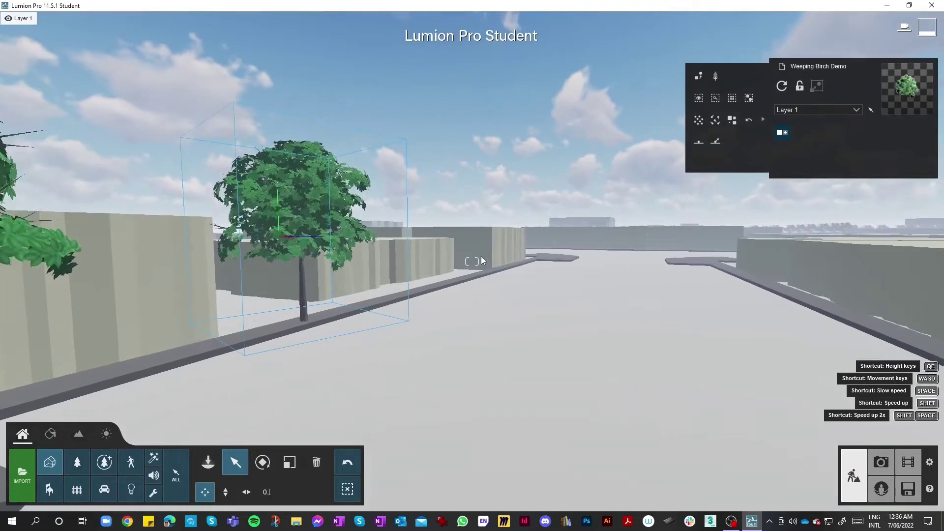
# Make another birch copy farther down the same footpath to continue the row along the street
pyautogui.click(277, 294)
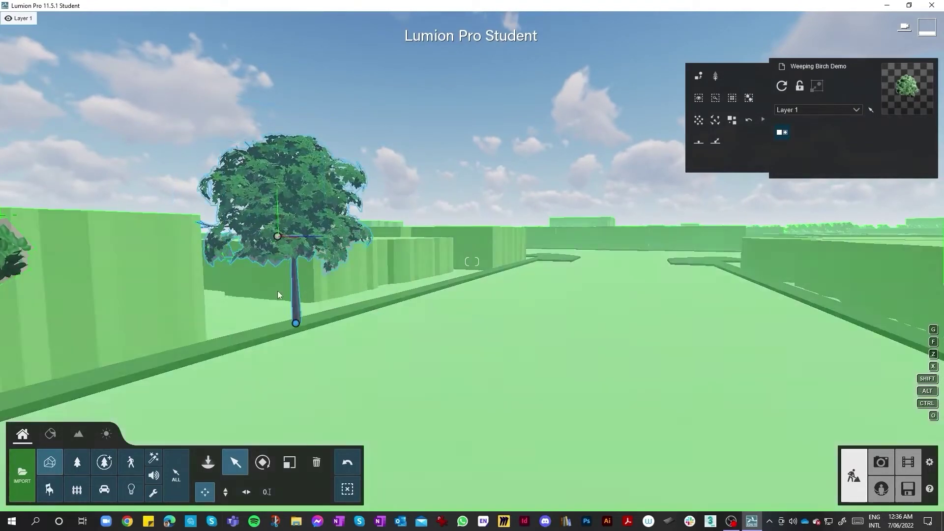
pyautogui.moveTo(295, 323); pyautogui.dragTo(463, 280)
pyautogui.press('w')
pyautogui.moveTo(479, 306); pyautogui.dragTo(533, 266, button='right')
pyautogui.press('w')
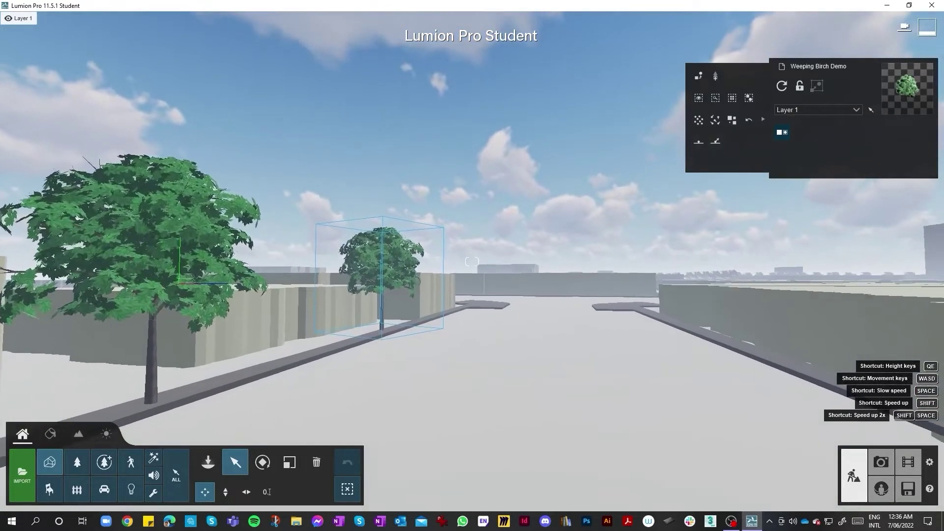
# Copy the birch to the far end of the street and along the opposite footpath
pyautogui.keyDown('alt'); pyautogui.moveTo(377, 339); pyautogui.dragTo(609, 315); pyautogui.keyUp('alt')
pyautogui.keyDown('alt'); pyautogui.moveTo(614, 314); pyautogui.dragTo(694, 339); pyautogui.keyUp('alt')
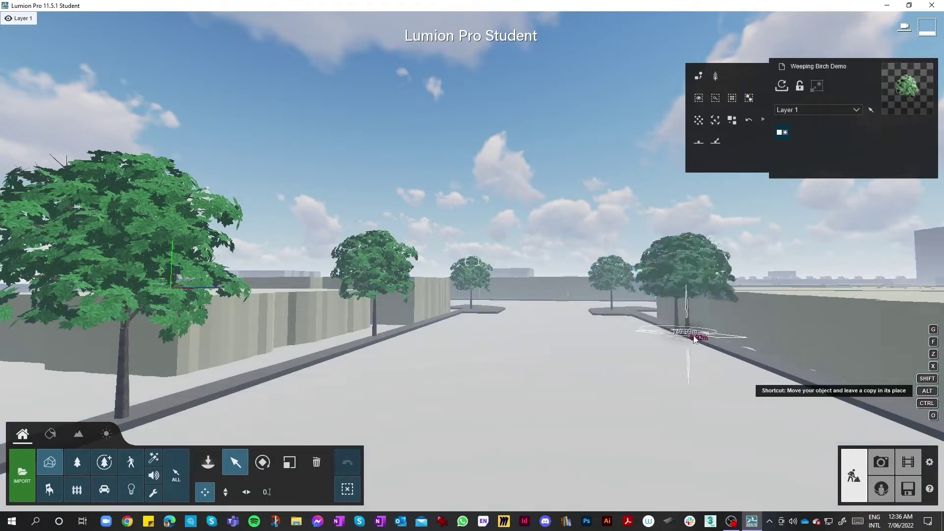
pyautogui.keyDown('alt'); pyautogui.moveTo(805, 382); pyautogui.dragTo(807, 382); pyautogui.keyUp('alt')
# Copy another birch onto the wide grey pavement corner at the near end of the opposite footpath
pyautogui.press('s')
pyautogui.moveTo(807, 383); pyautogui.dragTo(846, 394, button='right')
pyautogui.keyDown('alt'); pyautogui.moveTo(333, 272); pyautogui.dragTo(660, 445); pyautogui.keyUp('alt')
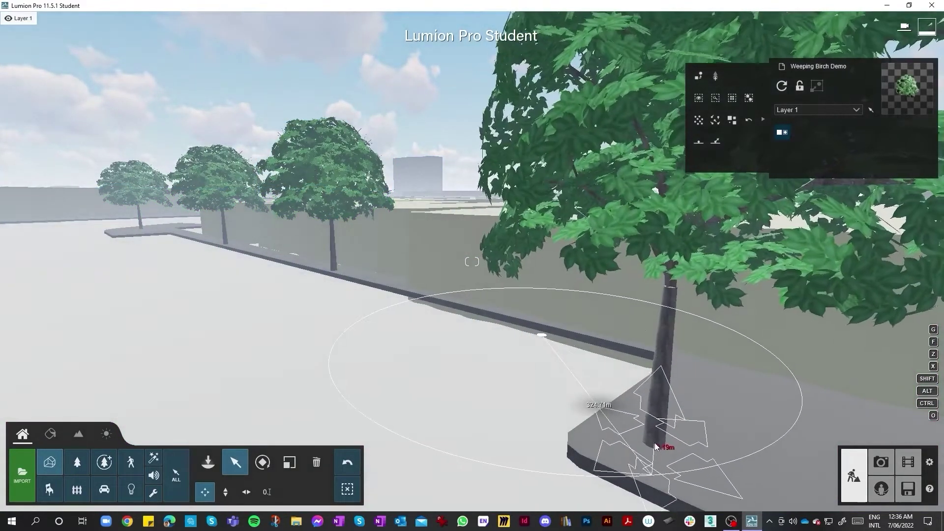
# Return to the first birches and examine the Demo category and other folders in the imported models library
pyautogui.moveTo(660, 445); pyautogui.dragTo(389, 401, button='right')
pyautogui.moveTo(259, 258); pyautogui.dragTo(893, 389, button='right')
pyautogui.press('s')
pyautogui.moveTo(652, 295); pyautogui.dragTo(201, 295, button='right')
pyautogui.moveTo(738, 265); pyautogui.dragTo(89, 251, button='right')
pyautogui.moveTo(806, 379); pyautogui.dragTo(295, 341, button='right')
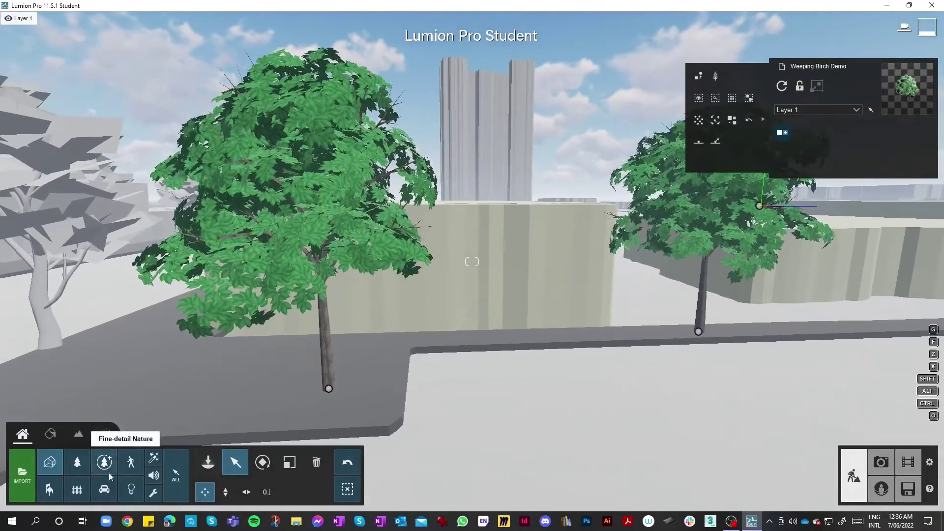
pyautogui.click(208, 471)
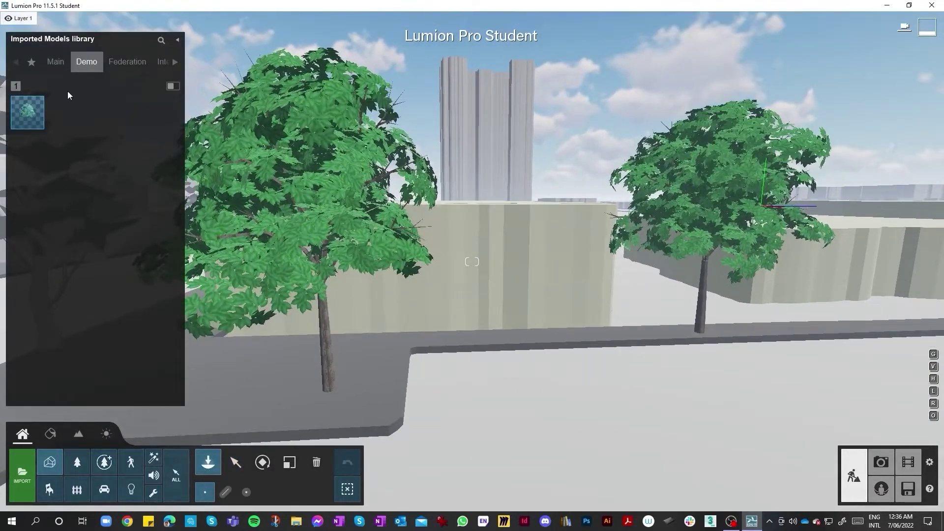
pyautogui.click(176, 61)
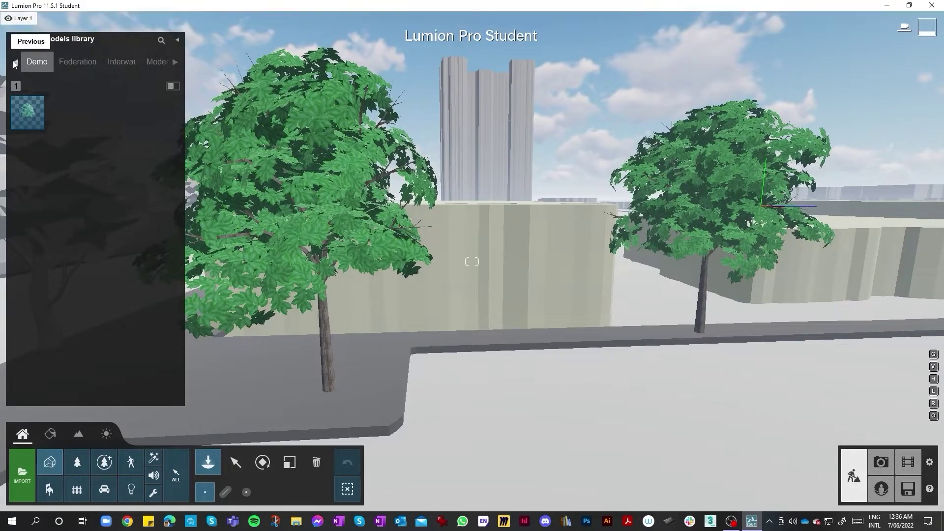
# Import Japenese Maple.skp from the Victorian plants folder as Japenese Maple Demo in the Demo category folder
pyautogui.click(22, 473)
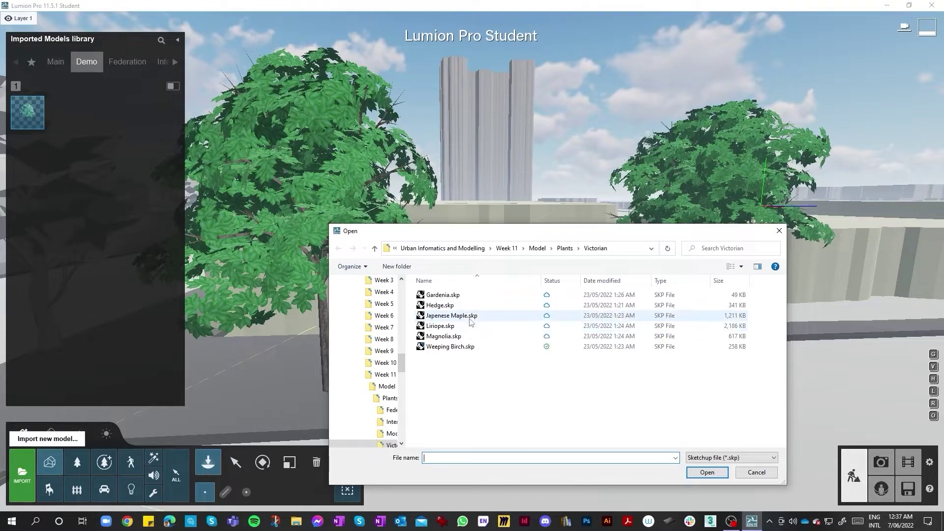
pyautogui.doubleClick(452, 315)
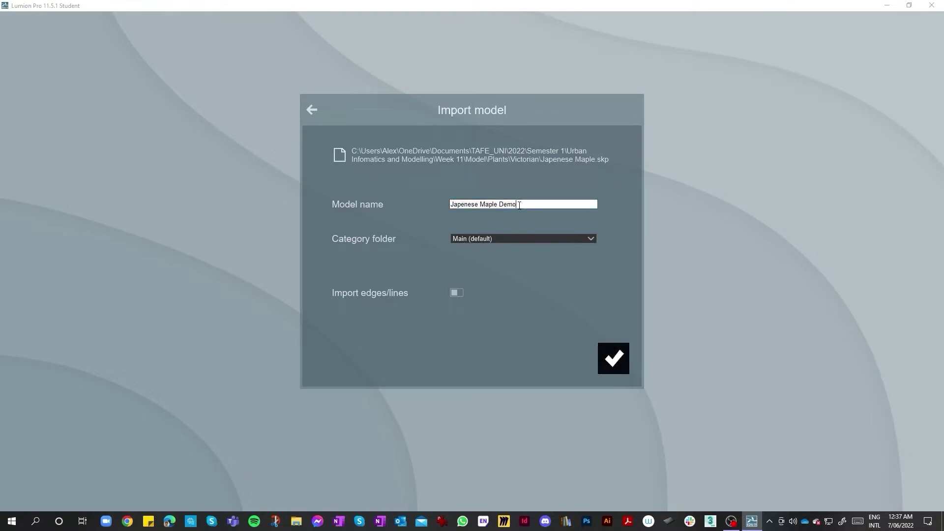
pyautogui.click(511, 238)
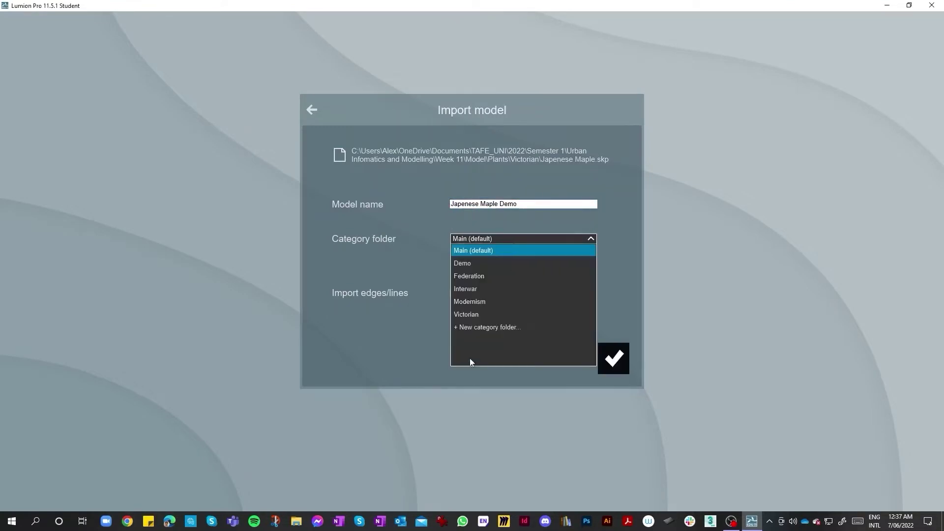
pyautogui.click(470, 264)
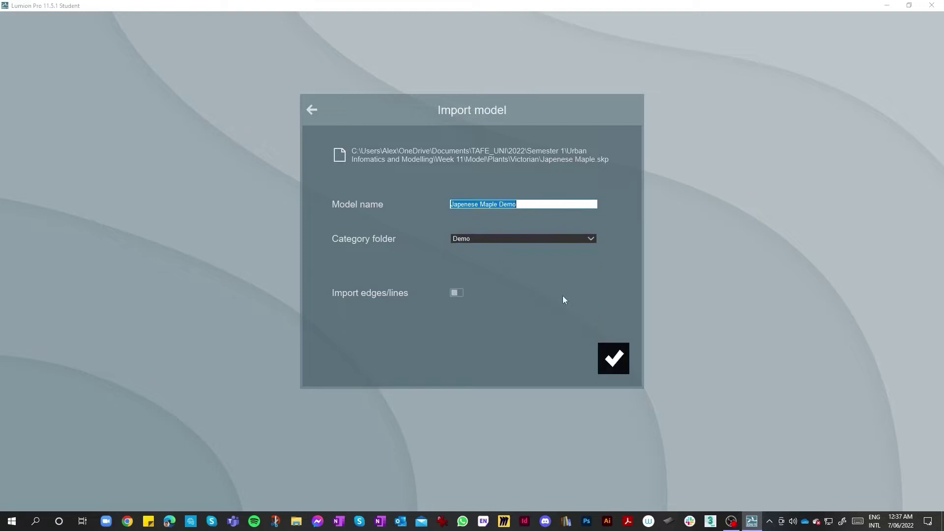
pyautogui.click(615, 358)
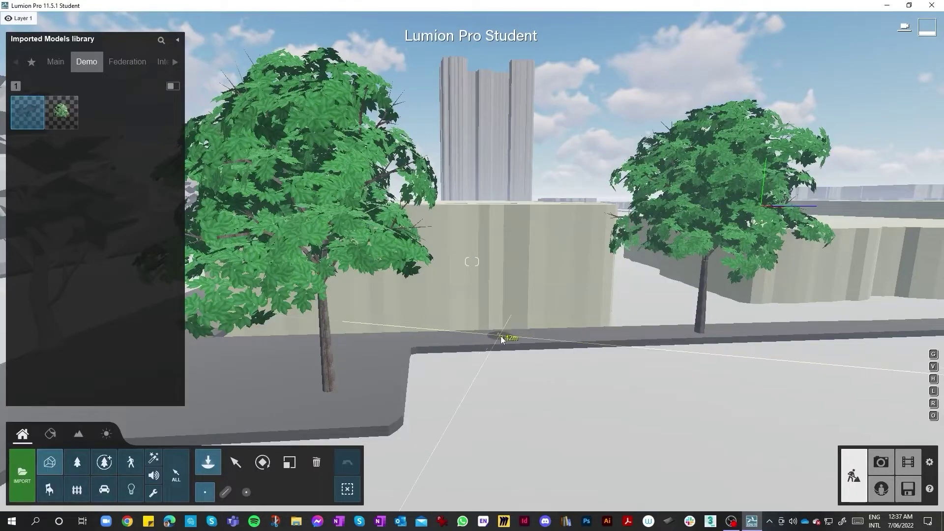
# Place the Japenese Maple Demo tree on the footpath between the two nearest birches
pyautogui.moveTo(33, 115)
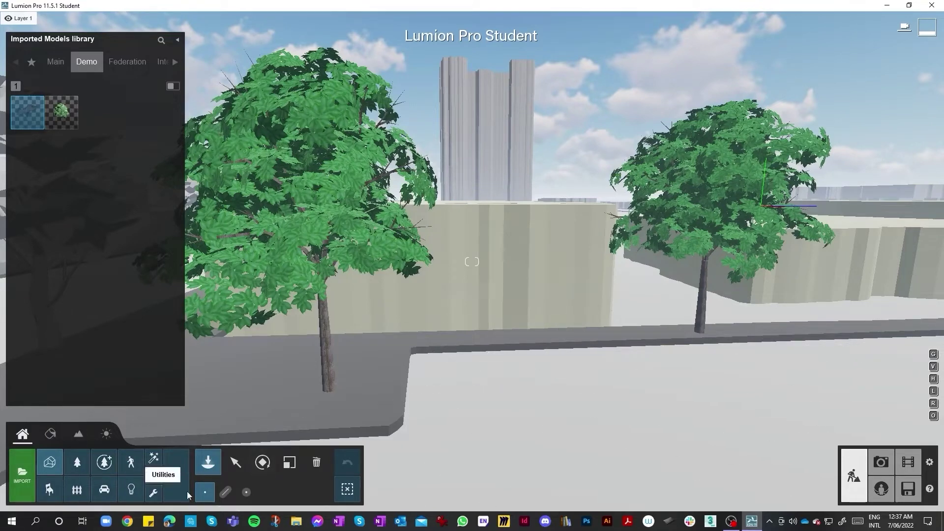
pyautogui.click(236, 468)
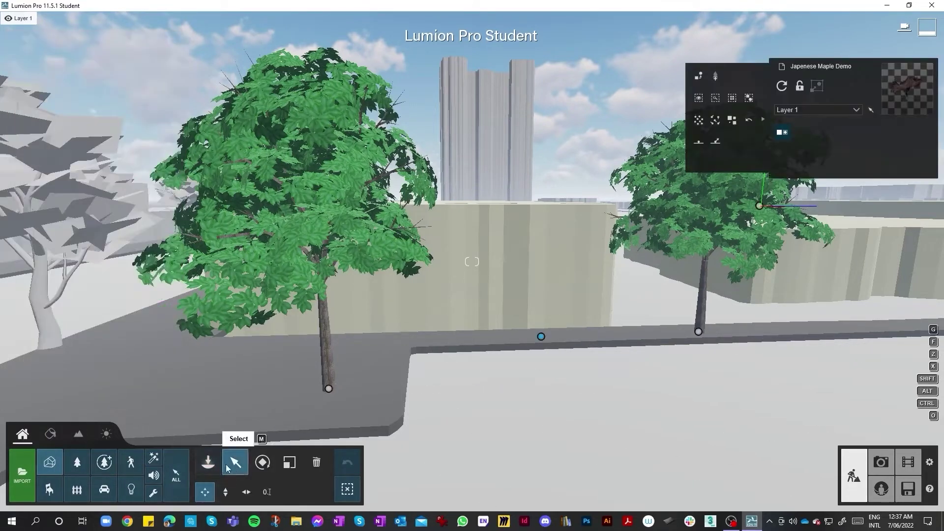
# Look over the Nature library, the import file list and the Demo category of imported models, ending in object selection
pyautogui.click(212, 467)
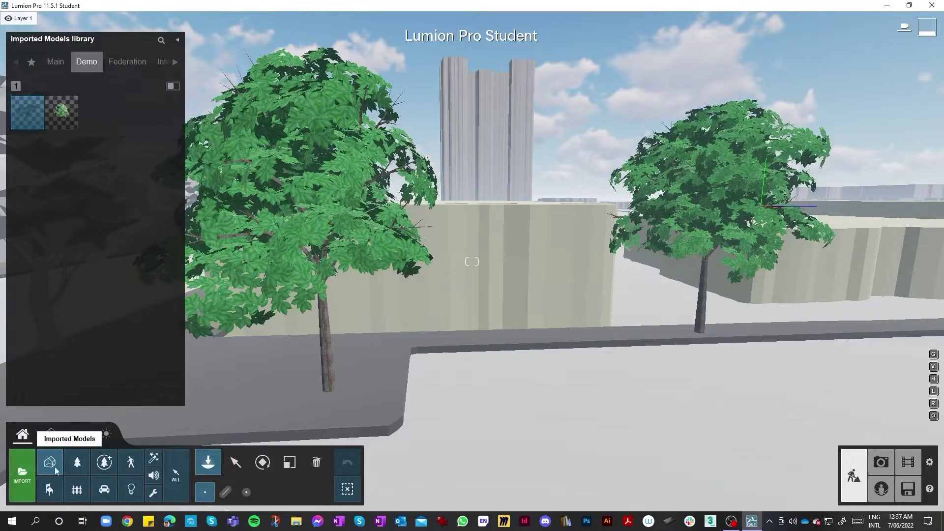
pyautogui.click(77, 460)
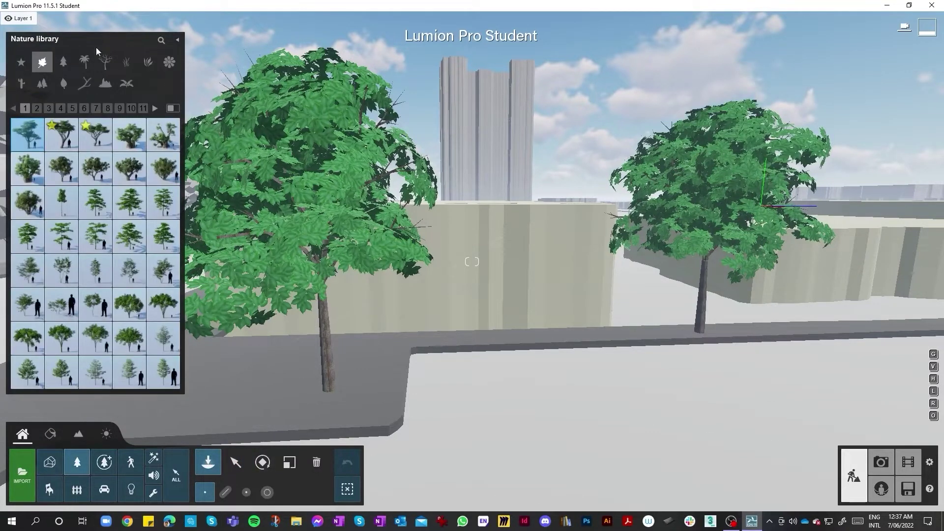
pyautogui.click(21, 491)
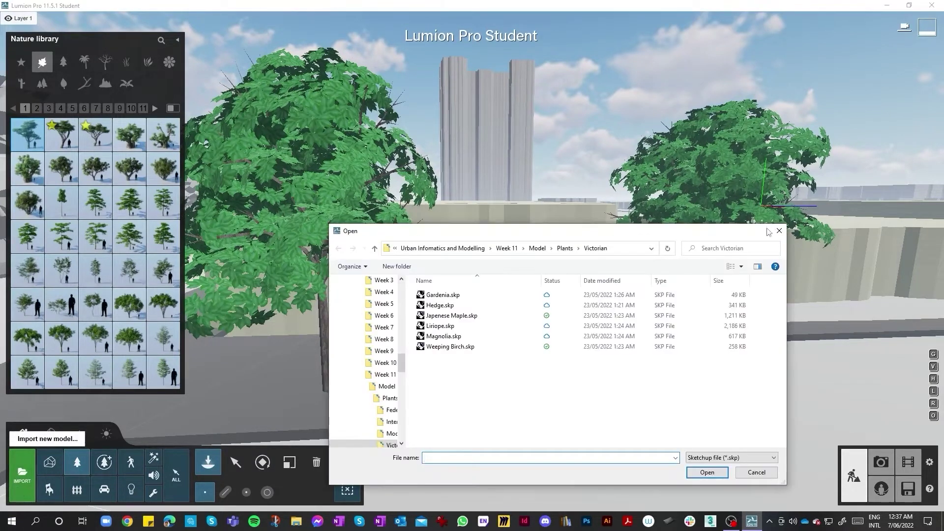
pyautogui.click(770, 231)
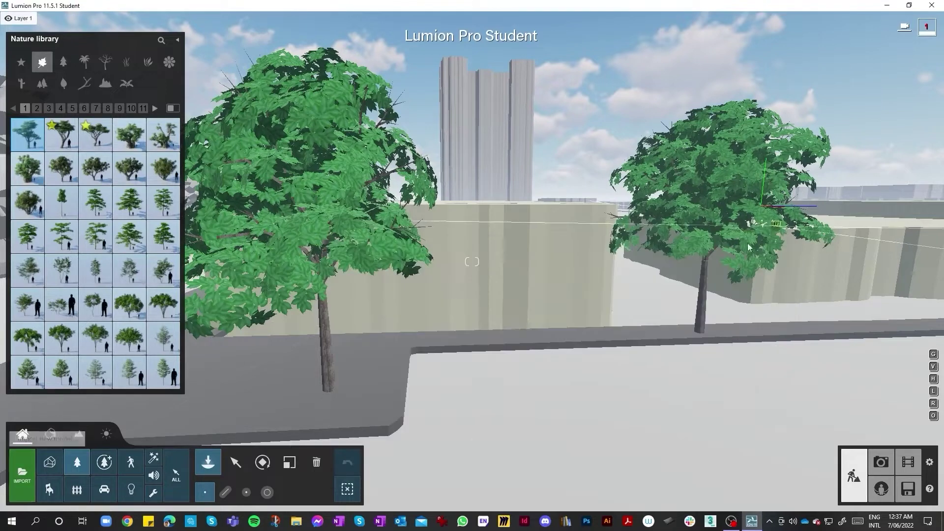
pyautogui.click(52, 464)
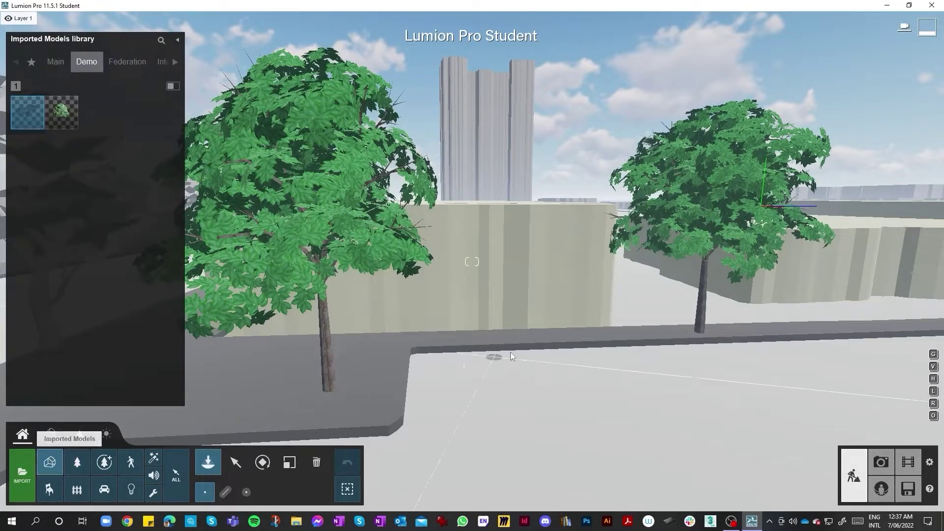
pyautogui.click(238, 461)
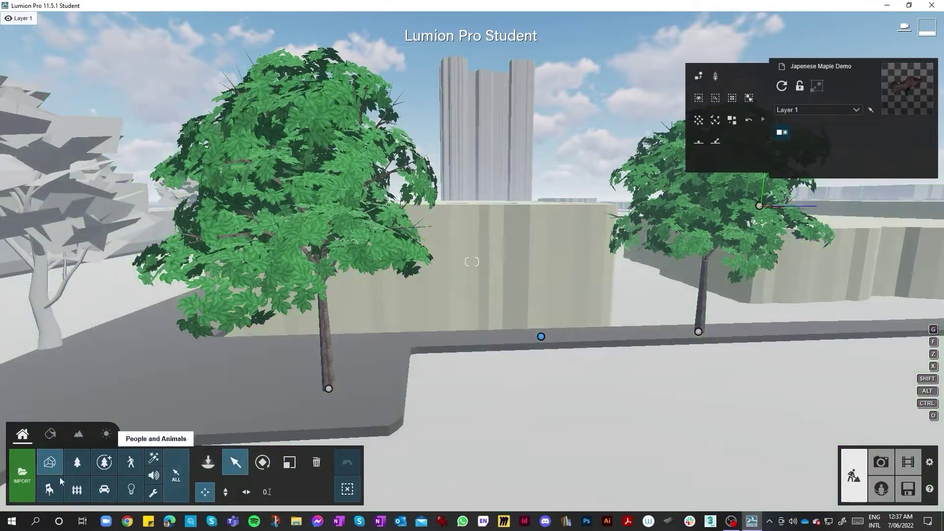
pyautogui.click(202, 466)
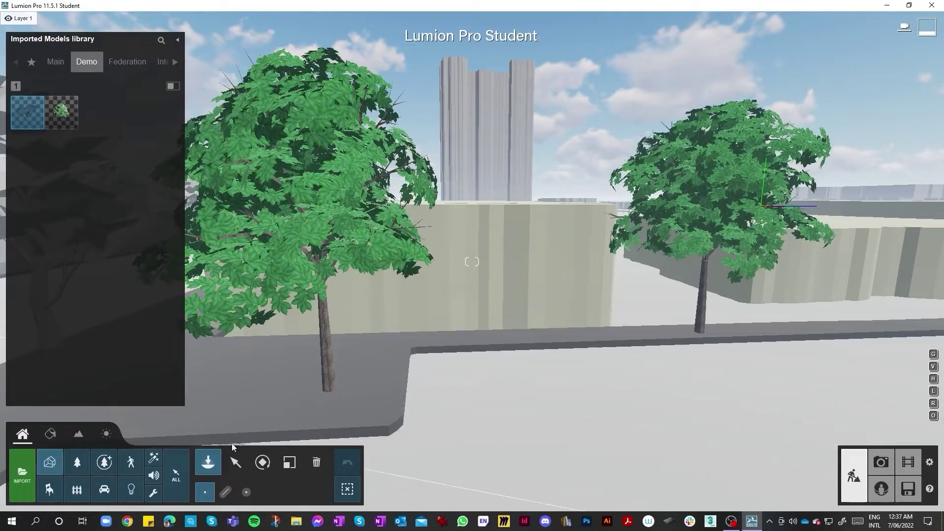
pyautogui.click(235, 461)
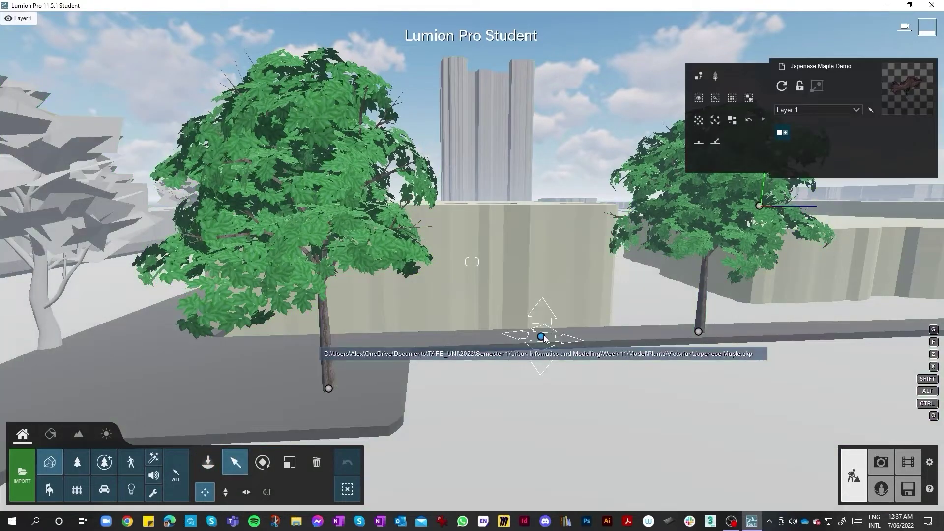
# Scale up the placed Japenese Maple and rotate it so its wide canopy faces the street
pyautogui.click(290, 463)
pyautogui.moveTo(420, 475); pyautogui.dragTo(438, 471)
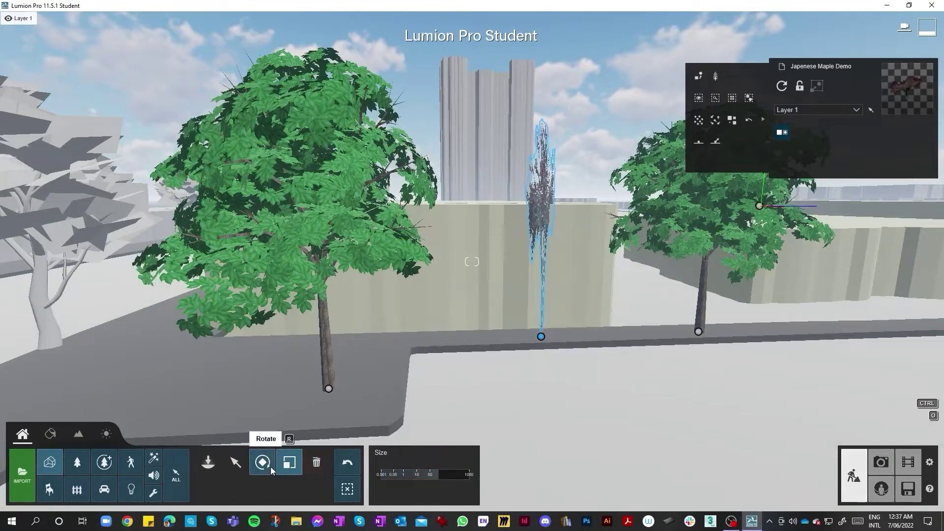
pyautogui.click(262, 462)
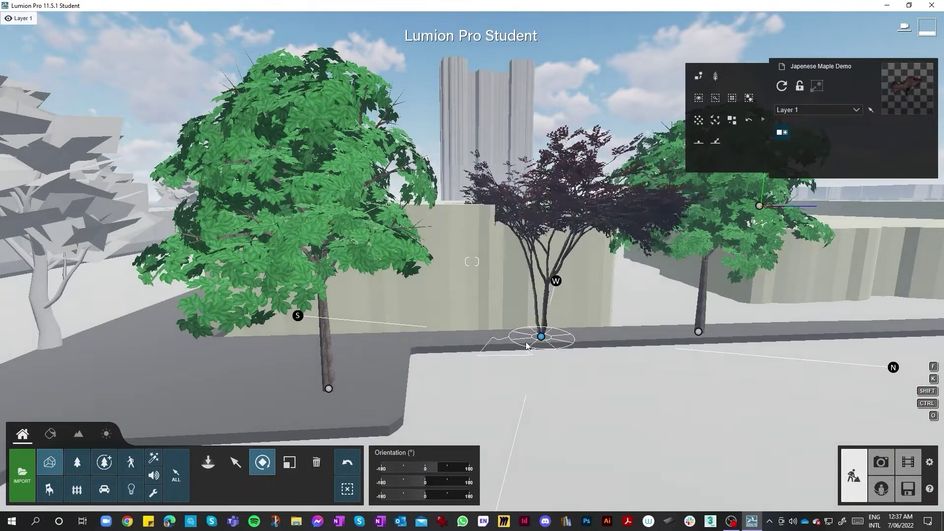
pyautogui.moveTo(527, 346); pyautogui.dragTo(541, 344)
pyautogui.scroll(-1, 542, 342)
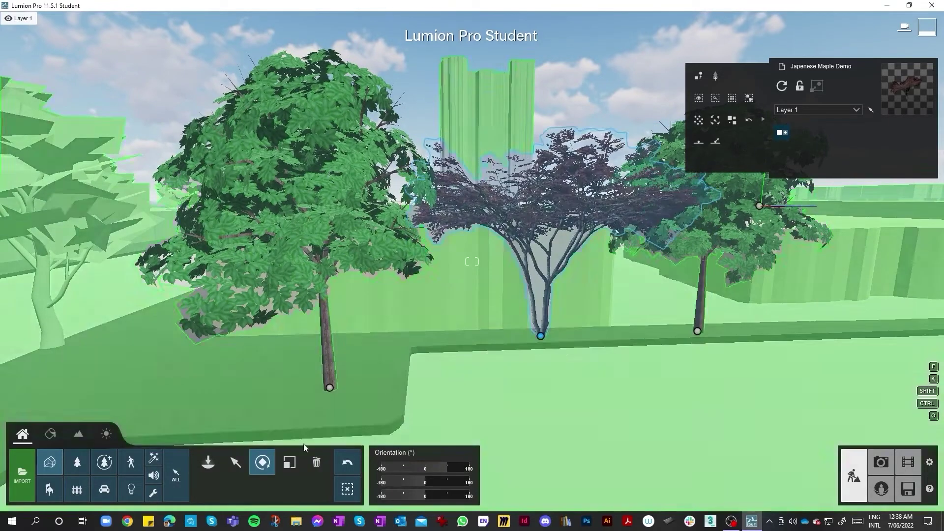
# Shift the Japenese Maple slightly on the footpath between the two nearest birches
pyautogui.click(235, 463)
pyautogui.moveTo(540, 338); pyautogui.dragTo(536, 344)
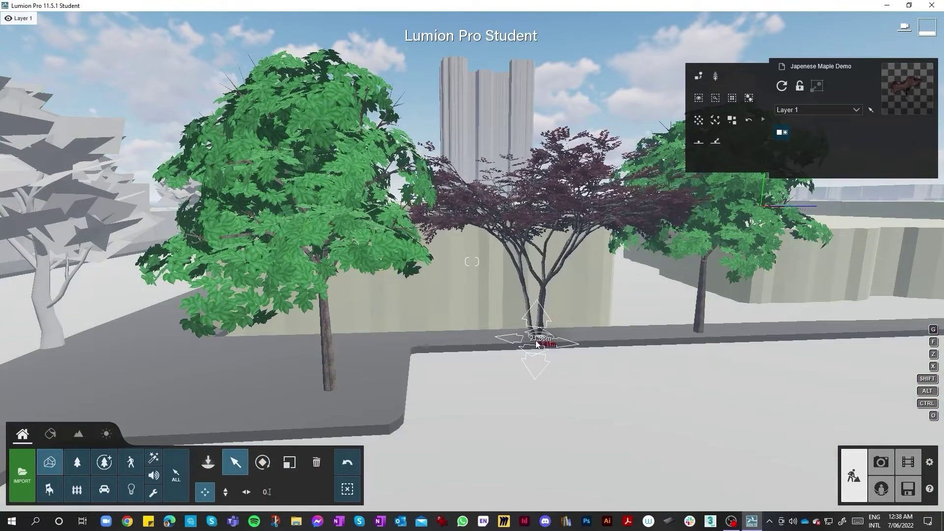
pyautogui.moveTo(536, 345); pyautogui.dragTo(595, 347, button='right')
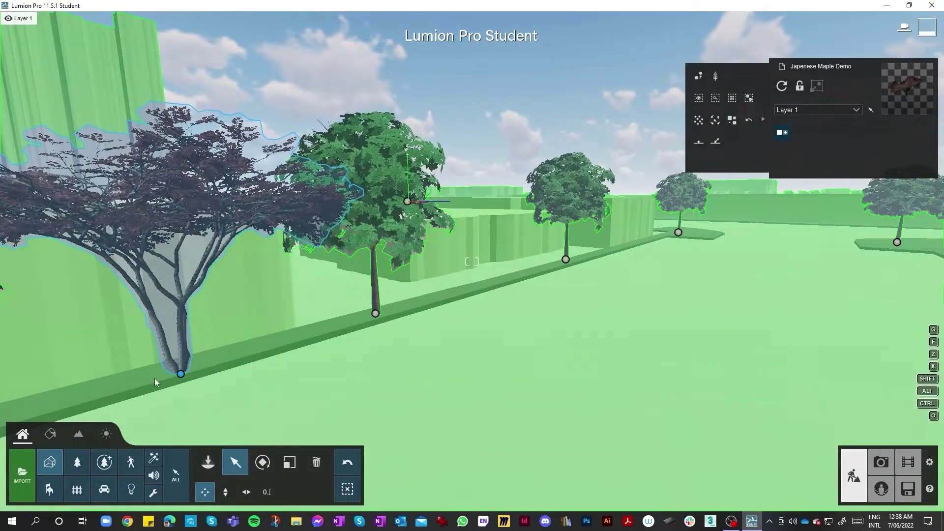
pyautogui.keyDown('alt'); pyautogui.click(182, 374); pyautogui.keyUp('alt')
# Scale the Japenese Maple down to about 89.2x
pyautogui.moveTo(182, 375); pyautogui.dragTo(78, 379, button='right')
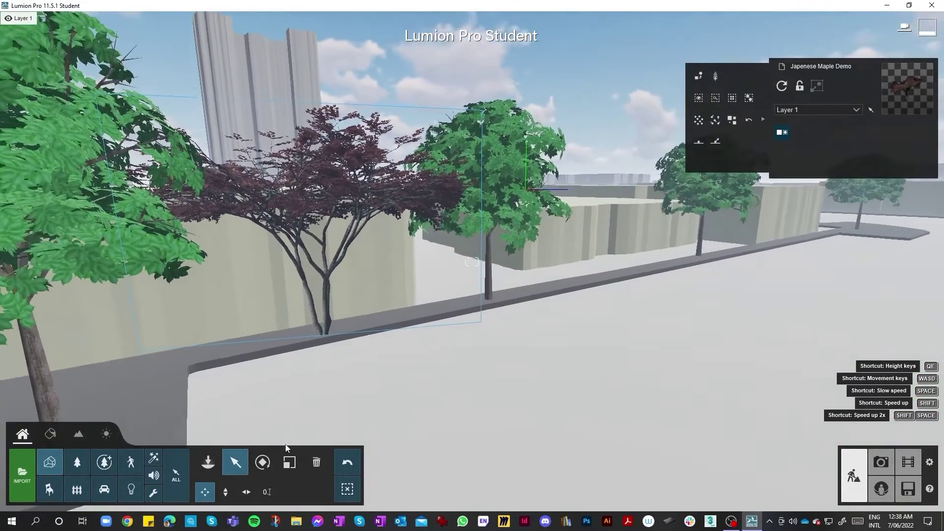
pyautogui.click(290, 462)
pyautogui.moveTo(420, 470); pyautogui.dragTo(436, 471)
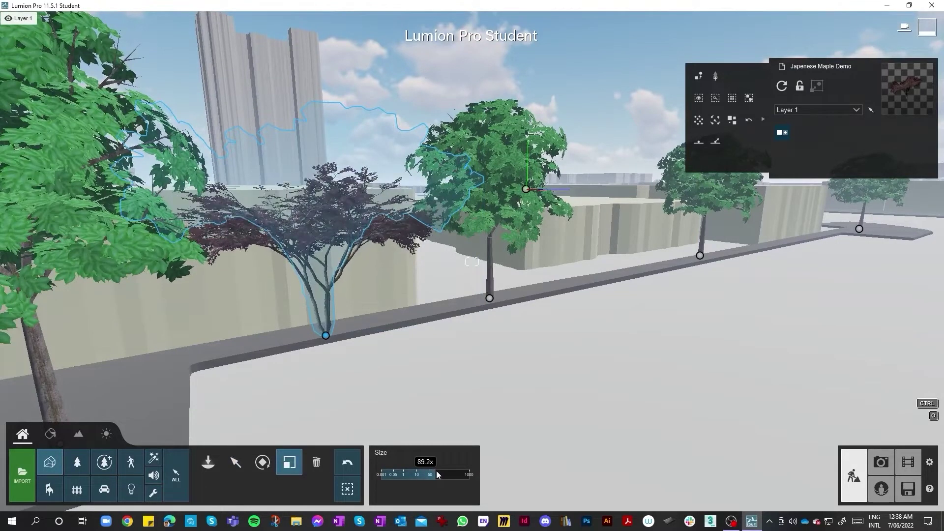
# Rotate the Japenese Maple standing on the footpath between the two nearest birches
pyautogui.click(263, 462)
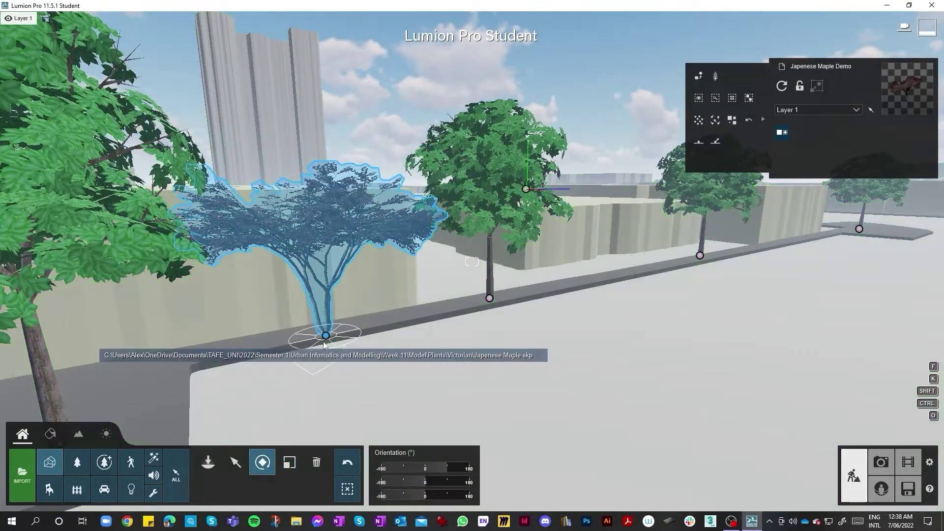
pyautogui.moveTo(326, 335); pyautogui.dragTo(772, 247)
# Copy the Japenese Maple farther along its footpath and across the street, and rotate the copy on the opposite side
pyautogui.click(236, 462)
pyautogui.moveTo(707, 268); pyautogui.dragTo(416, 278, button='right')
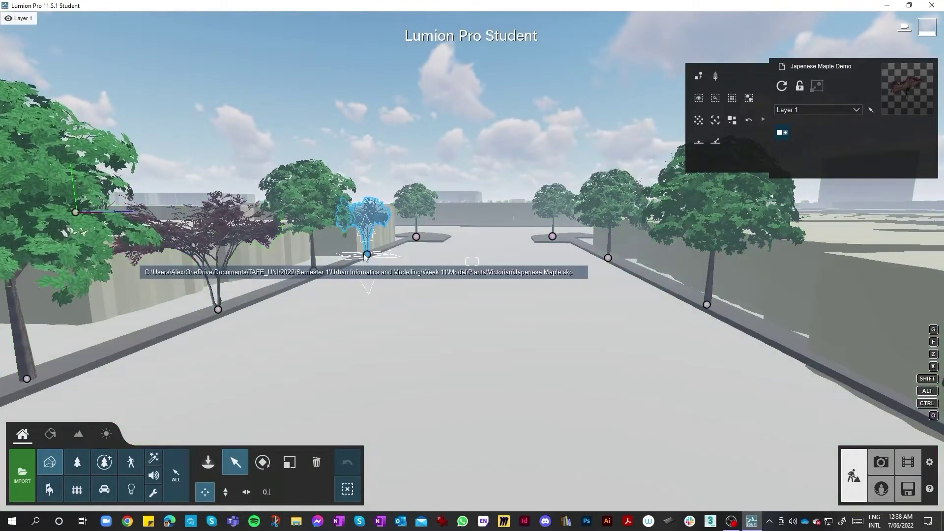
pyautogui.keyDown('alt'); pyautogui.moveTo(367, 256); pyautogui.dragTo(583, 253); pyautogui.keyUp('alt')
pyautogui.click(263, 463)
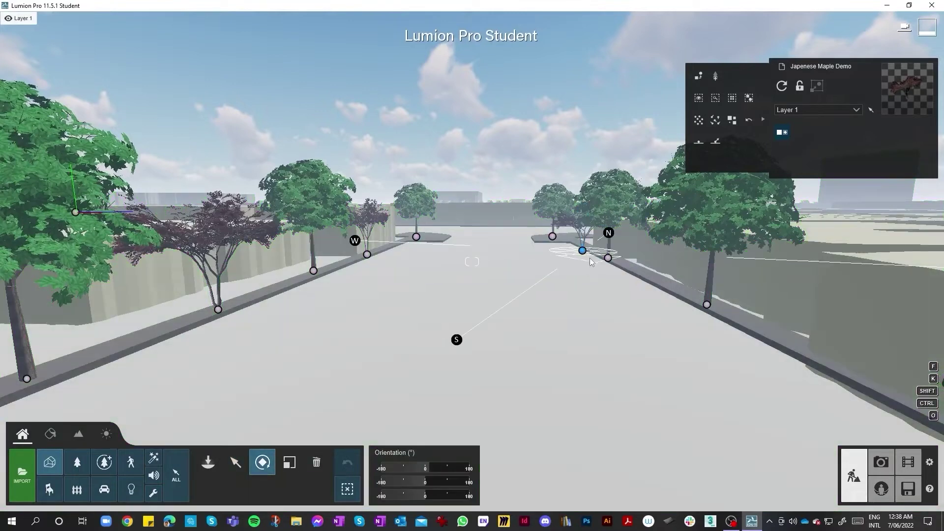
pyautogui.moveTo(559, 256); pyautogui.dragTo(620, 286)
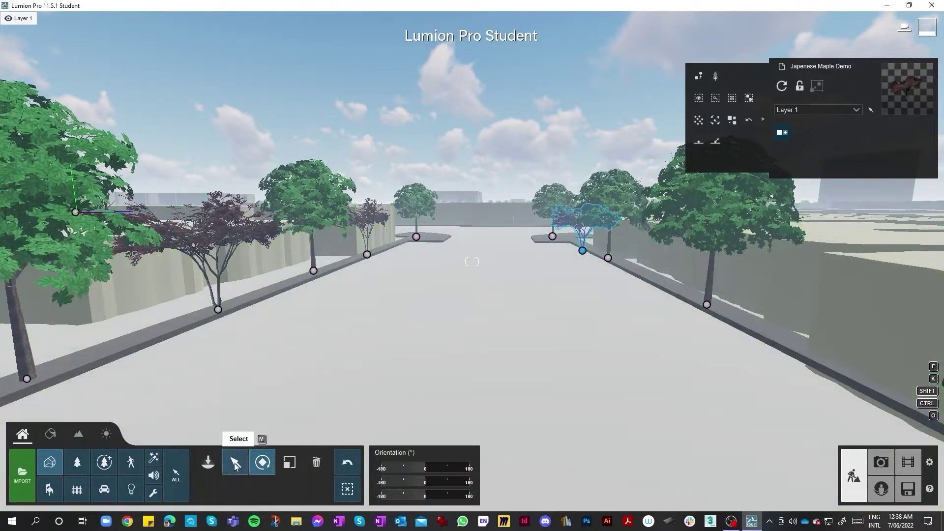
# Copy the rotated maple along the opposite footpath between the birches and delete the copy nearest the camera
pyautogui.click(235, 462)
pyautogui.moveTo(589, 260); pyautogui.dragTo(782, 348)
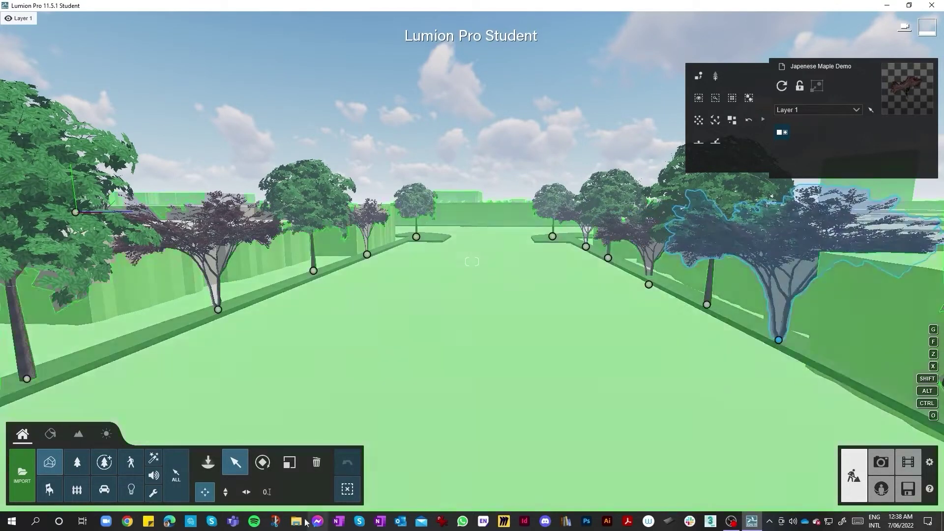
pyautogui.click(319, 467)
pyautogui.click(778, 340)
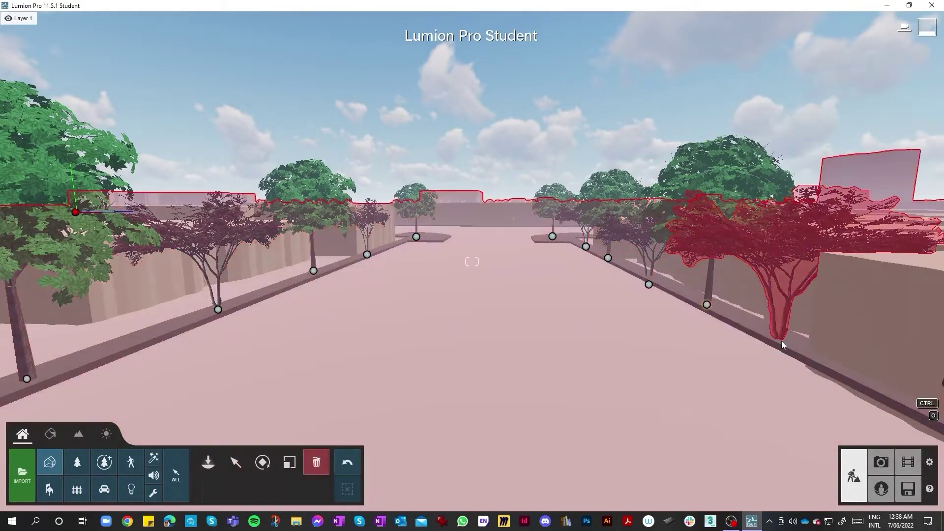
# Place another Japenese Maple on the widened footpath at the street corner and scale it up to street-tree size
pyautogui.moveTo(781, 341); pyautogui.dragTo(915, 364, button='right')
pyautogui.click(215, 471)
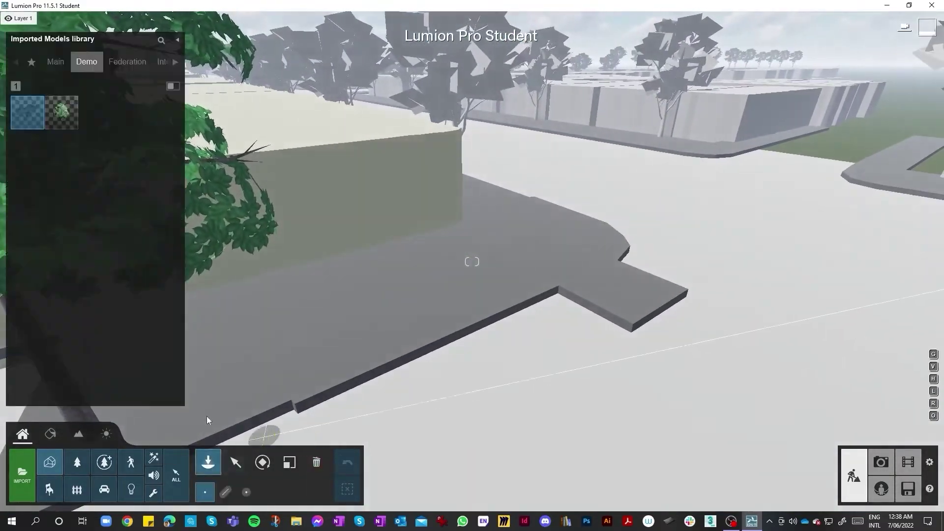
pyautogui.click(290, 463)
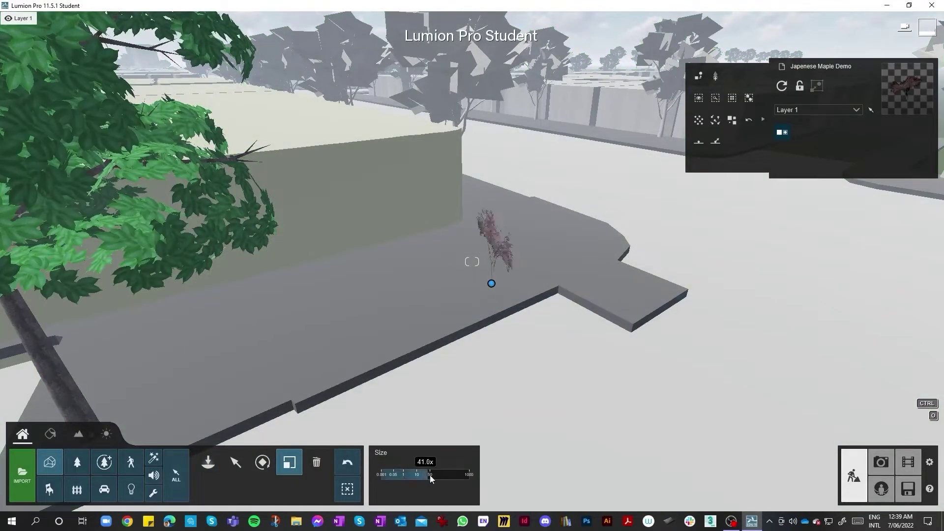
pyautogui.moveTo(430, 475); pyautogui.dragTo(437, 474)
# Open Gardenia.skp from the Victorian plants folder as a new model to import
pyautogui.moveTo(439, 393); pyautogui.dragTo(407, 362, button='right')
pyautogui.moveTo(640, 335); pyautogui.dragTo(208, 460, button='right')
pyautogui.click(208, 462)
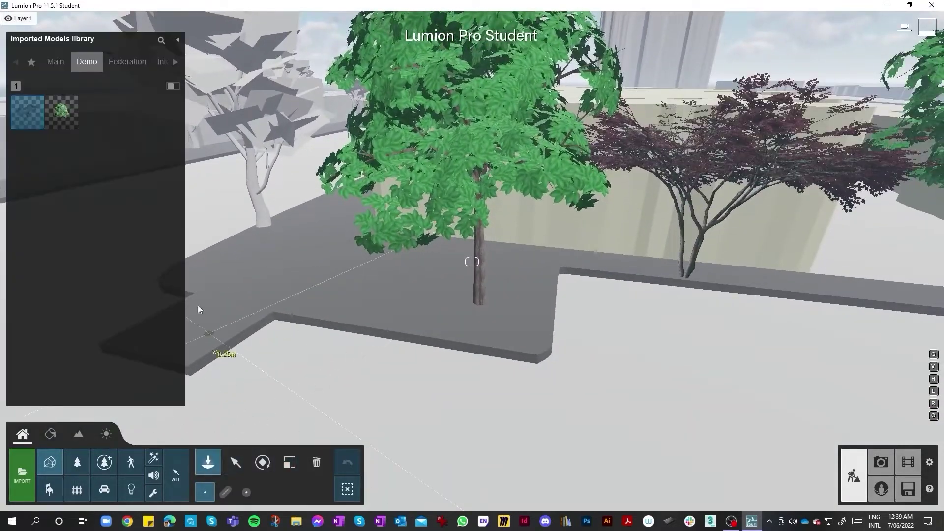
pyautogui.click(30, 482)
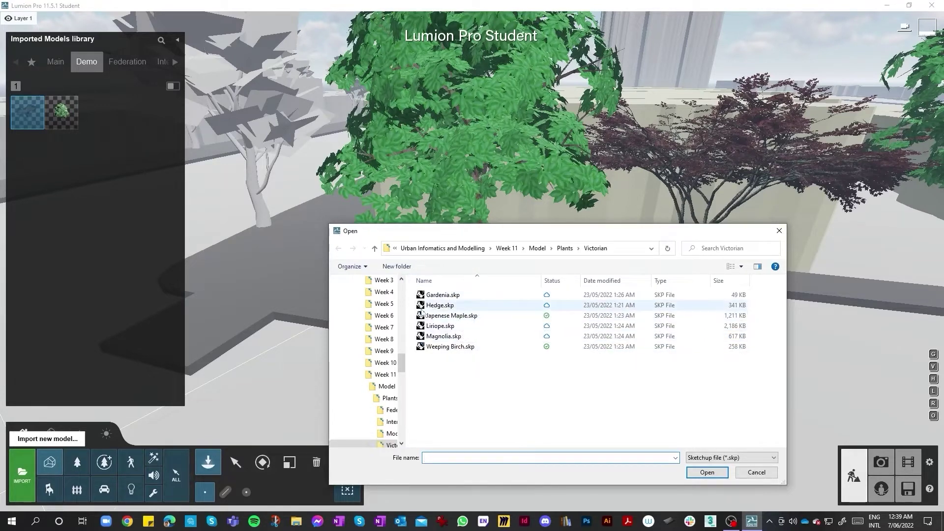
pyautogui.click(436, 306)
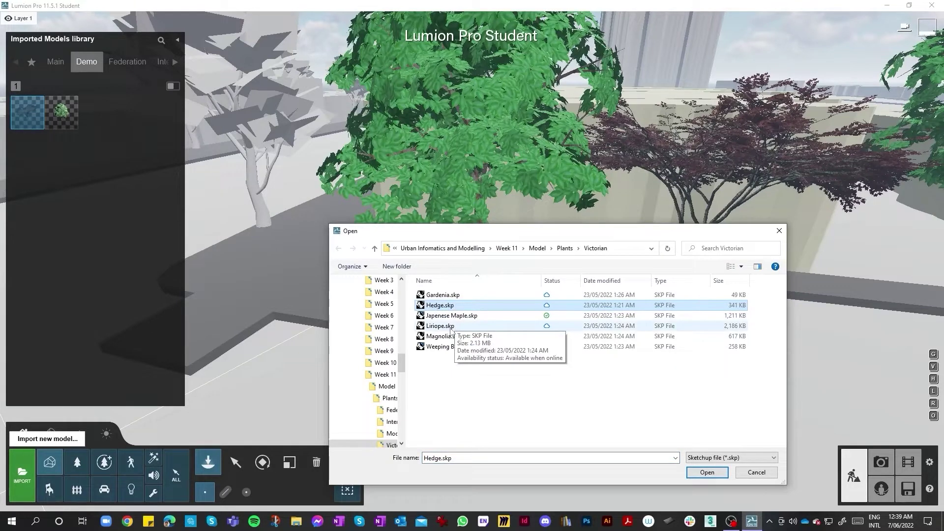
pyautogui.click(456, 299)
pyautogui.press('Return')
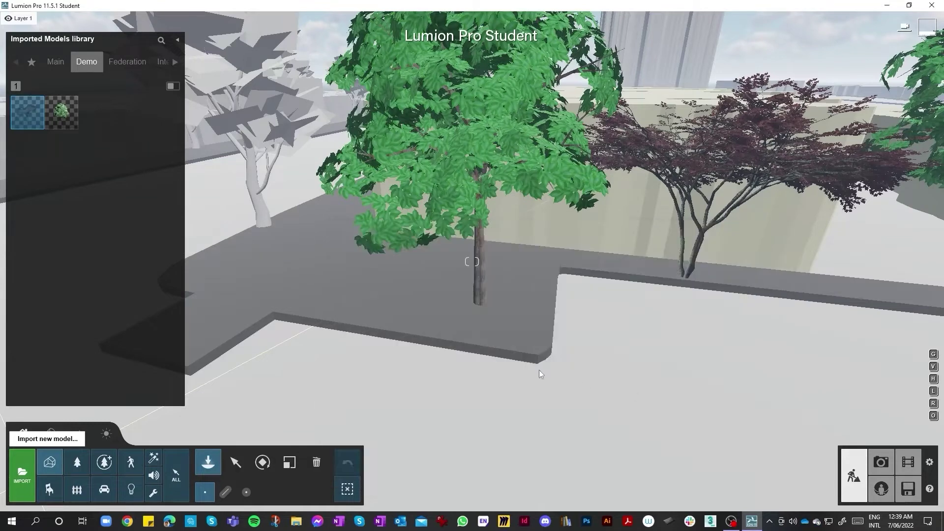
# Name the model Gardenia Demo, assign it to the Demo category folder and import it
pyautogui.click(496, 205)
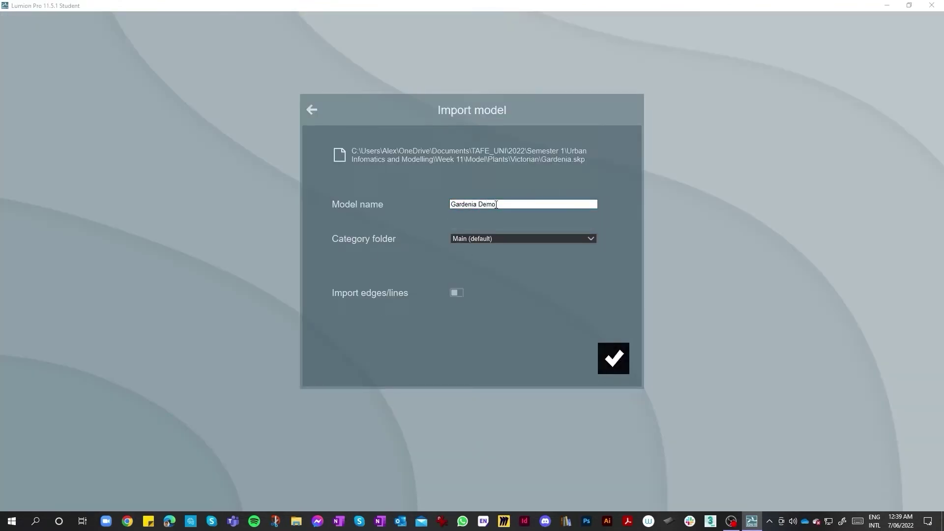
pyautogui.click(497, 239)
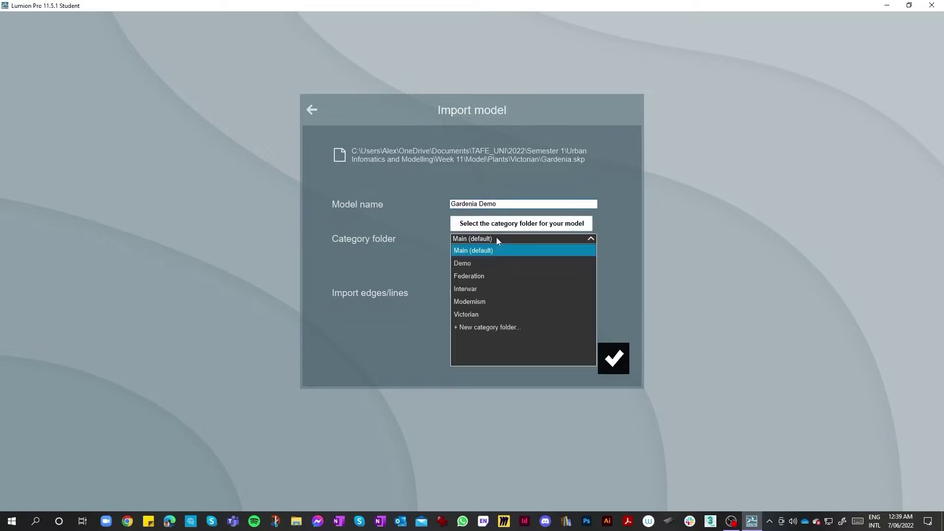
pyautogui.click(466, 262)
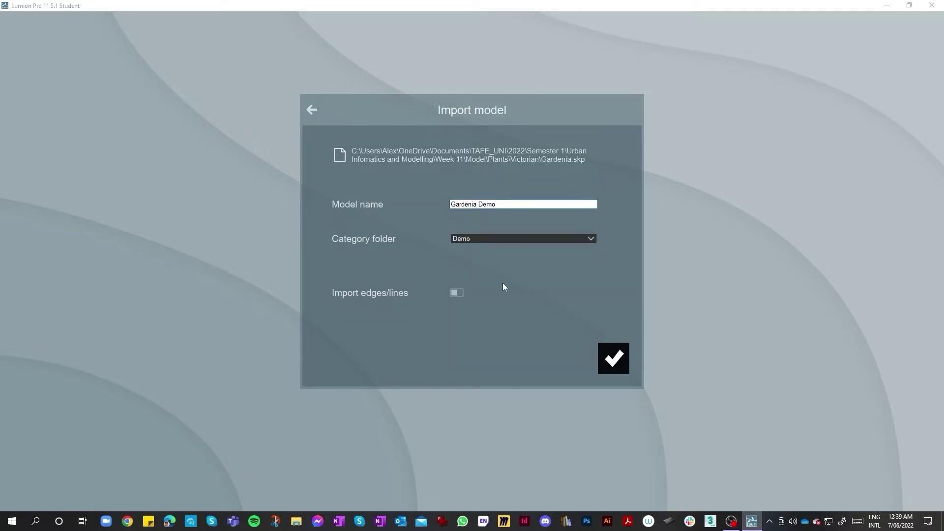
pyautogui.click(613, 356)
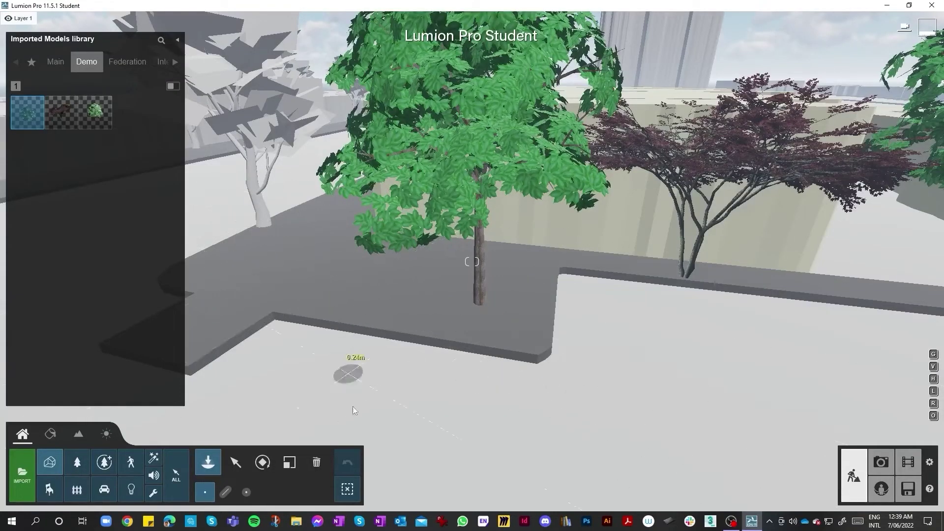
# Place a Gardenia near the edge of the corner kerb extension beside the birch and scale it up to shrub size
pyautogui.click(290, 462)
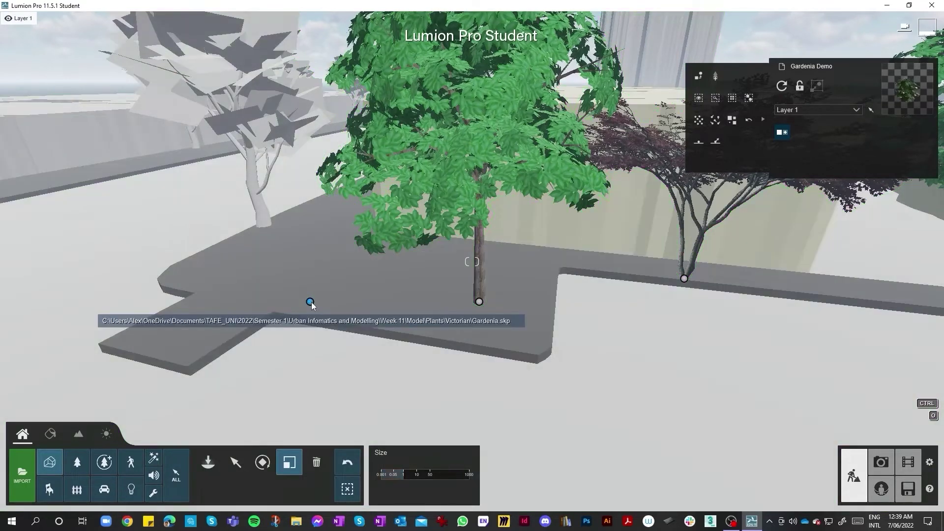
pyautogui.moveTo(406, 474); pyautogui.dragTo(441, 475)
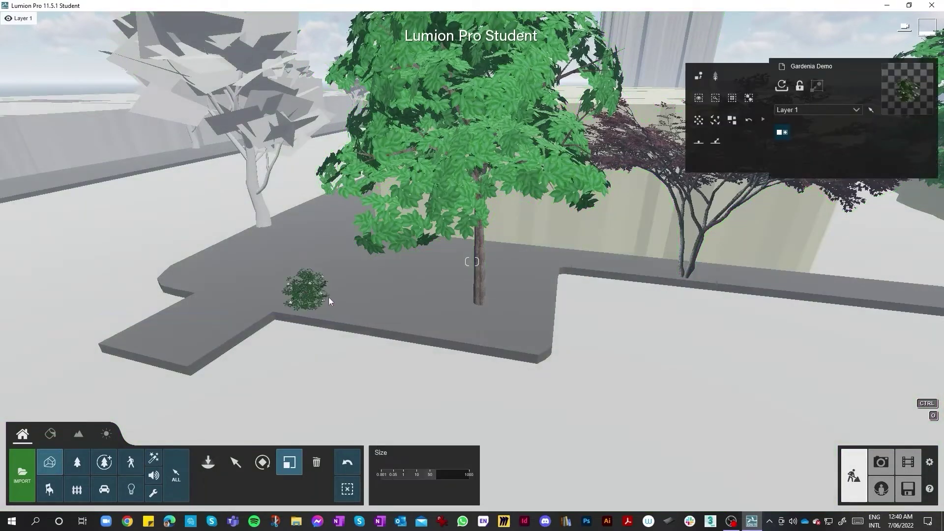
pyautogui.moveTo(328, 296); pyautogui.dragTo(320, 269, button='right')
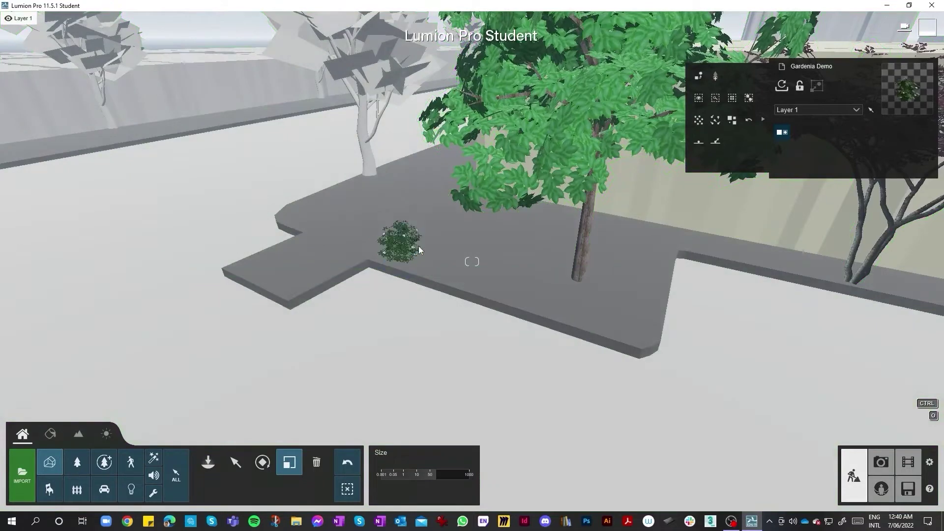
# Fill the kerb extension around the birch with closely spaced copies of the Gardenia
pyautogui.click(403, 254)
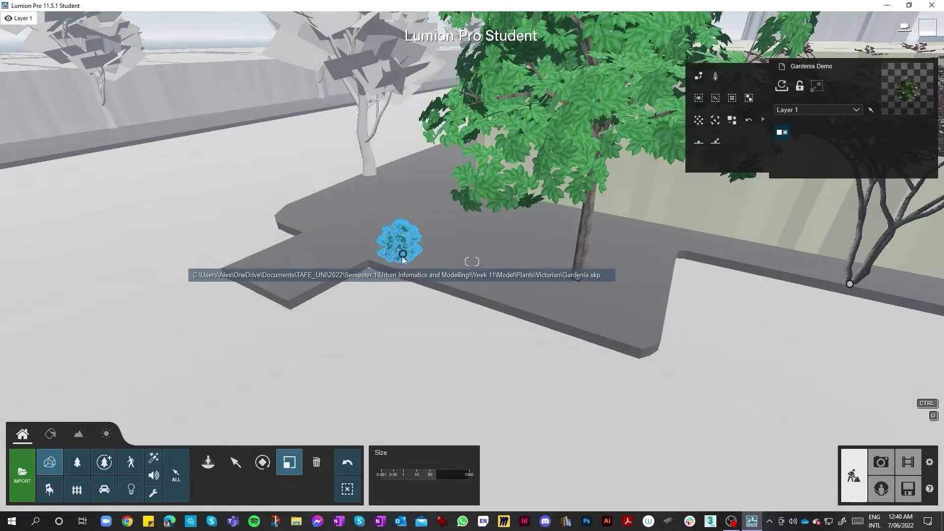
pyautogui.click(236, 462)
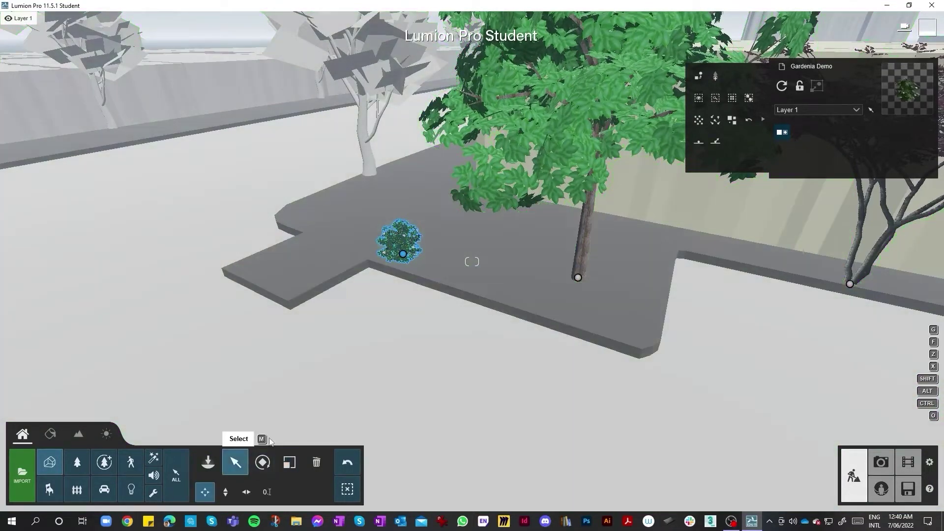
pyautogui.keyDown('alt'); pyautogui.moveTo(445, 238); pyautogui.dragTo(469, 229); pyautogui.keyUp('alt')
pyautogui.keyDown('alt'); pyautogui.moveTo(469, 229); pyautogui.dragTo(634, 324); pyautogui.keyUp('alt')
pyautogui.press('w')
pyautogui.moveTo(584, 332); pyautogui.dragTo(438, 335, button='right')
pyautogui.press('s')
pyautogui.press('s')
# Copy a Gardenia across the street to the opposite kerb extension and add more copies around the maple there
pyautogui.moveTo(632, 386)
pyautogui.mouseDown(button='right')
pyautogui.moveTo(659, 408)
pyautogui.moveTo(633, 389)
pyautogui.mouseUp(button='right')
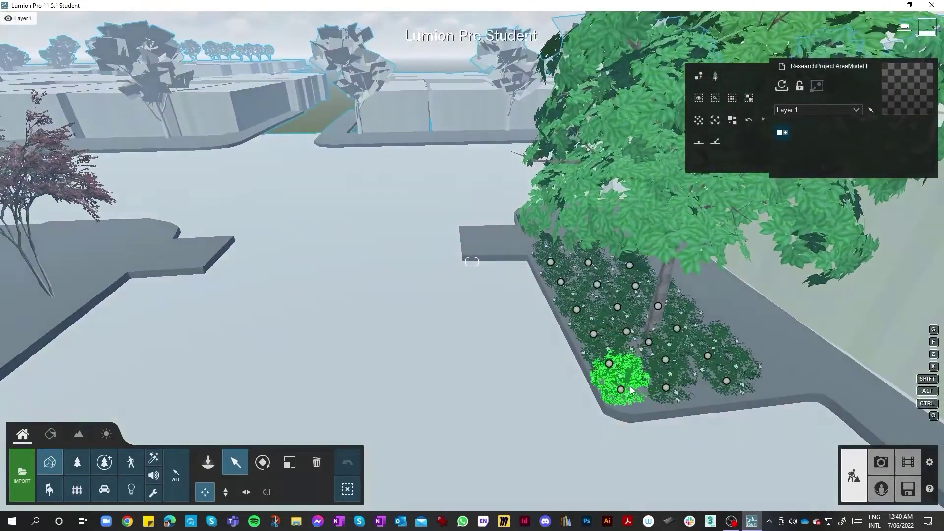
pyautogui.moveTo(634, 389); pyautogui.dragTo(100, 281)
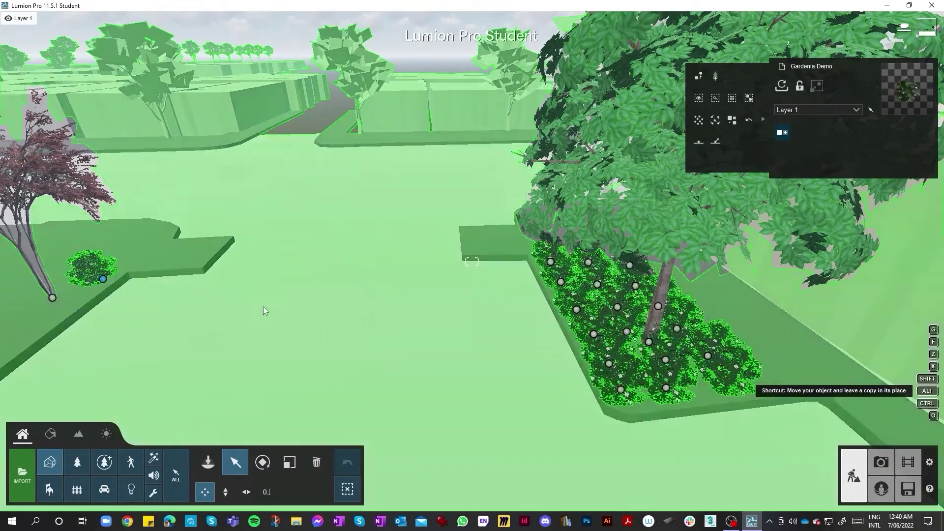
pyautogui.moveTo(263, 309); pyautogui.dragTo(344, 312, button='right')
pyautogui.press('s')
pyautogui.keyDown('alt'); pyautogui.moveTo(398, 264); pyautogui.dragTo(220, 346); pyautogui.keyUp('alt')
# Inspect the planted street from eye level down to the unplanted kerb extension at its far end
pyautogui.moveTo(418, 334); pyautogui.dragTo(5, 236, button='right')
pyautogui.press('s')
pyautogui.press('w')
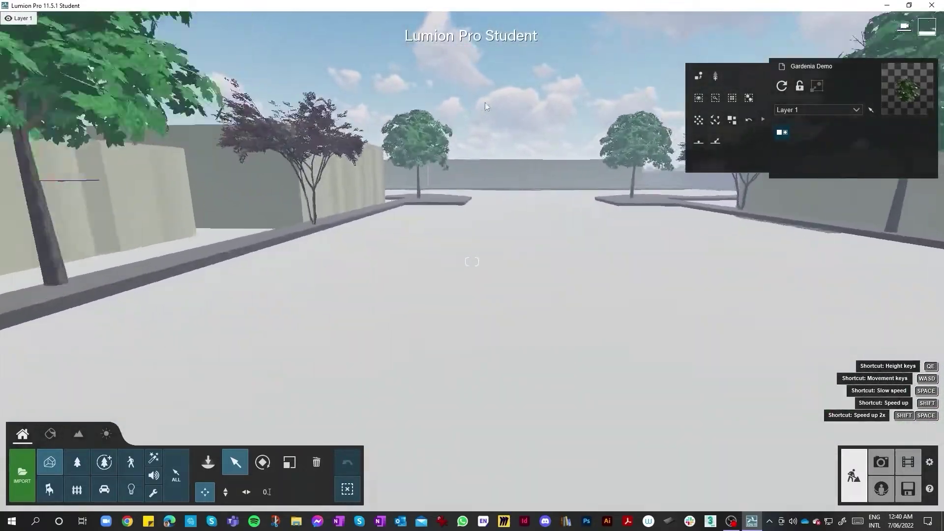
pyautogui.press('w')
pyautogui.moveTo(486, 107); pyautogui.dragTo(491, 71, button='right')
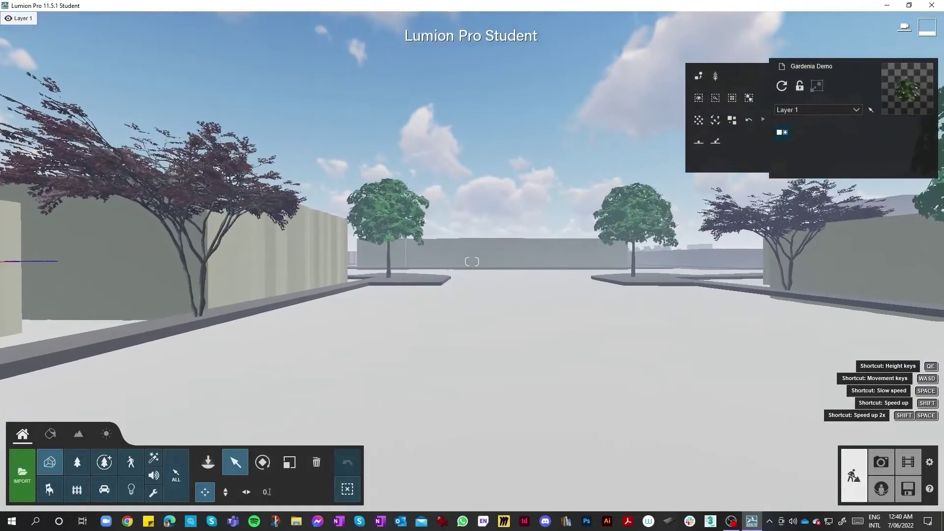
pyautogui.press('w')
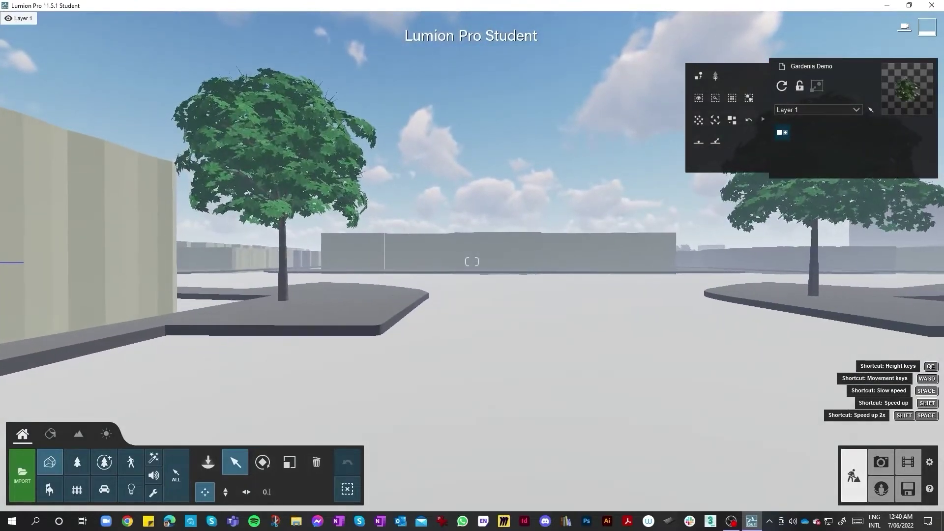
pyautogui.press('w')
pyautogui.press('s')
pyautogui.moveTo(472, 261); pyautogui.dragTo(424, 241, button='right')
pyautogui.press('w')
pyautogui.press('s')
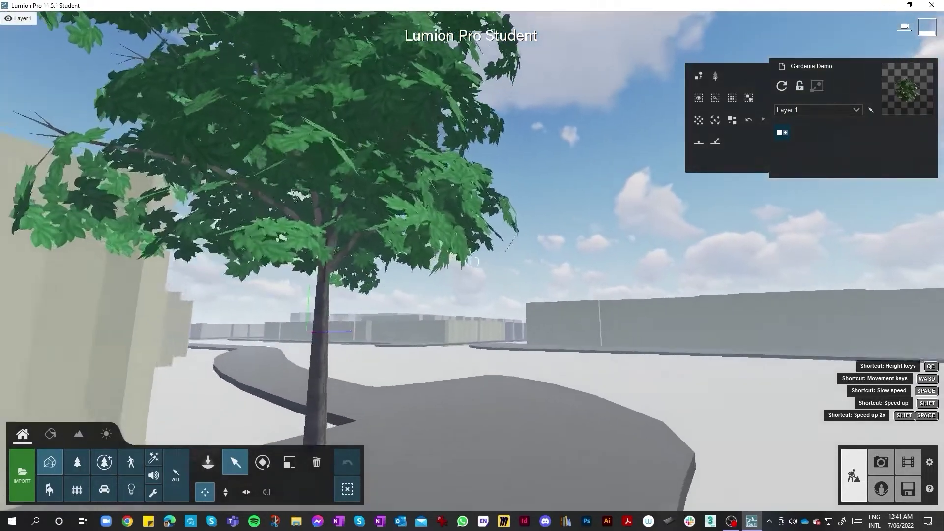
pyautogui.press('s')
pyautogui.moveTo(147, 383); pyautogui.dragTo(172, 428, button='right')
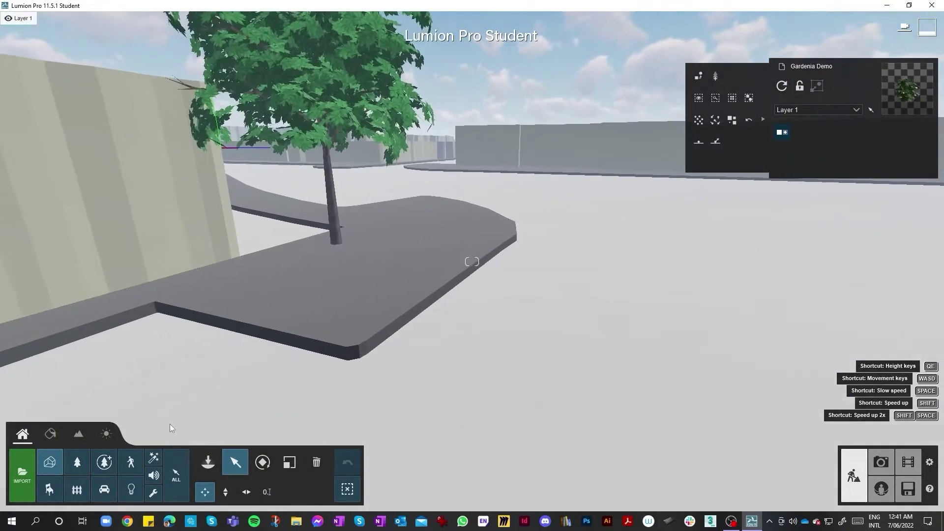
# Open Liriope.skp from the Victorian plants folder for import and name the model Liriope Demo
pyautogui.click(208, 462)
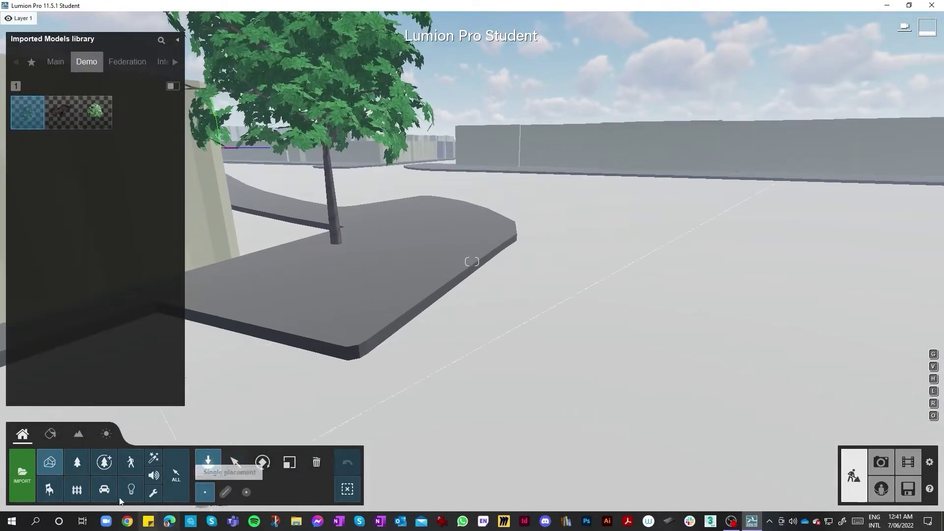
pyautogui.click(23, 486)
pyautogui.click(450, 326)
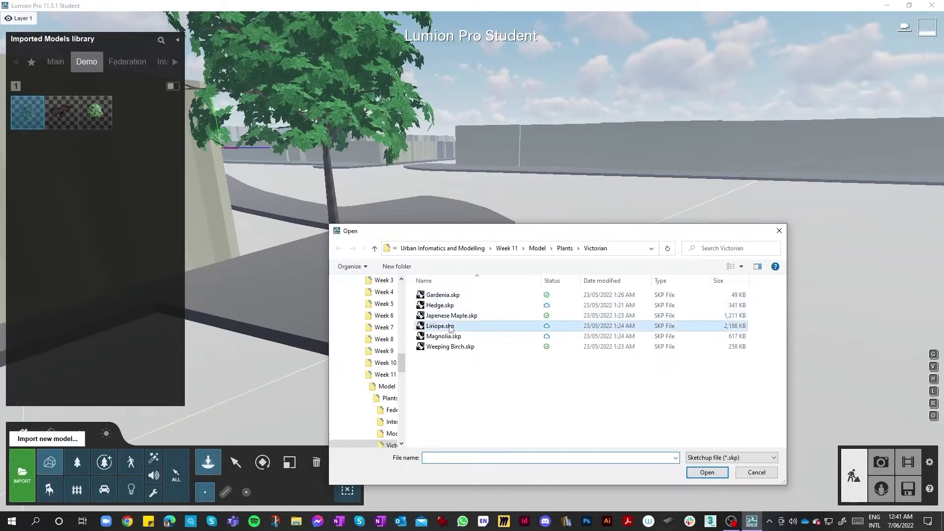
pyautogui.doubleClick(451, 326)
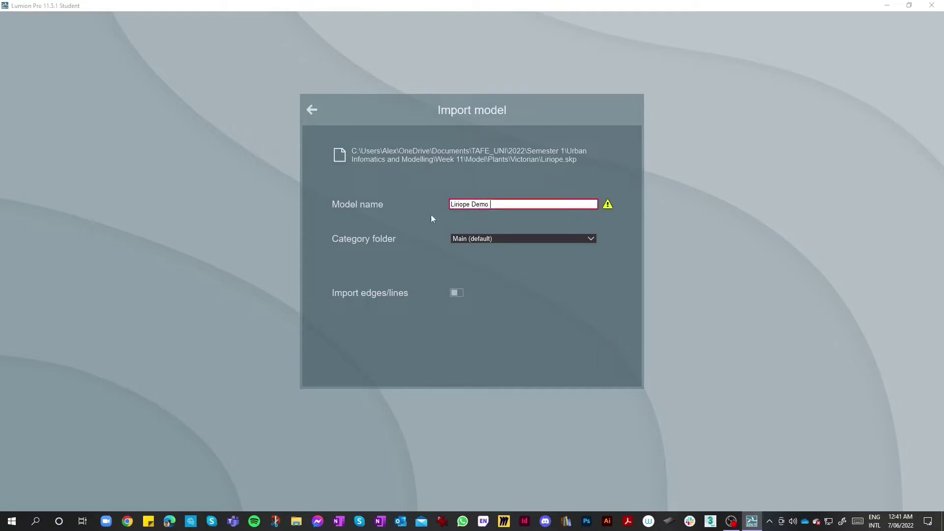
# Assign the Liriope model to the Demo category folder and import it for use on the far kerb extension
pyautogui.click(479, 242)
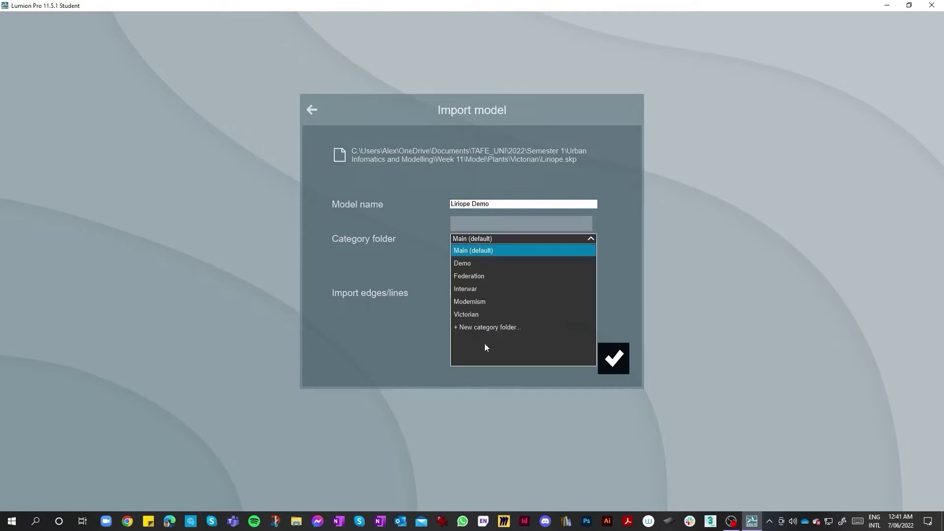
pyautogui.click(468, 317)
pyautogui.click(492, 241)
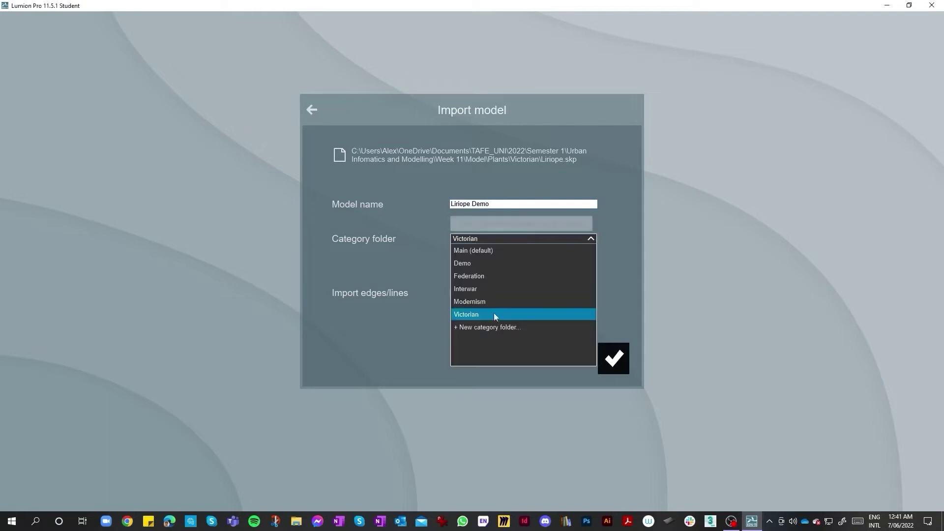
pyautogui.click(468, 258)
pyautogui.click(614, 349)
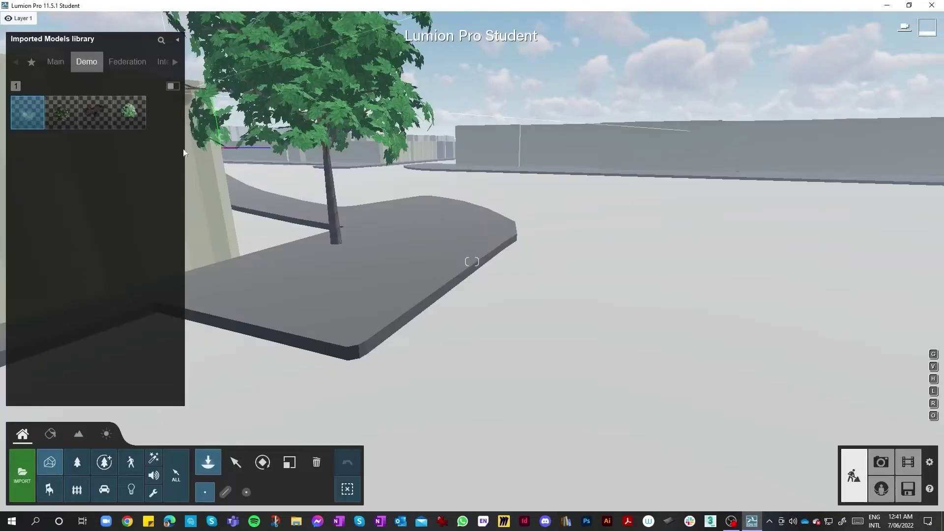
pyautogui.moveTo(488, 326); pyautogui.dragTo(465, 321, button='right')
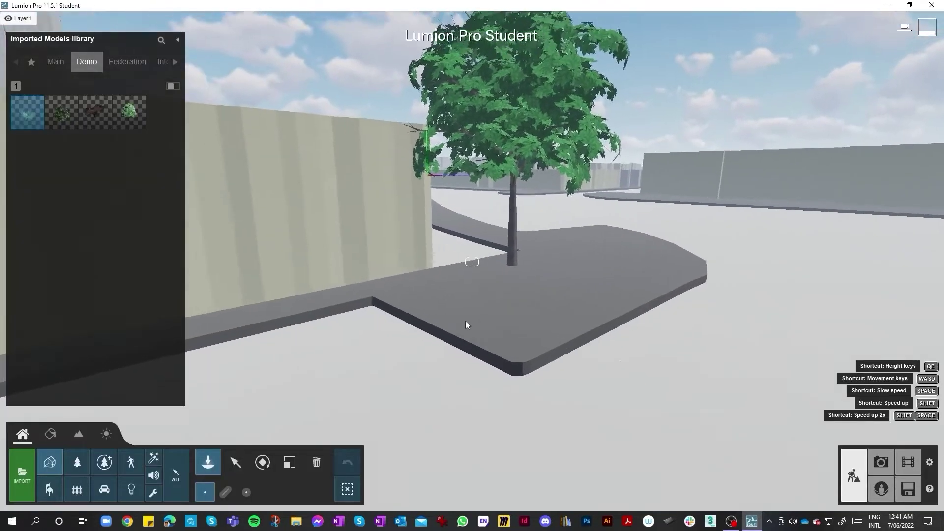
# Place a Liriope on the kerb extension in front of the maple and enlarge it to a visible size
pyautogui.click(105, 121)
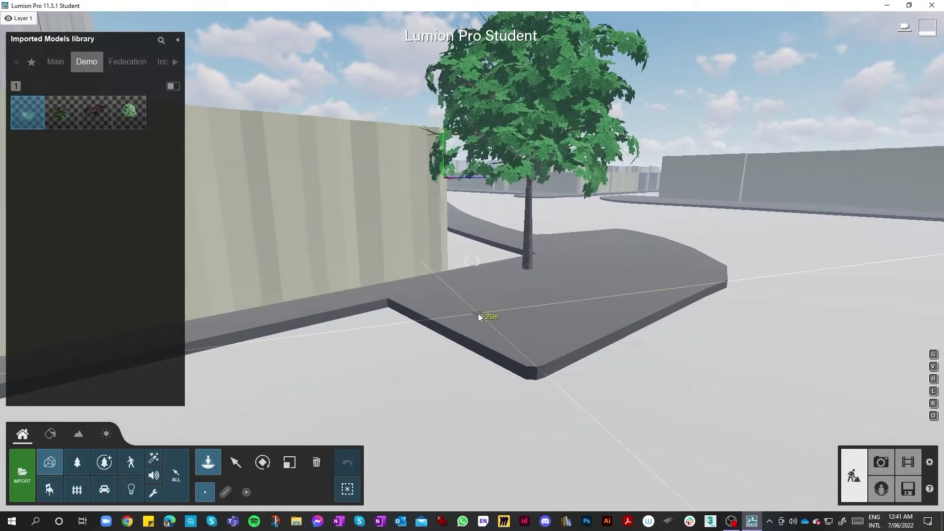
pyautogui.click(295, 466)
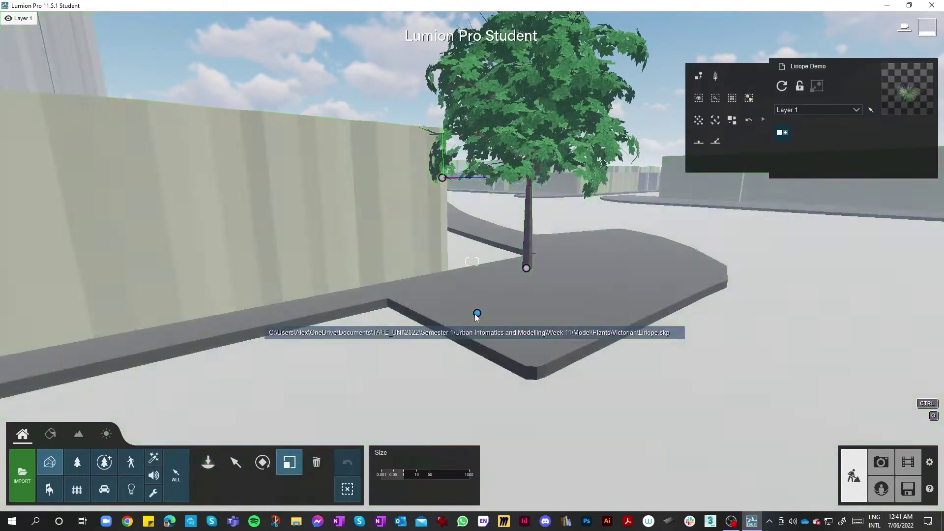
pyautogui.moveTo(408, 477); pyautogui.dragTo(440, 477)
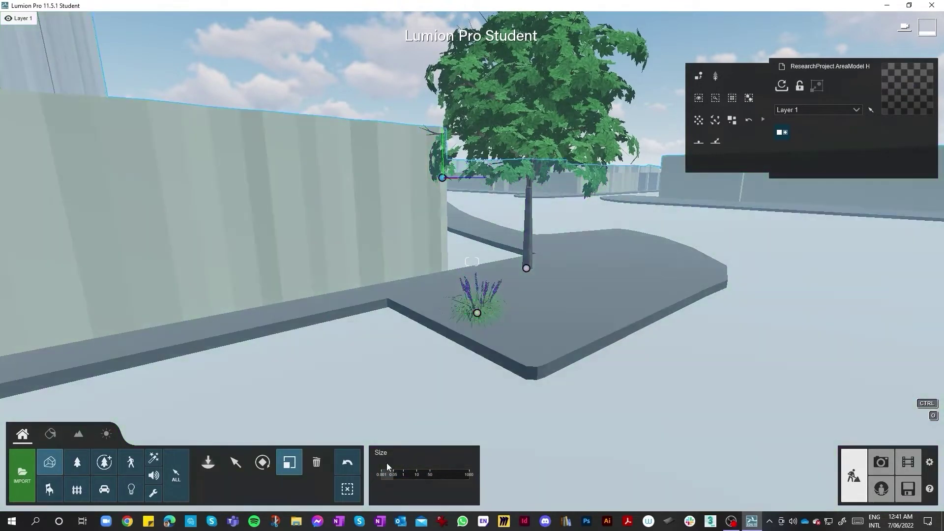
# Copy the Liriope several times along the front edge of the kerb extension and delete the surplus copy behind the row
pyautogui.click(243, 474)
pyautogui.keyDown('alt'); pyautogui.moveTo(484, 318); pyautogui.dragTo(636, 285); pyautogui.keyUp('alt')
pyautogui.keyDown('alt'); pyautogui.moveTo(636, 285); pyautogui.dragTo(574, 333); pyautogui.keyUp('alt')
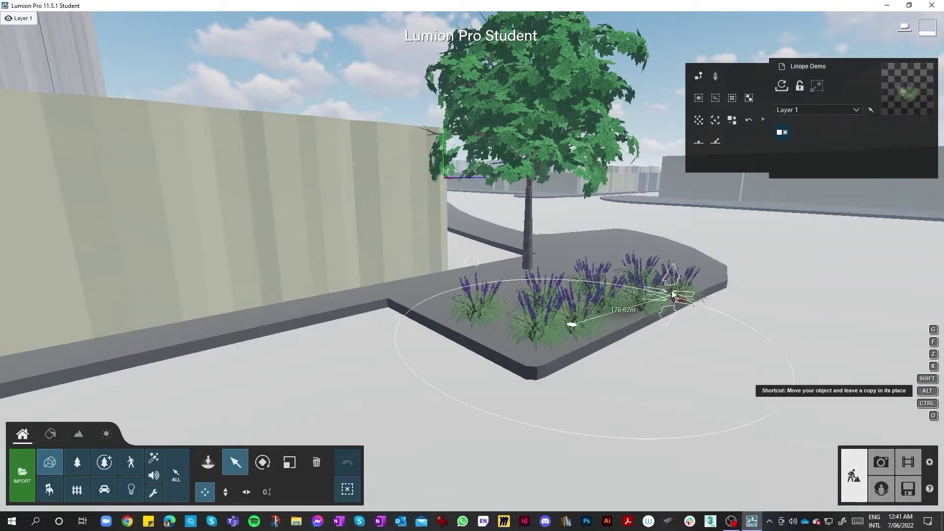
pyautogui.keyDown('alt'); pyautogui.moveTo(670, 284); pyautogui.dragTo(658, 289); pyautogui.keyUp('alt')
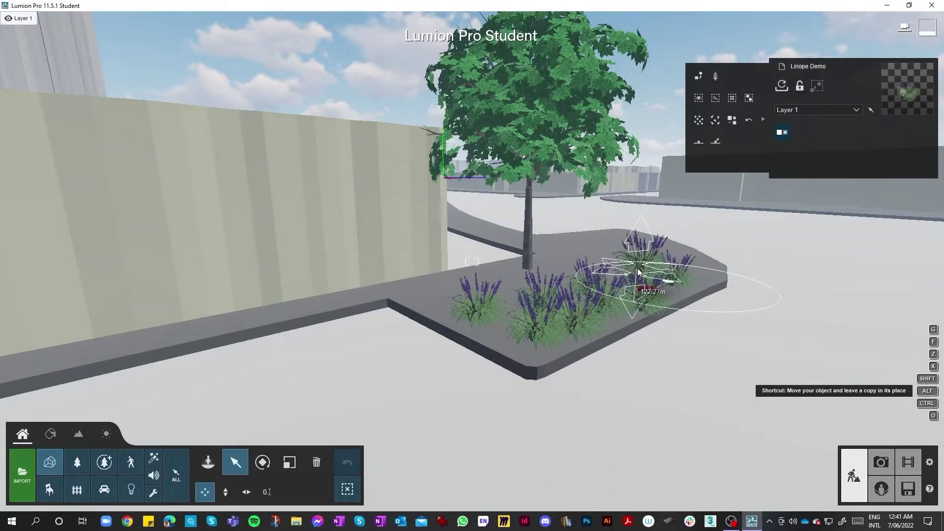
pyautogui.click(547, 341)
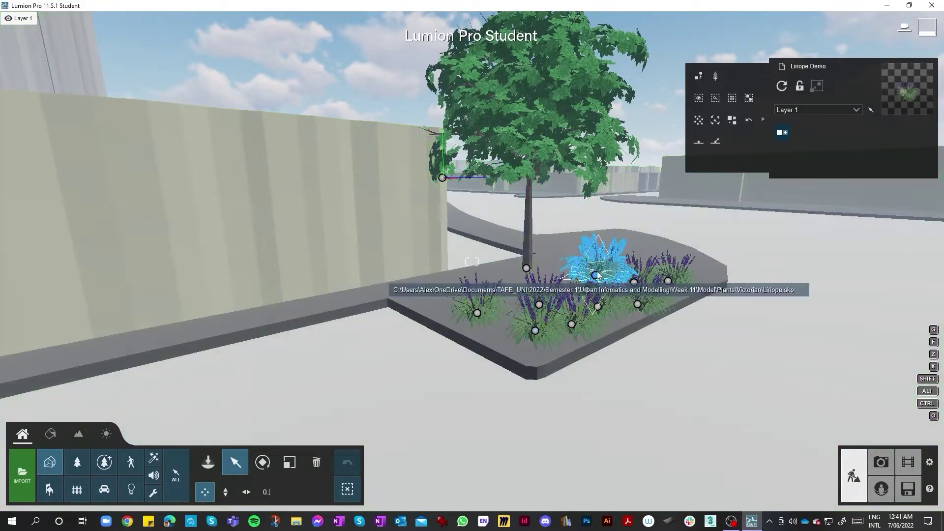
pyautogui.click(316, 463)
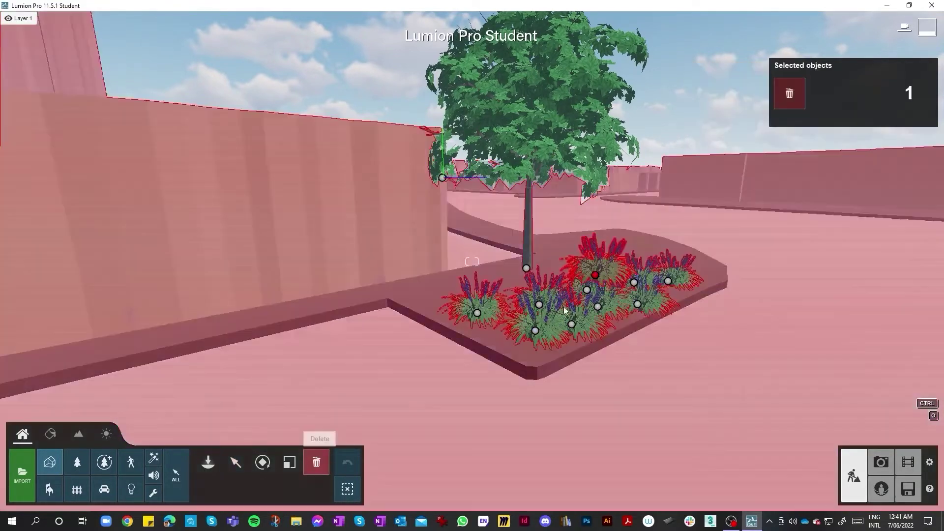
pyautogui.click(783, 92)
# Place a Liriope Demo plant in front of the maple on the unplanted kerb extension across the street
pyautogui.moveTo(718, 315); pyautogui.dragTo(178, 397, button='right')
pyautogui.press('w')
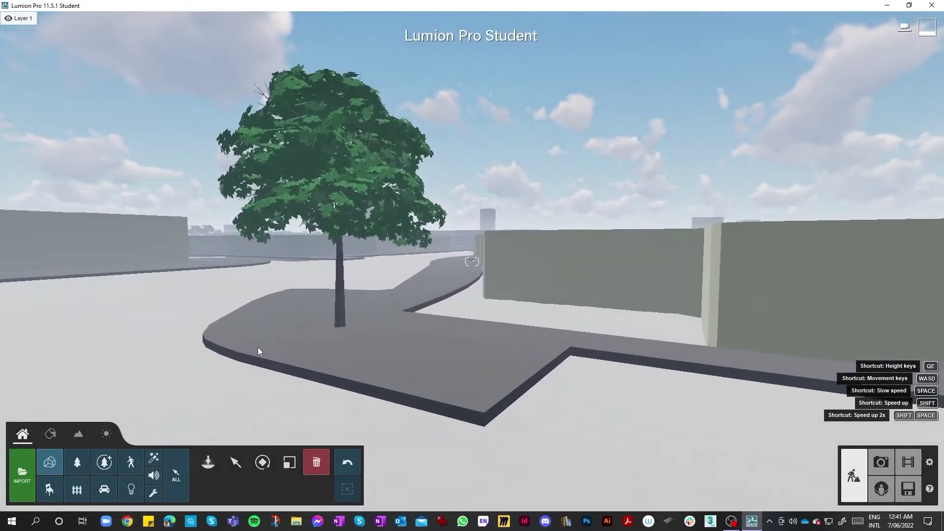
pyautogui.click(212, 462)
pyautogui.moveTo(110, 116)
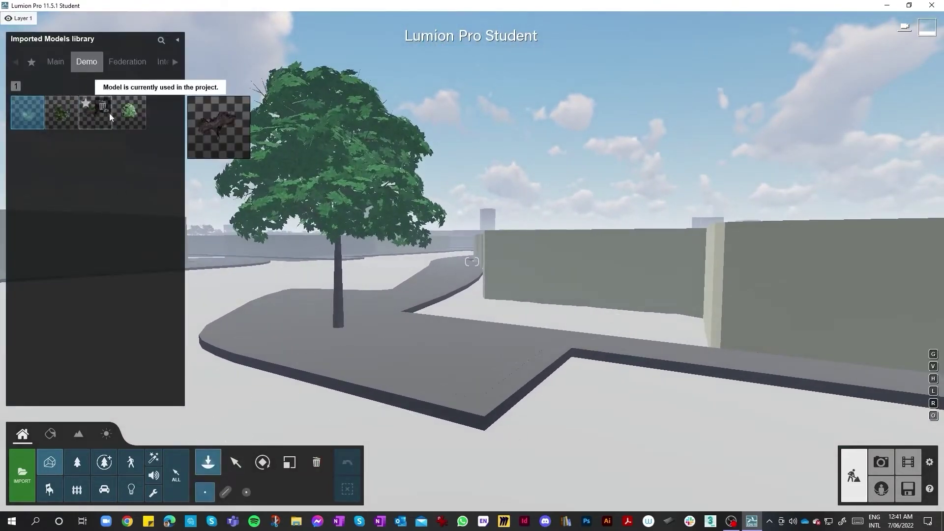
pyautogui.click(26, 119)
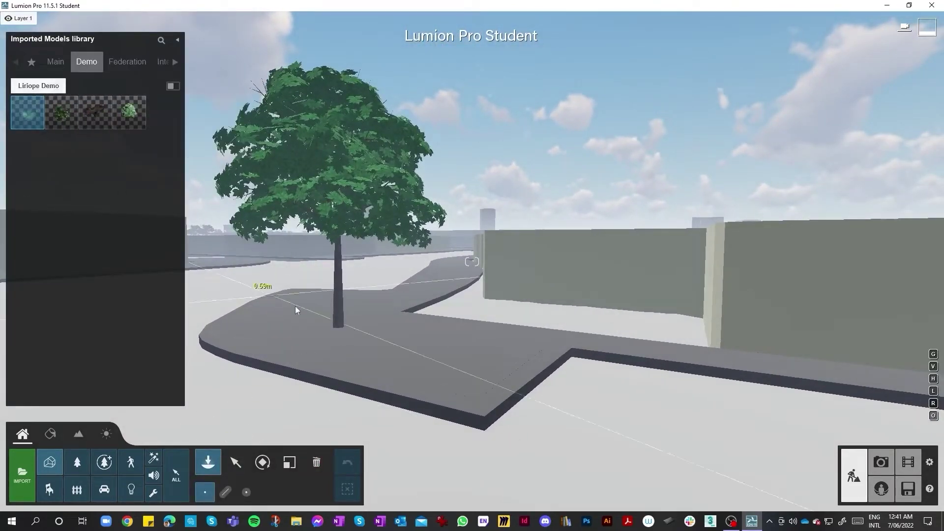
# Scale the newly placed Liriope, not the area model, to about 55x
pyautogui.click(289, 461)
pyautogui.click(400, 474)
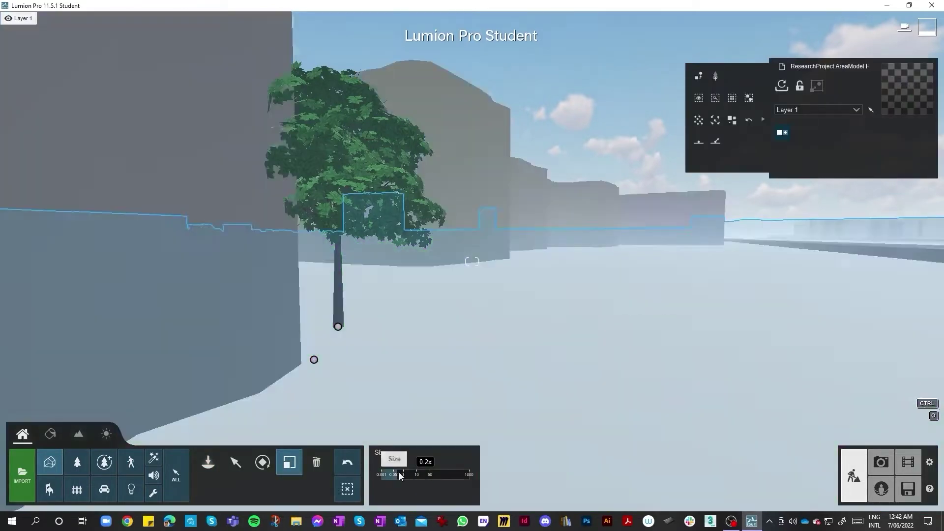
pyautogui.moveTo(400, 474); pyautogui.dragTo(394, 477)
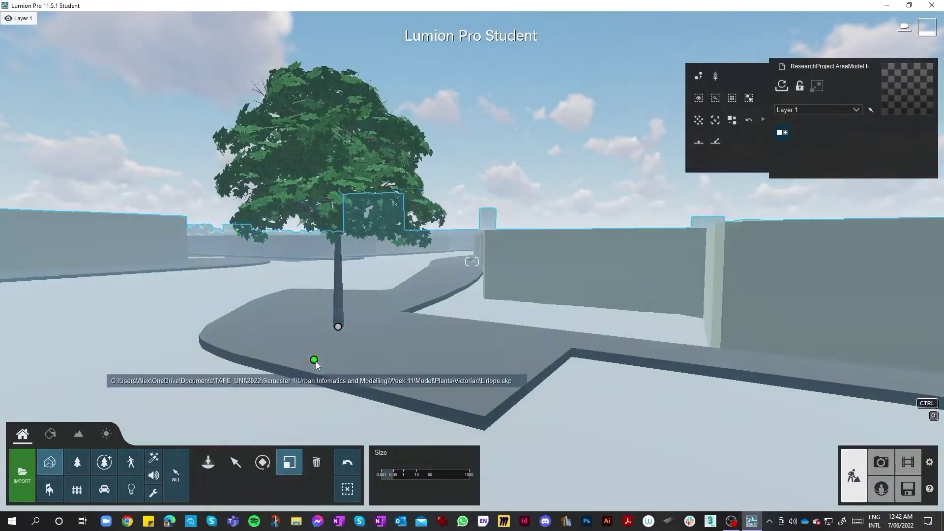
pyautogui.click(315, 360)
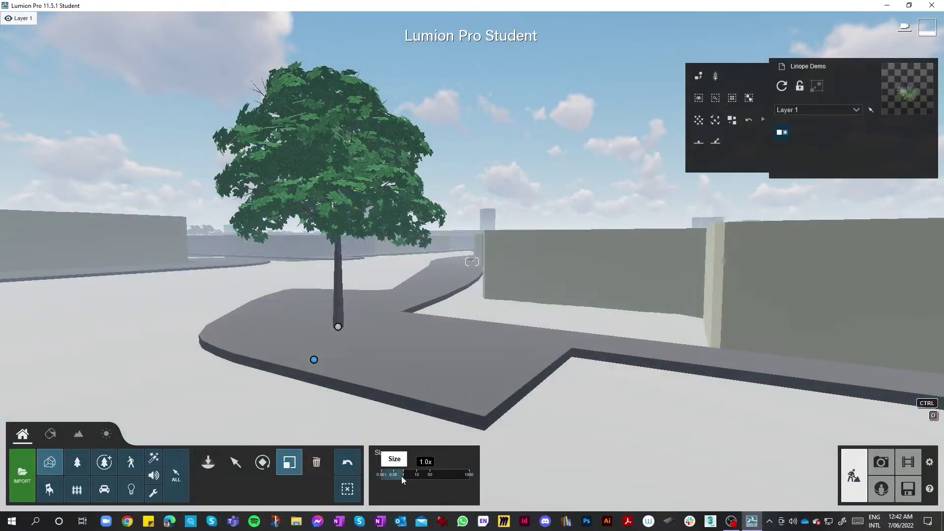
pyautogui.moveTo(417, 474); pyautogui.dragTo(432, 477)
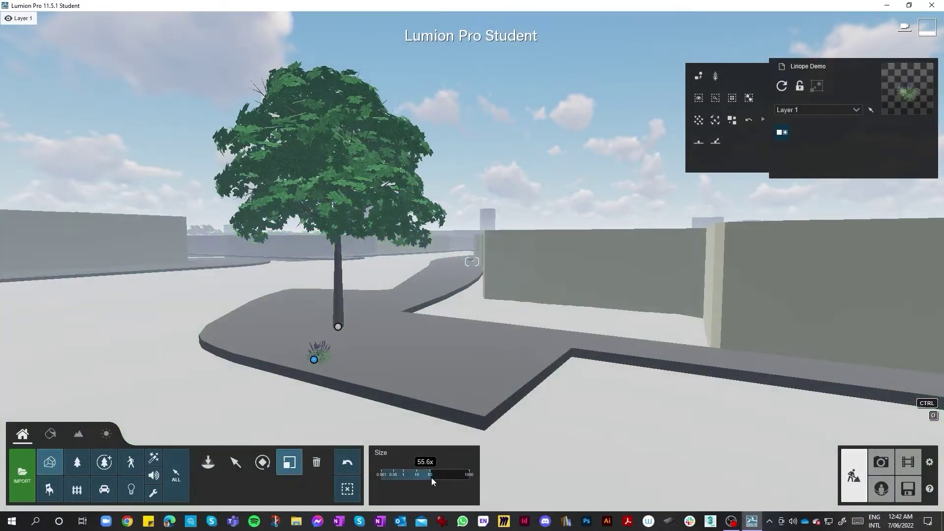
pyautogui.press('super')
pyautogui.click(323, 361)
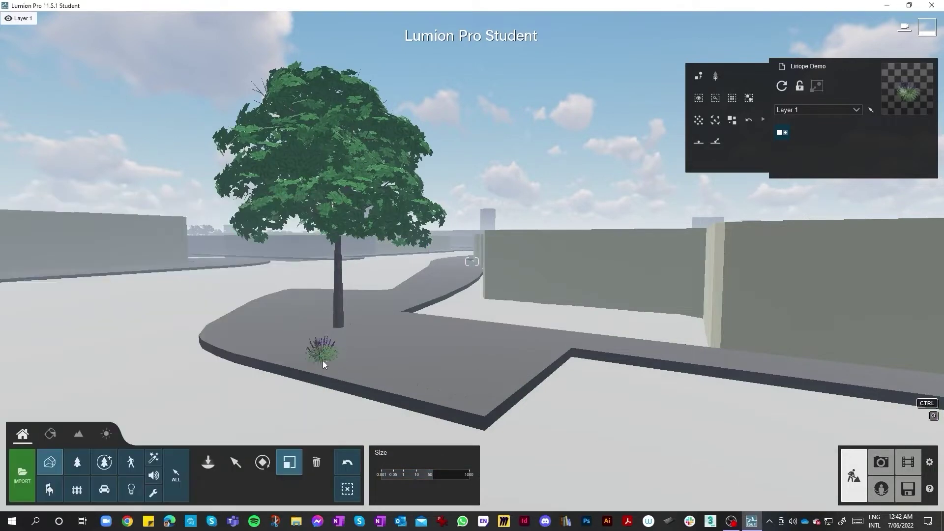
# Copy the enlarged Liriope into two rows along the kerb extension's street edge in front of the maple
pyautogui.click(258, 468)
pyautogui.click(243, 469)
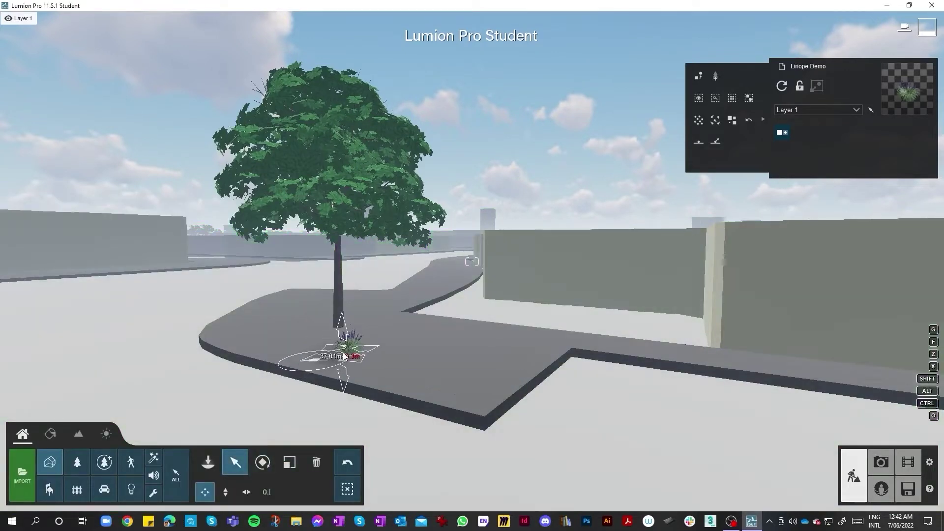
pyautogui.press('super')
pyautogui.moveTo(344, 357); pyautogui.dragTo(479, 393)
pyautogui.click(338, 349)
pyautogui.moveTo(479, 393); pyautogui.dragTo(415, 395, button='right')
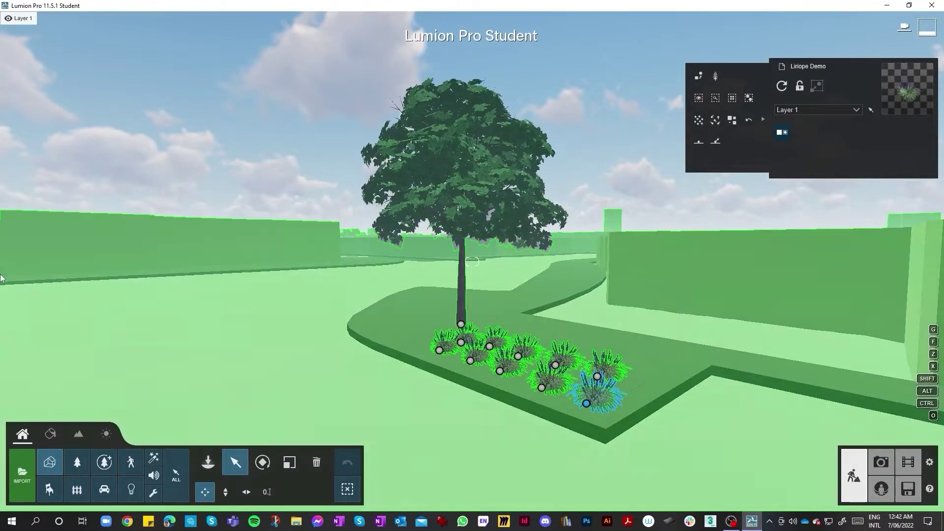
# Inspect the Liriope beds on both kerb extensions and the planted street between them from eye level
pyautogui.moveTo(586, 403); pyautogui.dragTo(935, 404, button='right')
pyautogui.press('w')
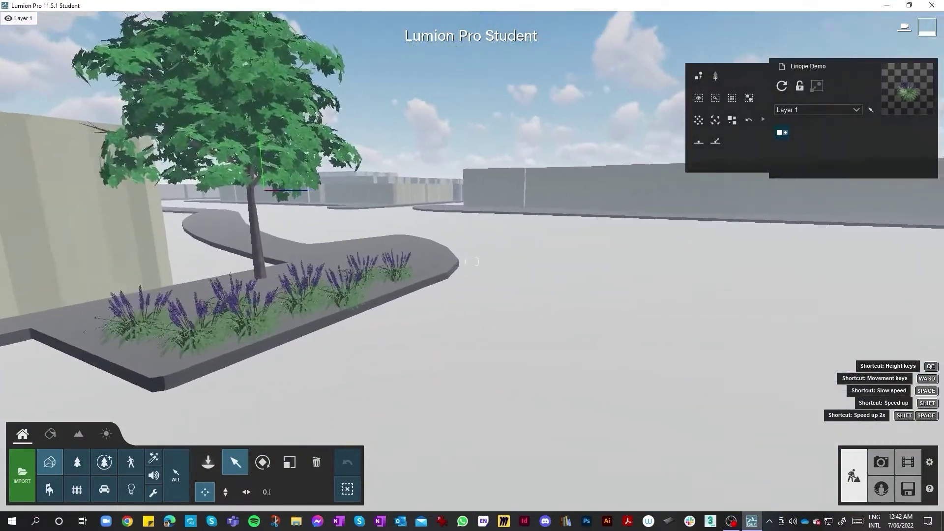
pyautogui.press('a')
pyautogui.moveTo(768, 295); pyautogui.dragTo(386, 268, button='right')
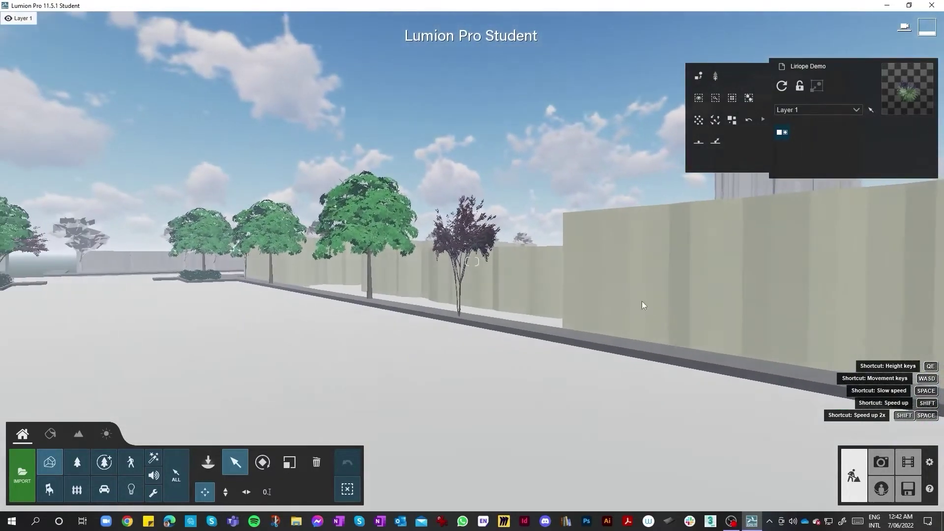
pyautogui.moveTo(642, 301); pyautogui.dragTo(551, 299, button='right')
pyautogui.moveTo(473, 261); pyautogui.dragTo(876, 261, button='right')
pyautogui.moveTo(430, 267); pyautogui.dragTo(414, 249, button='right')
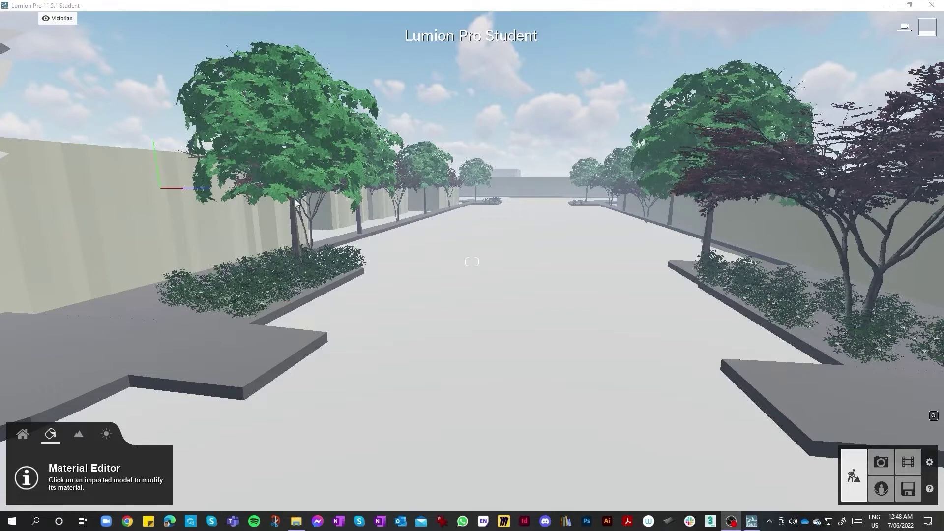
pyautogui.moveTo(295, 202); pyautogui.dragTo(315, 148, button='right')
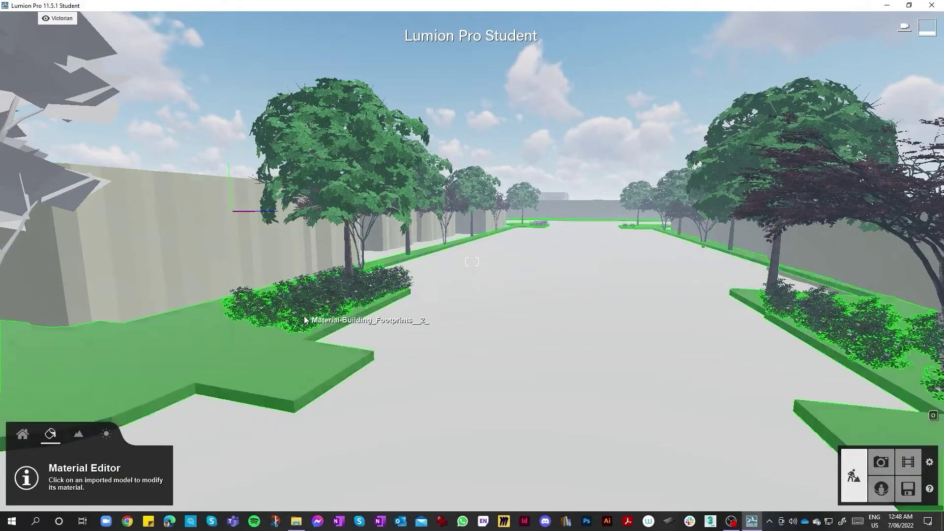
pyautogui.moveTo(304, 322); pyautogui.dragTo(576, 338, button='right')
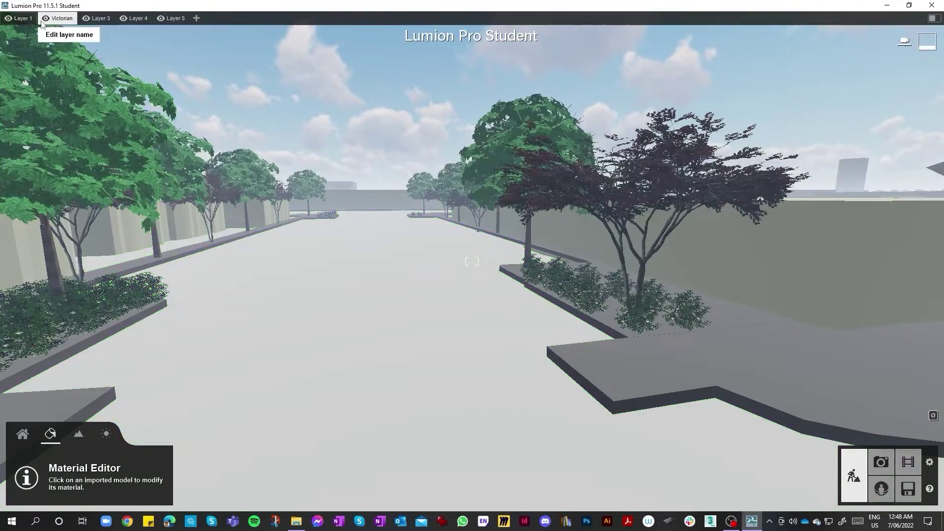
pyautogui.moveTo(266, 288); pyautogui.dragTo(455, 277, button='right')
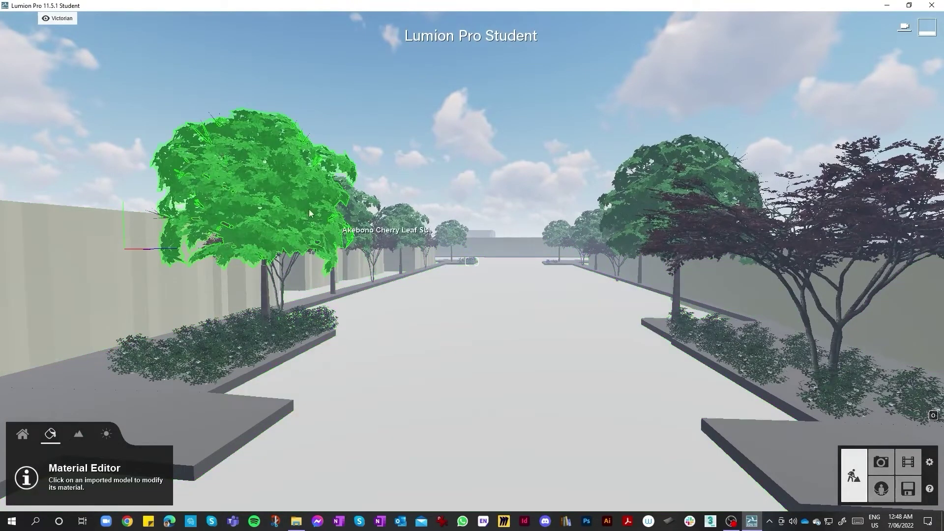
# Hide Layer 1 and show it again to check which objects belong to it
pyautogui.moveTo(44, 21)
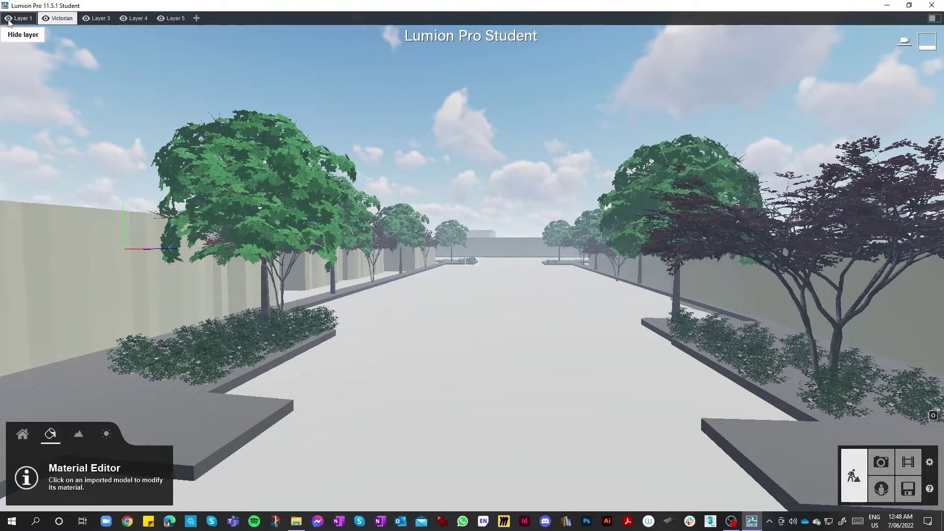
pyautogui.click(8, 19)
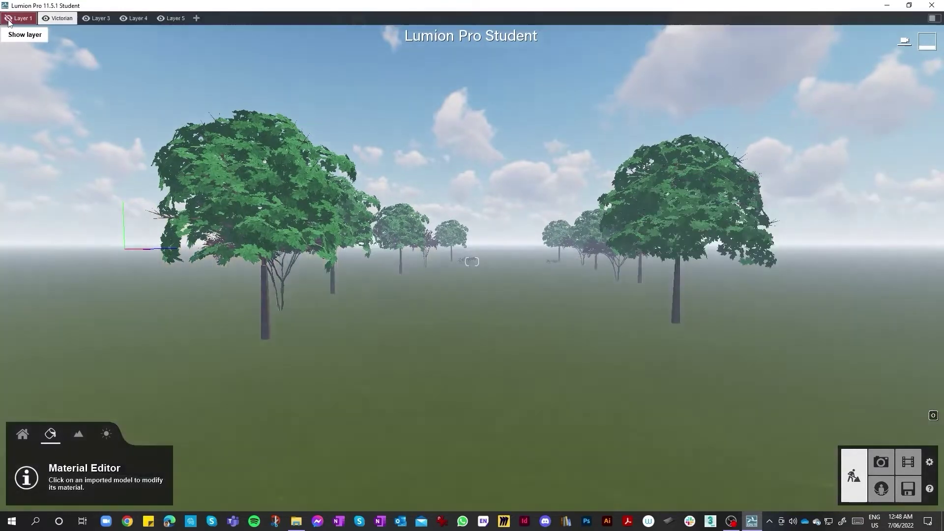
pyautogui.doubleClick(8, 19)
pyautogui.click(8, 19)
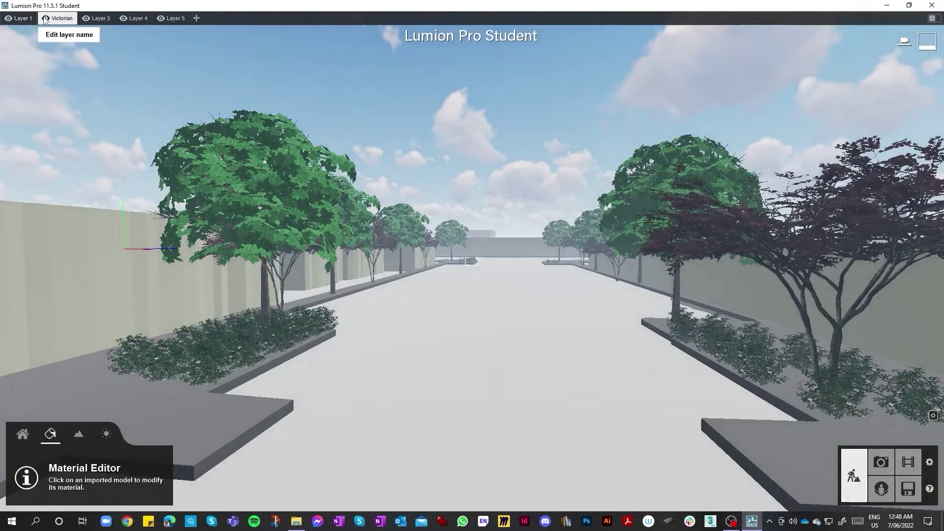
# Make Layer 3 the active layer, and toggle the Victorian layer's visibility to check which trees it holds
pyautogui.click(97, 18)
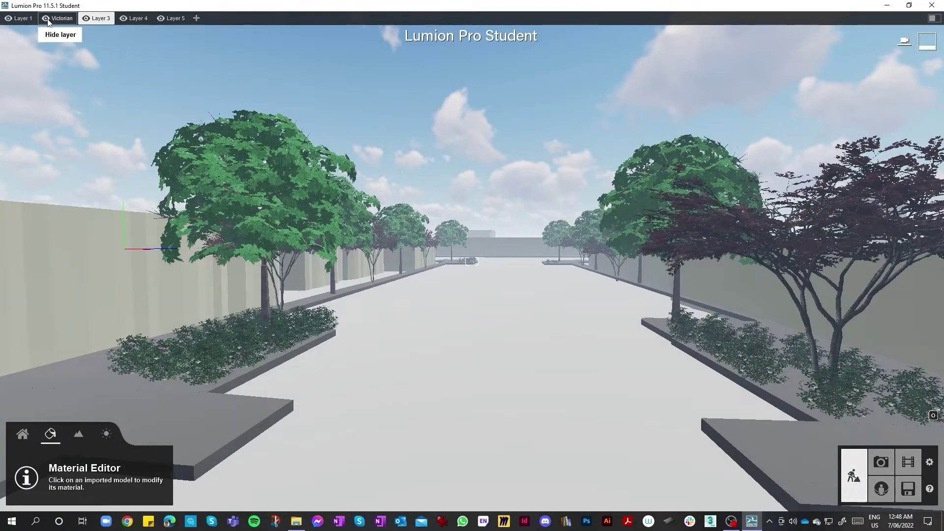
pyautogui.click(46, 18)
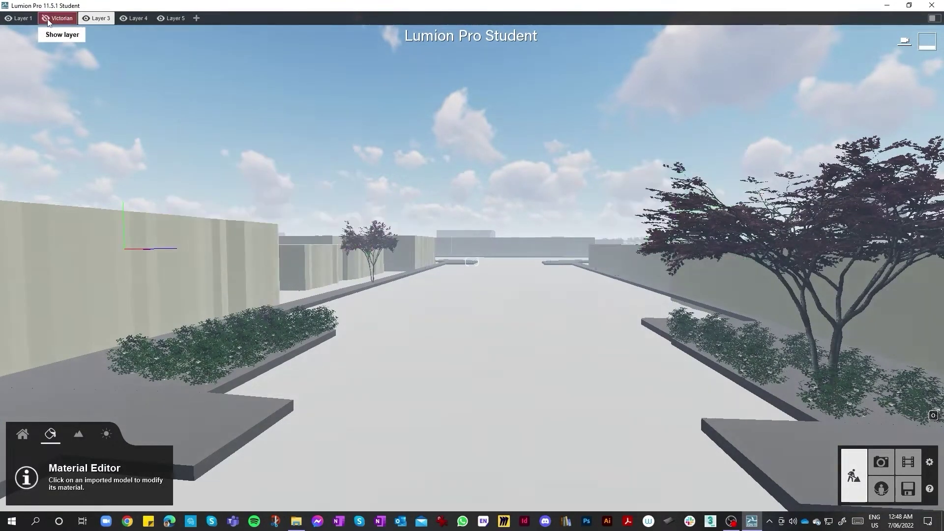
pyautogui.click(46, 18)
pyautogui.click(45, 19)
pyautogui.click(45, 19)
pyautogui.click(45, 19)
pyautogui.click(46, 19)
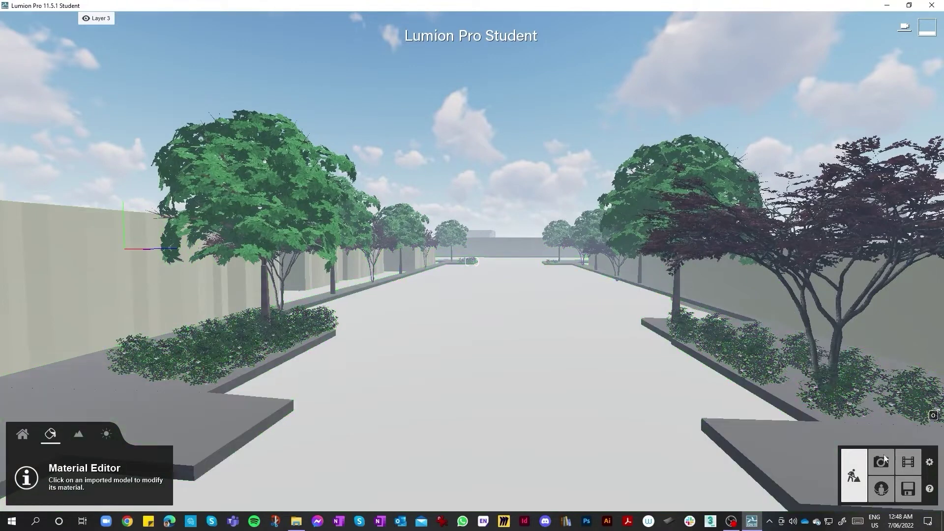
# Return to object editing and select the Japanese maple in the far kerbside row to review its layer assignment
pyautogui.click(22, 434)
pyautogui.click(77, 463)
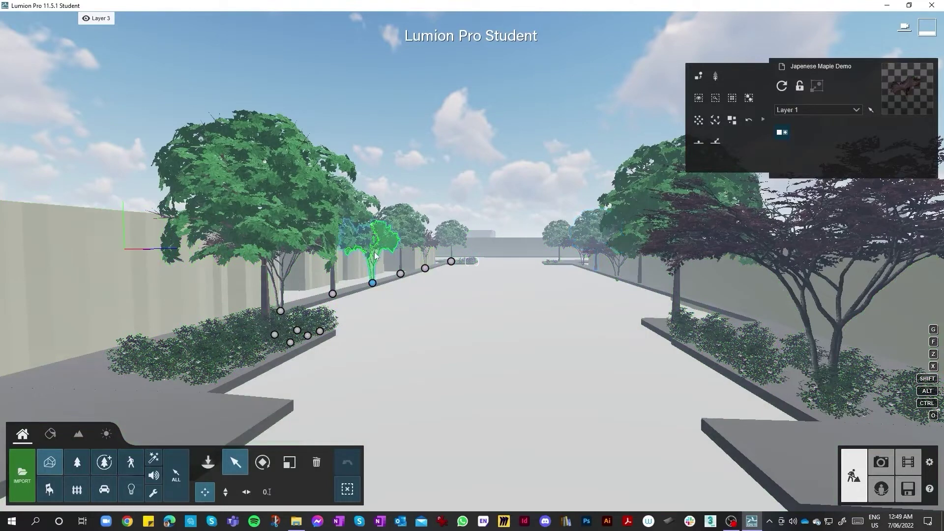
pyautogui.click(504, 329)
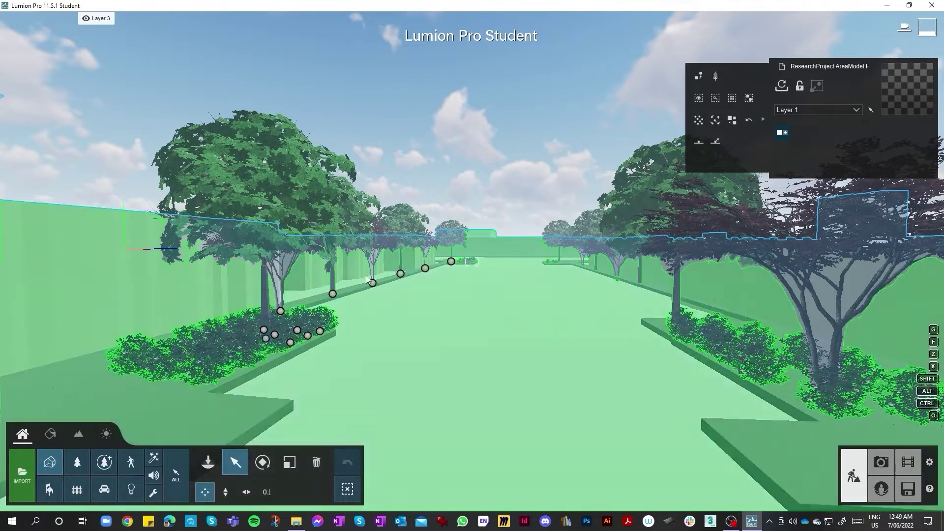
pyautogui.click(372, 284)
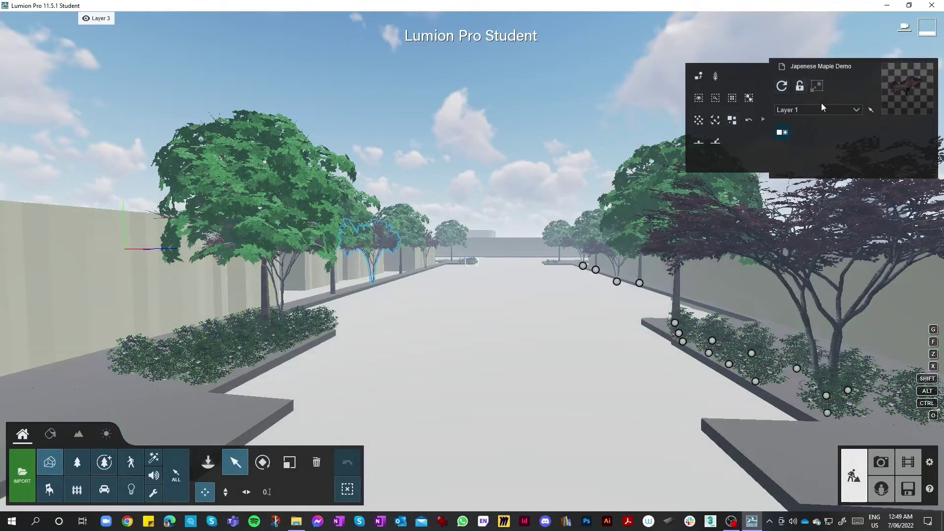
pyautogui.click(332, 293)
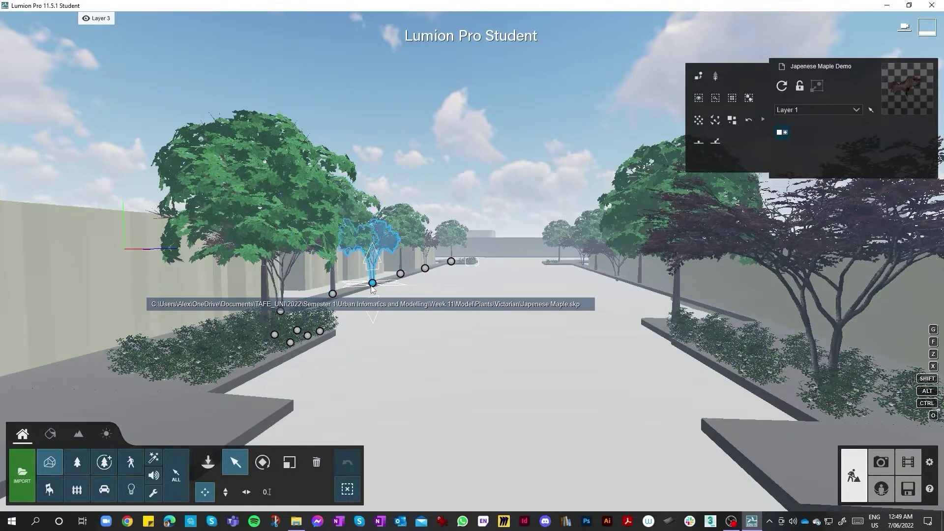
# Assign the selected Japanese maple and all identical gardenias to the Victorian layer
pyautogui.click(828, 110)
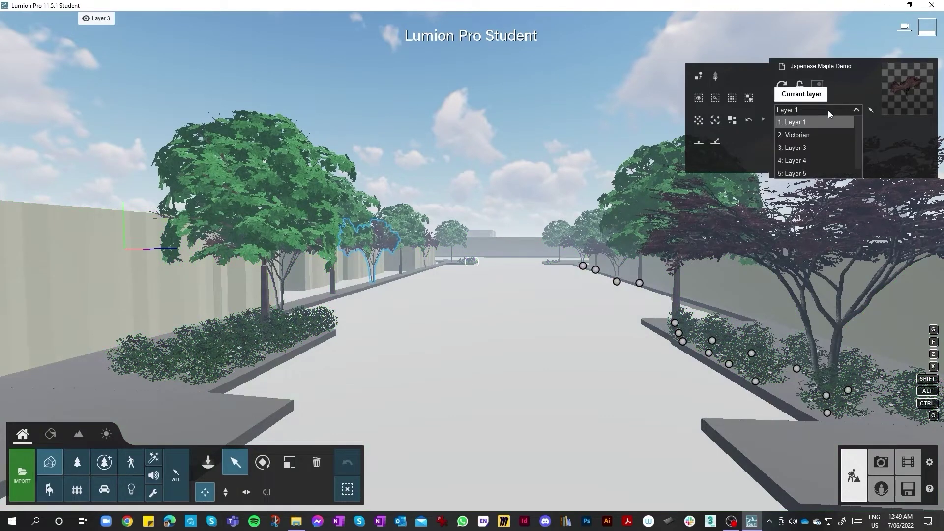
pyautogui.click(812, 135)
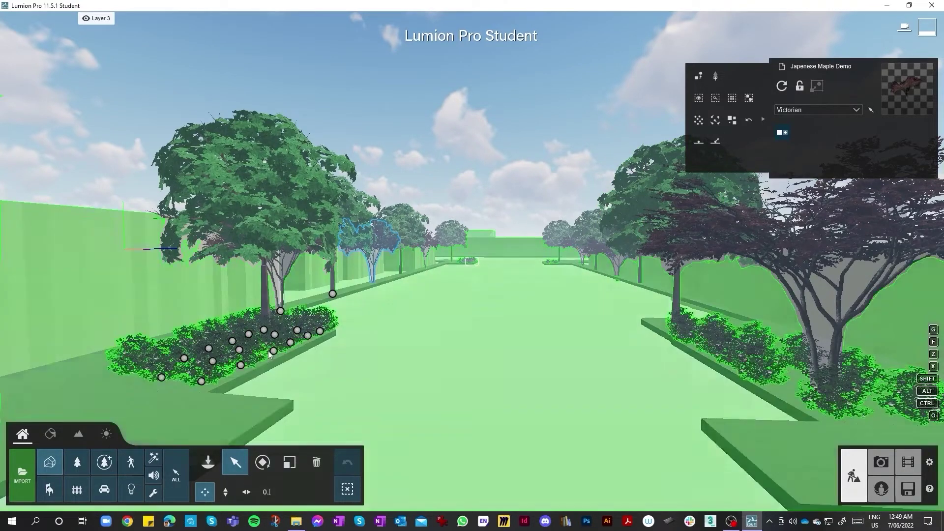
pyautogui.click(245, 345)
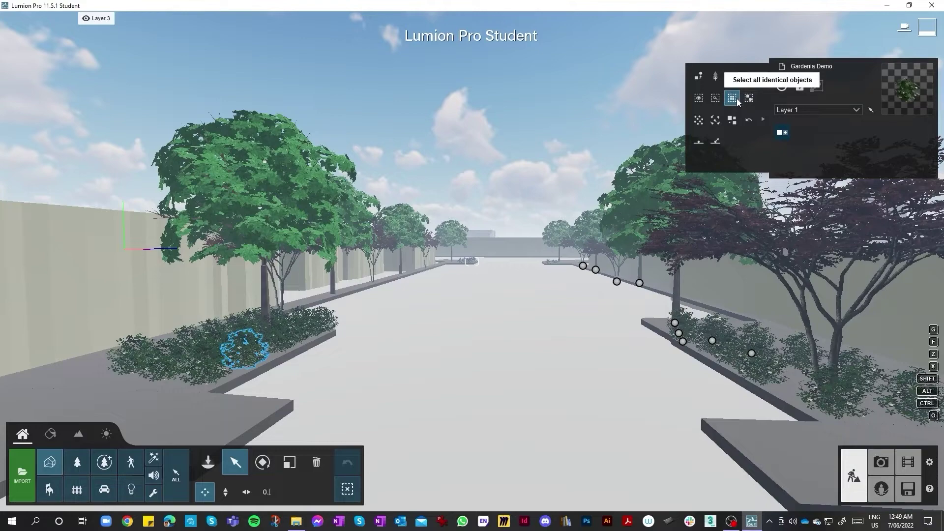
pyautogui.click(737, 98)
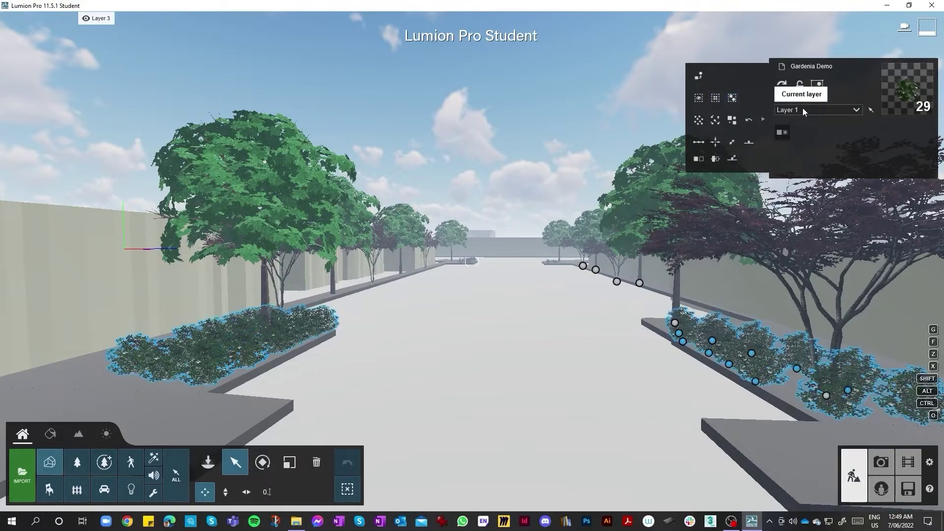
pyautogui.moveTo(590, 222); pyautogui.dragTo(585, 243, button='right')
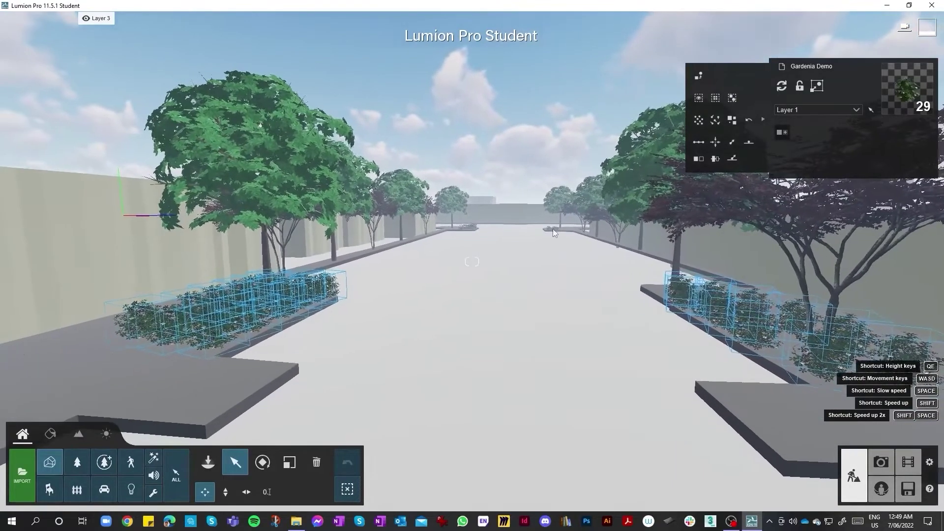
pyautogui.click(799, 112)
pyautogui.click(801, 133)
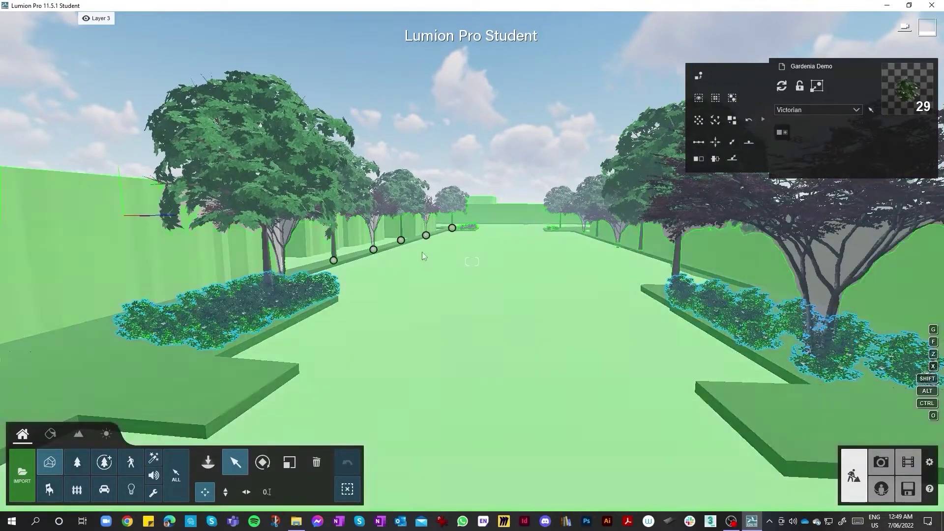
# Select all objects in the gardenias' category and try to assign them to the Victorian layer
pyautogui.click(735, 102)
pyautogui.moveTo(427, 298); pyautogui.dragTo(760, 121, button='right')
pyautogui.moveTo(609, 197); pyautogui.dragTo(762, 132, button='right')
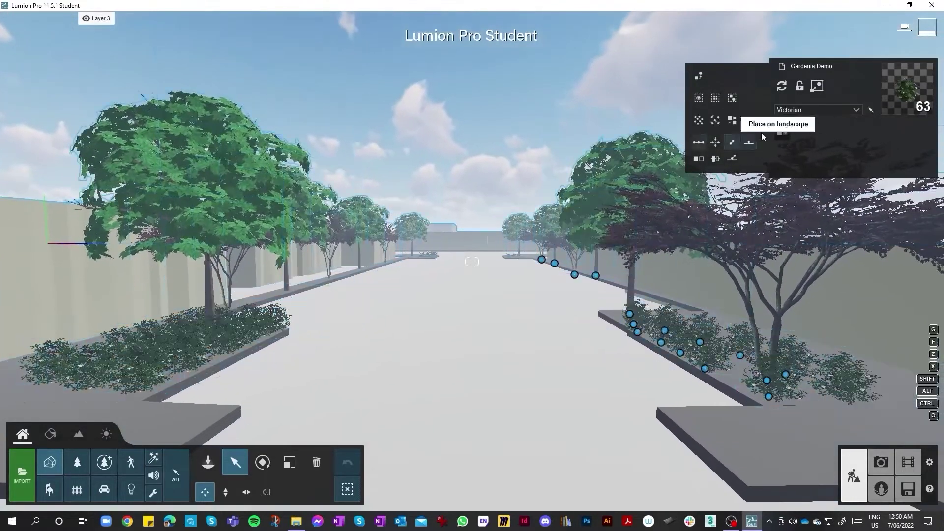
pyautogui.click(790, 113)
pyautogui.click(794, 123)
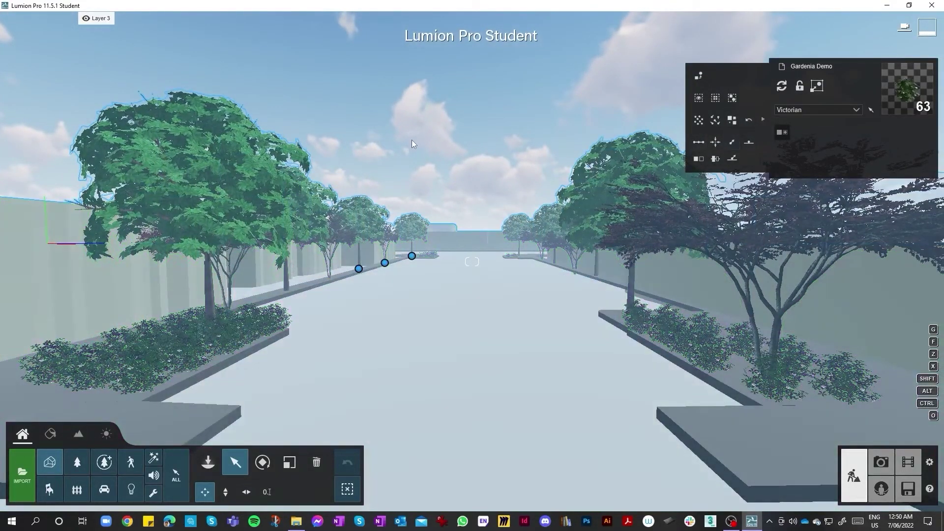
# Select every object in the area model's category, then exclude the area model itself from the selection
pyautogui.click(344, 285)
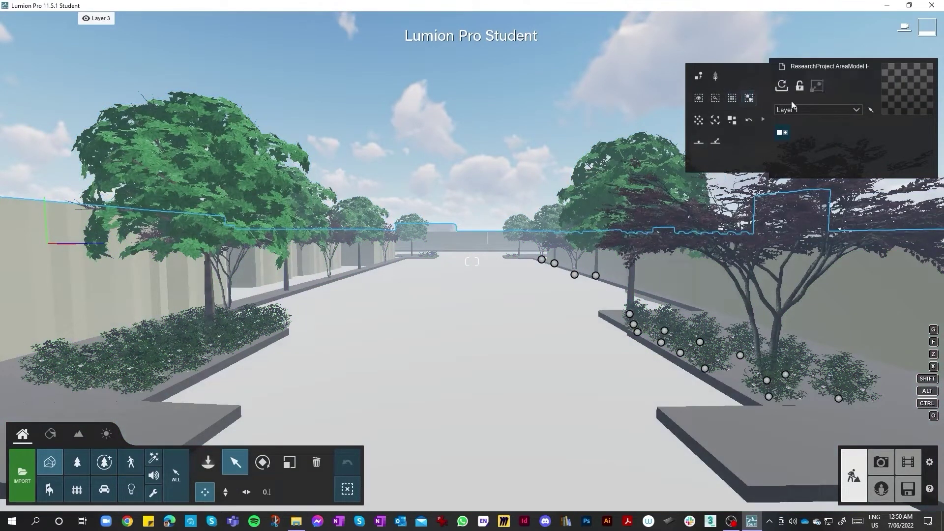
pyautogui.click(796, 107)
pyautogui.click(745, 101)
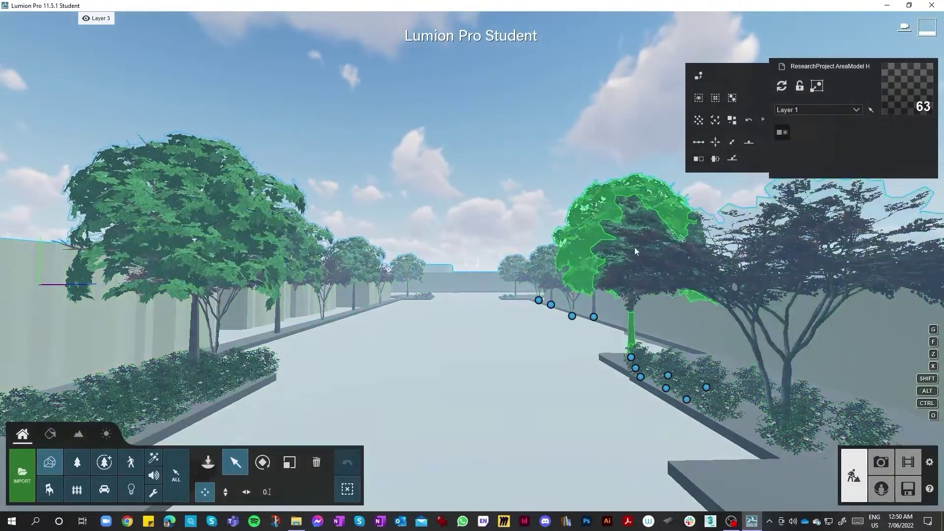
pyautogui.keyDown('ctrl'); pyautogui.click(504, 333); pyautogui.keyUp('ctrl')
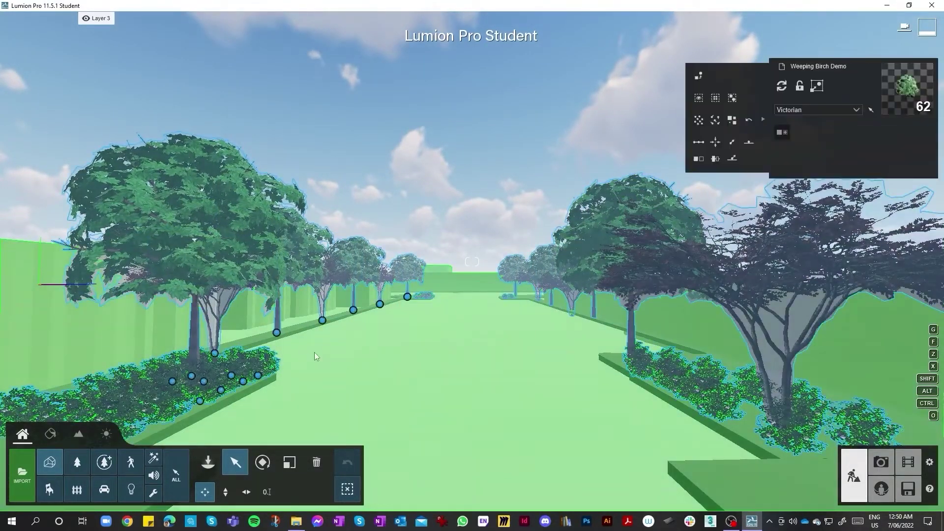
pyautogui.moveTo(379, 285); pyautogui.dragTo(400, 213, button='right')
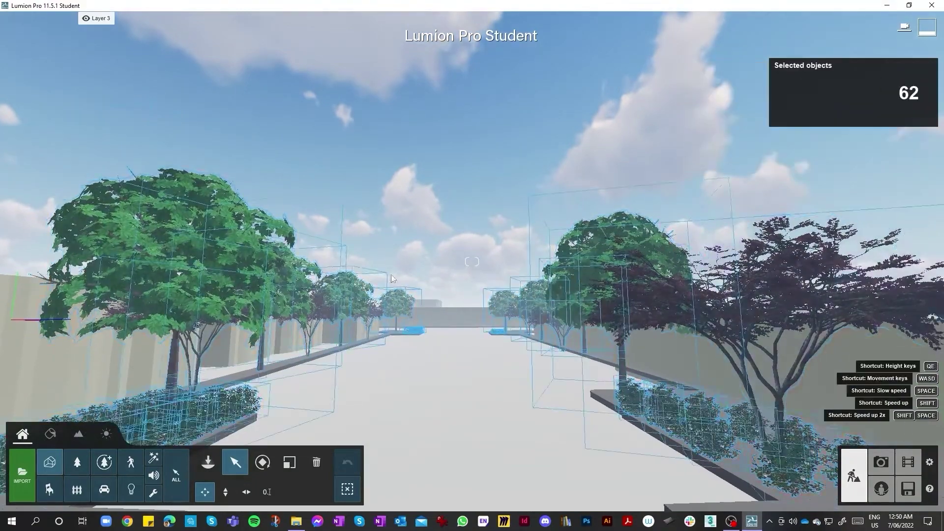
pyautogui.moveTo(391, 275); pyautogui.dragTo(403, 305, button='right')
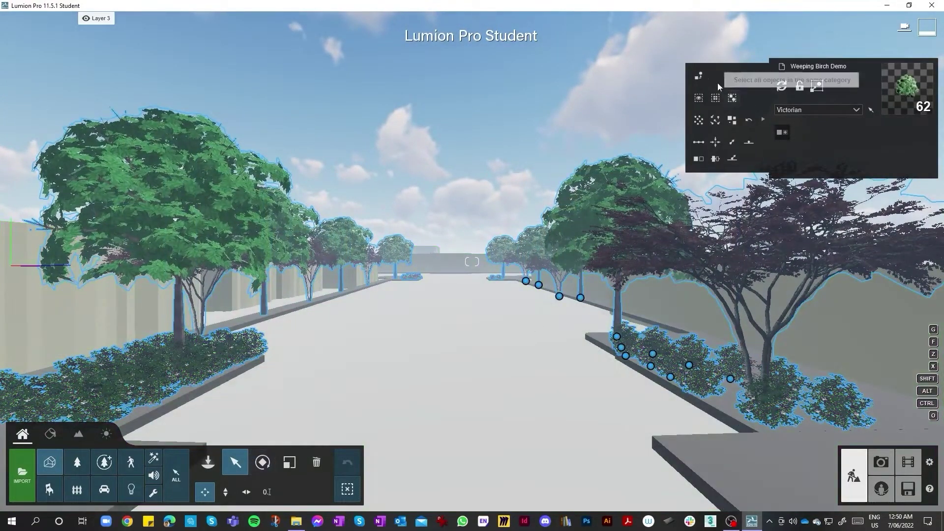
# Make Victorian the active layer and check the layer assignment of individual plants along the kerb
pyautogui.click(61, 19)
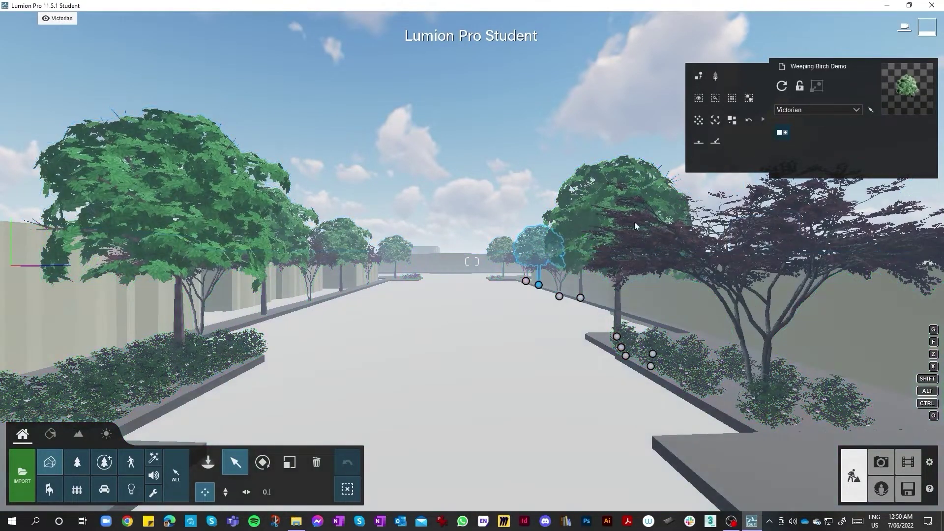
pyautogui.click(526, 282)
pyautogui.click(560, 297)
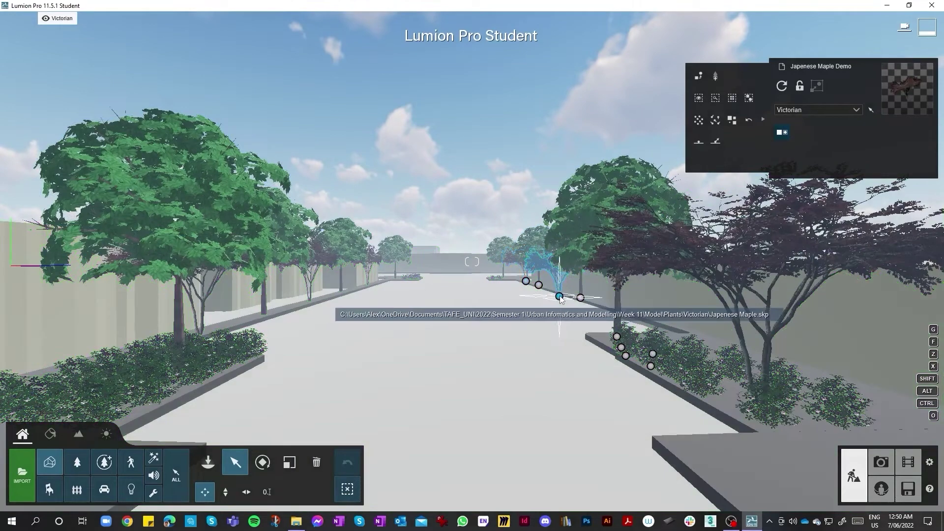
pyautogui.click(580, 298)
pyautogui.click(613, 338)
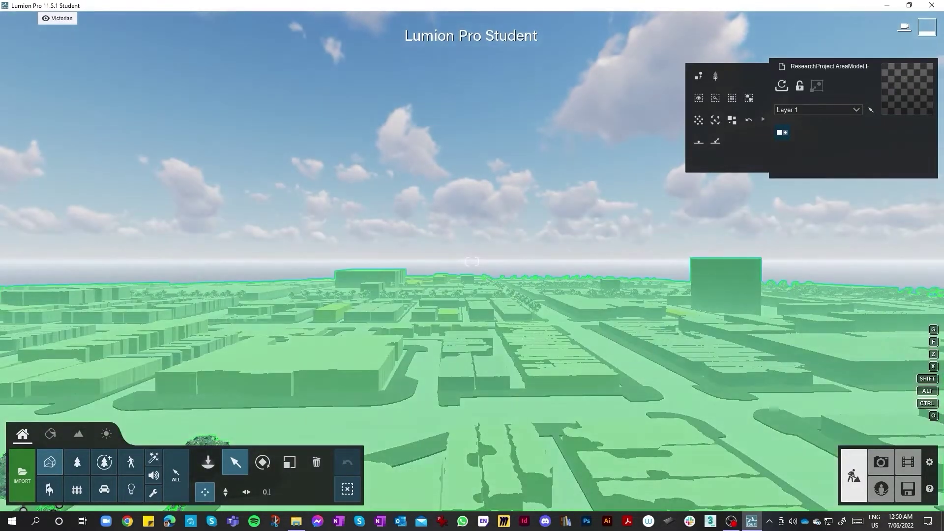
# Select all identical Japanese maples along the street and assign them to the Victorian layer
pyautogui.moveTo(611, 335); pyautogui.dragTo(316, 404, button='right')
pyautogui.press('w')
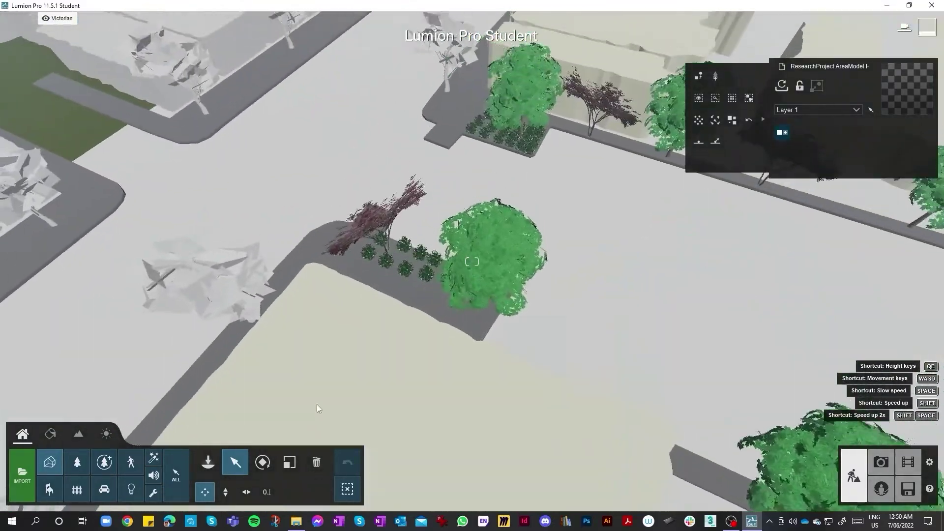
pyautogui.click(488, 298)
pyautogui.moveTo(488, 298); pyautogui.dragTo(360, 325, button='right')
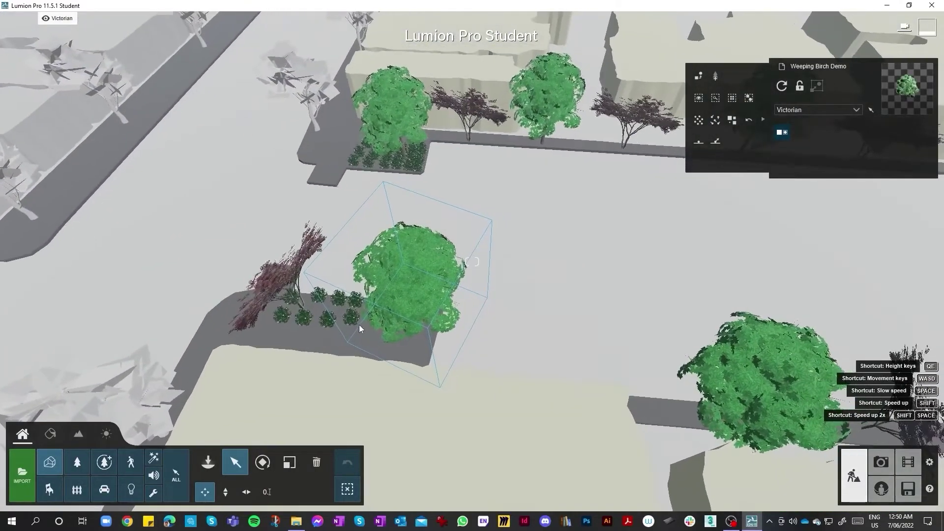
pyautogui.click(804, 107)
pyautogui.click(746, 98)
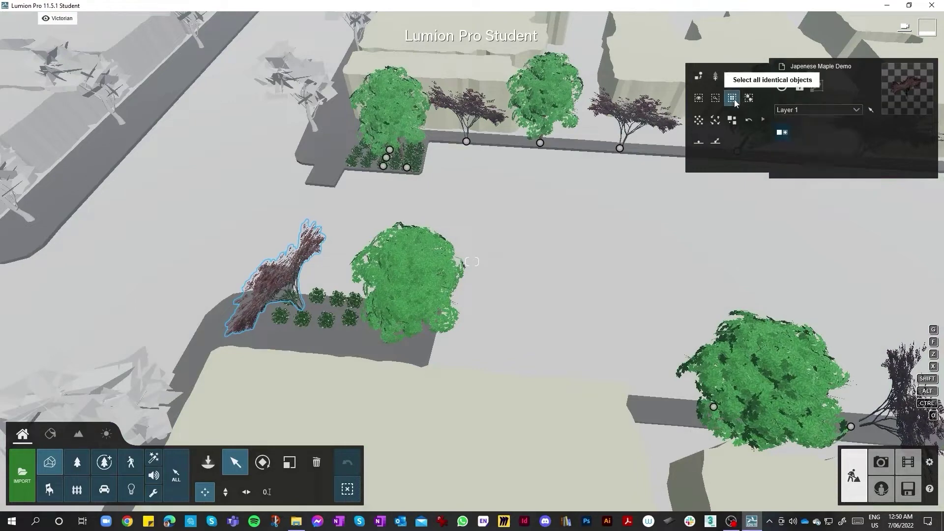
pyautogui.click(803, 121)
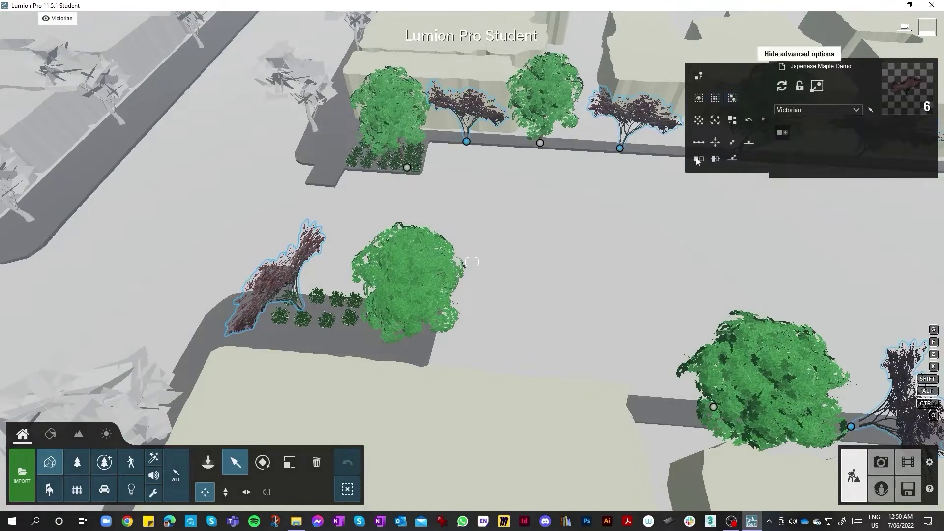
# Select all identical weeping birches to check their layer, then assign all identical gardenias to the Victorian layer
pyautogui.click(385, 105)
pyautogui.click(732, 99)
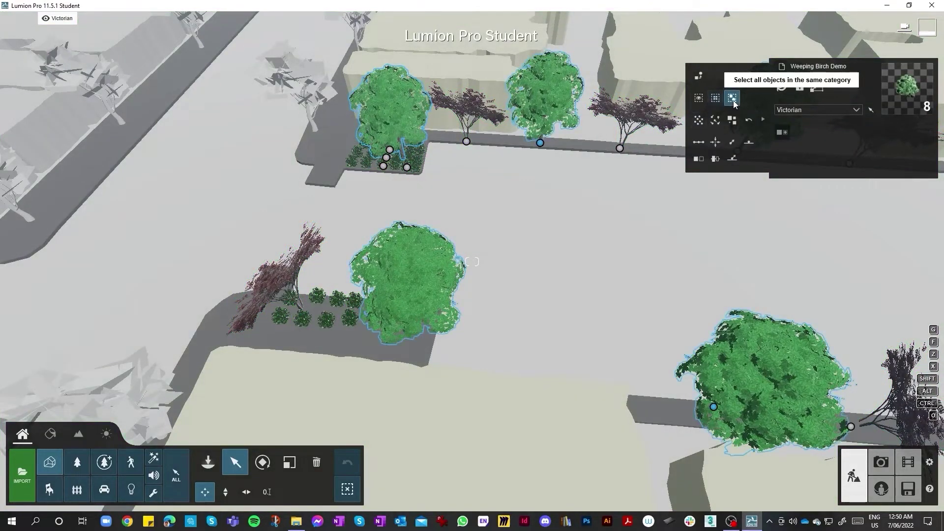
pyautogui.click(407, 165)
pyautogui.click(804, 112)
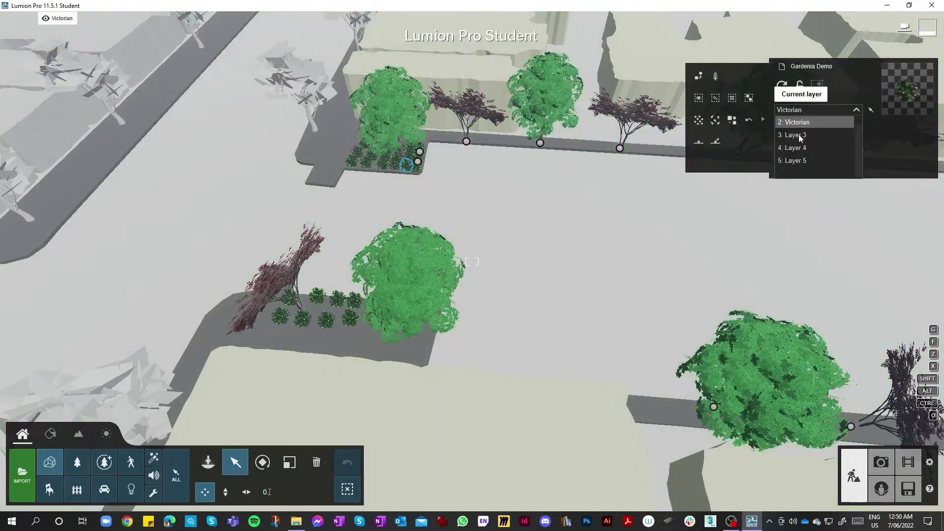
pyautogui.click(732, 98)
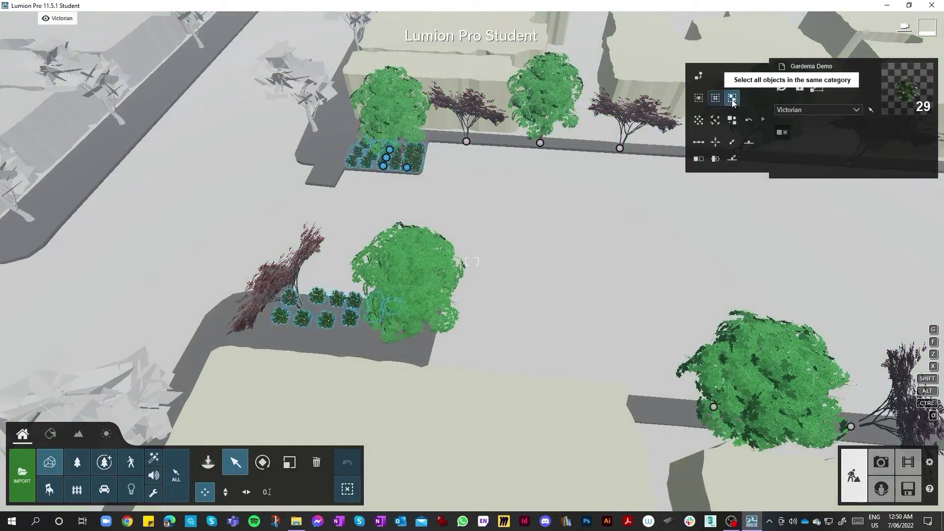
pyautogui.click(797, 112)
pyautogui.click(795, 128)
# Select all identical Liriope plants in the beds at the street's far end and assign them to the Victorian layer
pyautogui.moveTo(640, 197); pyautogui.dragTo(768, 197, button='right')
pyautogui.moveTo(418, 173); pyautogui.dragTo(457, 138, button='right')
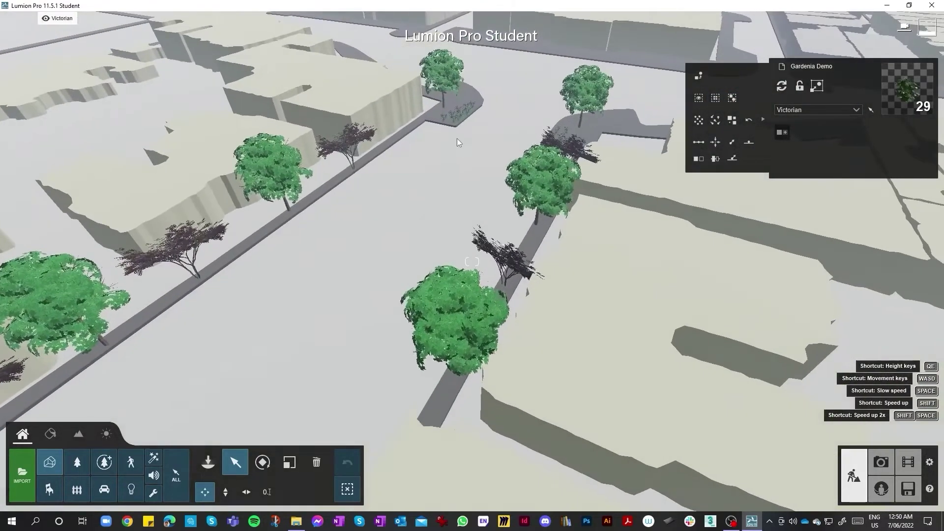
pyautogui.click(451, 120)
pyautogui.click(734, 100)
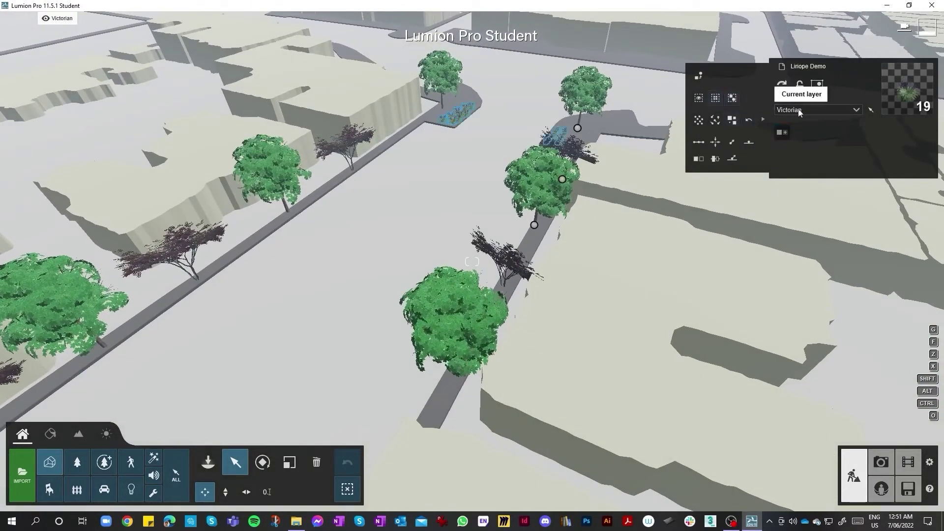
pyautogui.click(800, 113)
pyautogui.click(797, 127)
# Select all the imported objects in the scene, including the area model and every street plant
pyautogui.moveTo(544, 185); pyautogui.dragTo(393, 191, button='right')
pyautogui.moveTo(682, 196); pyautogui.dragTo(632, 170, button='right')
pyautogui.press('w')
pyautogui.moveTo(472, 261); pyautogui.dragTo(654, 246, button='right')
pyautogui.press('s')
pyautogui.moveTo(403, 263); pyautogui.dragTo(344, 265, button='right')
pyautogui.moveTo(472, 262); pyautogui.dragTo(590, 281, button='right')
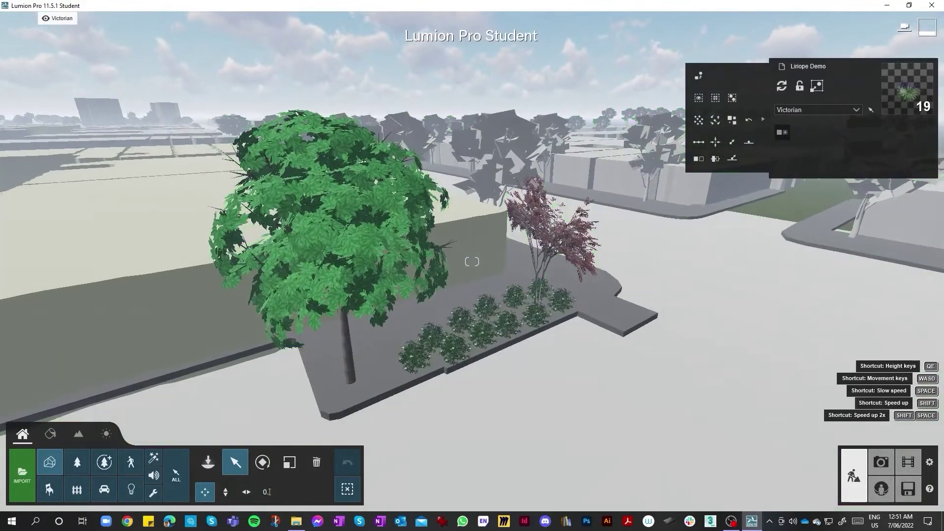
pyautogui.click(716, 98)
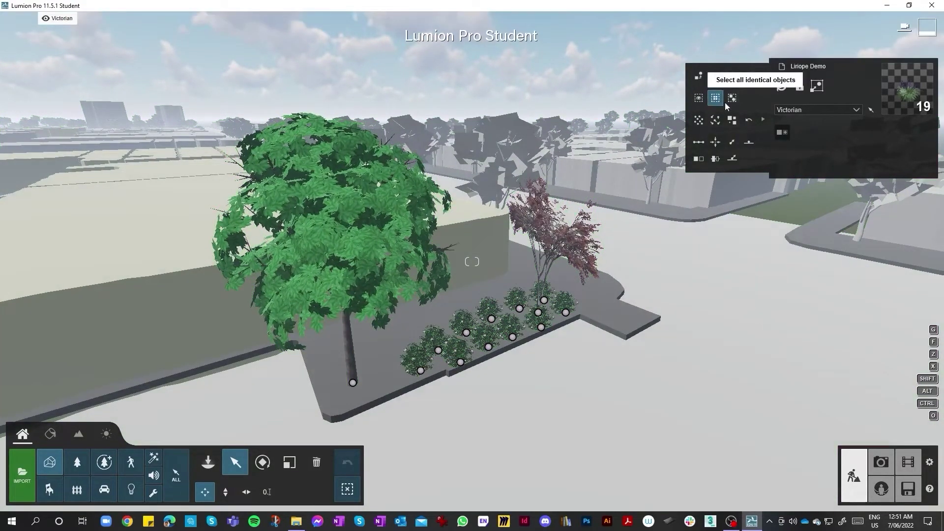
pyautogui.click(698, 101)
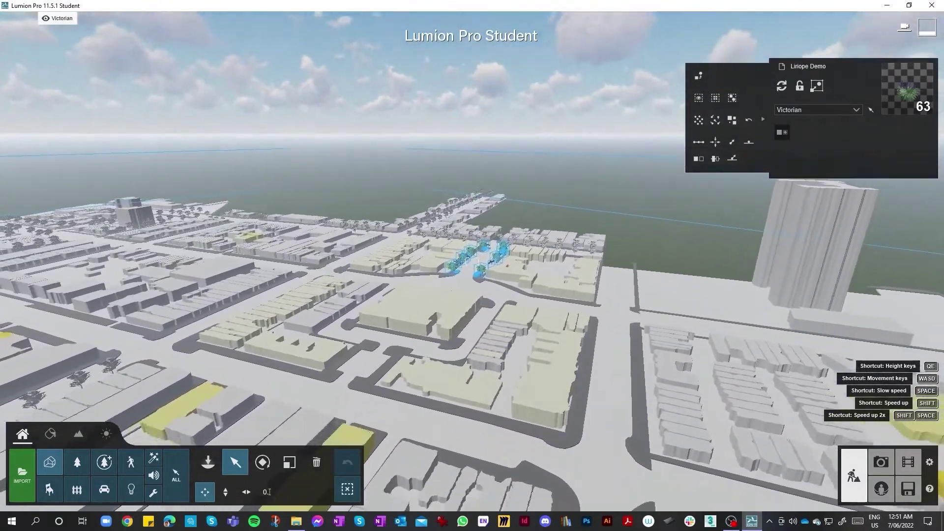
# Examine the planted street from above and at street level, ending at the Liriope bed
pyautogui.press('w')
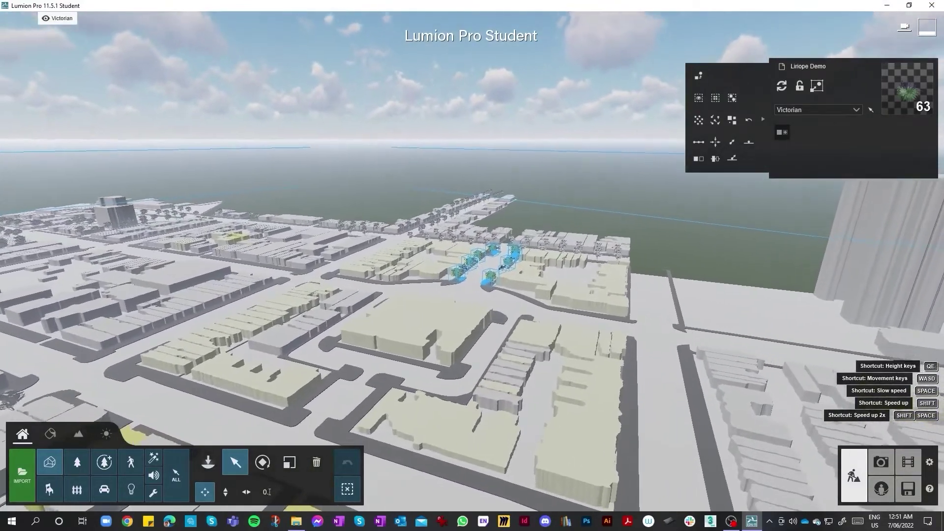
pyautogui.press('w')
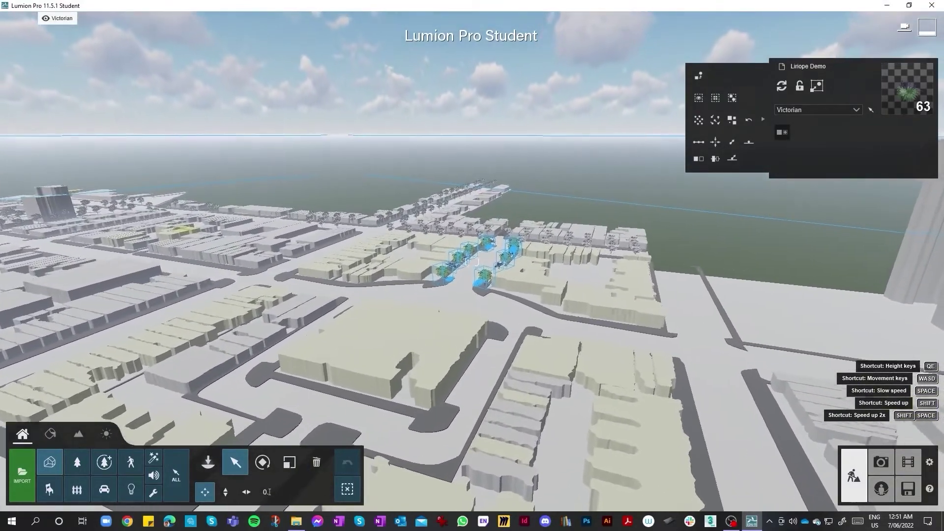
pyautogui.press('w')
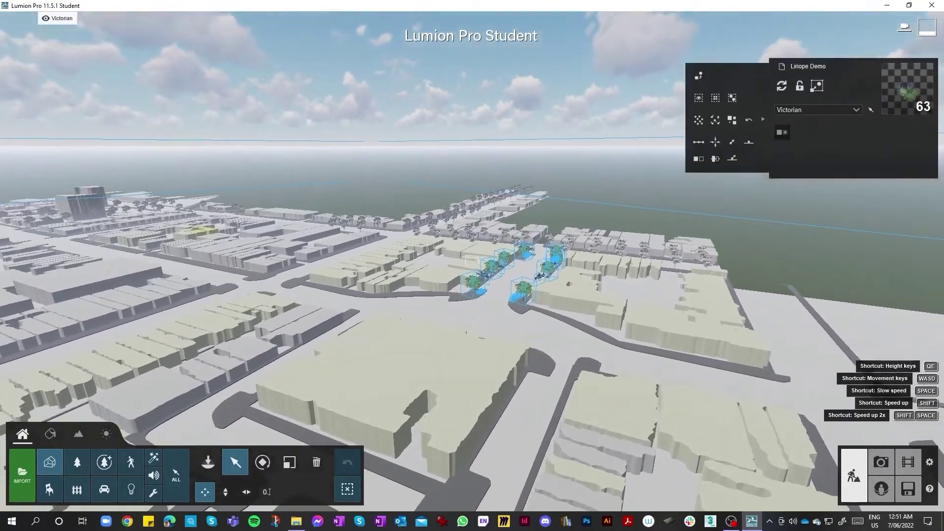
pyautogui.press('w')
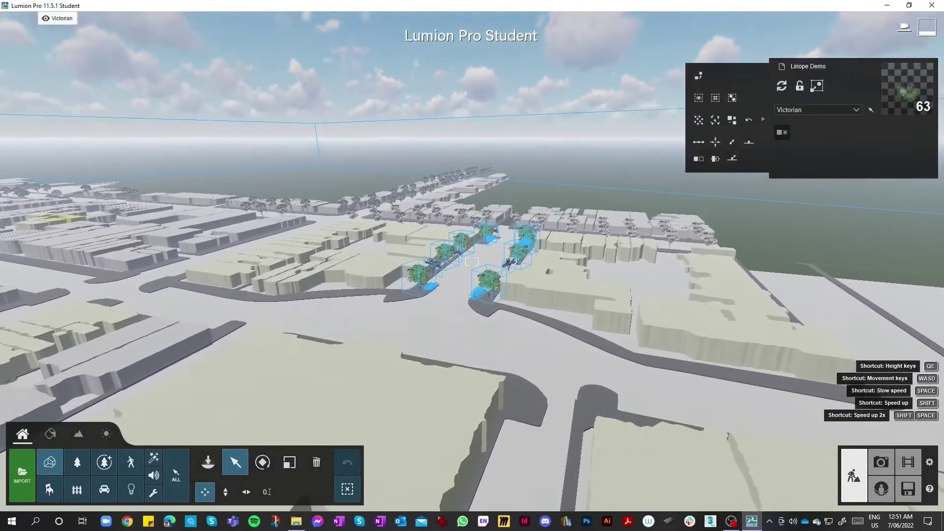
pyautogui.moveTo(496, 269); pyautogui.dragTo(492, 246, button='right')
pyautogui.press('w')
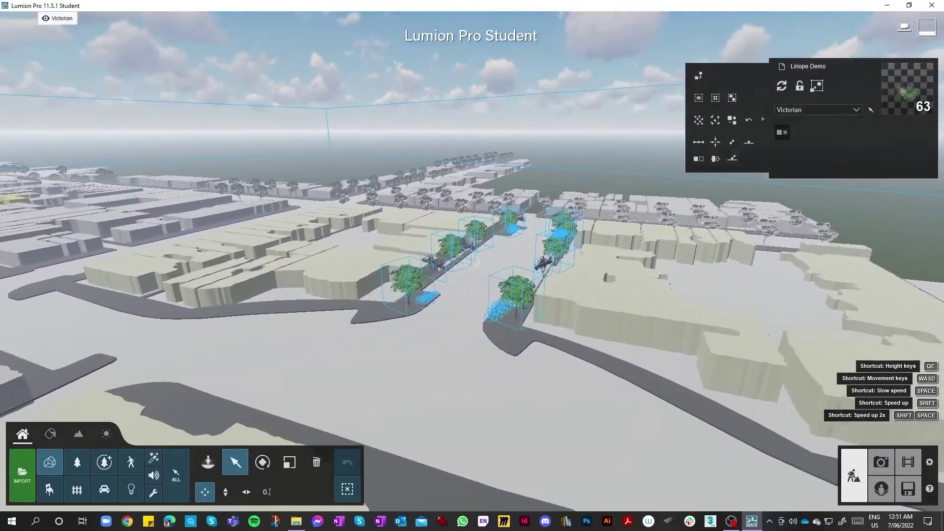
pyautogui.press('w')
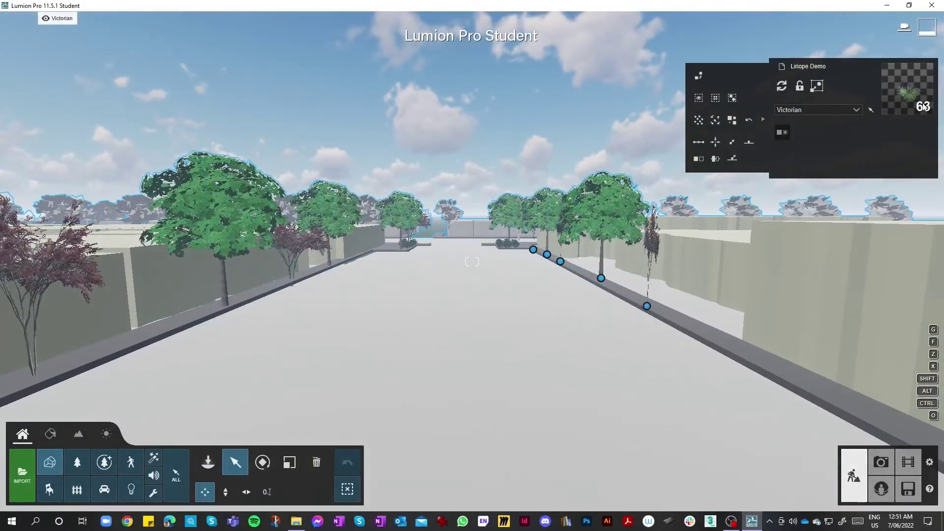
pyautogui.press('s')
pyautogui.moveTo(869, 104); pyautogui.dragTo(449, 263, button='right')
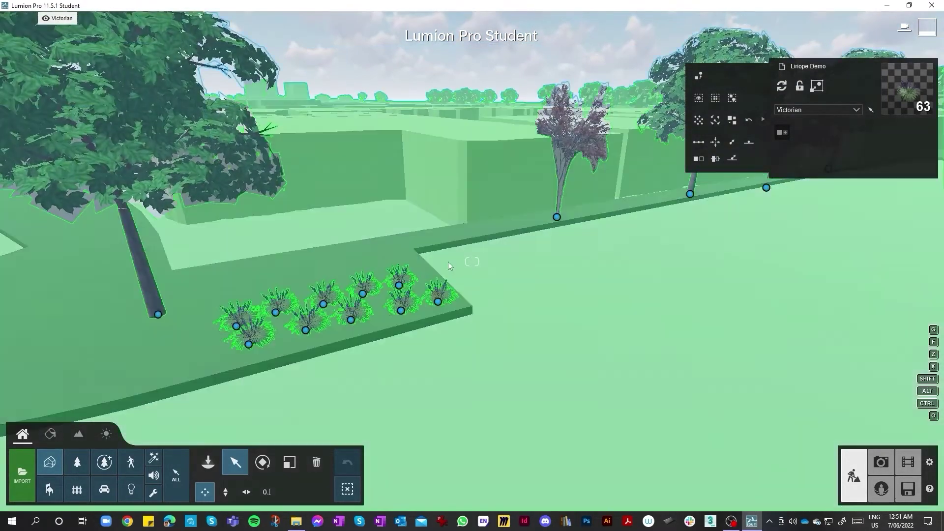
# Assign a Color material to the foliage of the weeping birch beside the Liriope bed at the street corner
pyautogui.click(51, 436)
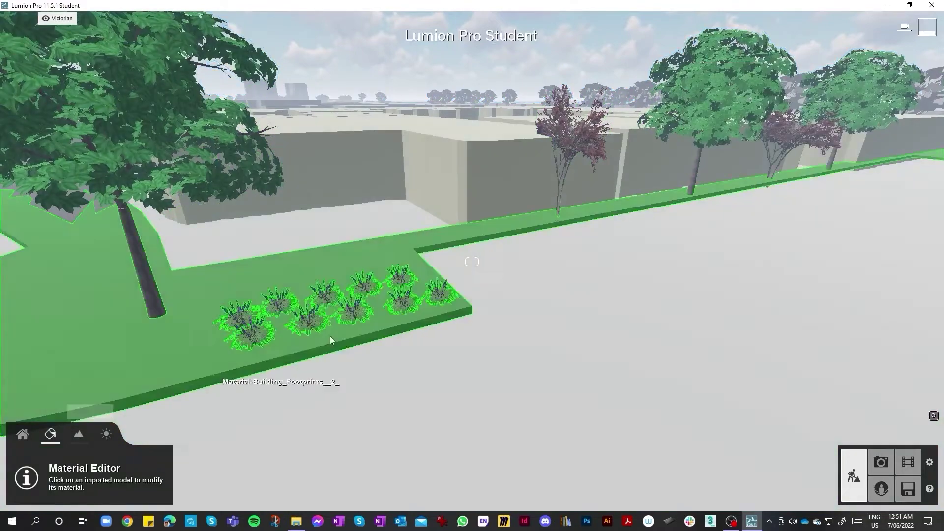
pyautogui.moveTo(450, 321); pyautogui.dragTo(536, 302, button='right')
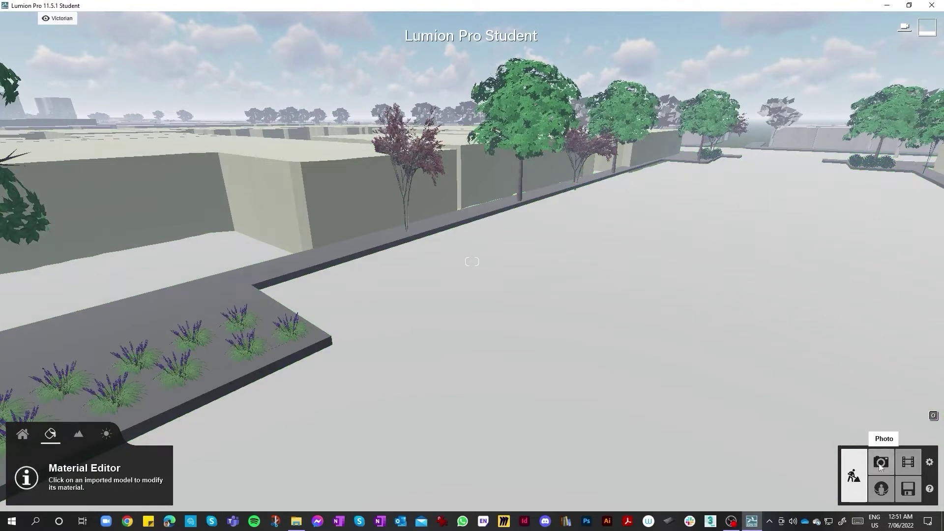
pyautogui.click(17, 438)
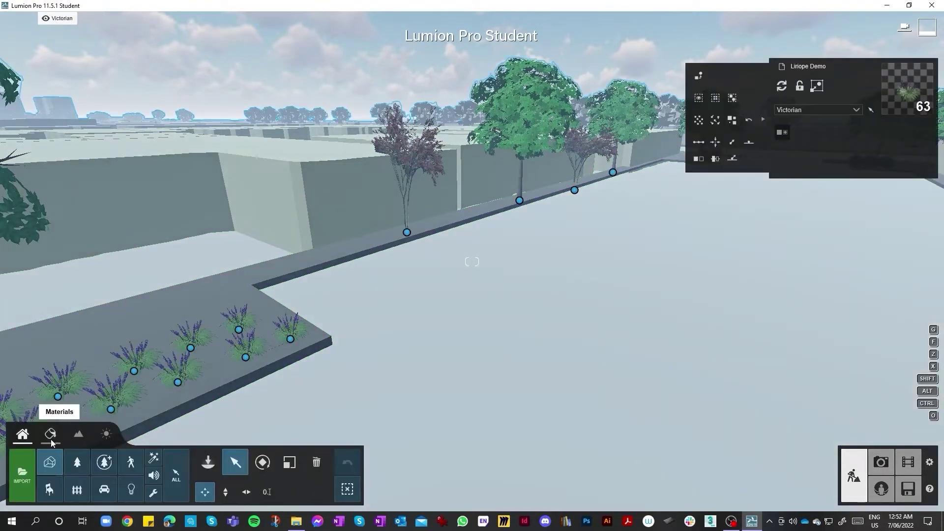
pyautogui.click(50, 443)
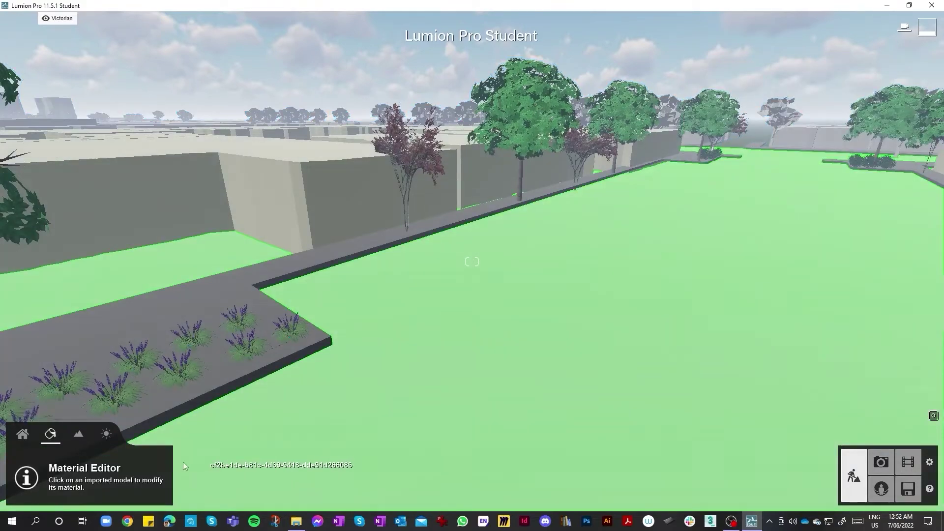
pyautogui.moveTo(551, 421); pyautogui.dragTo(301, 325, button='right')
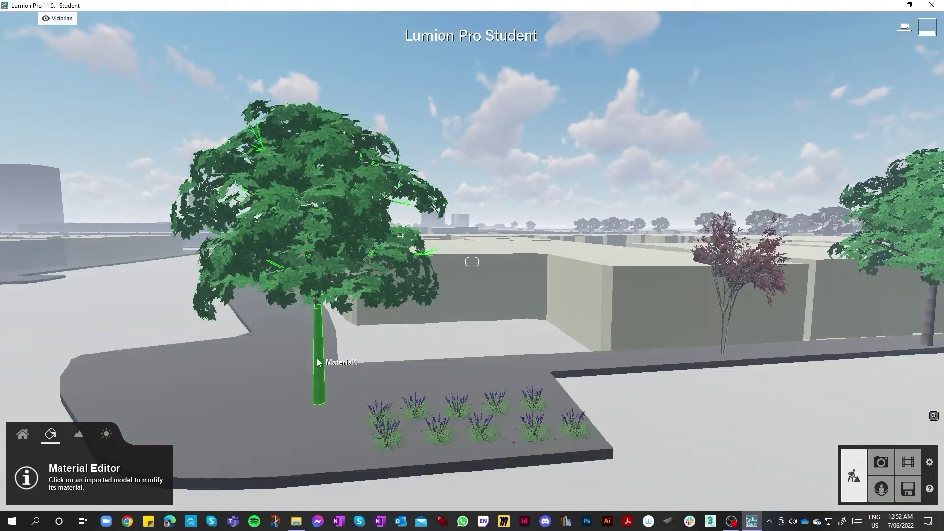
pyautogui.click(326, 275)
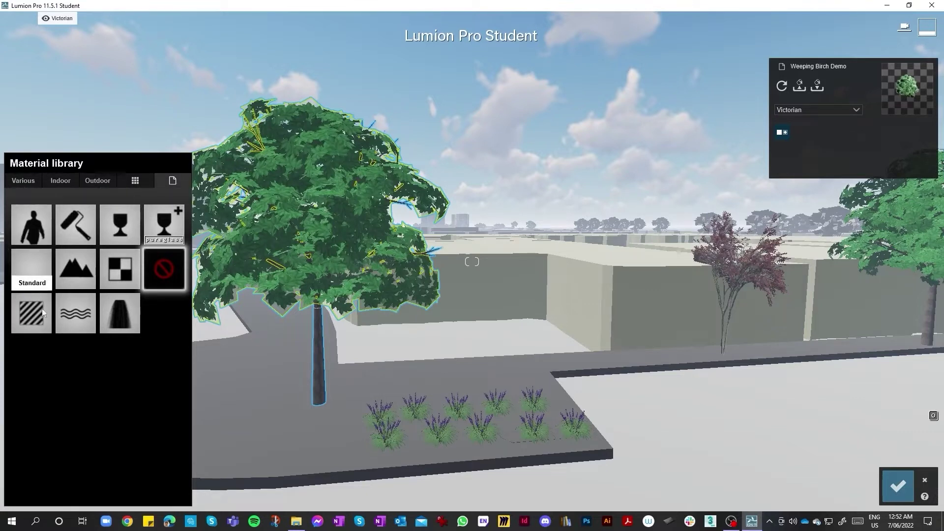
pyautogui.click(79, 229)
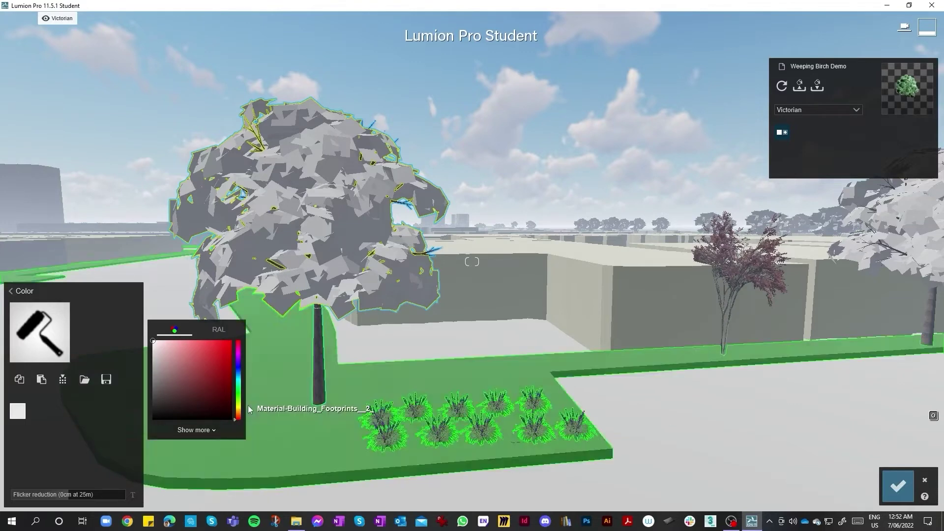
# Try a yellow tint and a paler cream tint on the weeping birch foliage, judging it along the whole street
pyautogui.moveTo(239, 410); pyautogui.dragTo(235, 401)
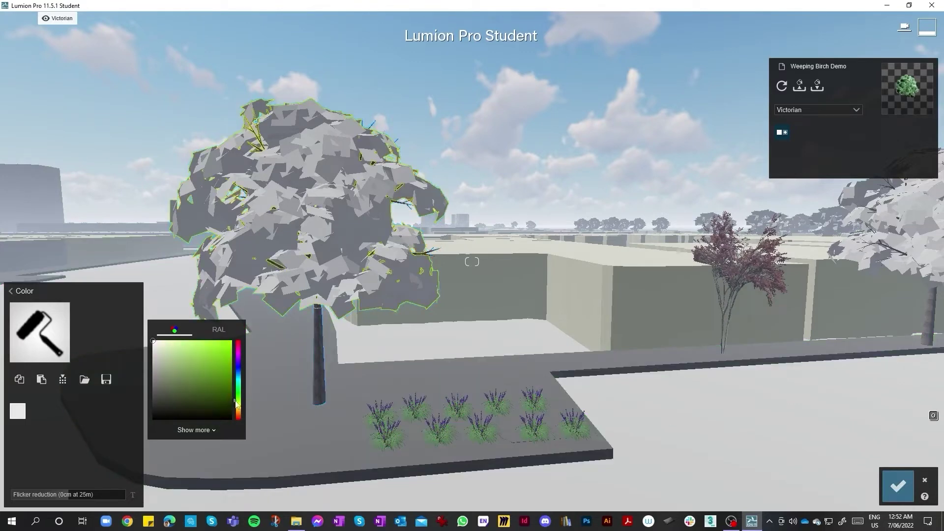
pyautogui.moveTo(20, 410)
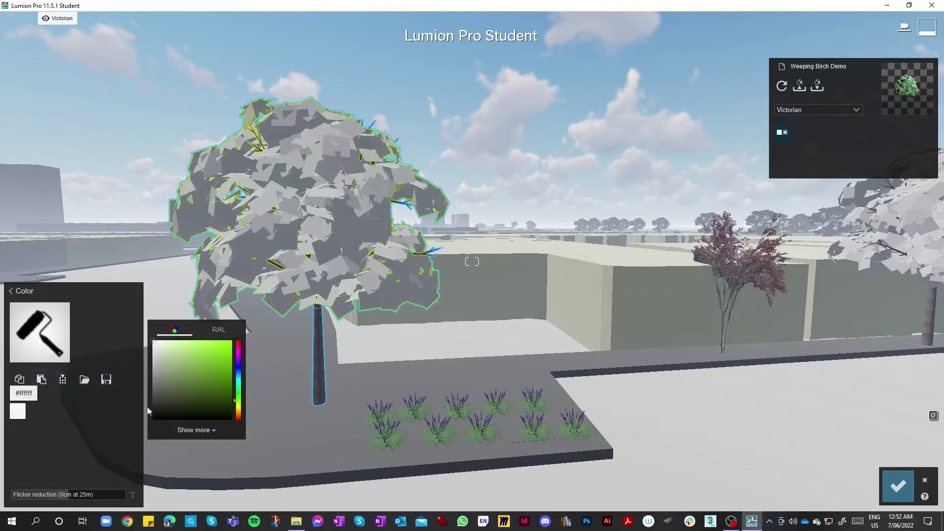
pyautogui.moveTo(237, 407)
pyautogui.mouseDown()
pyautogui.moveTo(221, 365)
pyautogui.moveTo(177, 363)
pyautogui.moveTo(206, 352)
pyautogui.mouseUp()
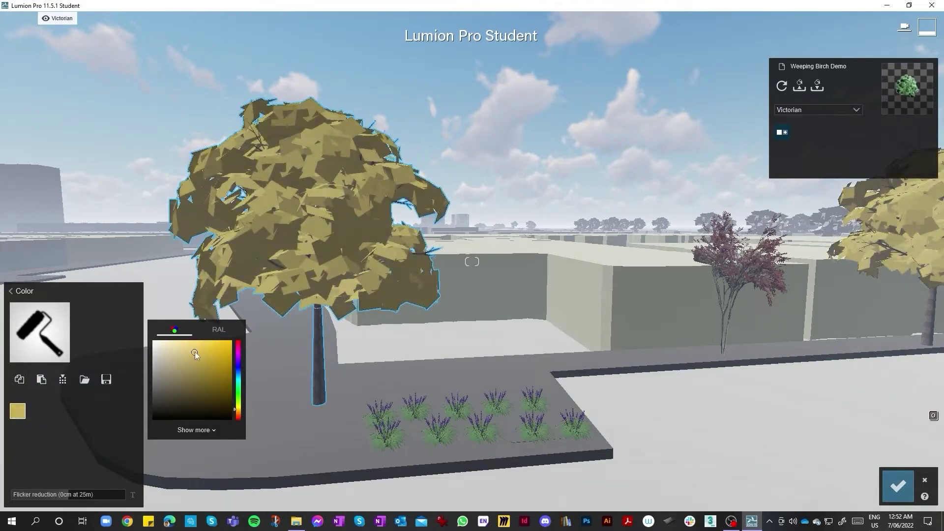
pyautogui.press('s')
pyautogui.moveTo(374, 197); pyautogui.dragTo(691, 148, button='right')
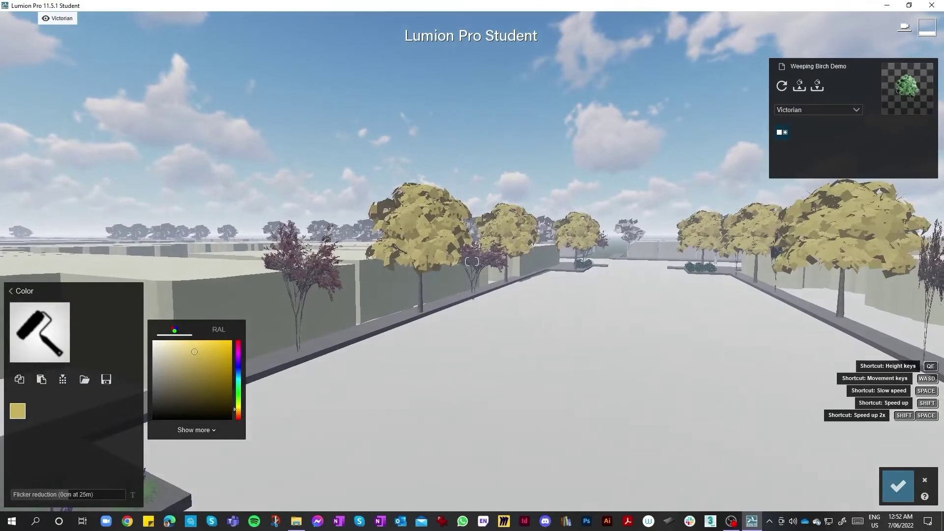
pyautogui.moveTo(388, 353); pyautogui.dragTo(500, 352, button='right')
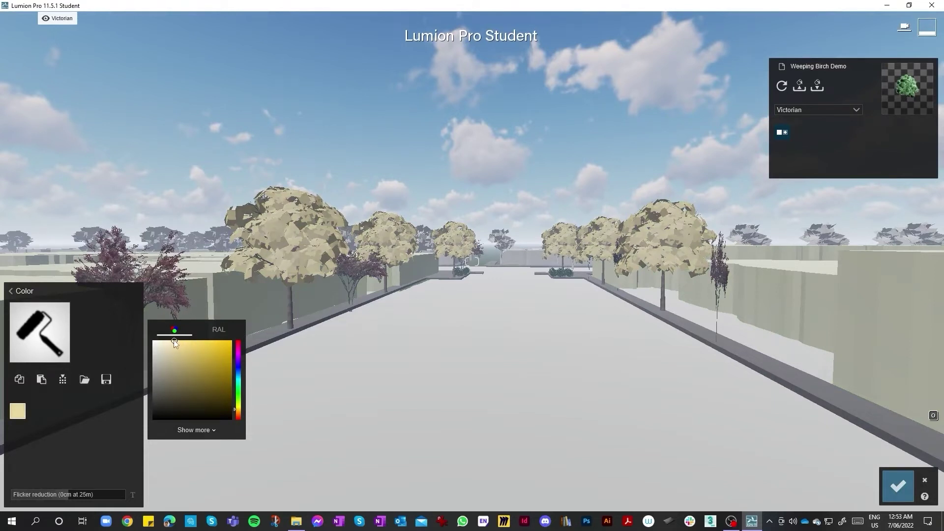
# Copy the Victorian hex code fcfedd from the Colour Codes sticky note and set it as the weeping birch foliage colour
pyautogui.click(194, 430)
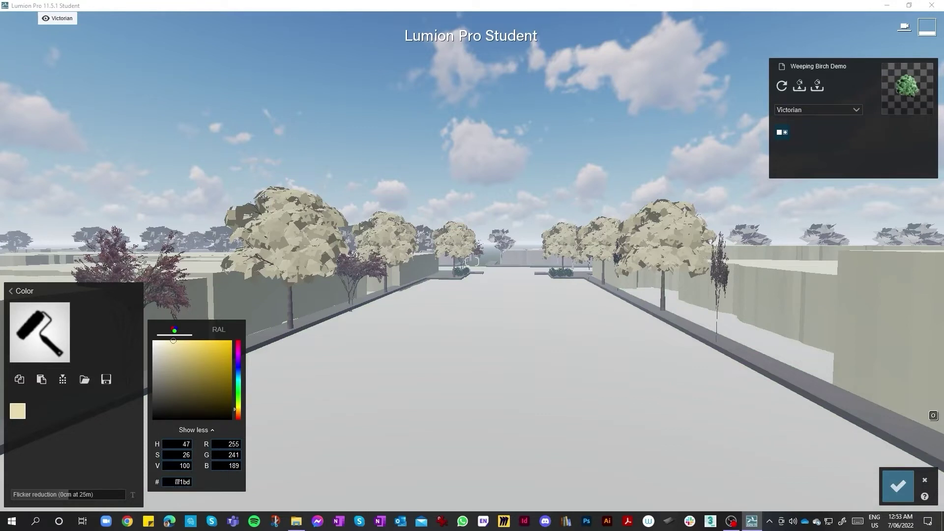
pyautogui.click(155, 520)
pyautogui.moveTo(723, 225); pyautogui.dragTo(830, 260)
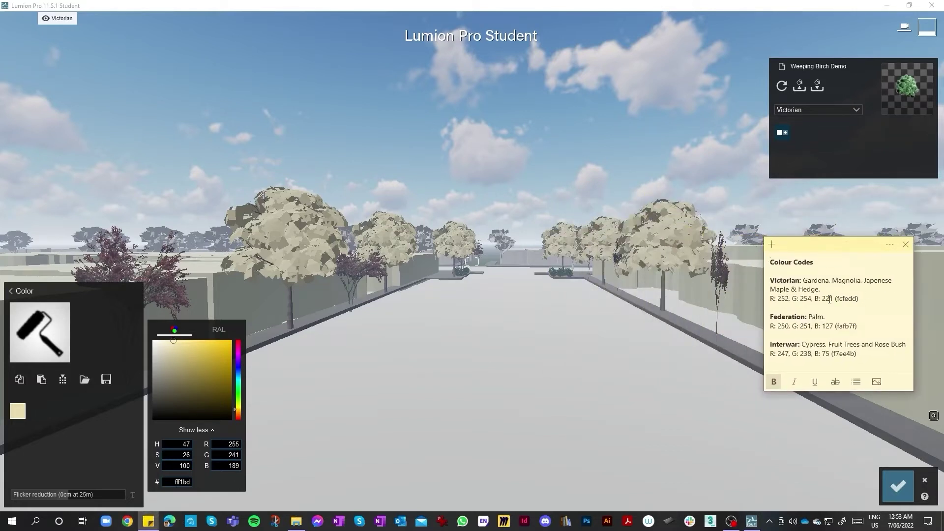
pyautogui.rightClick(856, 298)
pyautogui.click(873, 310)
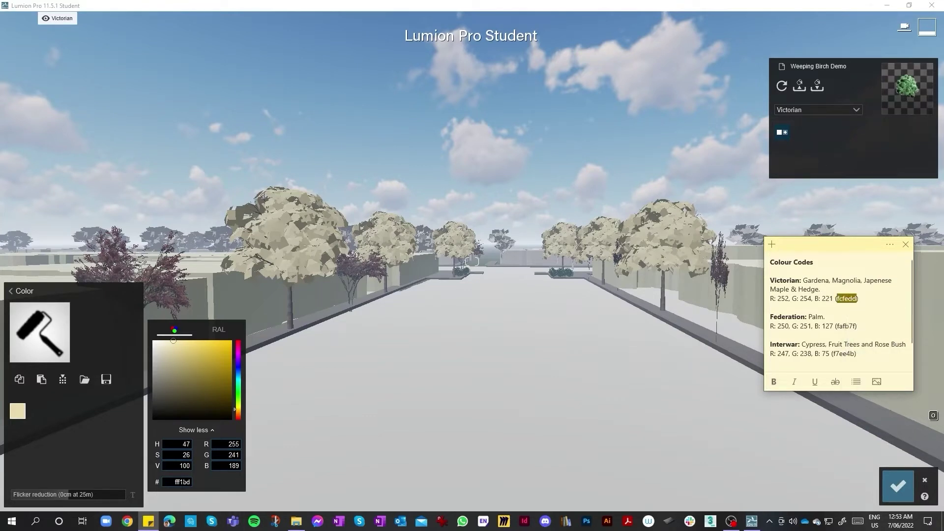
pyautogui.click(177, 482)
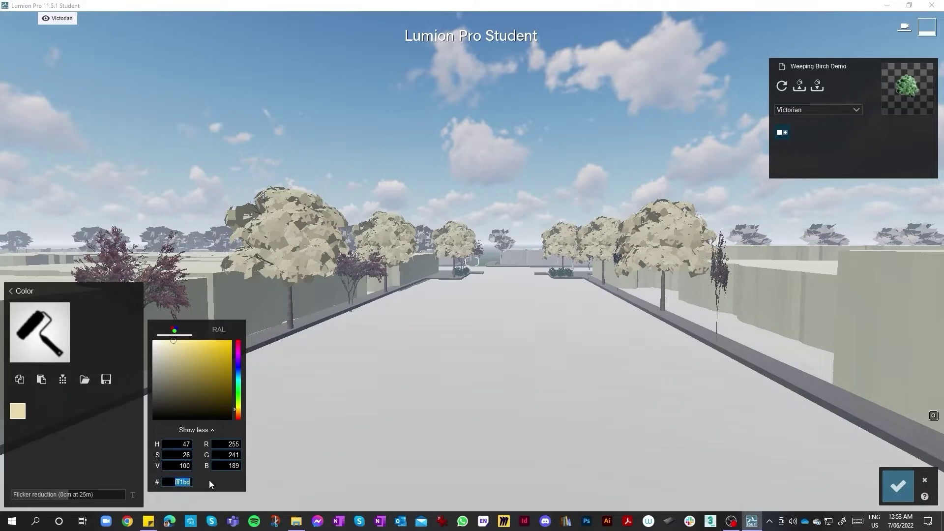
pyautogui.write('fcfedd')
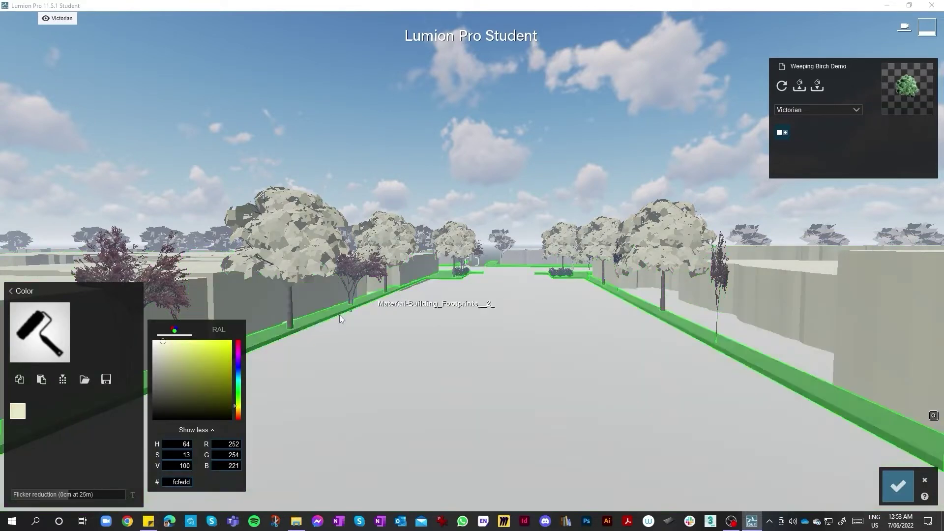
# Assign a Color material to the weeping birch trunk and set its hex colour to fcfedd
pyautogui.click(291, 312)
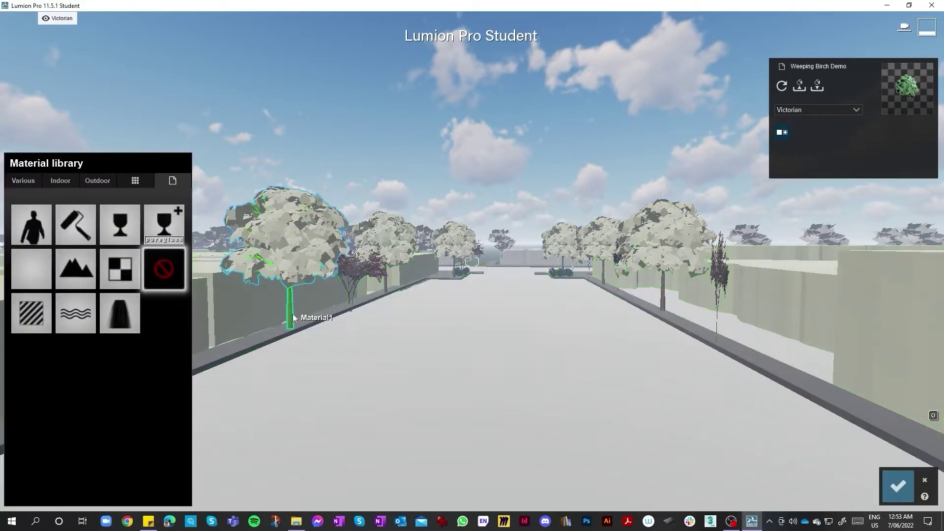
pyautogui.click(71, 231)
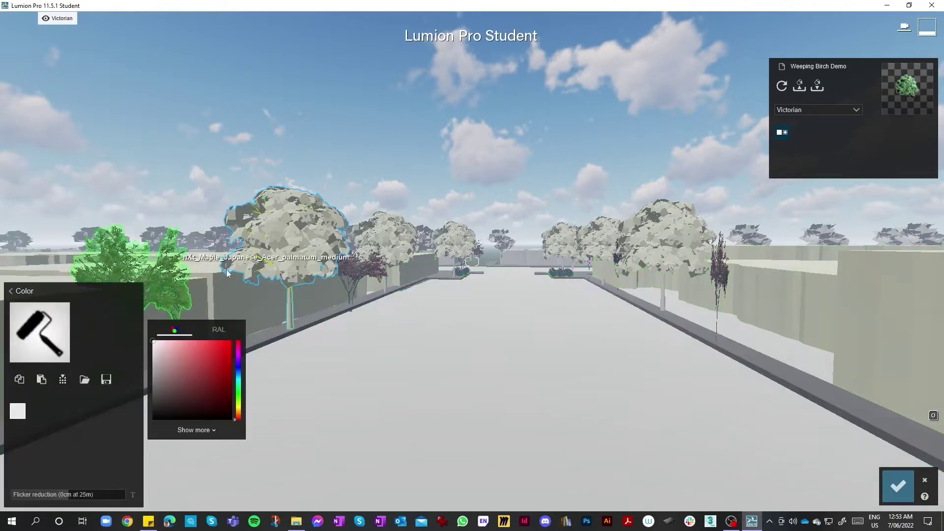
pyautogui.click(195, 431)
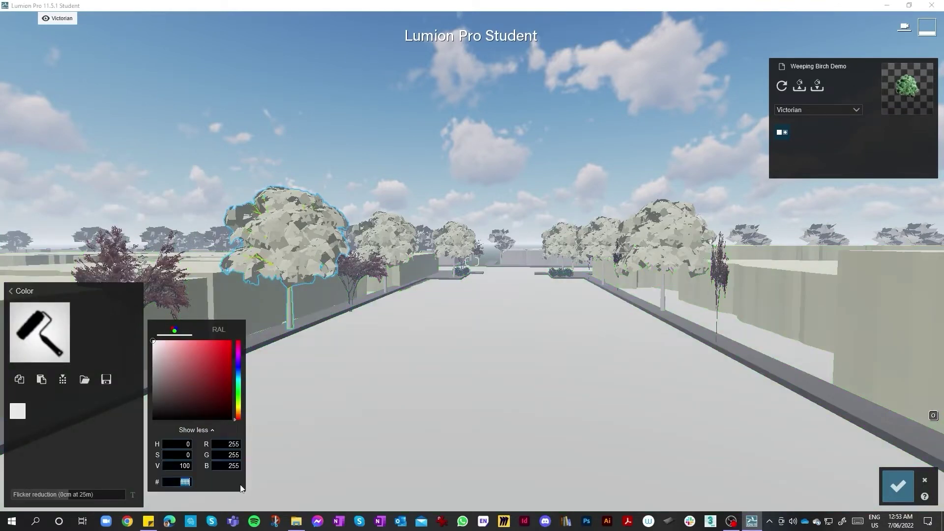
pyautogui.hotkey('ctrl', 'v')
pyautogui.click(413, 381)
# Assign a Color material to the area model's road surface and recheck the weeping birch foliage's colour
pyautogui.moveTo(353, 348); pyautogui.dragTo(433, 355, button='right')
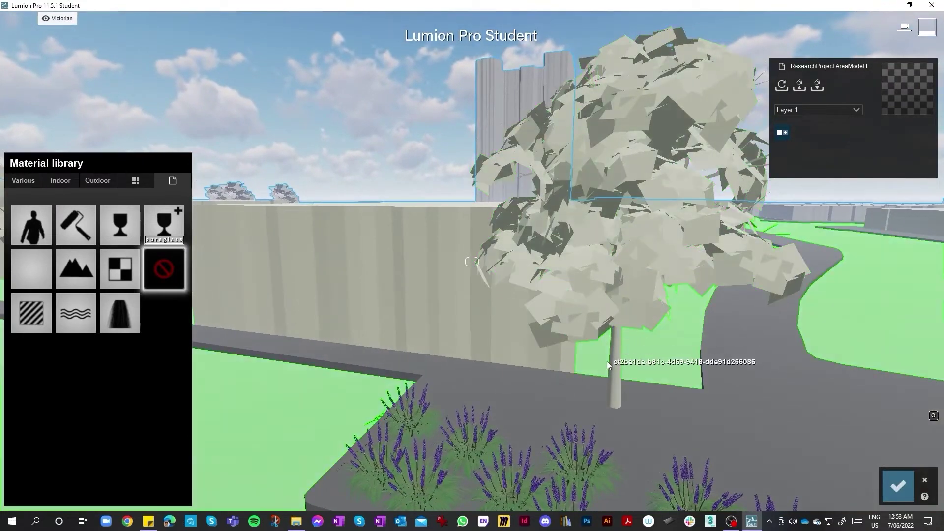
pyautogui.click(75, 224)
pyautogui.click(196, 431)
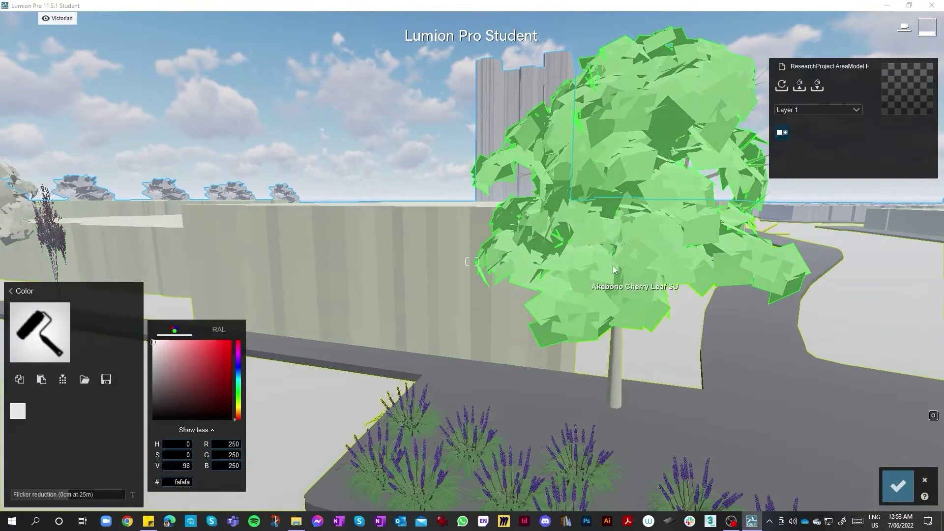
pyautogui.hotkey('ctrl', 'v')
pyautogui.click(613, 269)
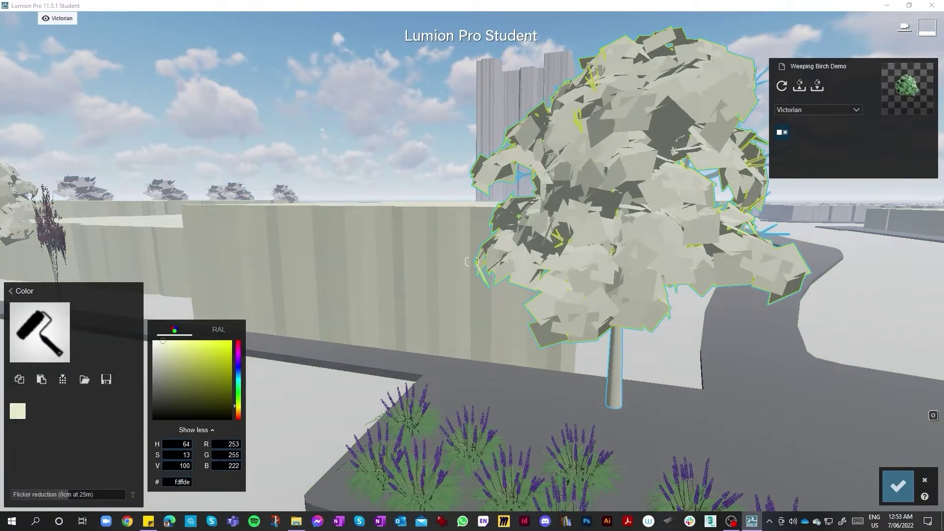
pyautogui.click(631, 381)
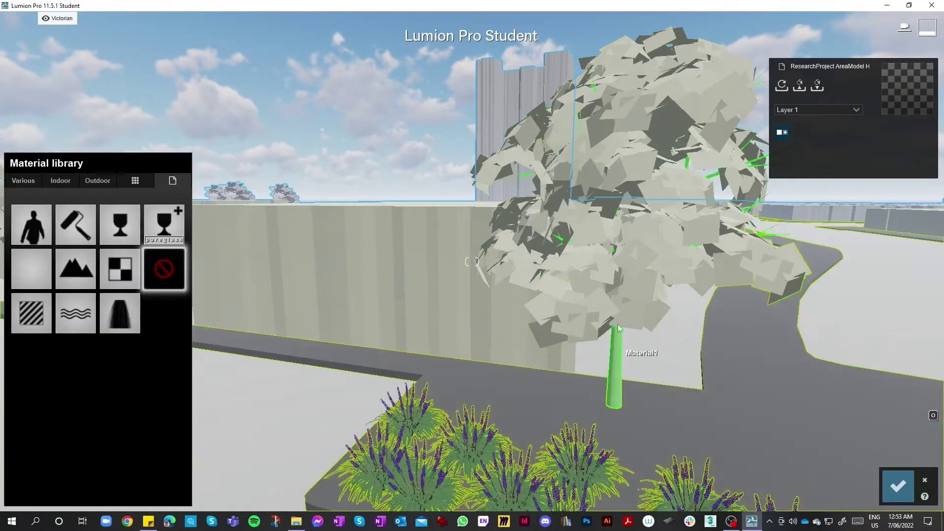
pyautogui.click(621, 275)
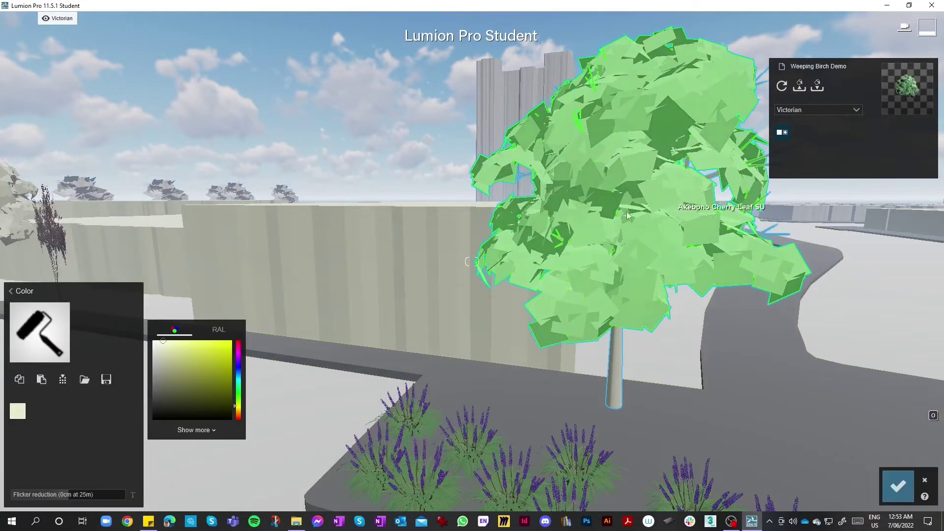
# Assign a Color material with hex fcfedd to the Liriope leaf blades in the corner bed and recheck their colour
pyautogui.moveTo(627, 215); pyautogui.dragTo(436, 227, button='right')
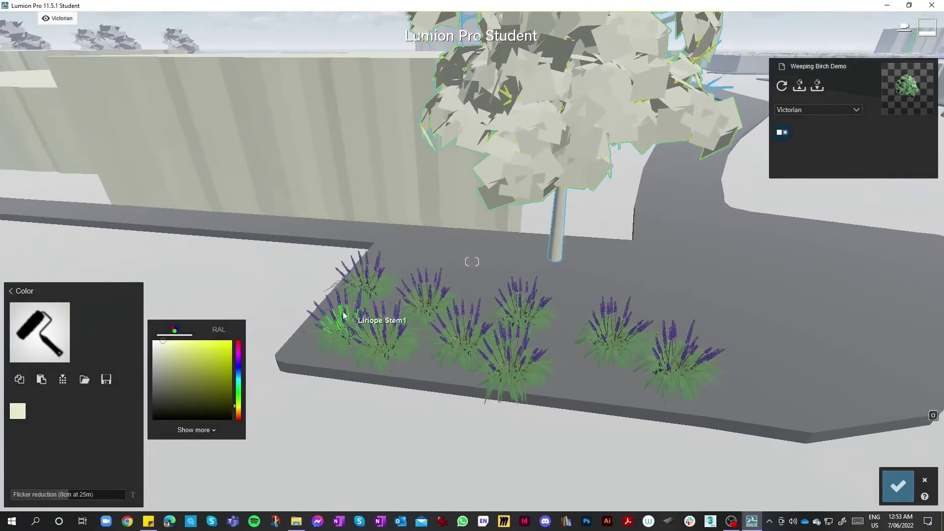
pyautogui.click(359, 287)
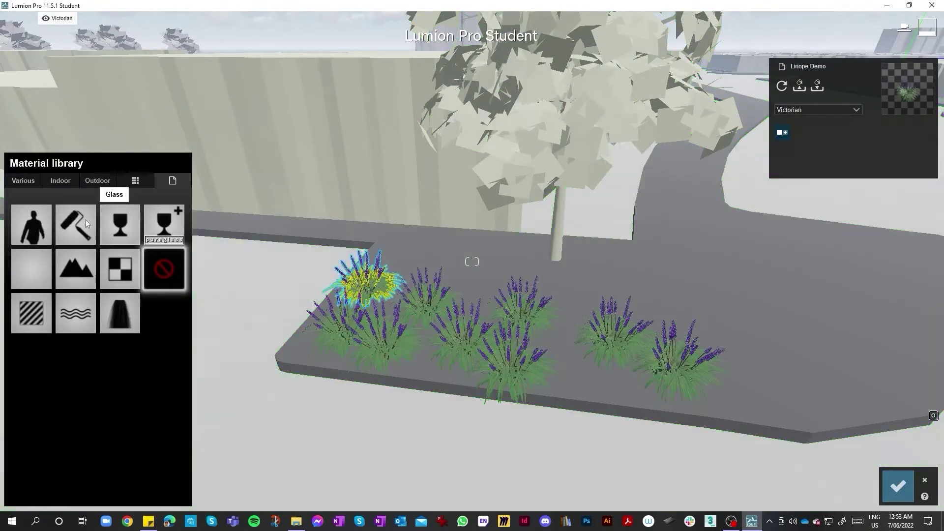
pyautogui.click(85, 219)
pyautogui.click(194, 430)
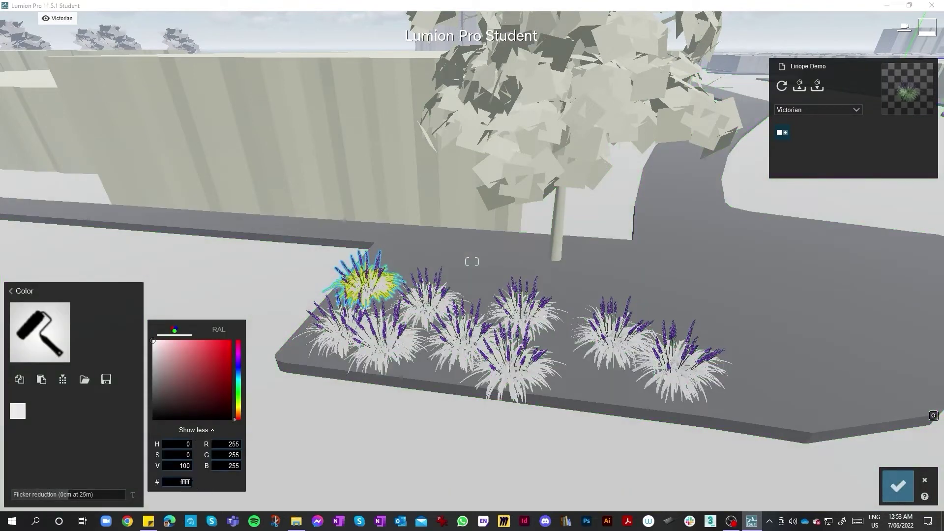
pyautogui.hotkey('ctrl', 'v')
pyautogui.click(319, 435)
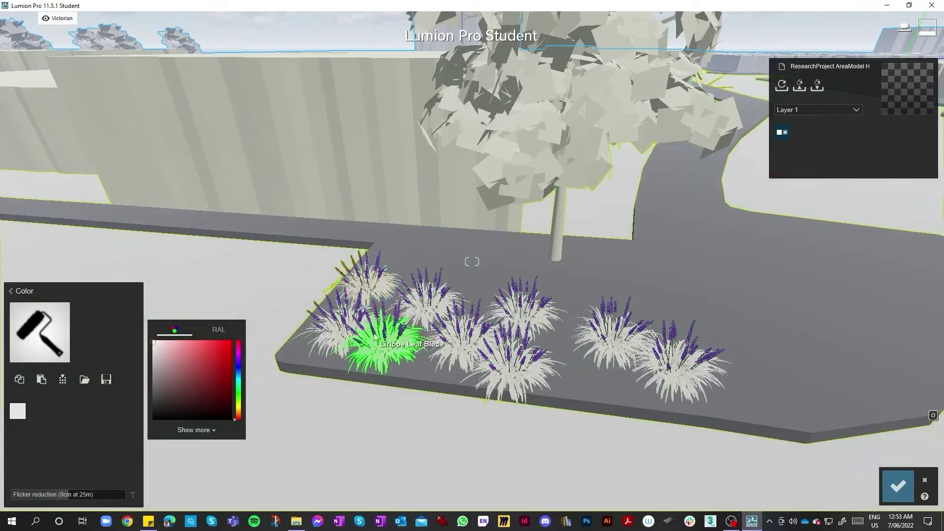
pyautogui.click(347, 316)
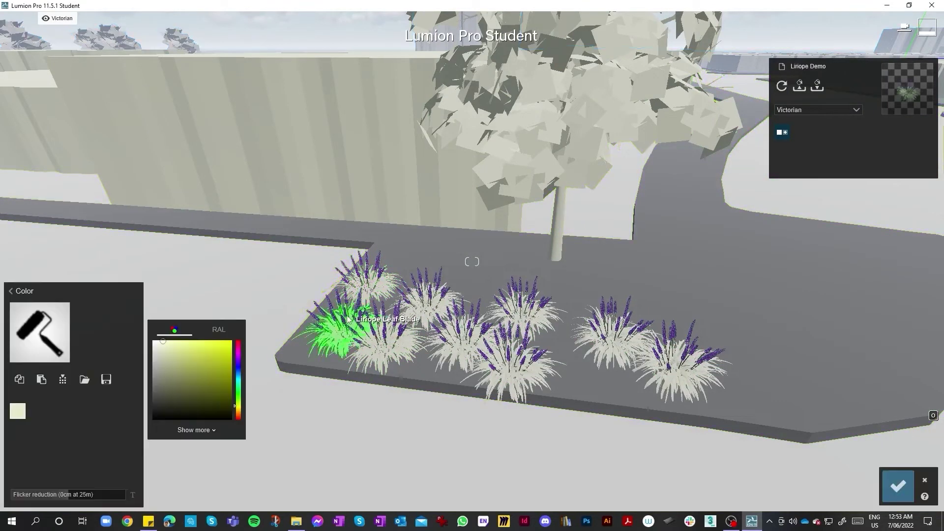
pyautogui.click(194, 431)
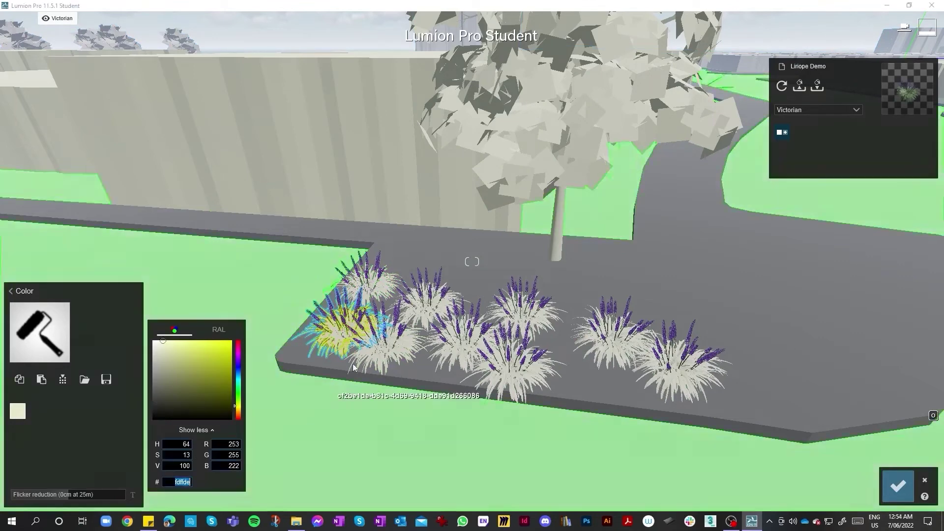
# Try to recolour the Liriope flower spikes with a Color material using hex fcfedd
pyautogui.click(379, 345)
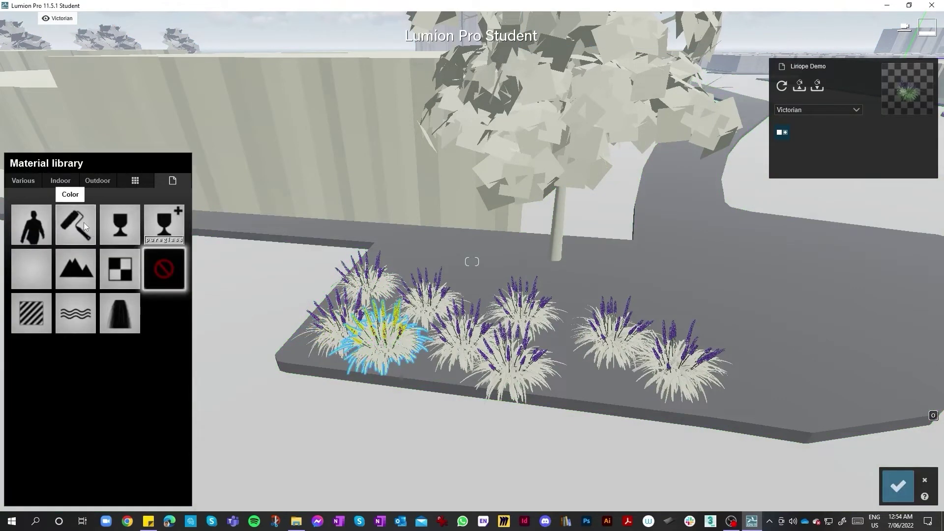
pyautogui.click(84, 223)
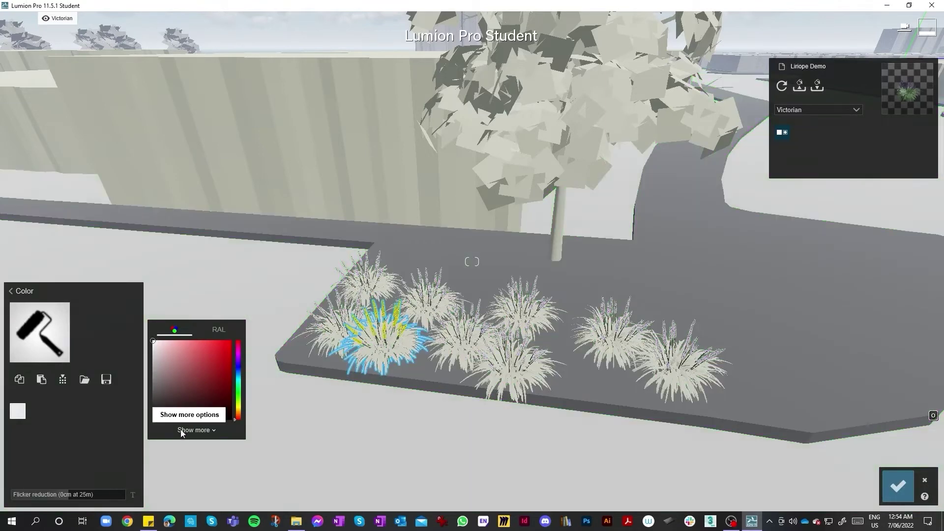
pyautogui.click(182, 431)
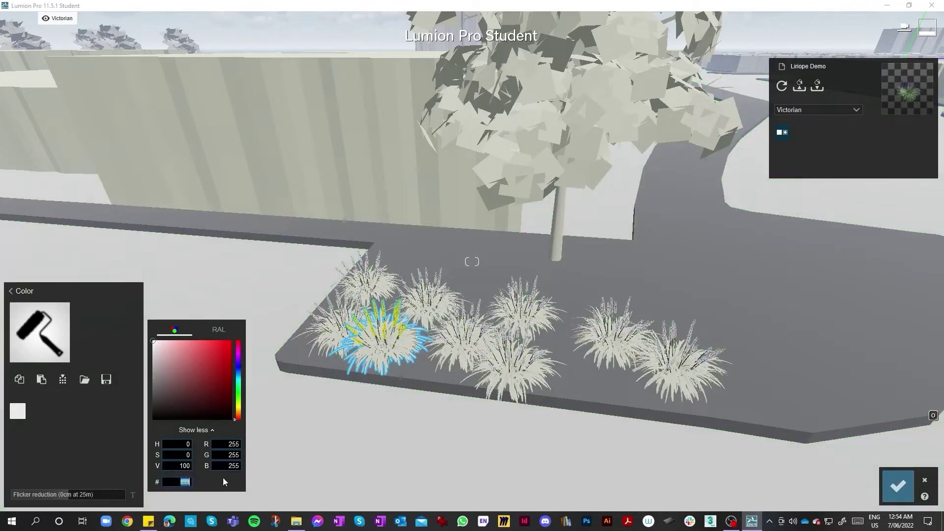
pyautogui.hotkey('ctrl', 'v')
pyautogui.click(260, 220)
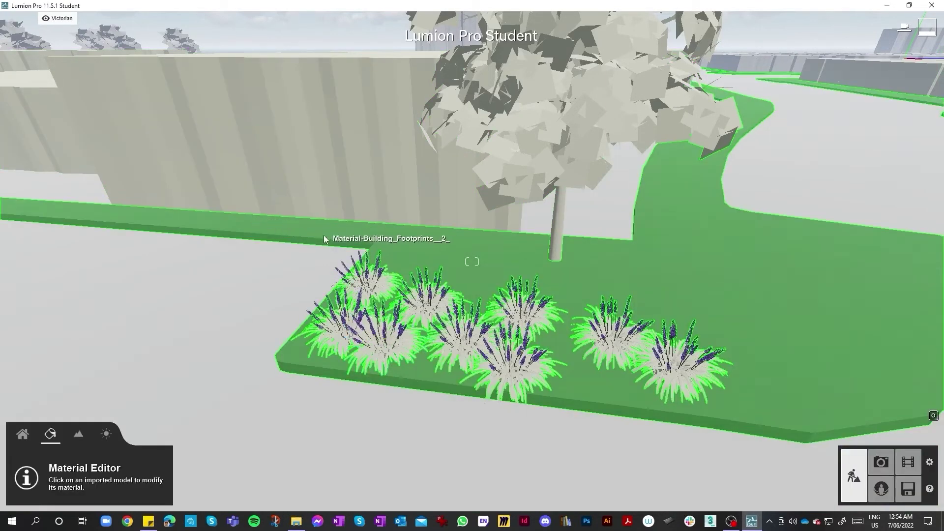
# Assign a Color material to the Gardenia shrubs in the planting bed at the far end of the street
pyautogui.click(390, 349)
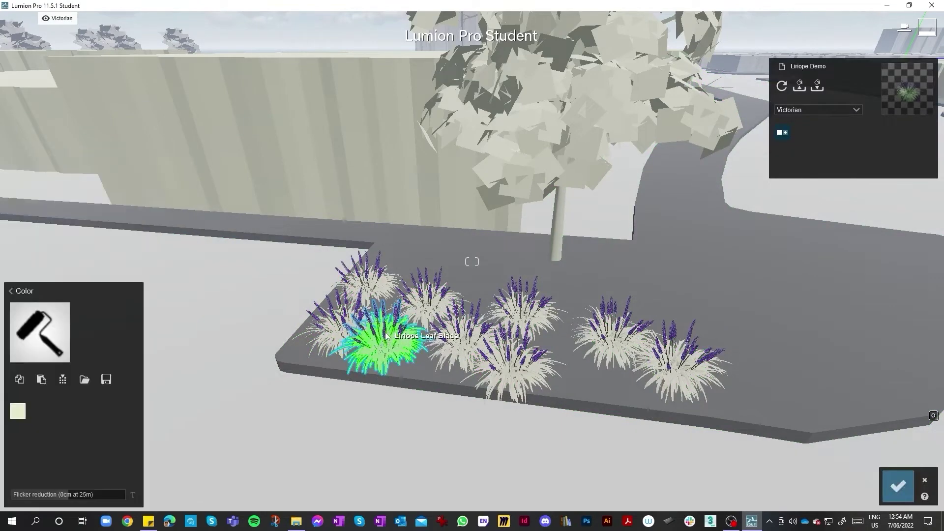
pyautogui.press('s')
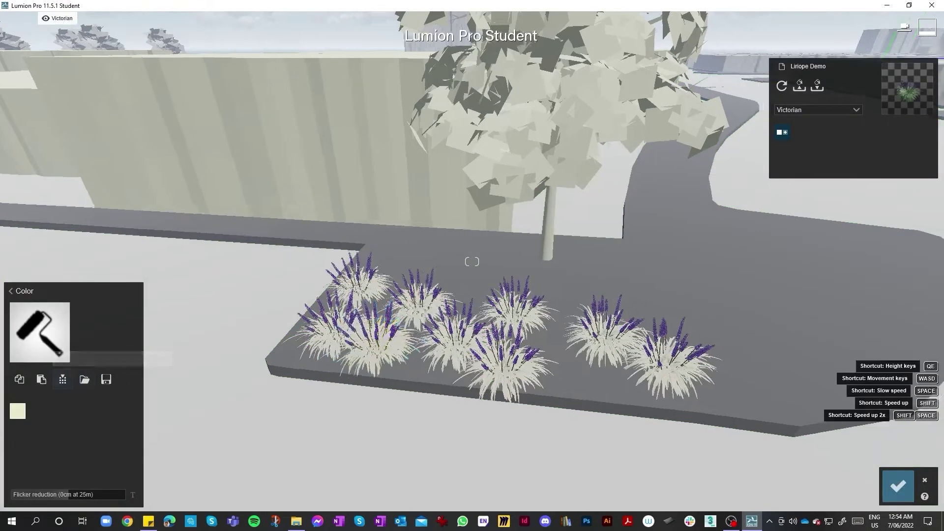
pyautogui.moveTo(472, 305); pyautogui.dragTo(418, 323, button='right')
pyautogui.press('w')
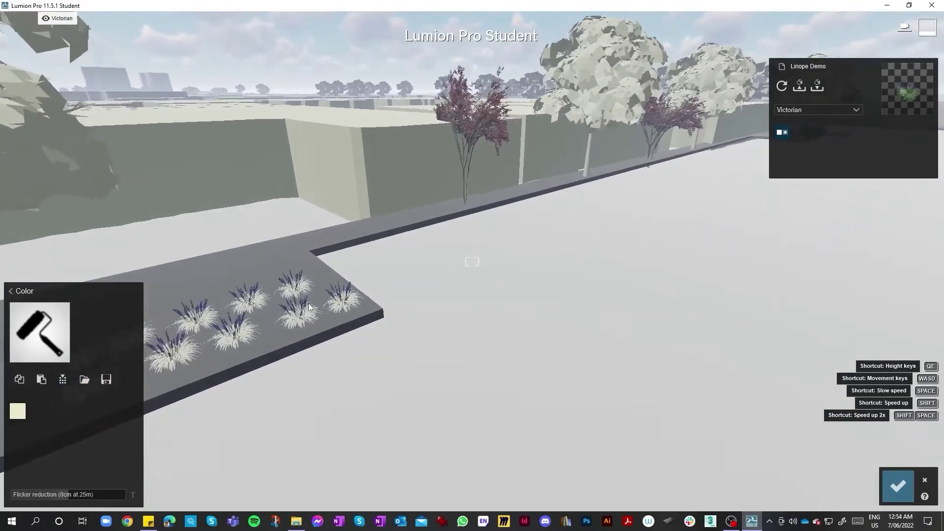
pyautogui.moveTo(216, 283); pyautogui.dragTo(279, 241, button='right')
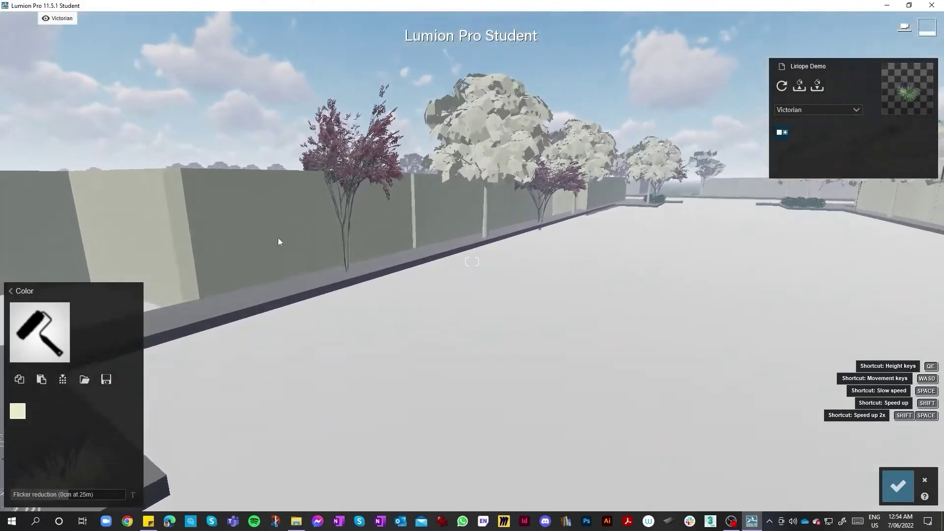
pyautogui.press('w')
pyautogui.moveTo(417, 269); pyautogui.dragTo(517, 276, button='right')
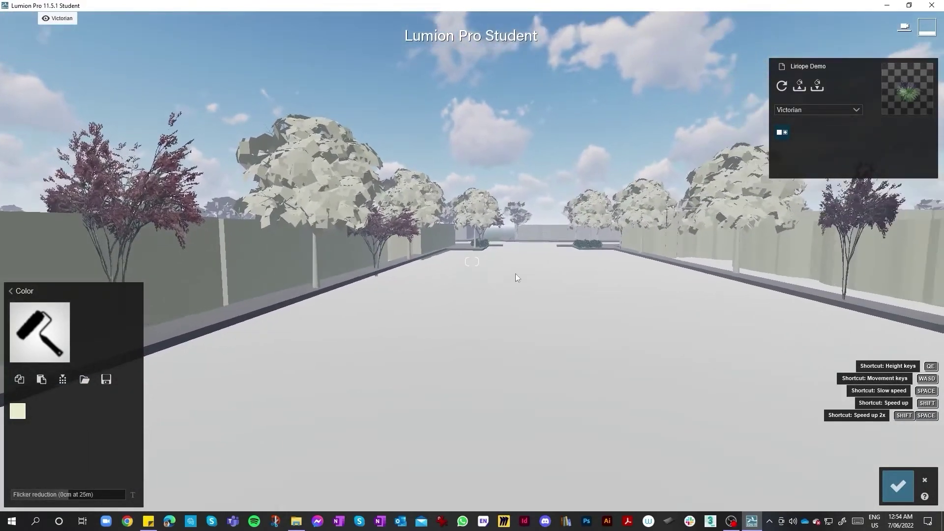
pyautogui.click(584, 248)
pyautogui.click(75, 224)
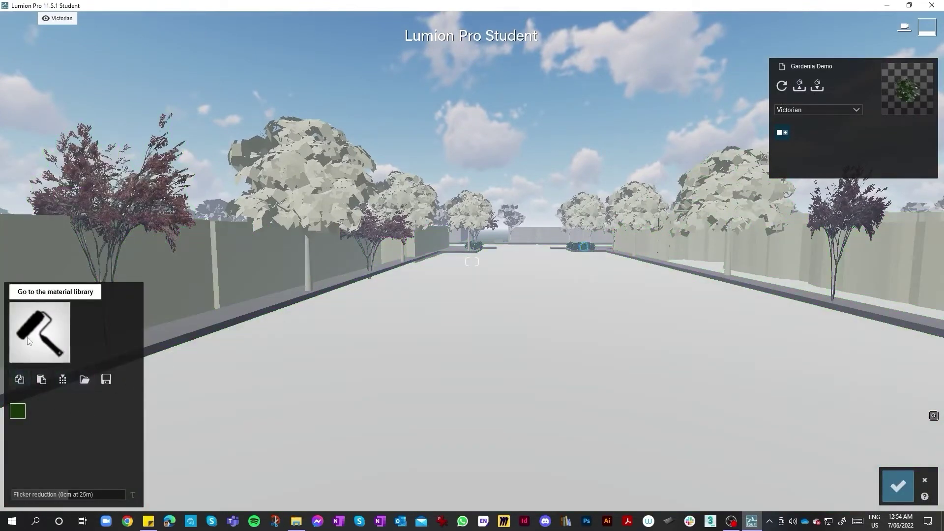
pyautogui.click(43, 340)
pyautogui.click(79, 224)
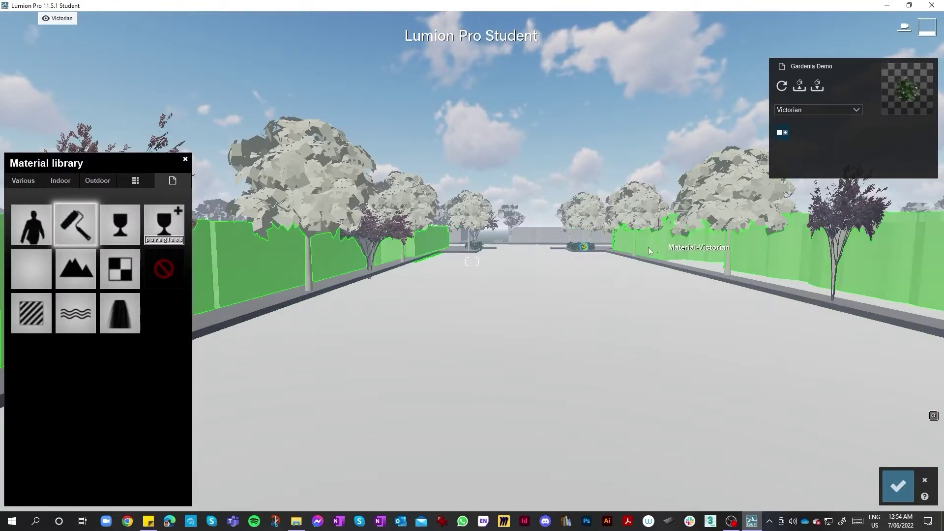
# Set the Gardenia shrubs' colour to hex fcfedd
pyautogui.click(13, 414)
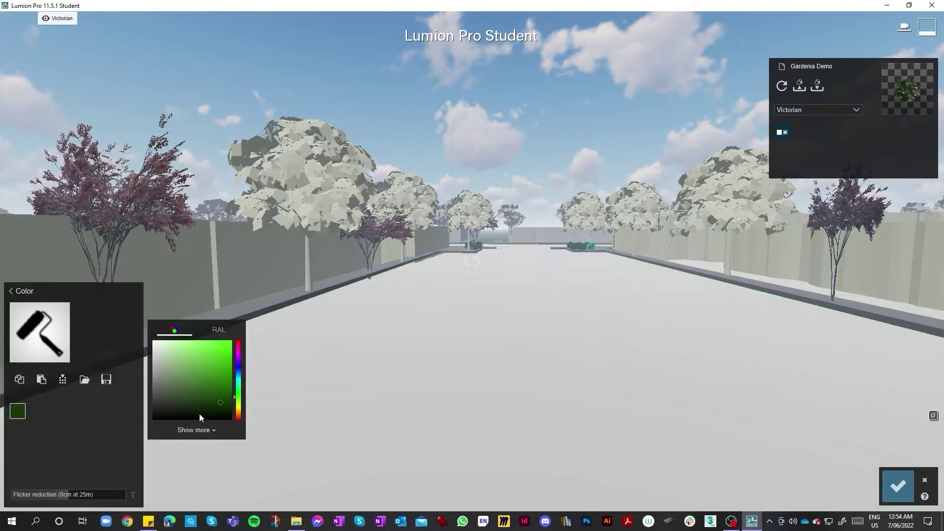
pyautogui.click(195, 430)
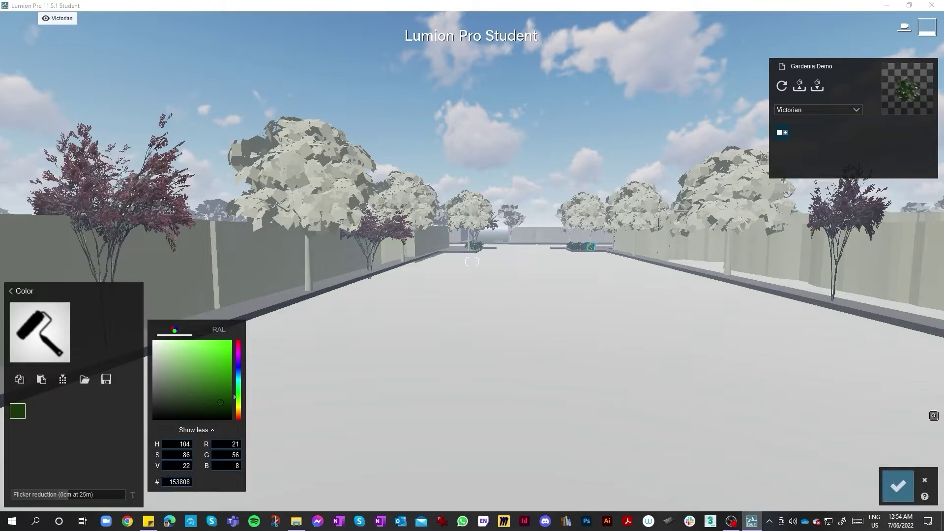
pyautogui.hotkey('ctrl', 'v')
pyautogui.press('Return')
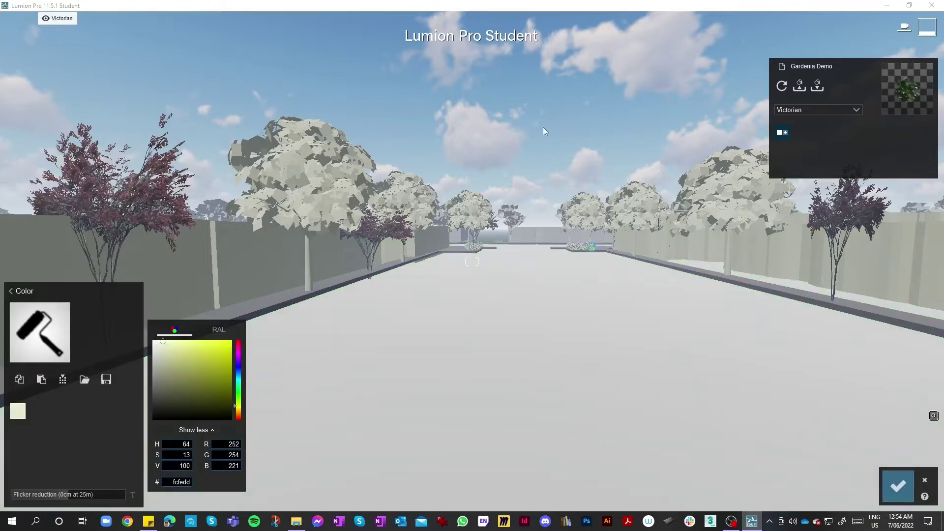
# Assign a Color material to the Japanese maple beside the building wall
pyautogui.moveTo(543, 127); pyautogui.dragTo(397, 178, button='right')
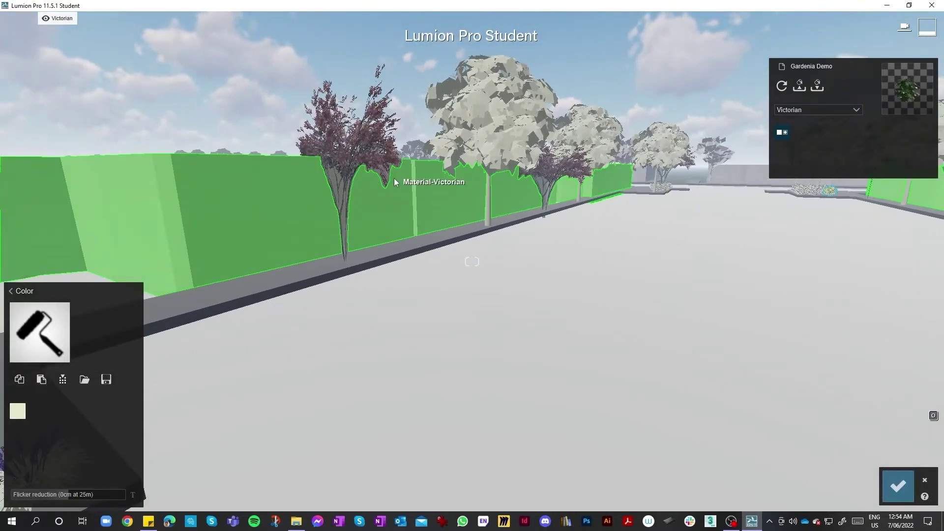
pyautogui.click(350, 168)
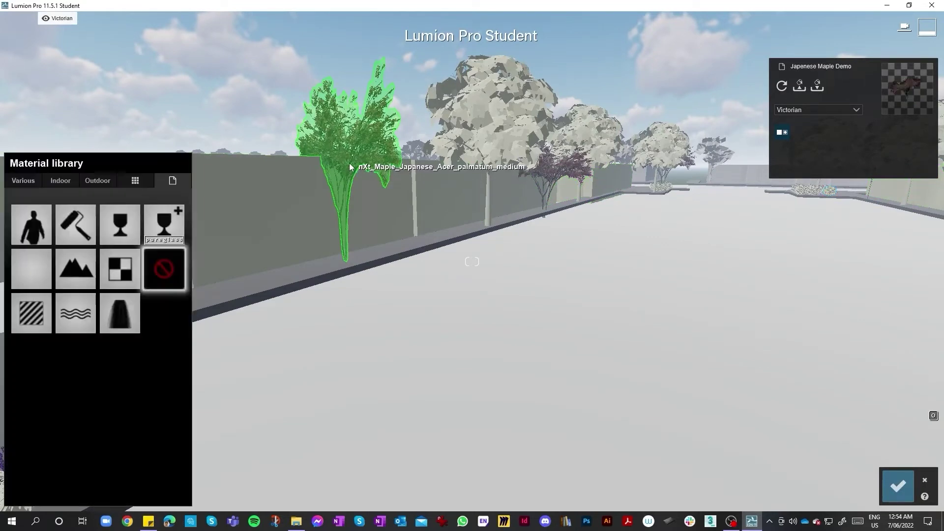
pyautogui.click(68, 230)
# Inspect the recoloured Japanese maples, other street trees and shrub beds along both sides of the street
pyautogui.moveTo(315, 295); pyautogui.dragTo(273, 296, button='right')
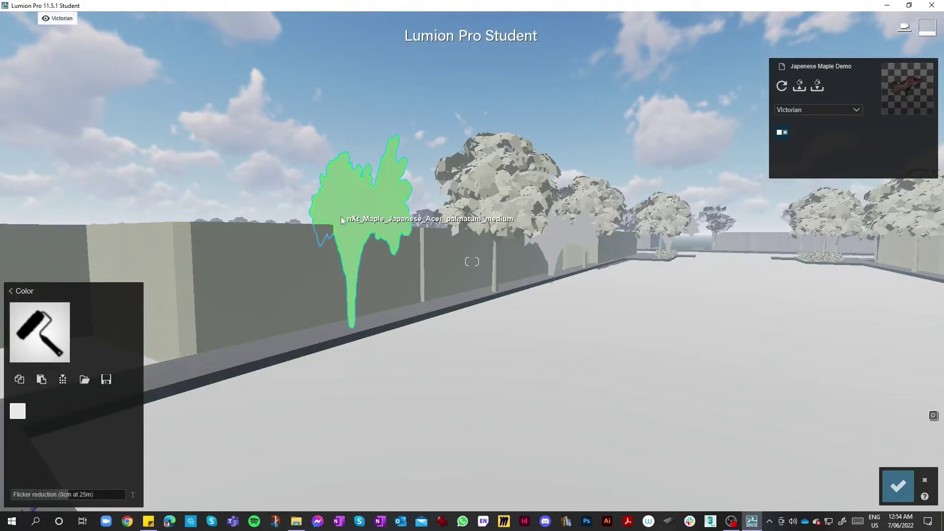
pyautogui.moveTo(341, 217); pyautogui.dragTo(352, 236, button='right')
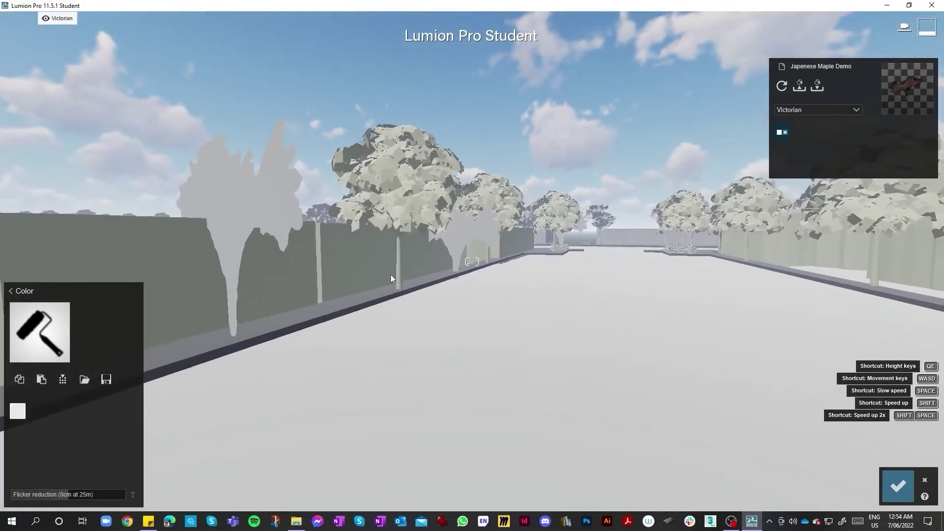
pyautogui.moveTo(436, 303); pyautogui.dragTo(565, 324, button='right')
pyautogui.press('w')
pyautogui.press('s')
pyautogui.press('w')
pyautogui.press('w')
pyautogui.press('s')
pyautogui.press('s')
pyautogui.press('w')
pyautogui.press('s')
pyautogui.press('w')
pyautogui.press('s')
pyautogui.press('w')
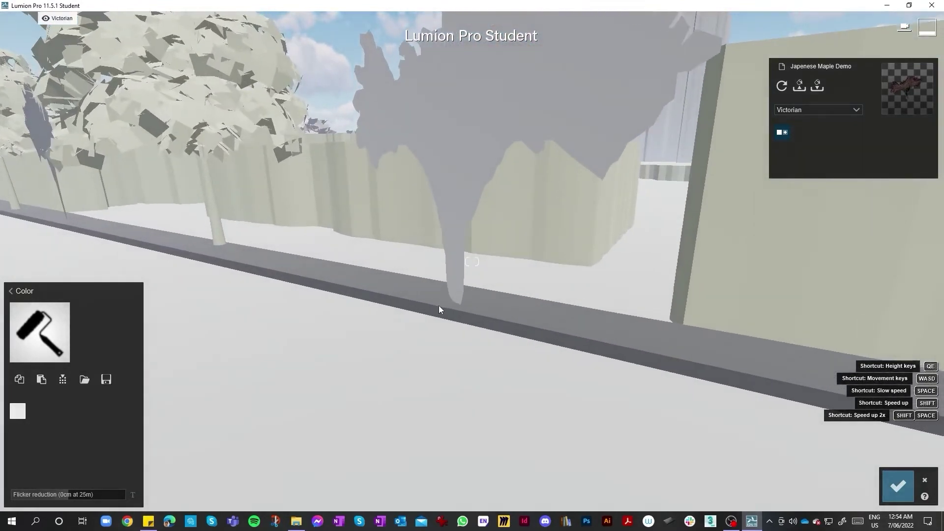
pyautogui.moveTo(439, 305); pyautogui.dragTo(444, 302, button='right')
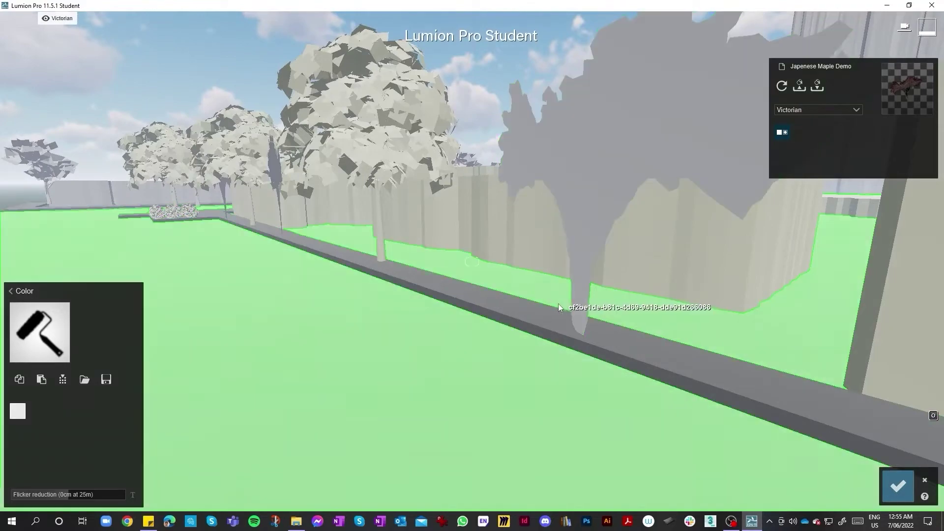
pyautogui.moveTo(502, 312); pyautogui.dragTo(817, 306, button='right')
pyautogui.press('w')
pyautogui.press('s')
pyautogui.press('w')
pyautogui.press('s')
pyautogui.press('w')
pyautogui.press('s')
pyautogui.press('w')
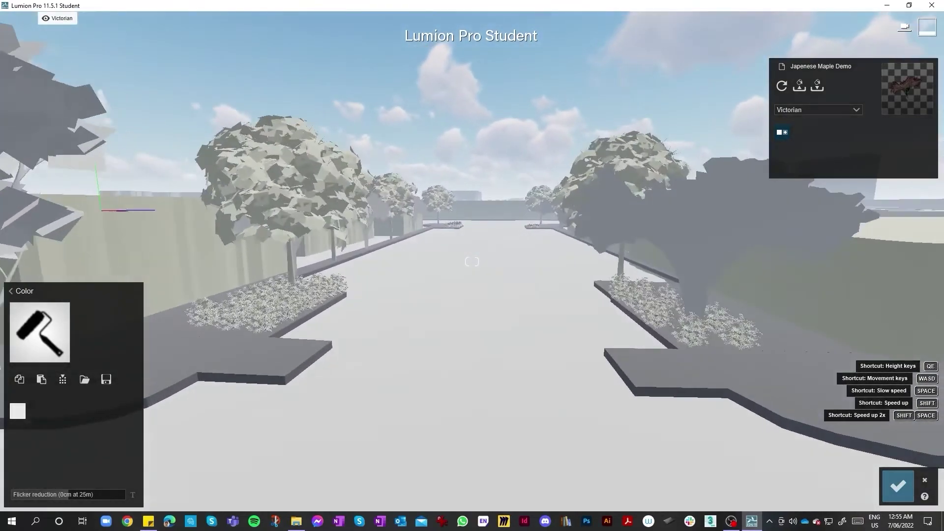
pyautogui.click(11, 296)
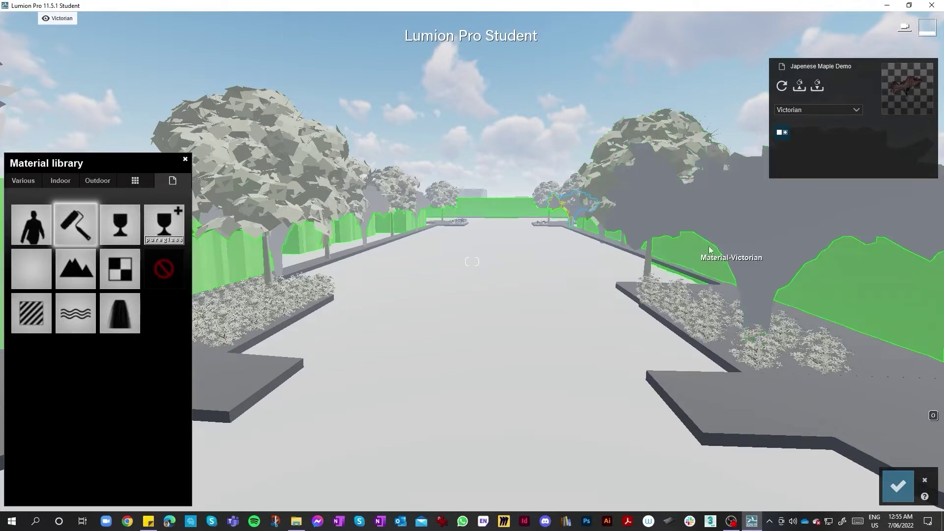
pyautogui.click(760, 229)
pyautogui.click(805, 111)
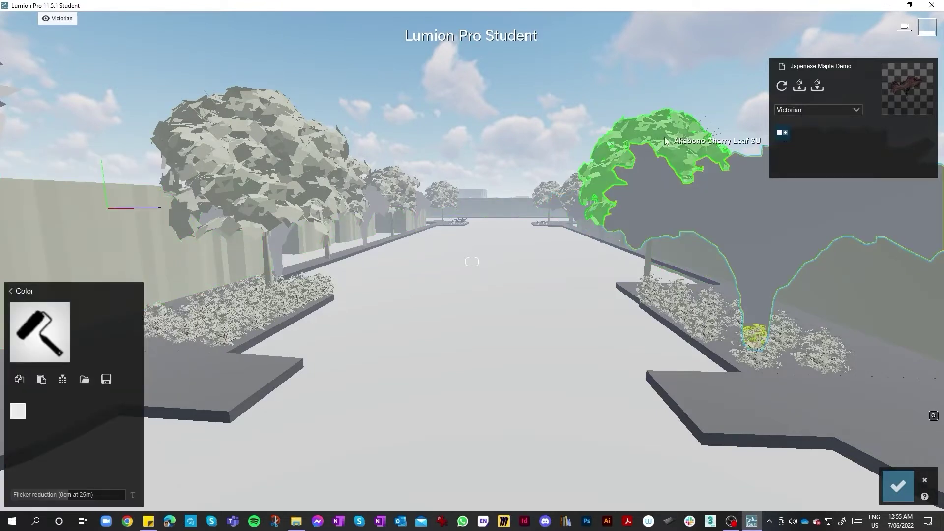
pyautogui.click(11, 290)
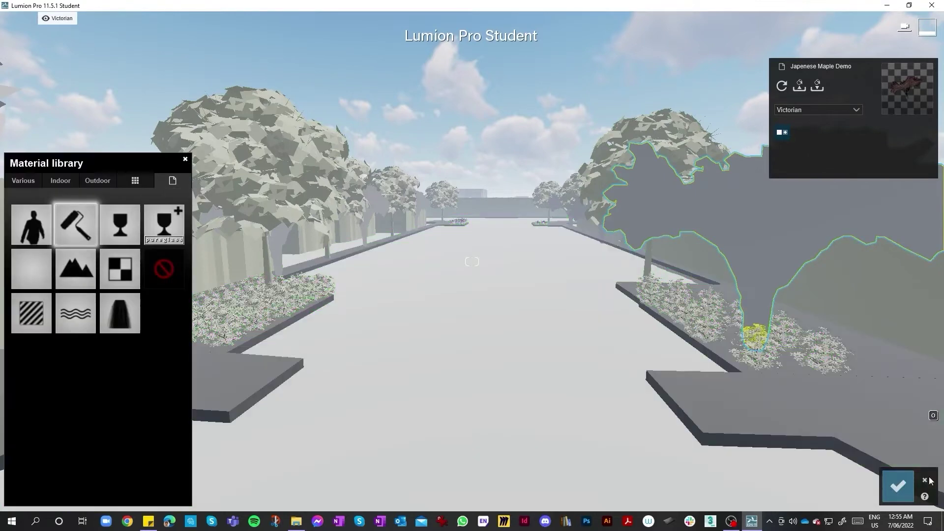
pyautogui.click(925, 480)
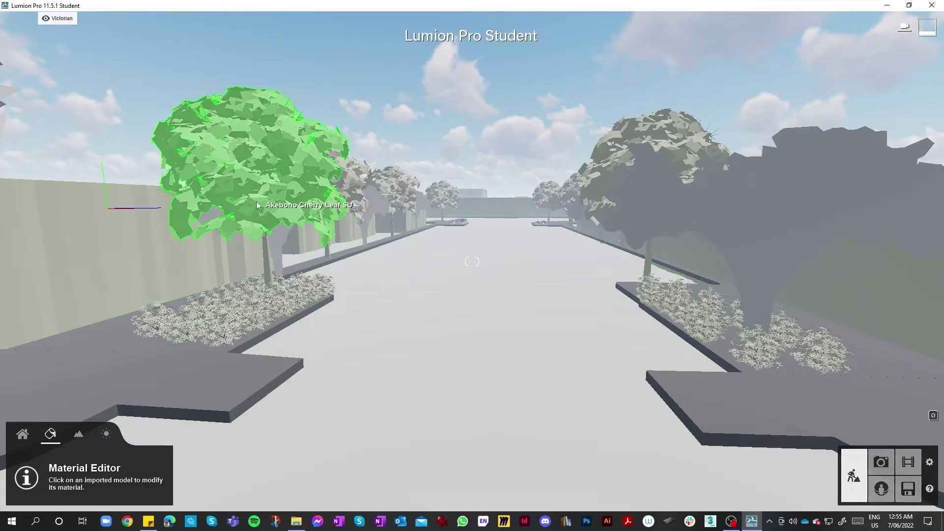
# Check the weeping birch foliage's hex colour beside the planting bed and reapply its Color material
pyautogui.click(22, 434)
pyautogui.click(50, 434)
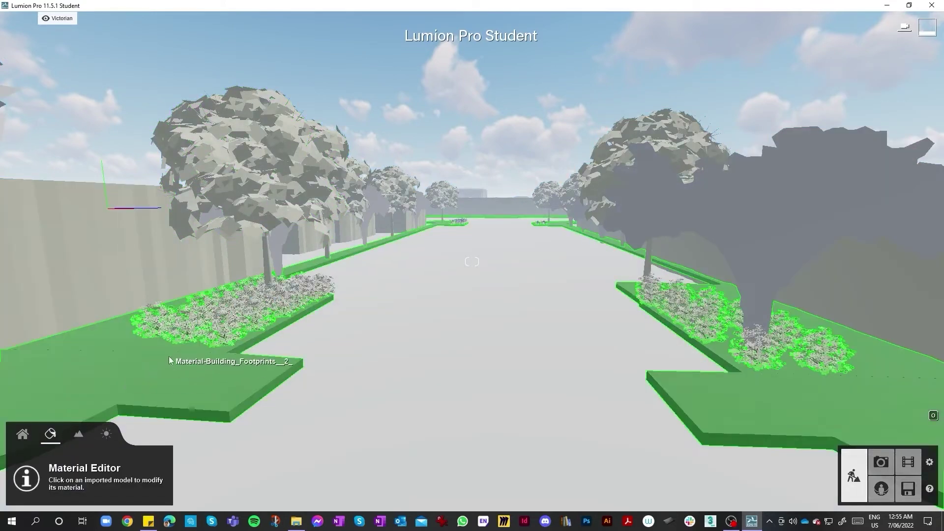
pyautogui.click(212, 211)
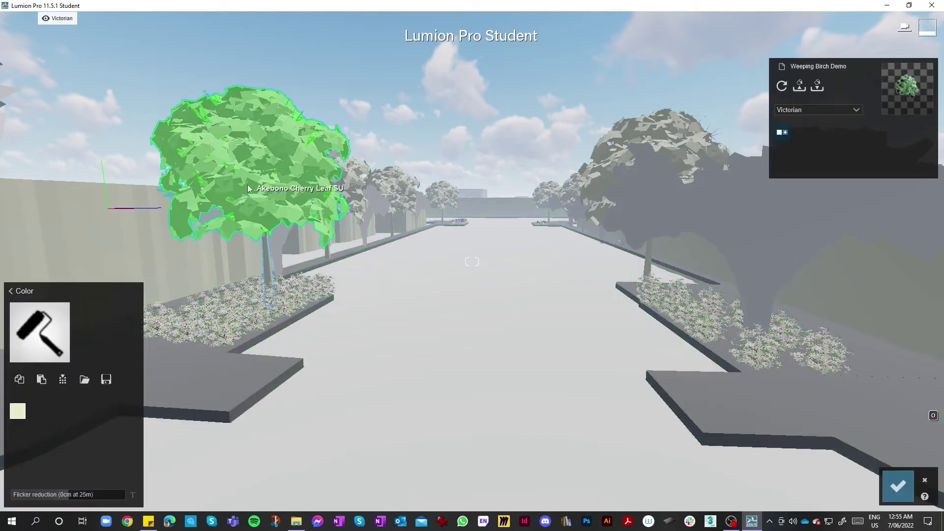
pyautogui.click(15, 413)
pyautogui.click(193, 429)
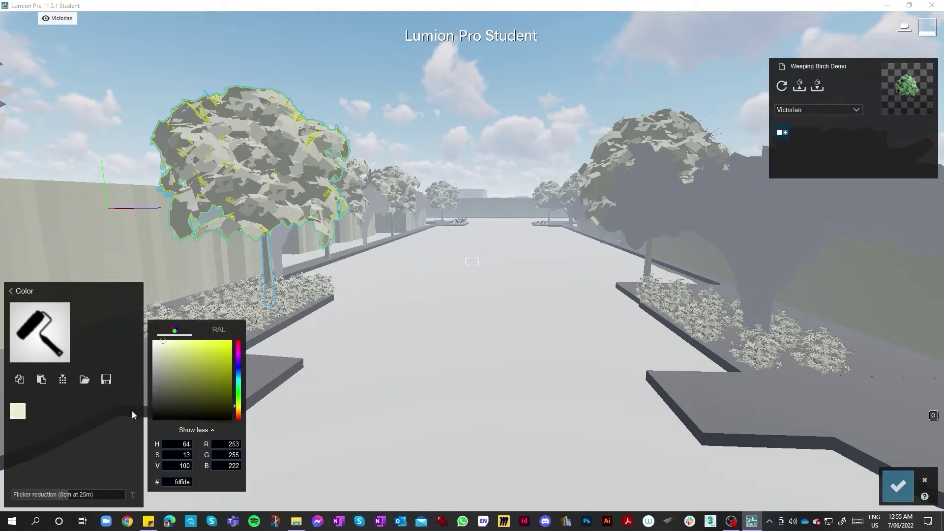
pyautogui.click(26, 294)
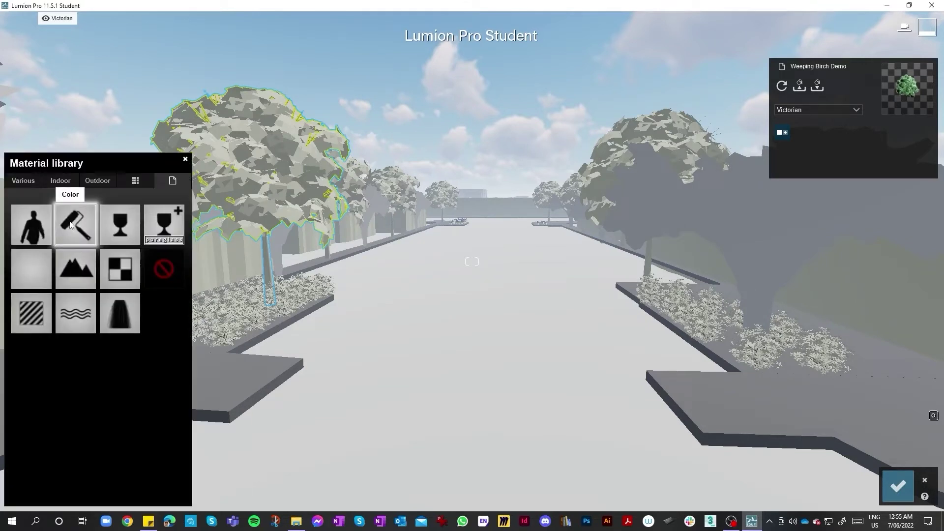
pyautogui.click(76, 226)
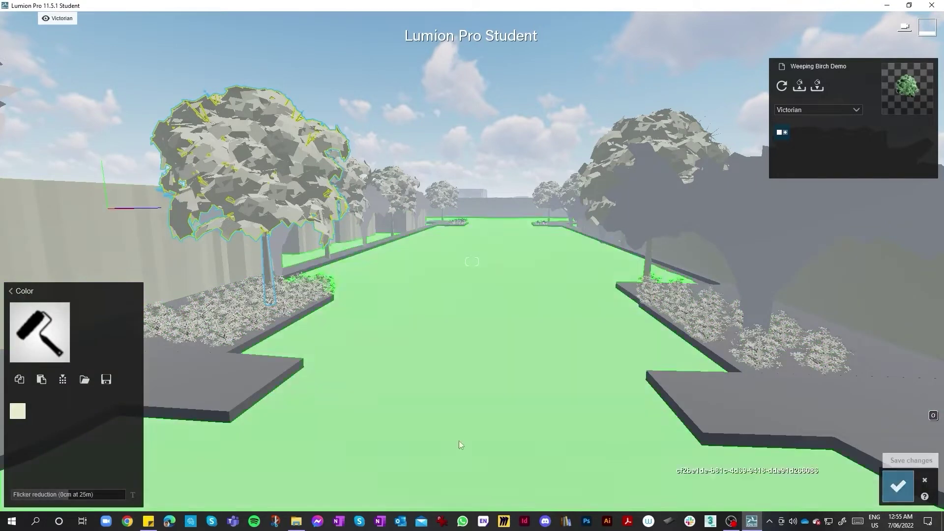
pyautogui.click(13, 412)
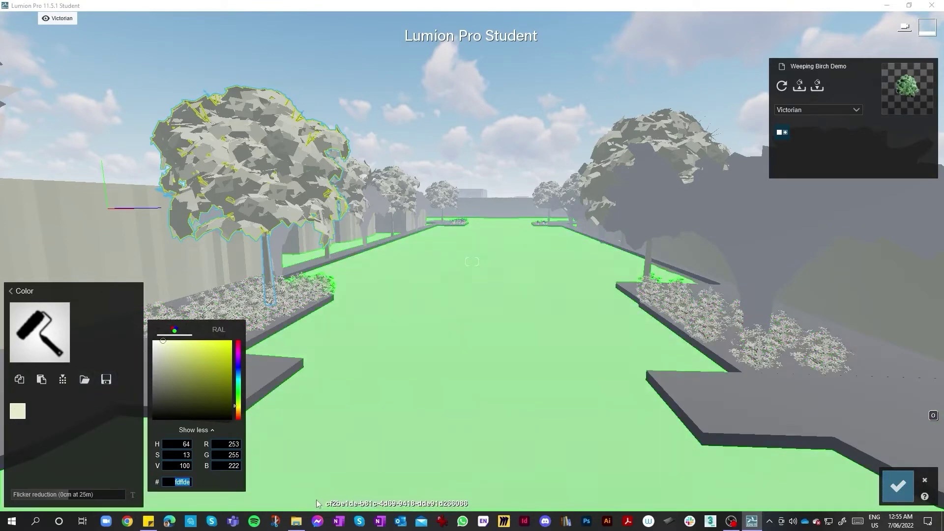
pyautogui.moveTo(365, 424); pyautogui.dragTo(329, 411, button='right')
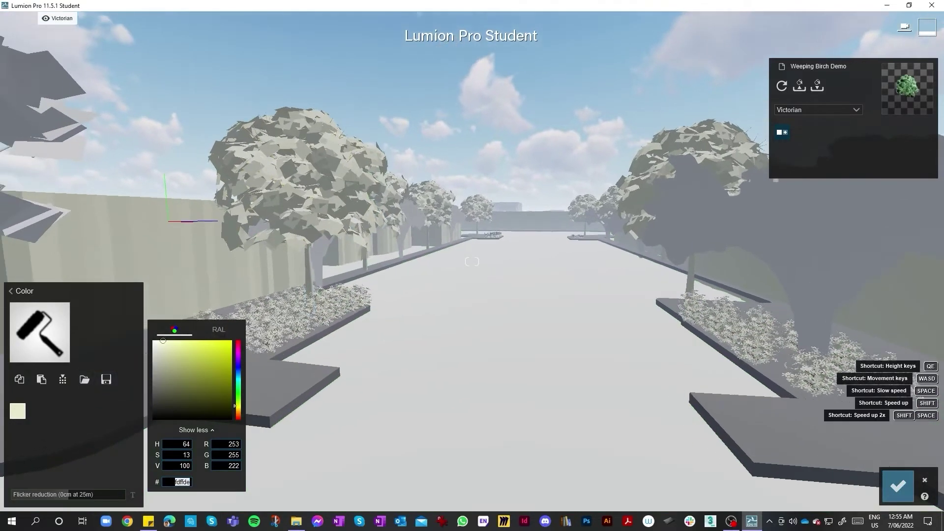
pyautogui.press('w')
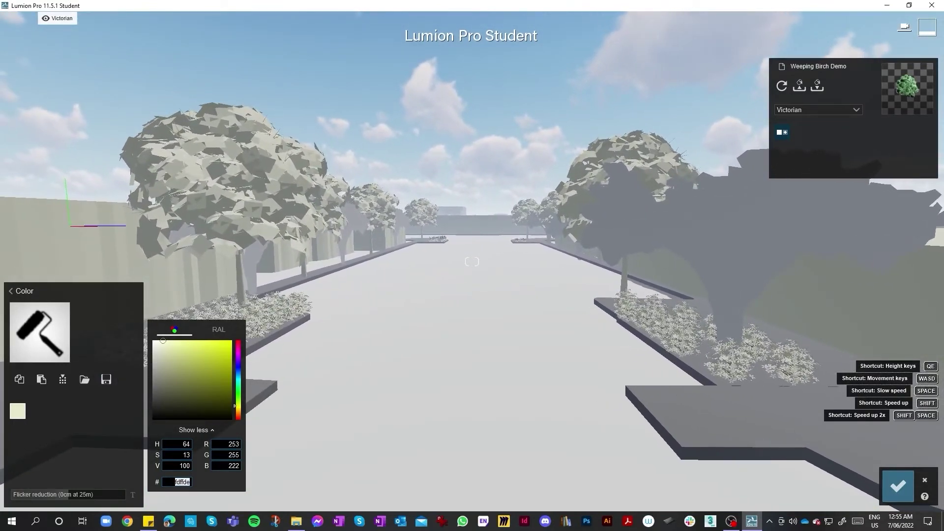
pyautogui.press('w')
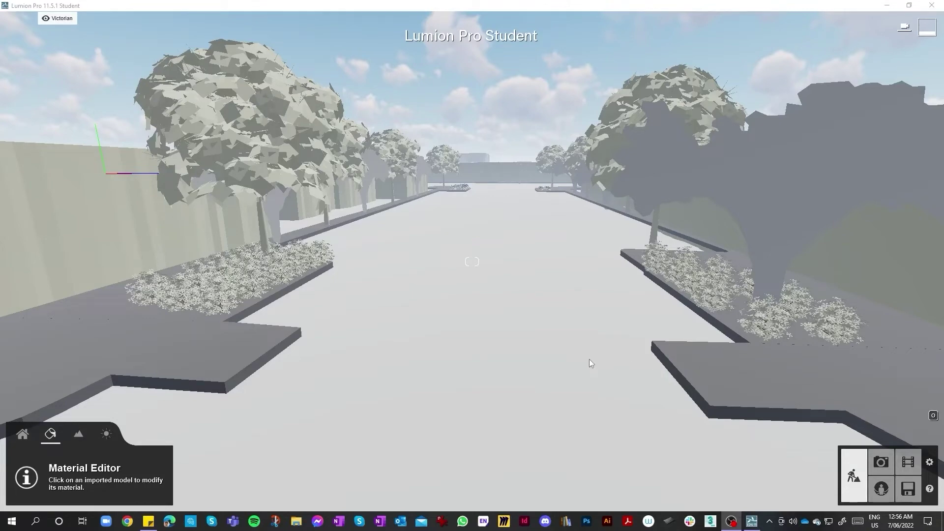
# Frame the view along the street, switch to Movie mode and start recording a clip in slot 1
pyautogui.rightClick(568, 381)
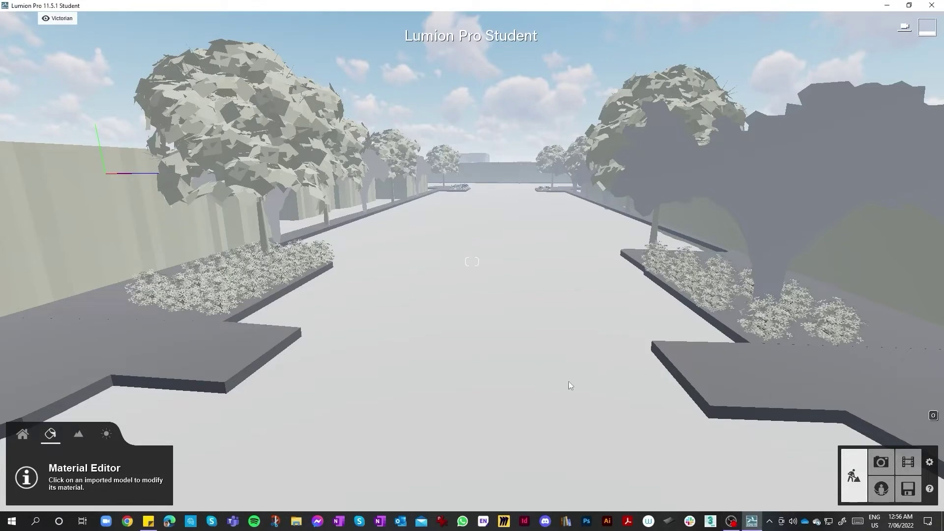
pyautogui.moveTo(500, 362); pyautogui.dragTo(527, 339, button='right')
pyautogui.moveTo(563, 386); pyautogui.dragTo(473, 362, button='right')
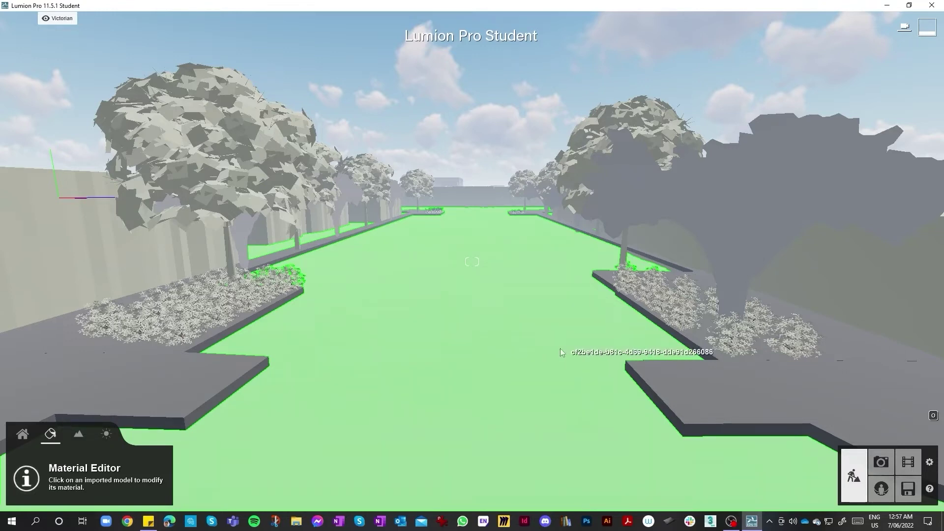
pyautogui.click(908, 463)
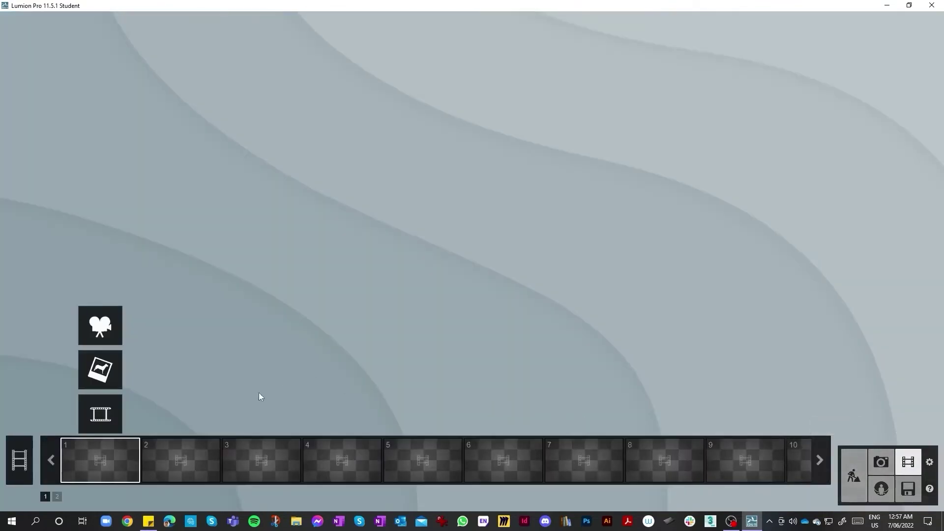
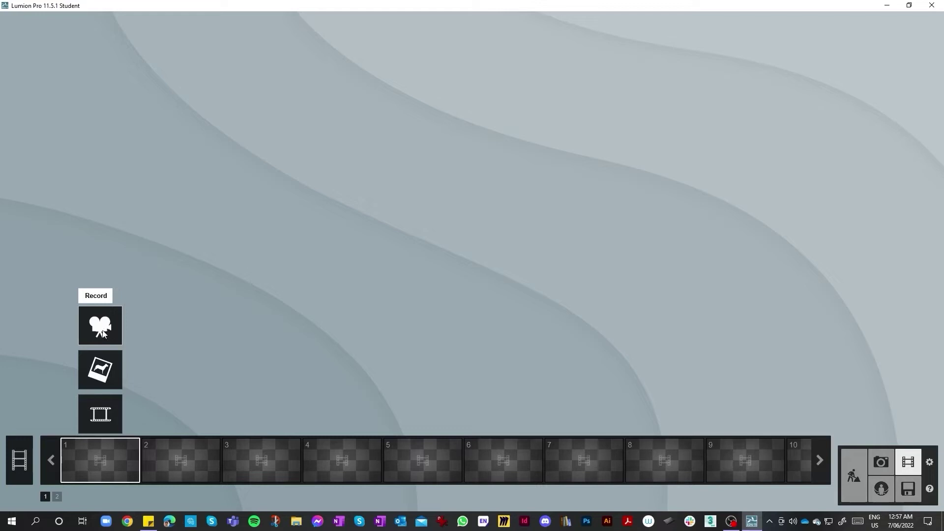
pyautogui.click(107, 330)
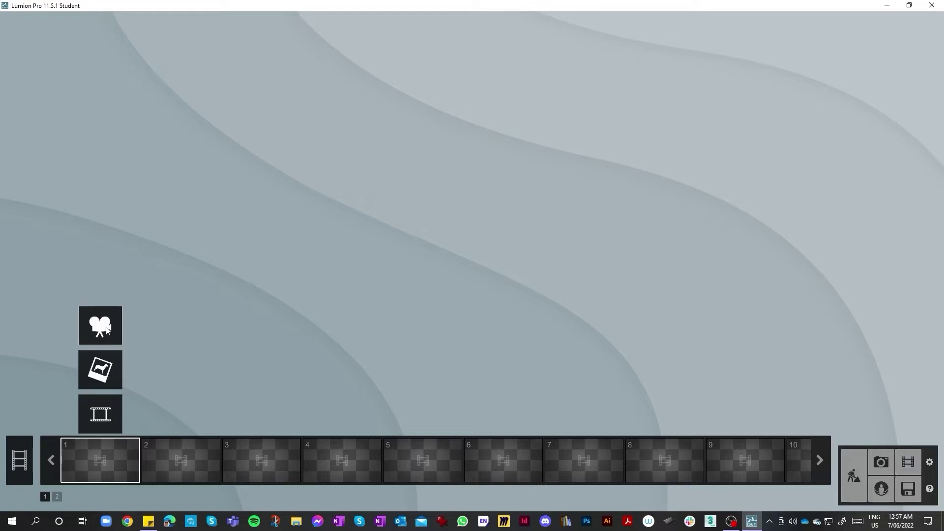
# Position the clip camera at the near end of the street, looking straight down the road between the planting beds
pyautogui.moveTo(488, 196)
pyautogui.mouseDown(button='right')
pyautogui.moveTo(481, 220)
pyautogui.moveTo(484, 179)
pyautogui.moveTo(478, 237)
pyautogui.moveTo(483, 198)
pyautogui.moveTo(483, 210)
pyautogui.mouseUp(button='right')
pyautogui.press('w')
pyautogui.press('s')
pyautogui.press('w')
pyautogui.moveTo(427, 272); pyautogui.dragTo(429, 260, button='right')
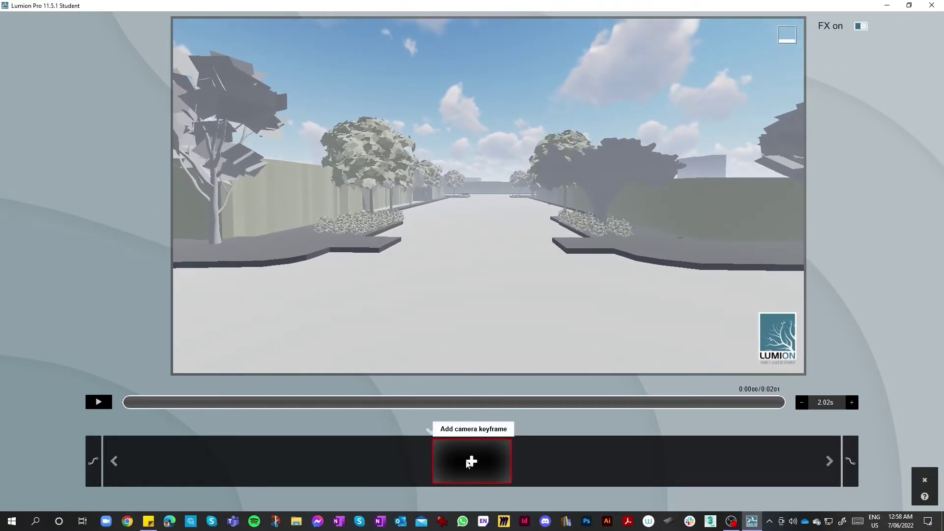
# Lower the camera's eye level in small increments to 166.23 m
pyautogui.moveTo(423, 286)
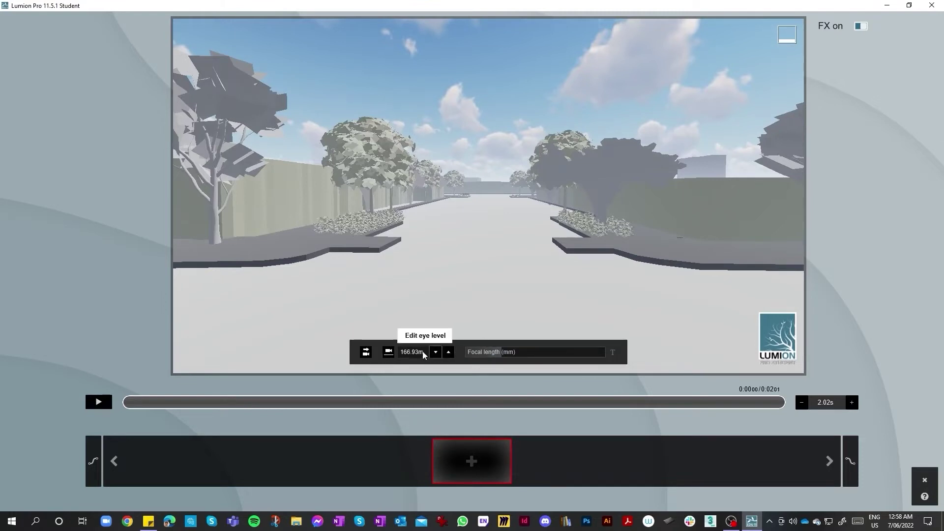
pyautogui.click(441, 357)
pyautogui.click(440, 357)
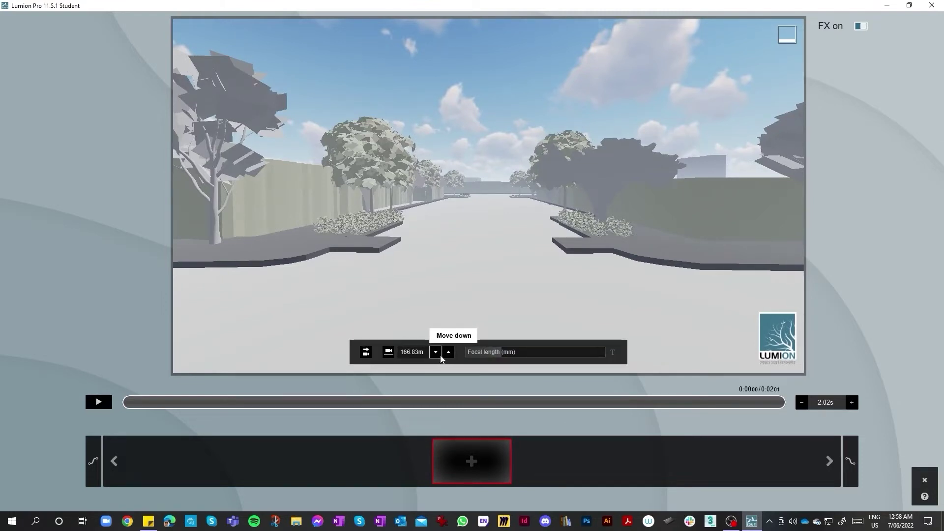
pyautogui.click(436, 352)
pyautogui.click(436, 353)
pyautogui.click(436, 352)
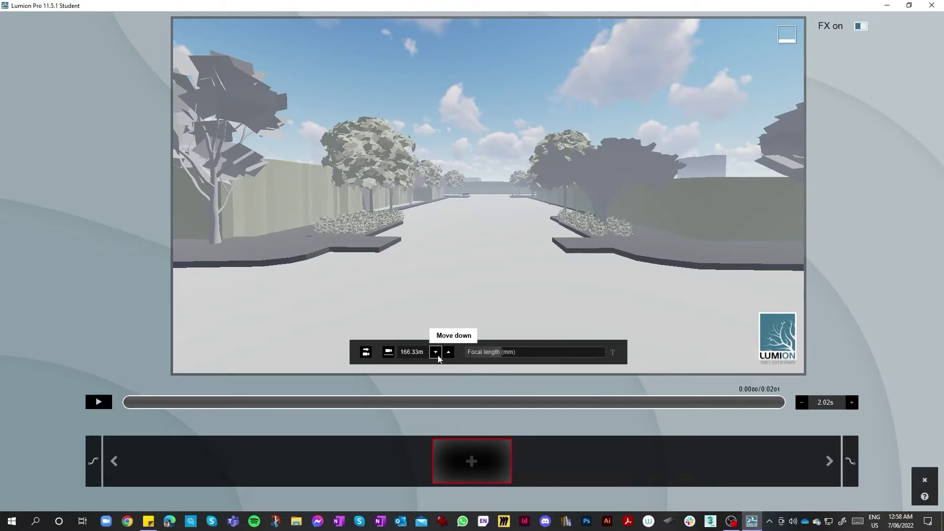
pyautogui.click(438, 356)
# Set the camera's eye level to 180 m
pyautogui.click(402, 355)
pyautogui.moveTo(420, 353); pyautogui.dragTo(380, 354)
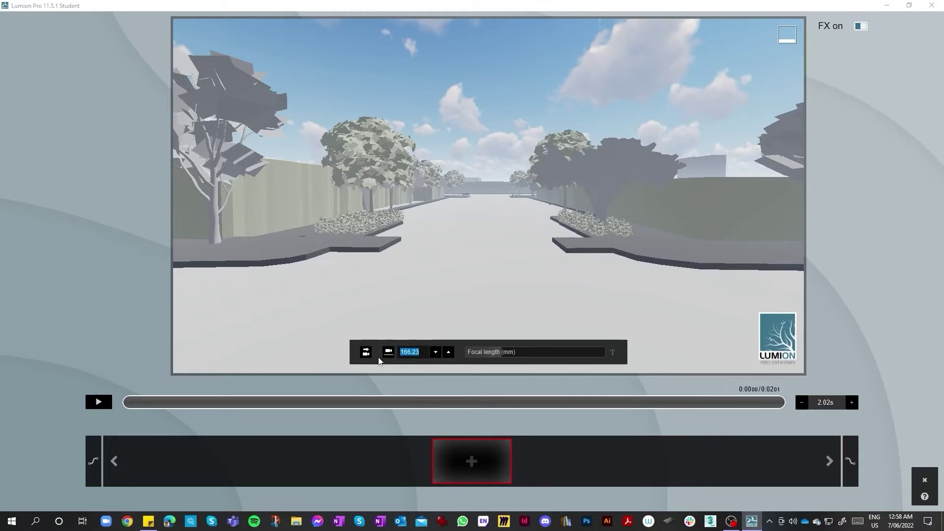
pyautogui.write('1')
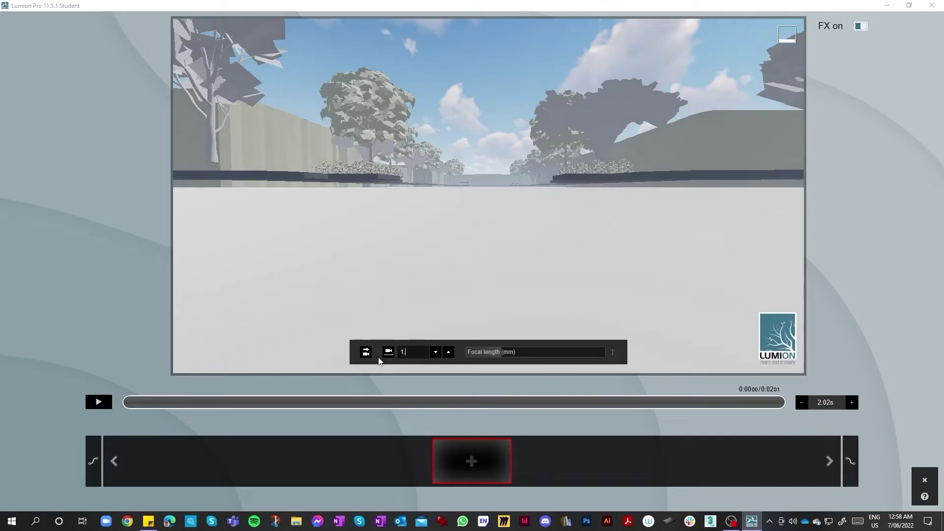
pyautogui.write('.8')
pyautogui.press('BackSpace')
pyautogui.write('0')
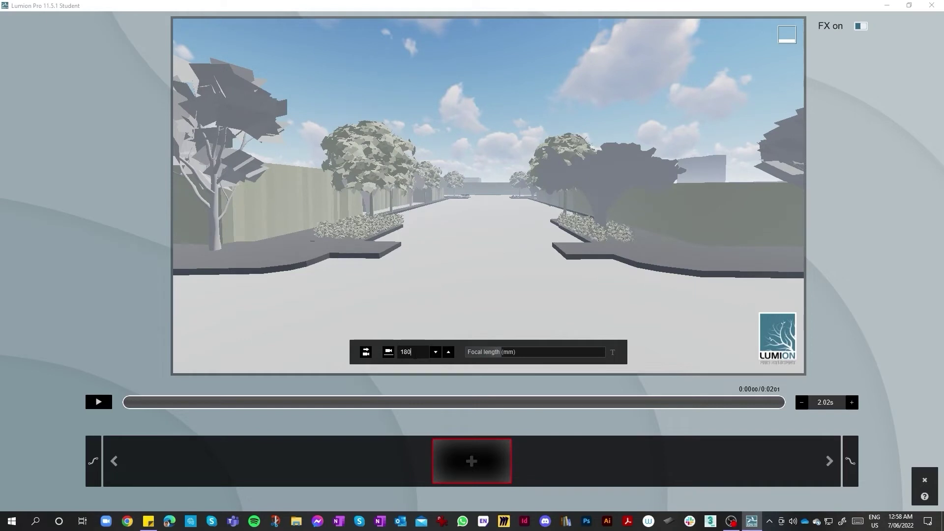
pyautogui.press('BackSpace')
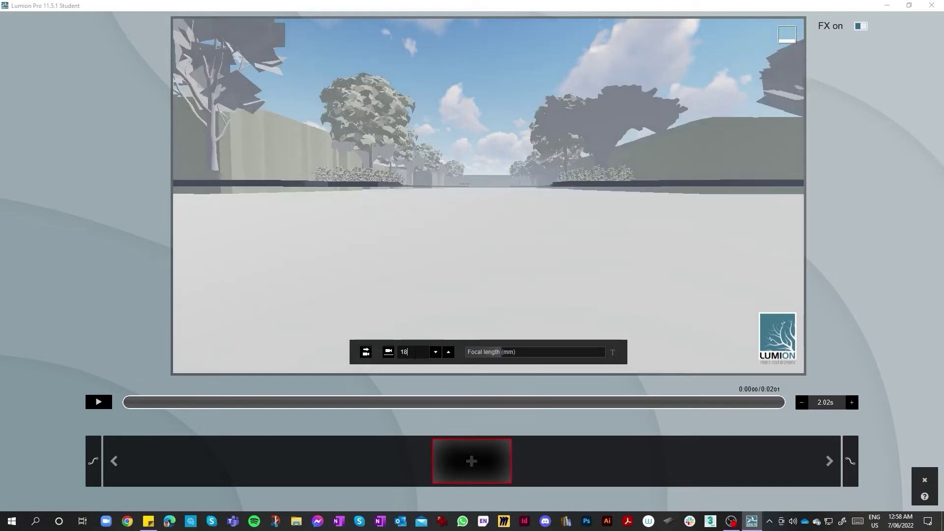
pyautogui.write('0')
pyautogui.press('BackSpace')
pyautogui.press('BackSpace')
pyautogui.press('BackSpace')
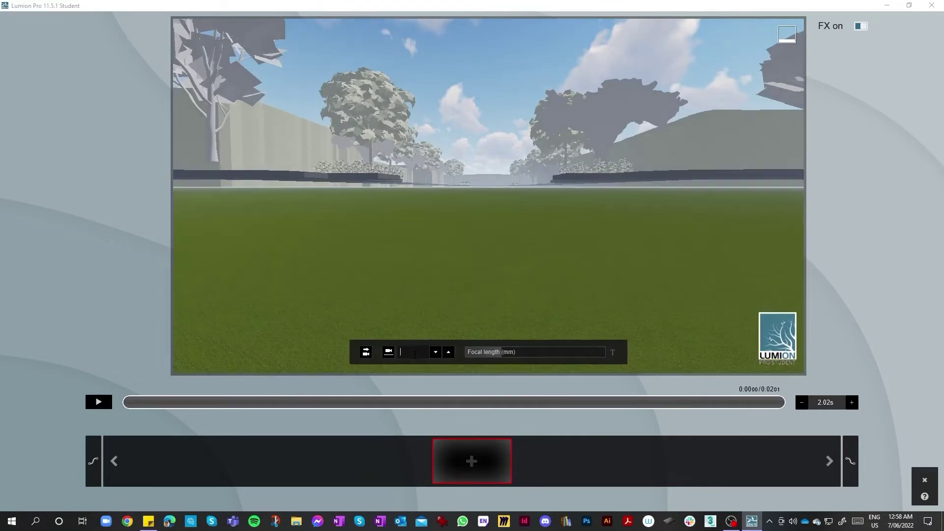
pyautogui.write('1')
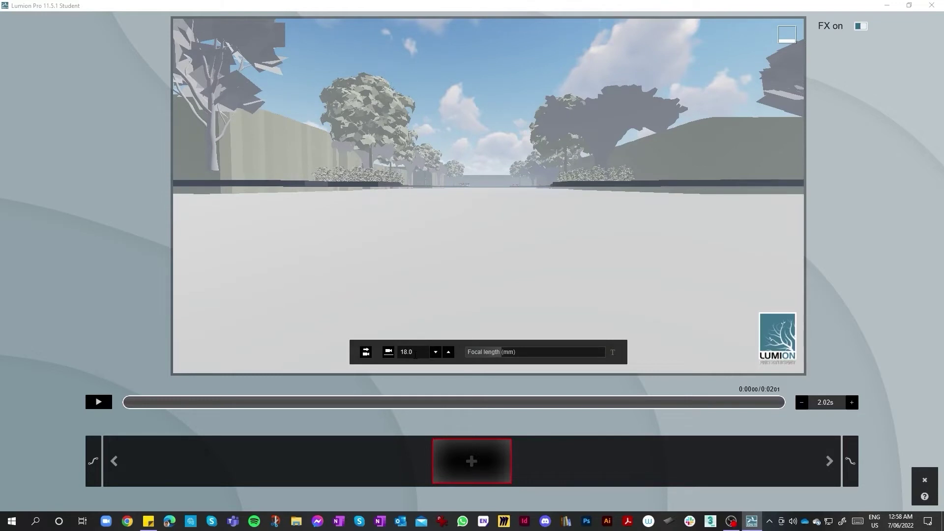
pyautogui.write('80')
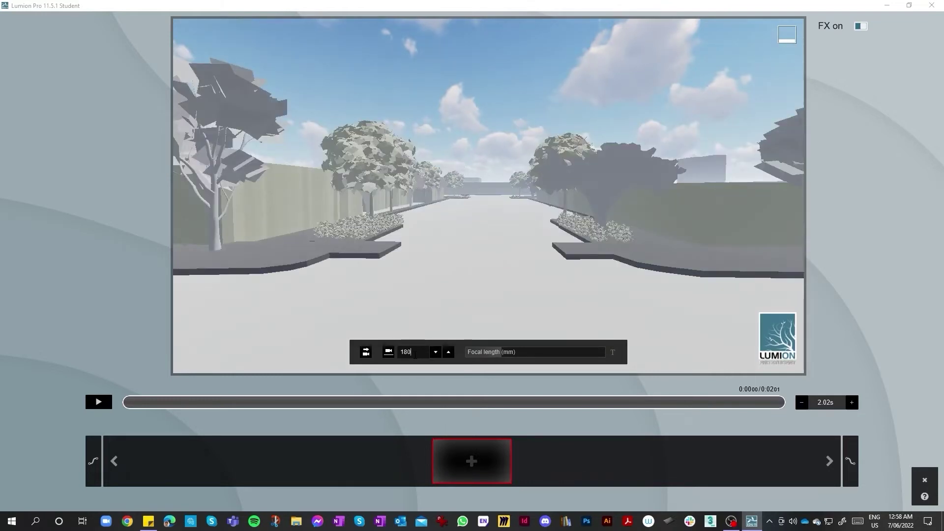
# Set the camera's eye level to 150 m with the view aimed along the street
pyautogui.write('s')
pyautogui.moveTo(472, 230); pyautogui.dragTo(472, 230, button='right')
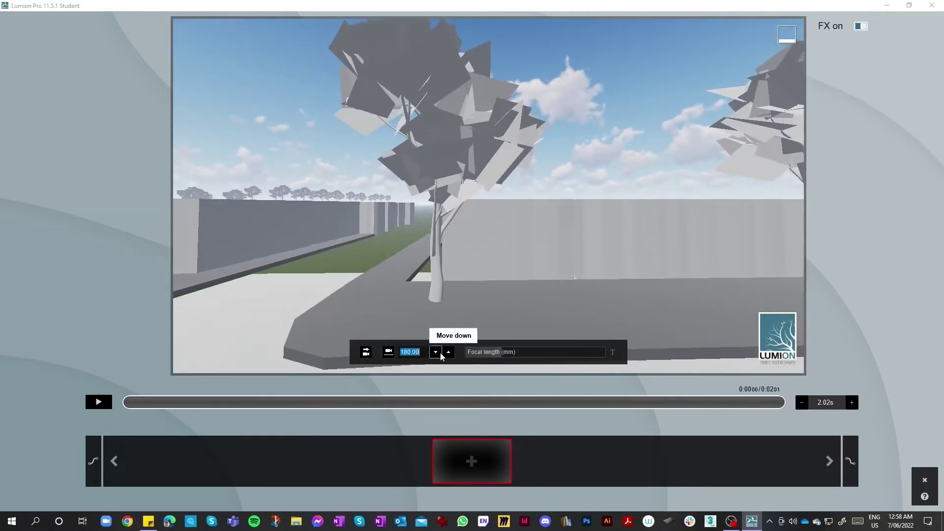
pyautogui.click(437, 352)
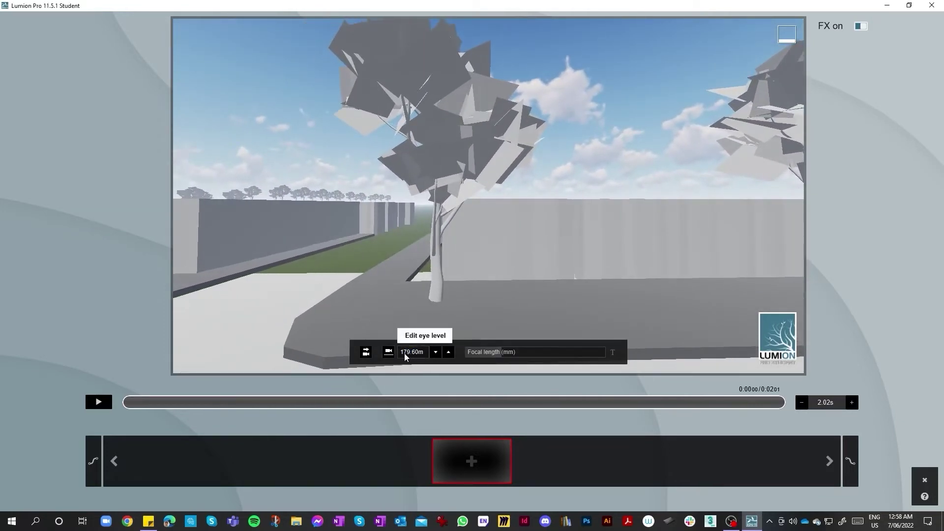
pyautogui.moveTo(406, 352); pyautogui.dragTo(421, 352)
pyautogui.write('150')
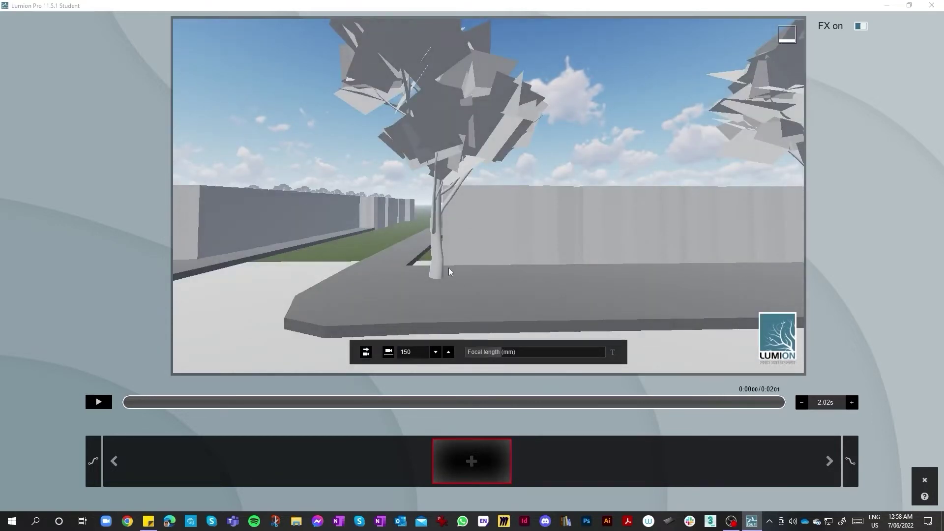
pyautogui.moveTo(449, 268); pyautogui.dragTo(427, 265, button='right')
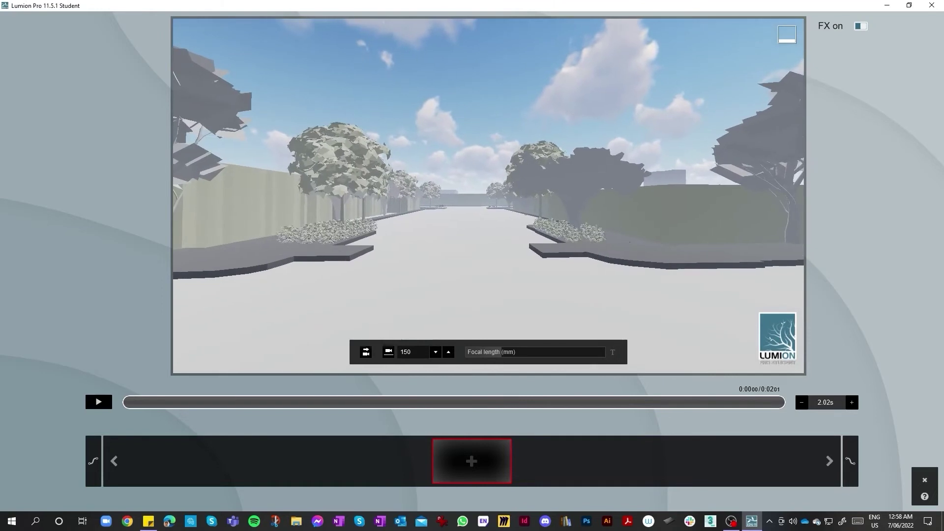
pyautogui.click(441, 353)
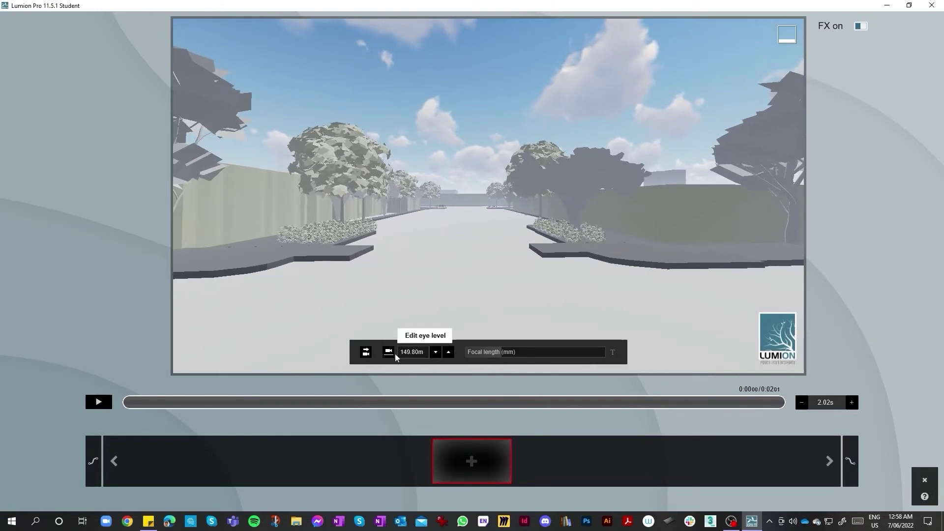
pyautogui.write('145')
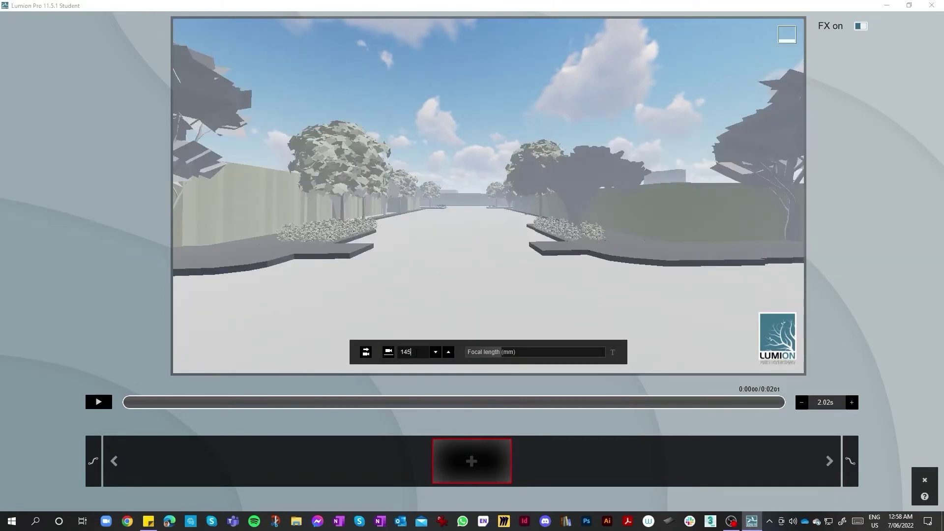
pyautogui.press('BackSpace')
pyautogui.press('BackSpace')
pyautogui.write('50')
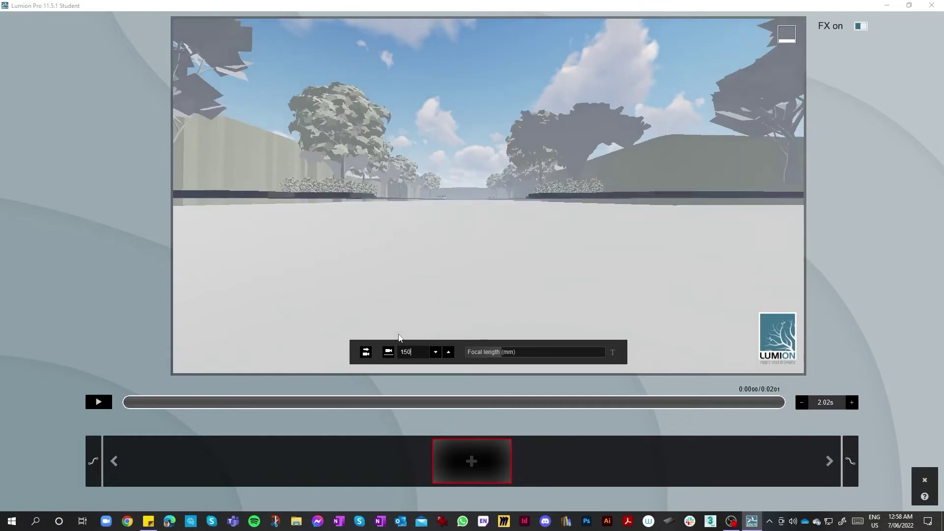
# Set the camera's focal length to about 21 mm while keeping the street in frame
pyautogui.moveTo(501, 354); pyautogui.dragTo(494, 354)
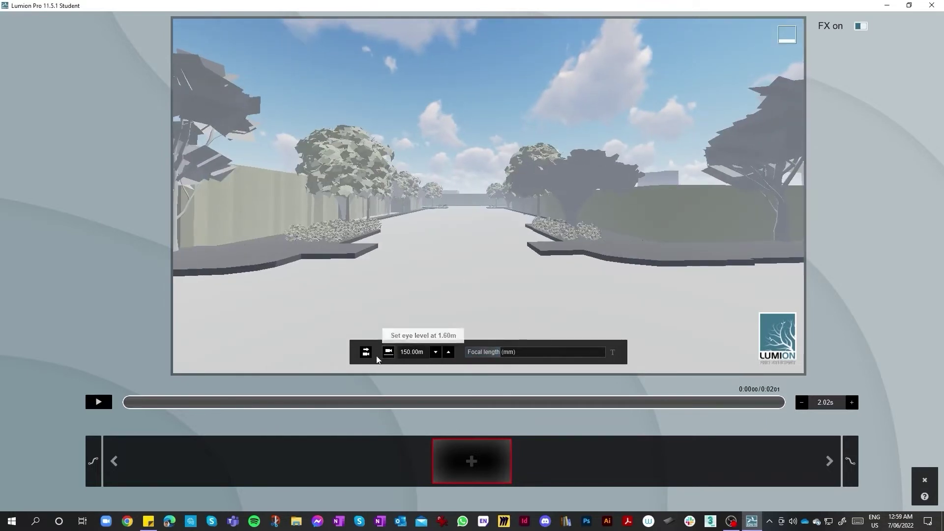
pyautogui.moveTo(500, 353)
pyautogui.mouseDown()
pyautogui.moveTo(541, 353)
pyautogui.moveTo(477, 352)
pyautogui.moveTo(584, 353)
pyautogui.moveTo(492, 353)
pyautogui.moveTo(512, 351)
pyautogui.mouseUp()
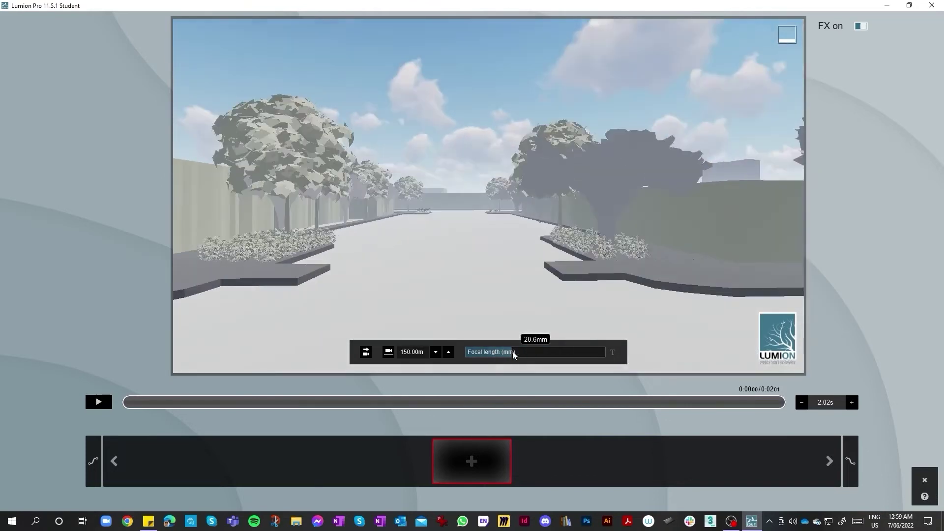
pyautogui.moveTo(409, 290); pyautogui.dragTo(393, 290, button='right')
pyautogui.moveTo(518, 352)
pyautogui.mouseDown()
pyautogui.moveTo(499, 352)
pyautogui.moveTo(513, 355)
pyautogui.mouseUp()
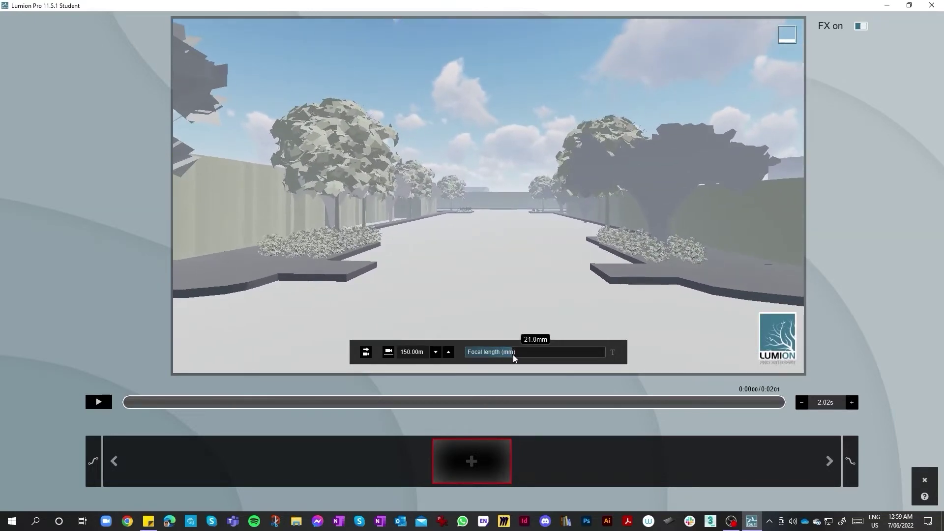
# Centre the view on the road at the street's entrance and add the first camera keyframe
pyautogui.moveTo(510, 314); pyautogui.dragTo(523, 323, button='right')
pyautogui.moveTo(524, 363); pyautogui.dragTo(405, 294, button='right')
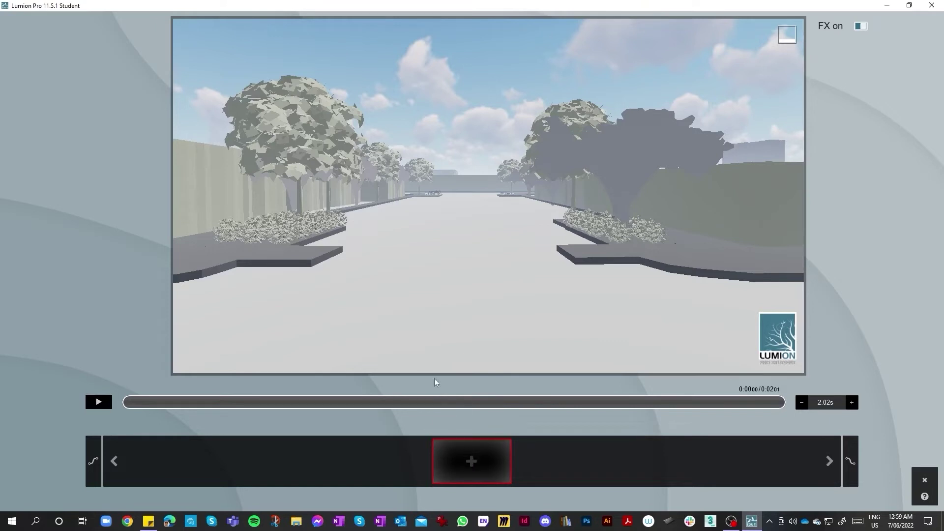
pyautogui.click(479, 448)
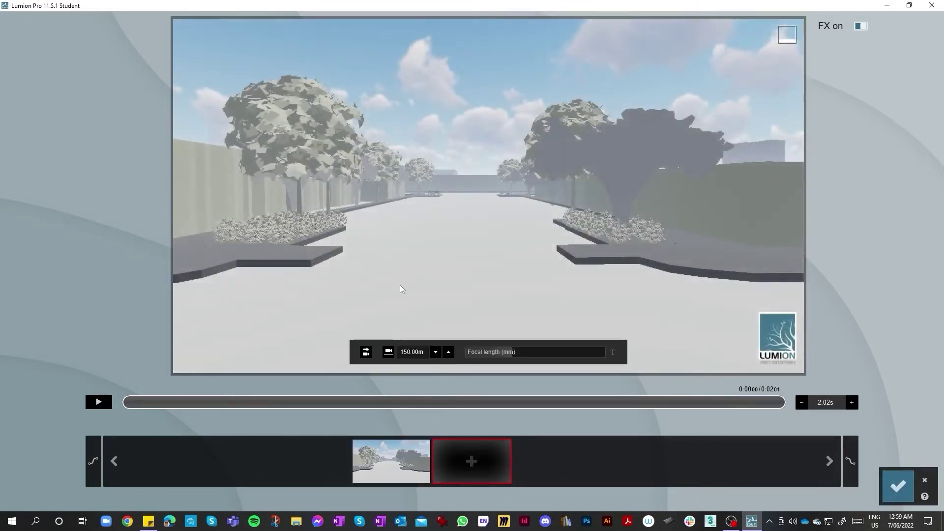
# Move the camera forward past the first planting beds, adding the second and third camera keyframes along the road
pyautogui.press('w')
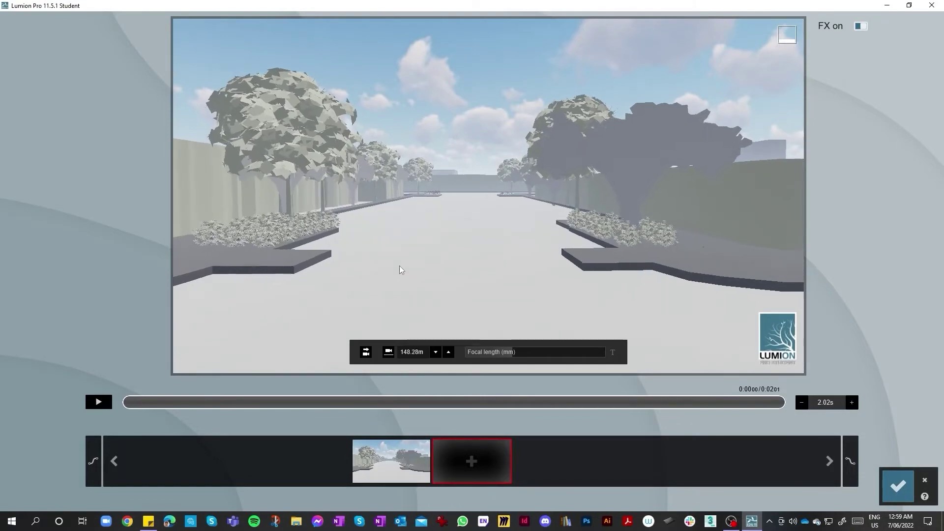
pyautogui.press('w')
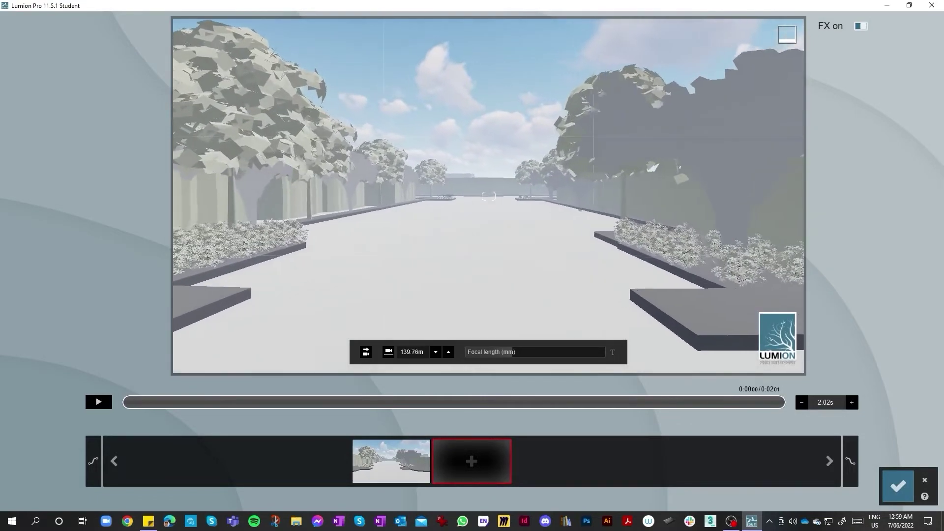
pyautogui.click(478, 451)
pyautogui.press('w')
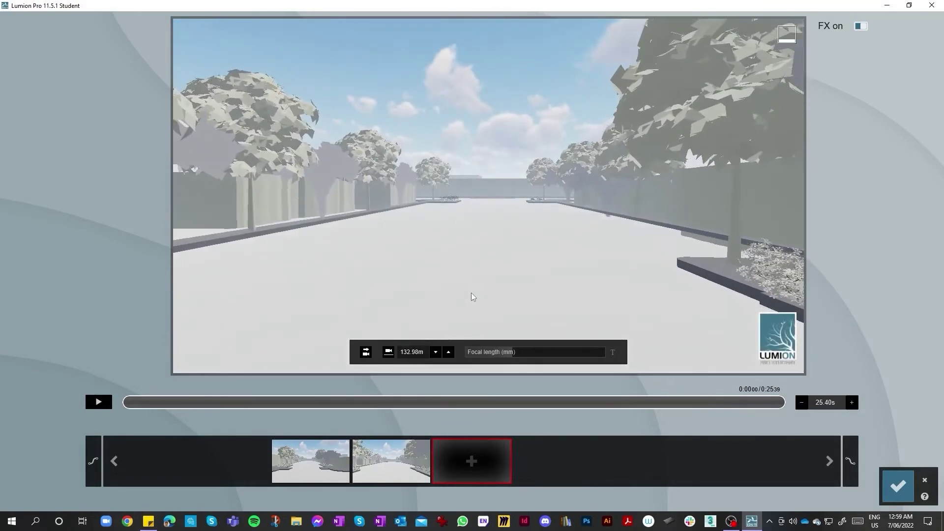
pyautogui.press('w')
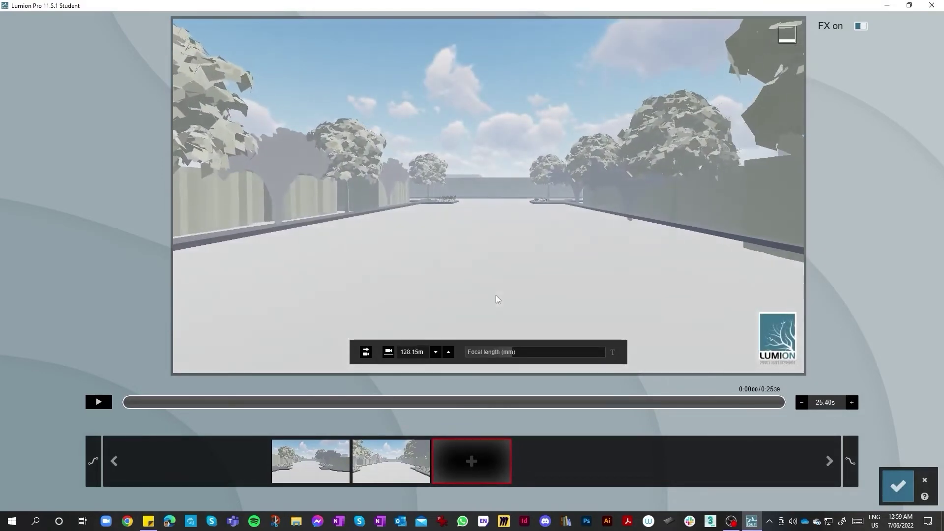
pyautogui.click(471, 461)
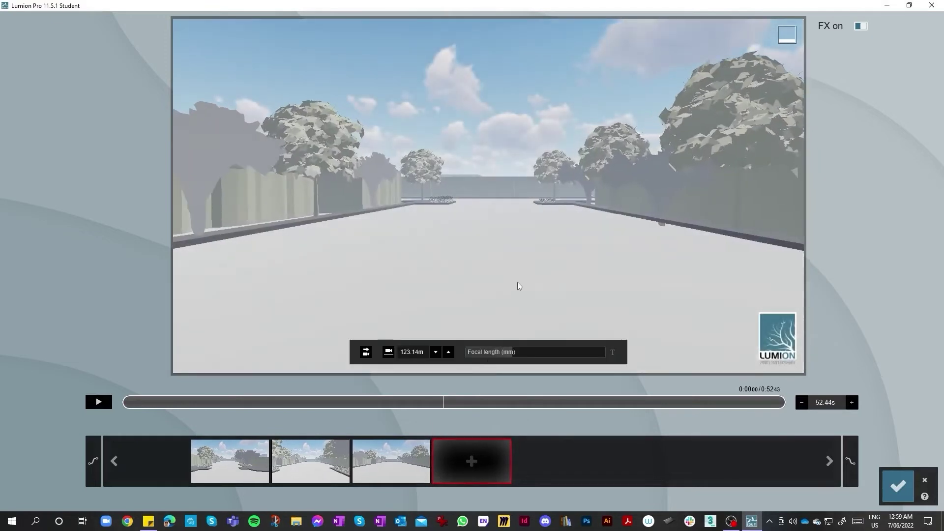
# Advance the camera towards the far intersection, adding the fourth and fifth camera keyframes
pyautogui.press('w')
pyautogui.moveTo(518, 283); pyautogui.dragTo(524, 273, button='right')
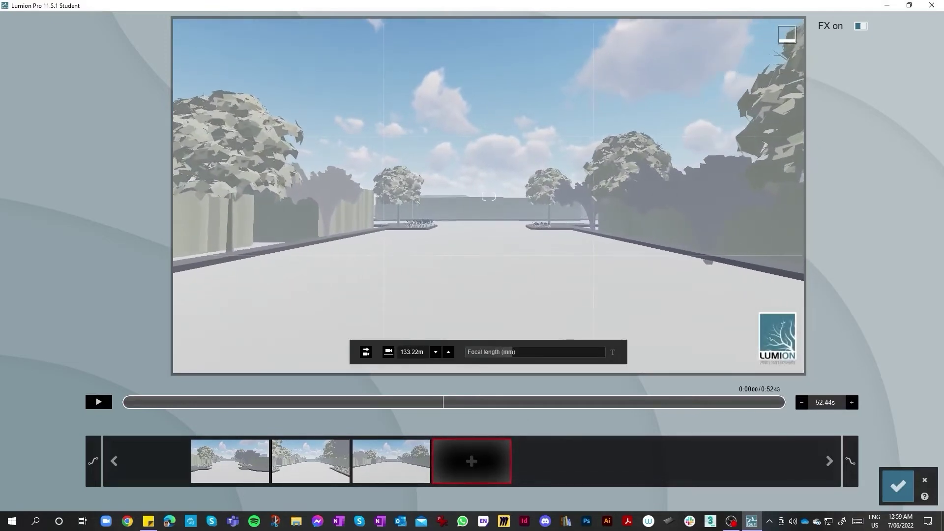
pyautogui.press('w')
pyautogui.click(470, 457)
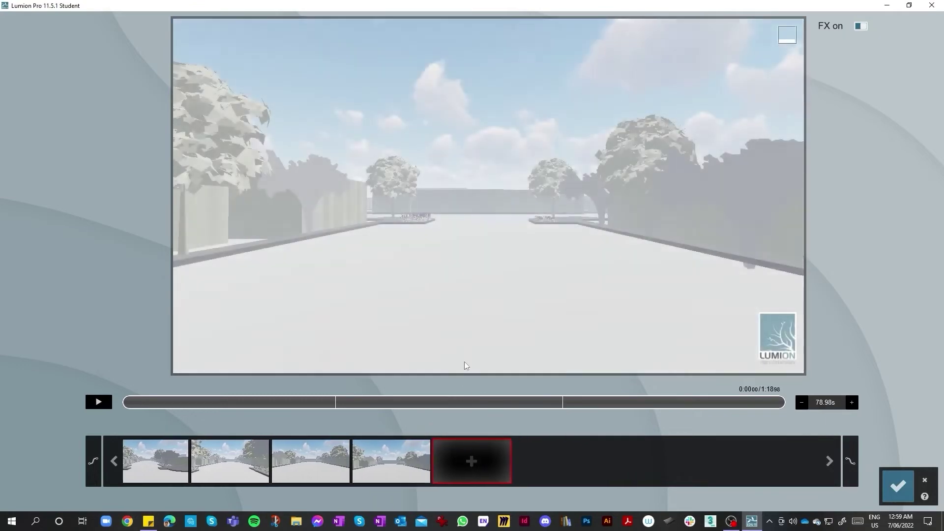
pyautogui.press('w')
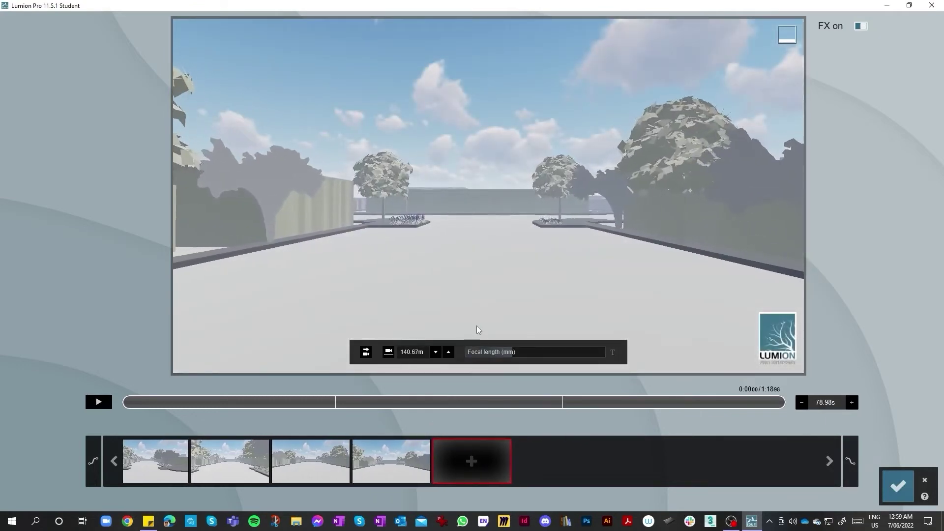
pyautogui.click(485, 457)
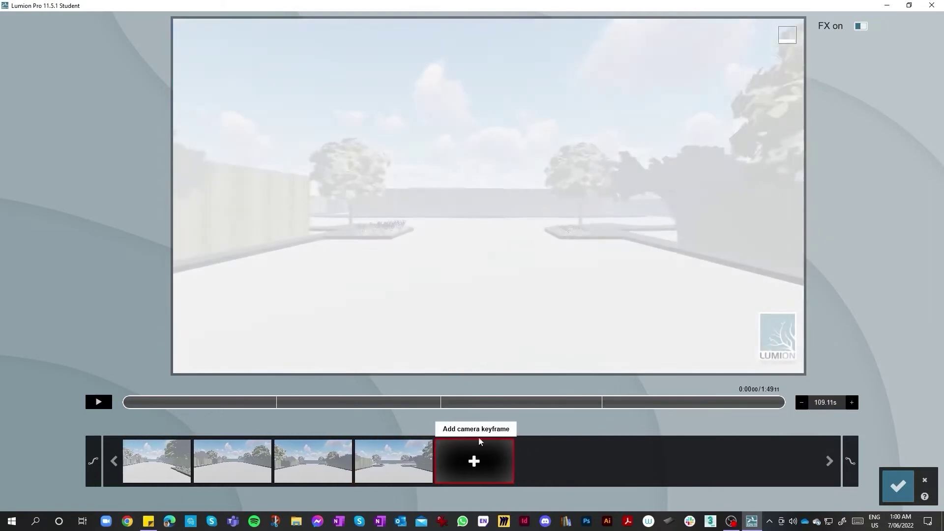
# Advance the camera to the two trees with lavender beds at the street's end and add the sixth camera keyframe
pyautogui.press('w')
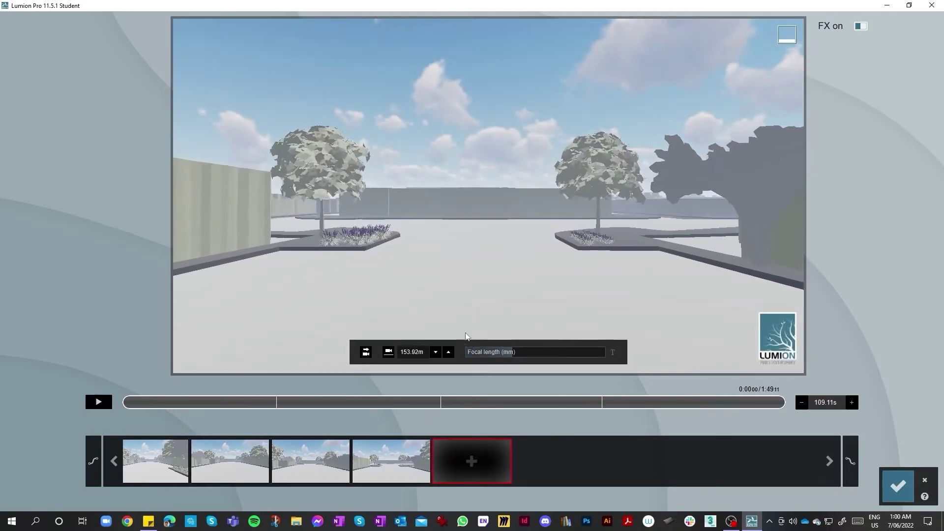
pyautogui.press('w')
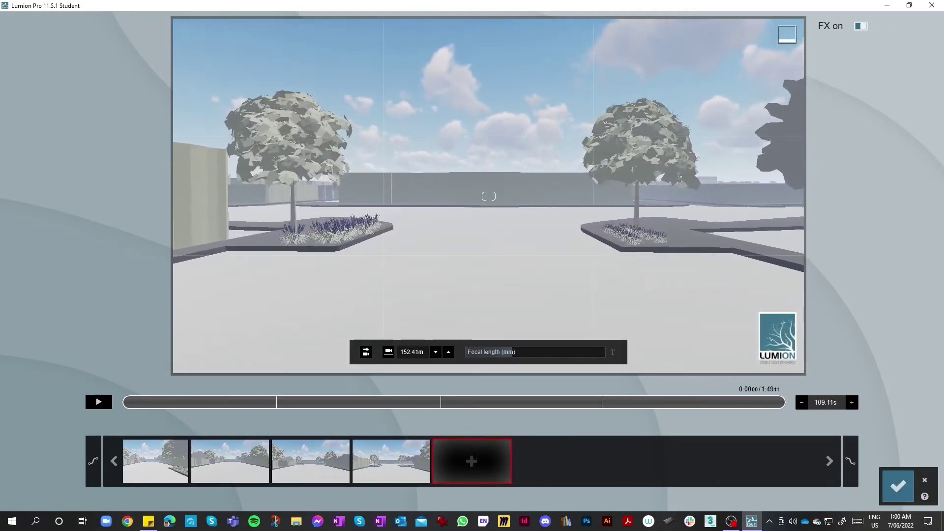
pyautogui.click(486, 470)
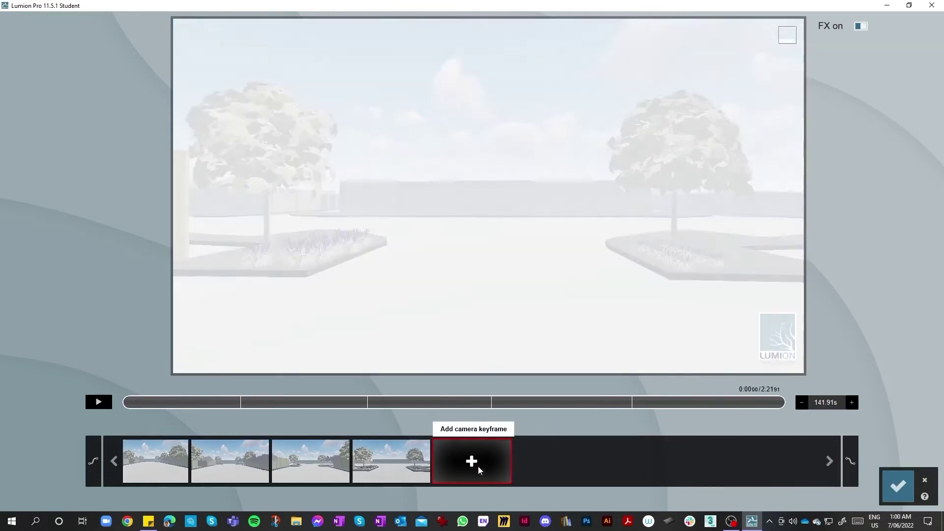
# Move the camera forward between the two lavender-bed trees towards the far wall and add the seventh camera keyframe
pyautogui.press('w')
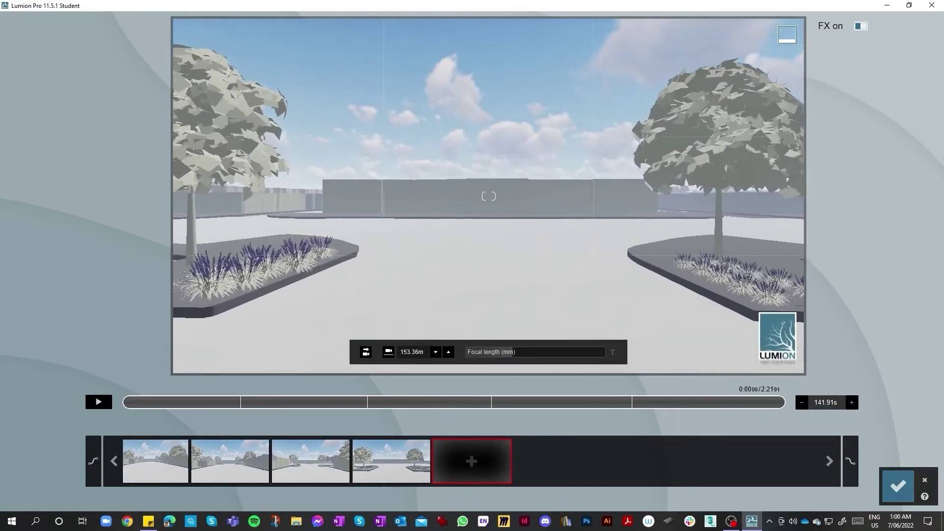
pyautogui.press('w')
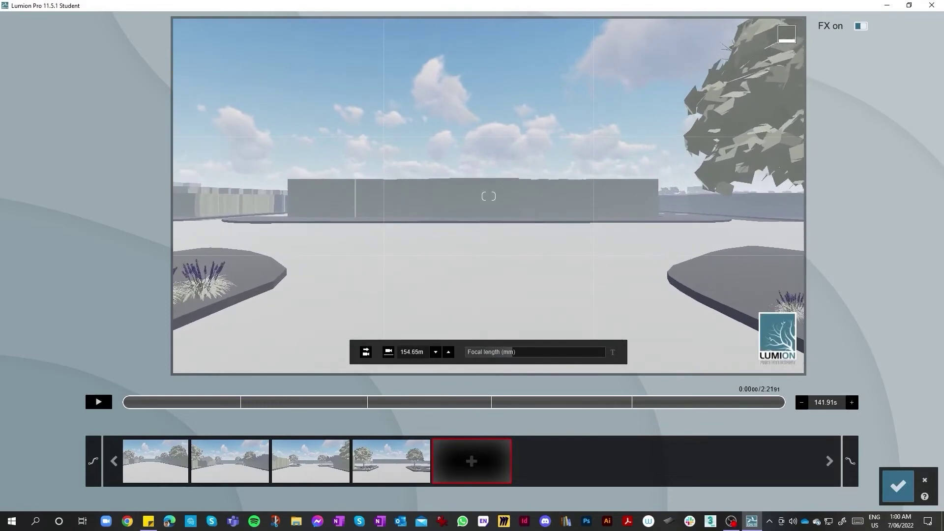
pyautogui.press('w')
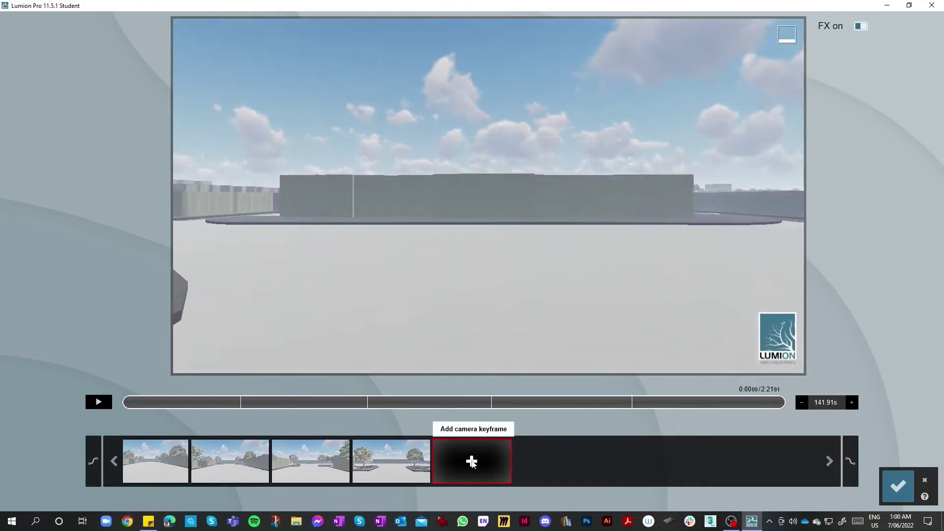
pyautogui.click(472, 462)
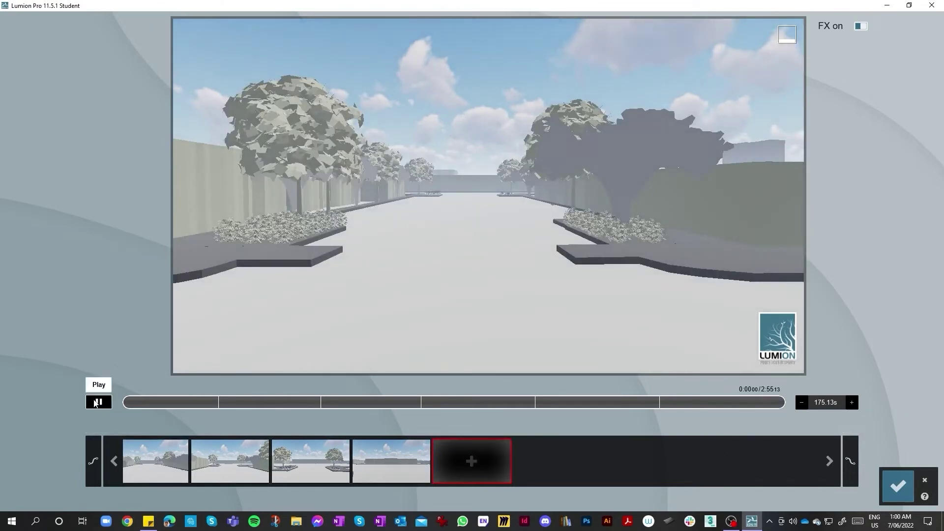
# Set the clip's ease-in to linear and replay its opening seconds to check the start of the movement
pyautogui.click(94, 461)
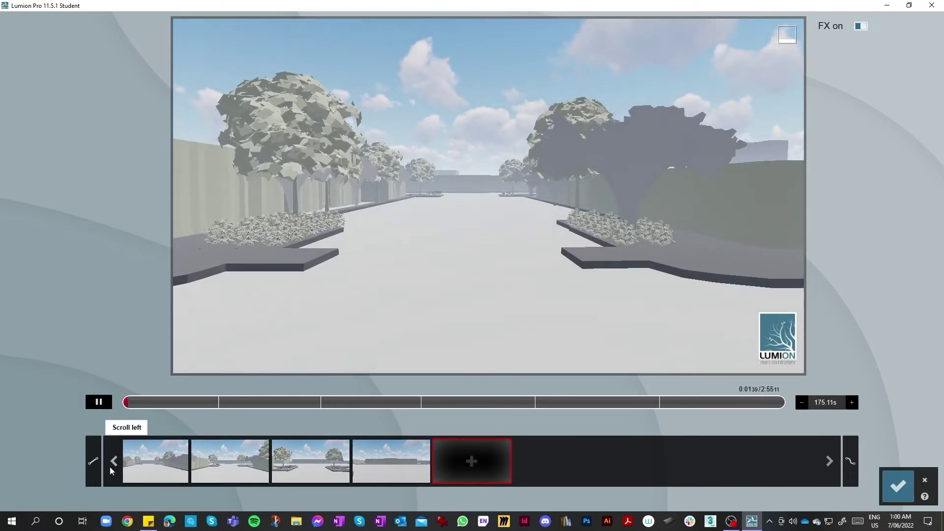
pyautogui.click(112, 464)
pyautogui.click(112, 464)
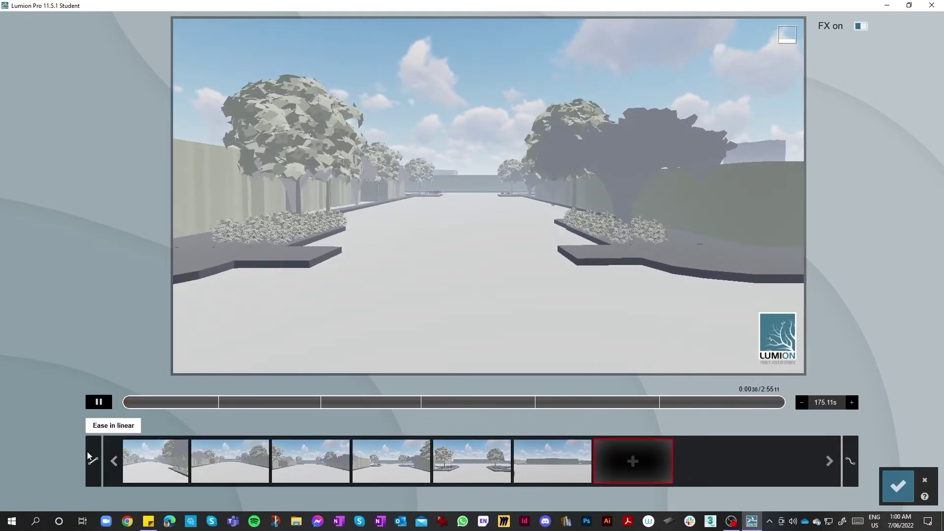
pyautogui.click(851, 467)
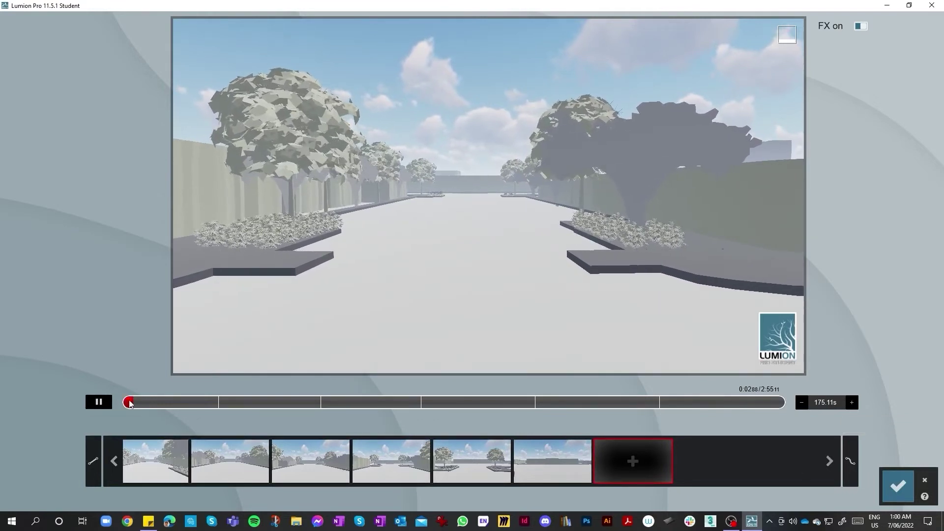
pyautogui.moveTo(130, 405); pyautogui.dragTo(82, 411)
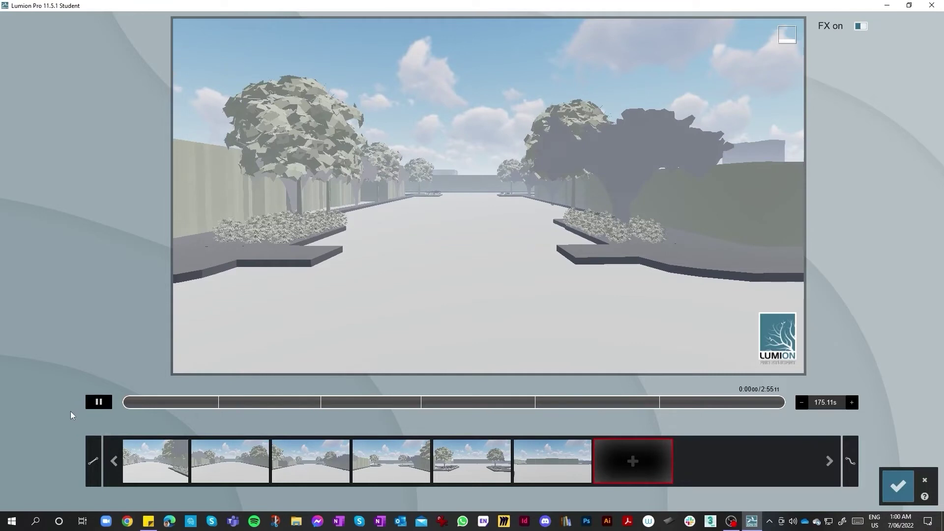
pyautogui.click(91, 462)
pyautogui.click(93, 465)
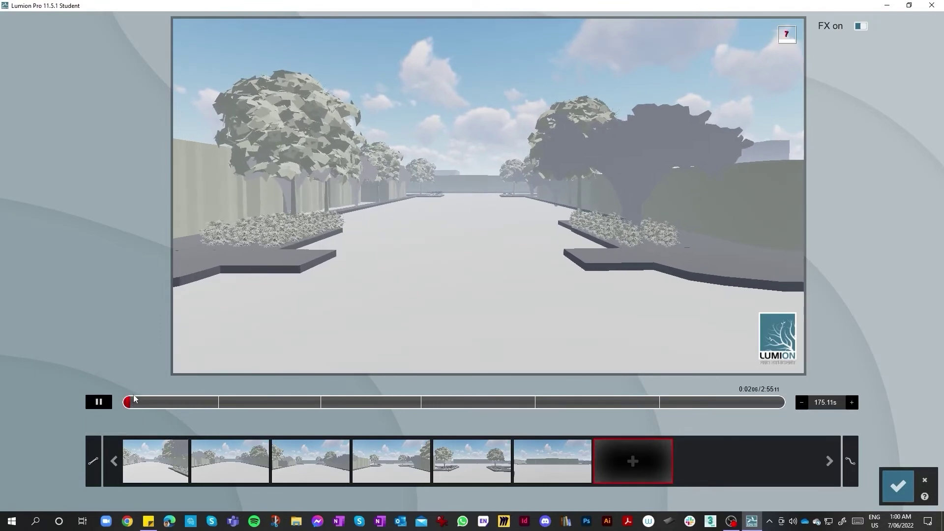
pyautogui.moveTo(132, 401); pyautogui.dragTo(47, 405)
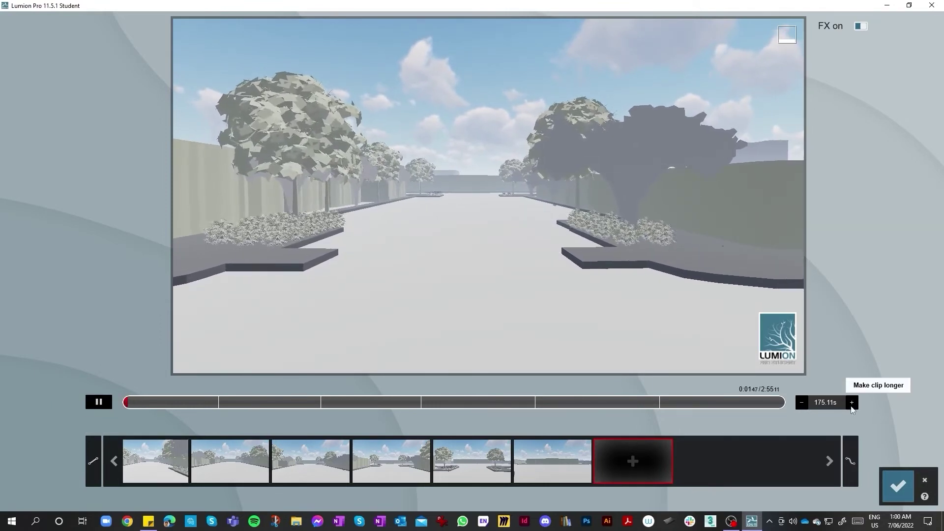
# Set the clip length to 20 seconds and shorten it further to 17.51 seconds
pyautogui.moveTo(405, 285)
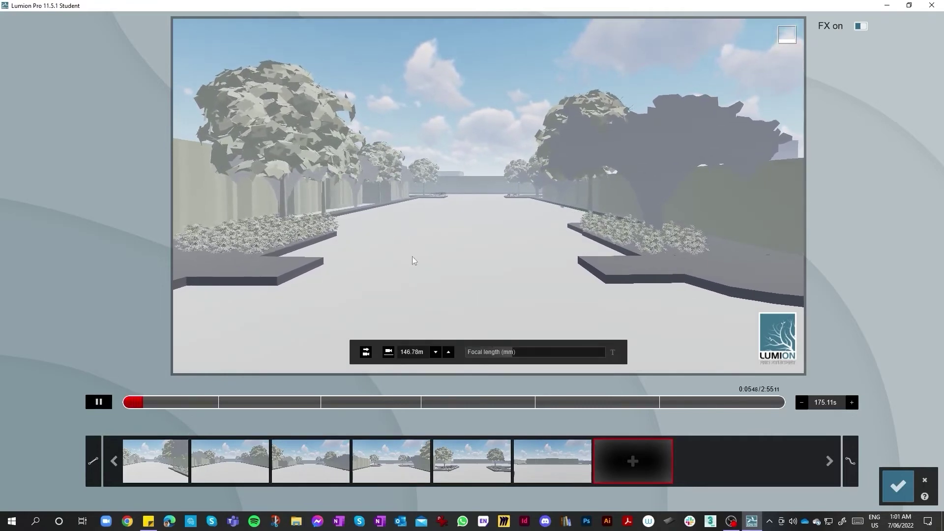
pyautogui.click(802, 402)
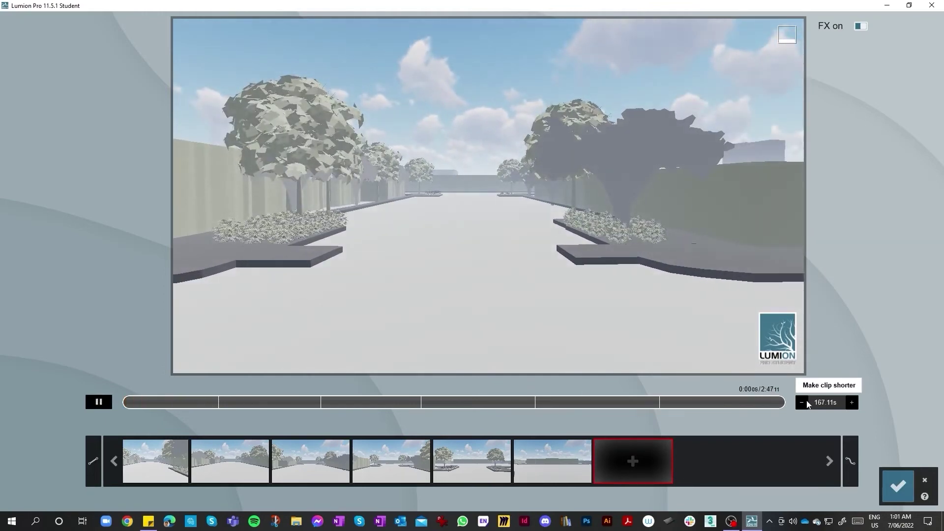
pyautogui.click(802, 403)
pyautogui.click(842, 403)
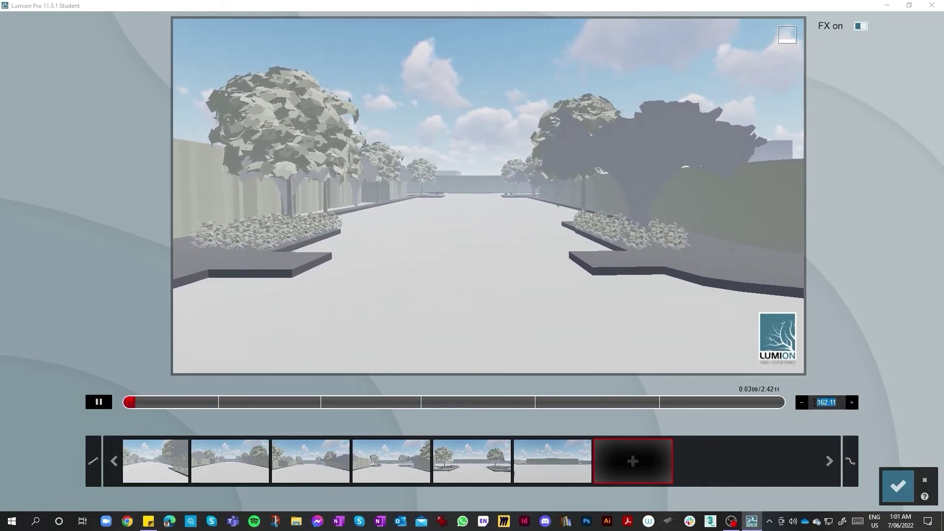
pyautogui.press('BackSpace')
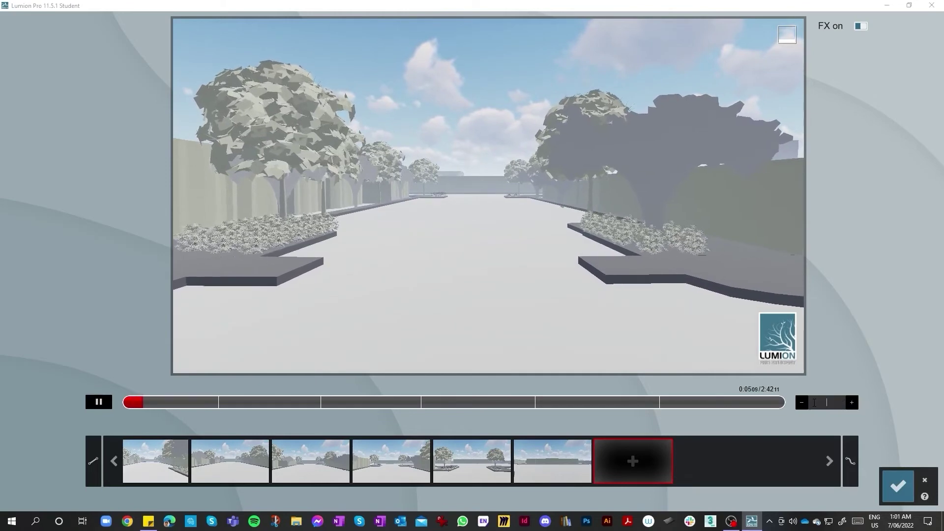
pyautogui.write('20')
pyautogui.press('Return')
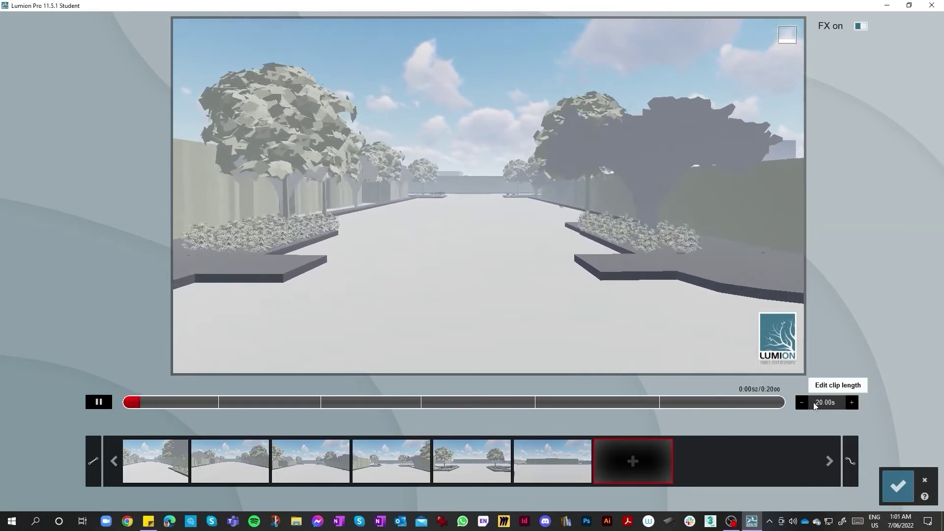
pyautogui.click(801, 406)
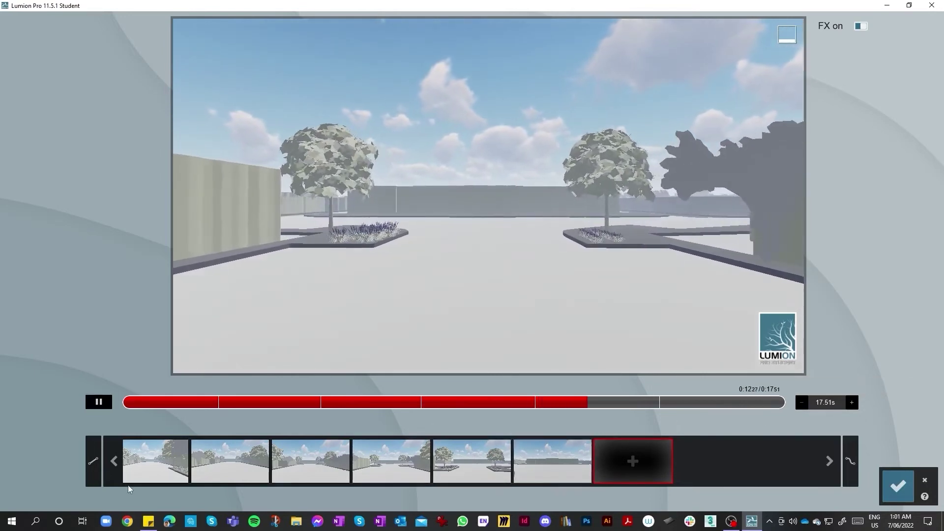
# Look through the clip's keyframes during playback and save the clip back to Movie mode
pyautogui.click(131, 467)
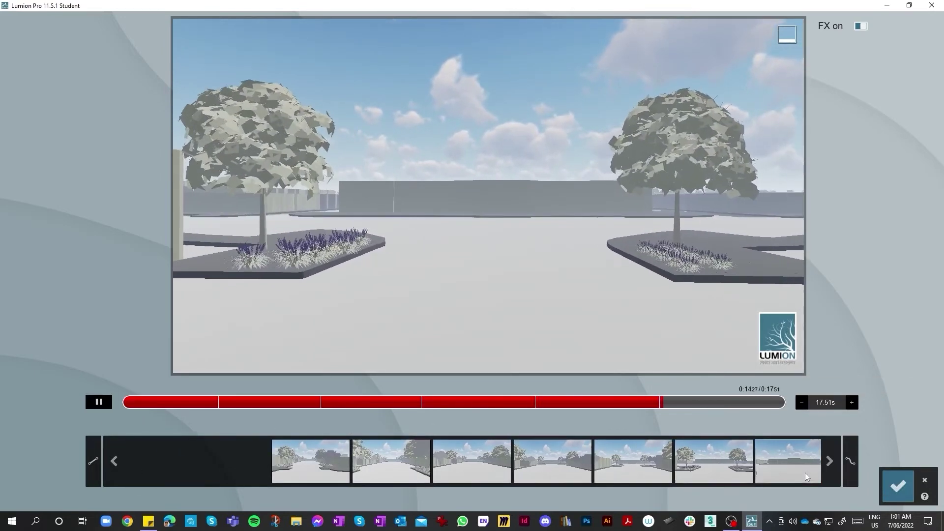
pyautogui.click(831, 461)
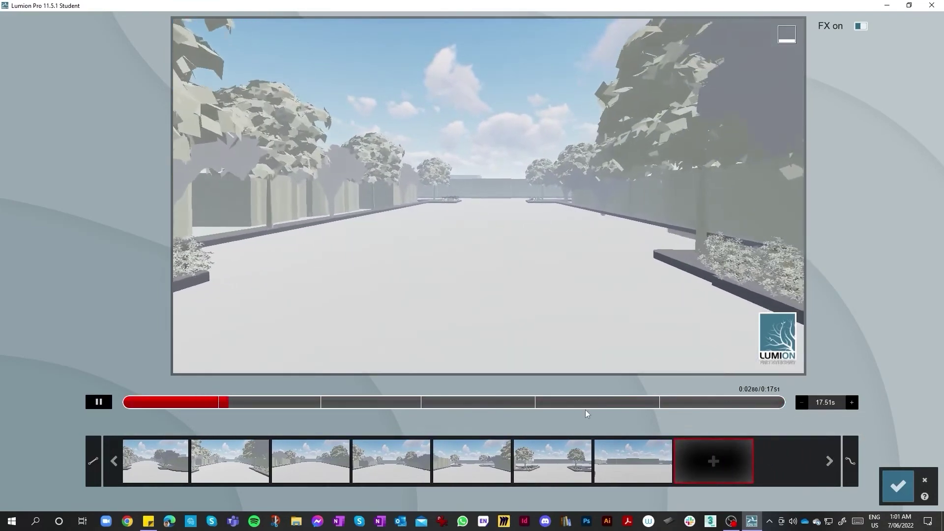
pyautogui.moveTo(507, 139)
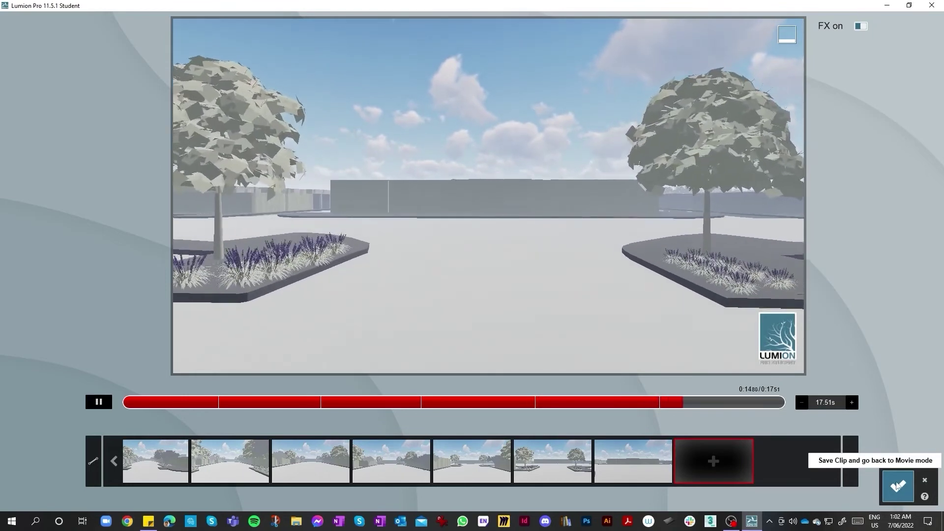
pyautogui.click(898, 487)
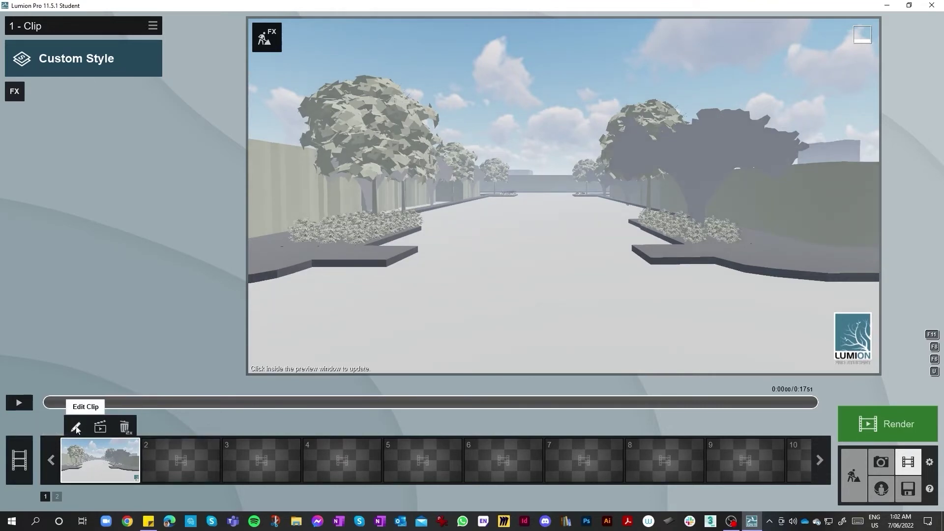
# Switch to the entire movie, reopen clip 1 for editing and return to the movie overview
pyautogui.click(21, 458)
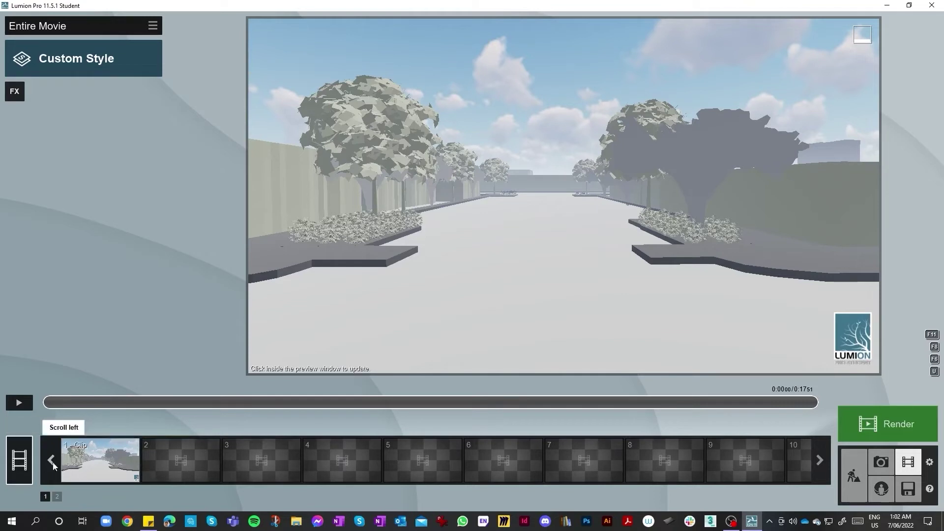
pyautogui.click(81, 461)
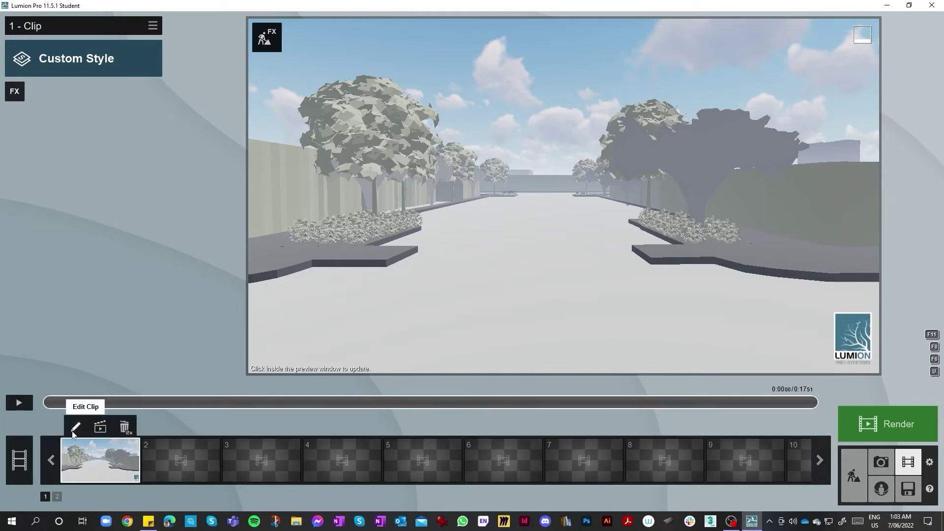
pyautogui.click(78, 424)
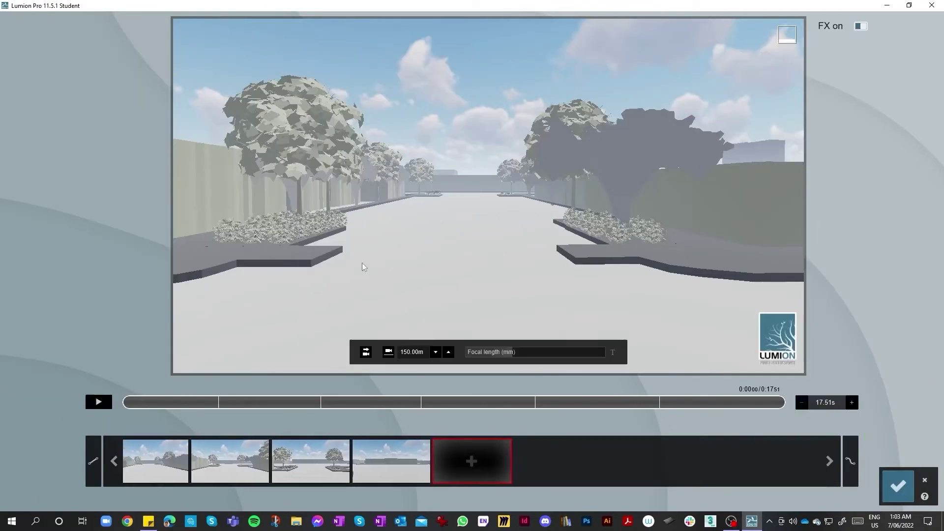
pyautogui.click(900, 486)
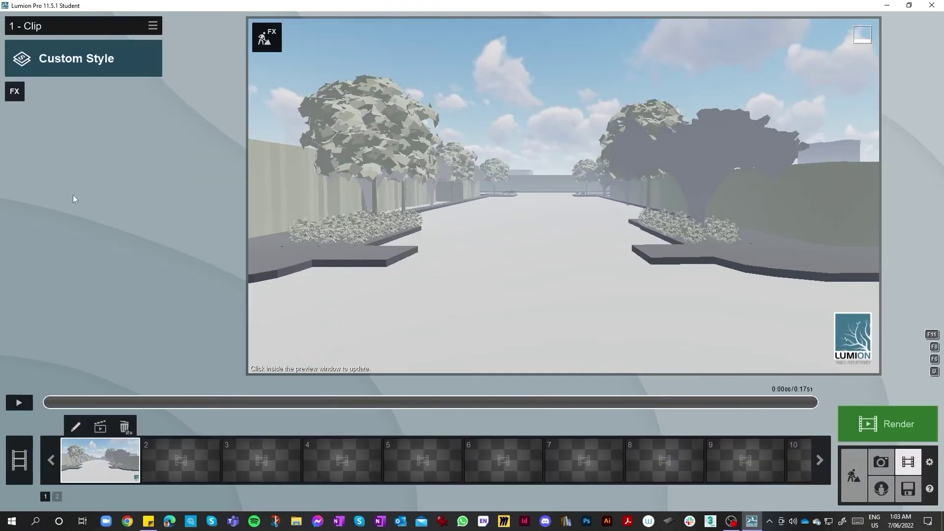
# Add a Sun effect to clip 1, raising the sun height and heading and setting the sun disk size to about 0.5
pyautogui.click(14, 92)
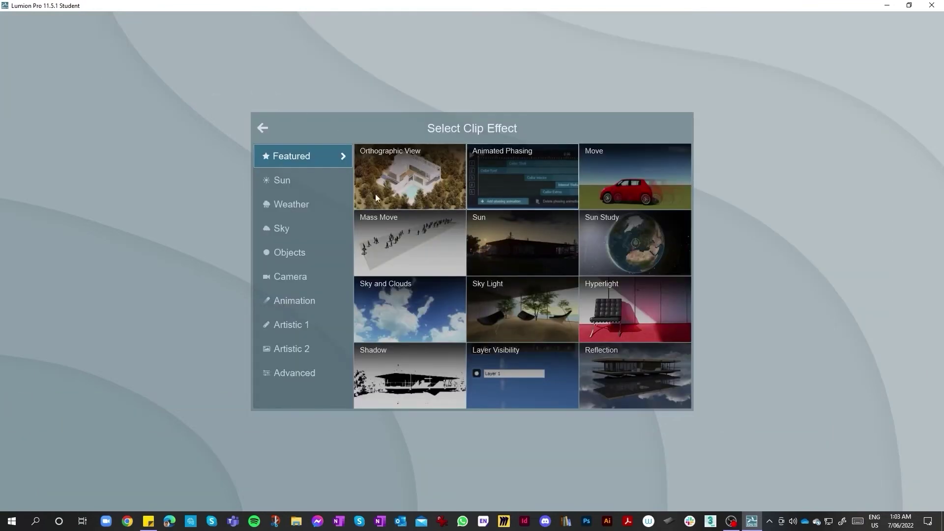
pyautogui.click(229, 129)
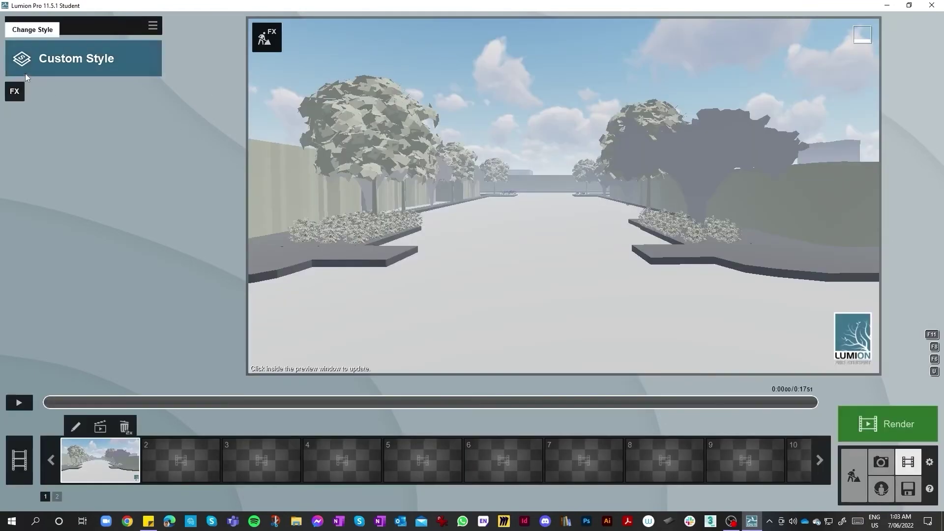
pyautogui.click(13, 91)
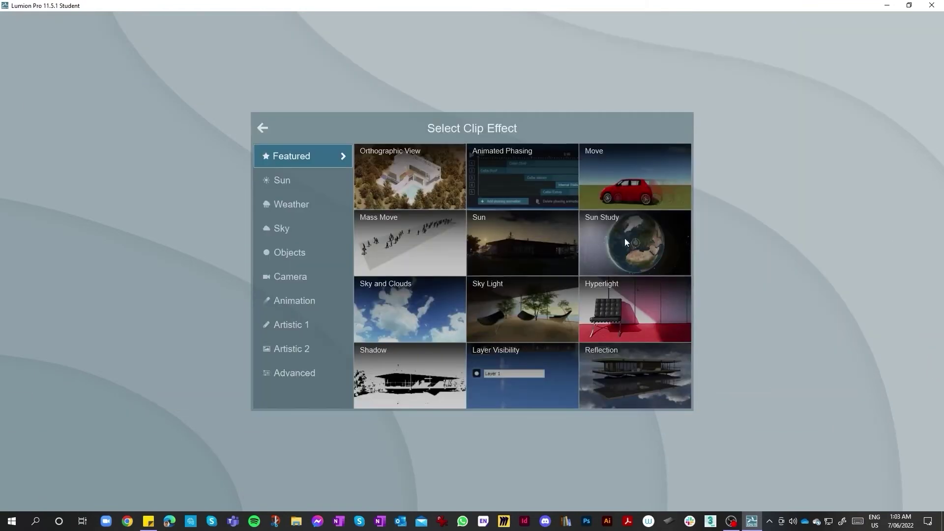
pyautogui.click(529, 241)
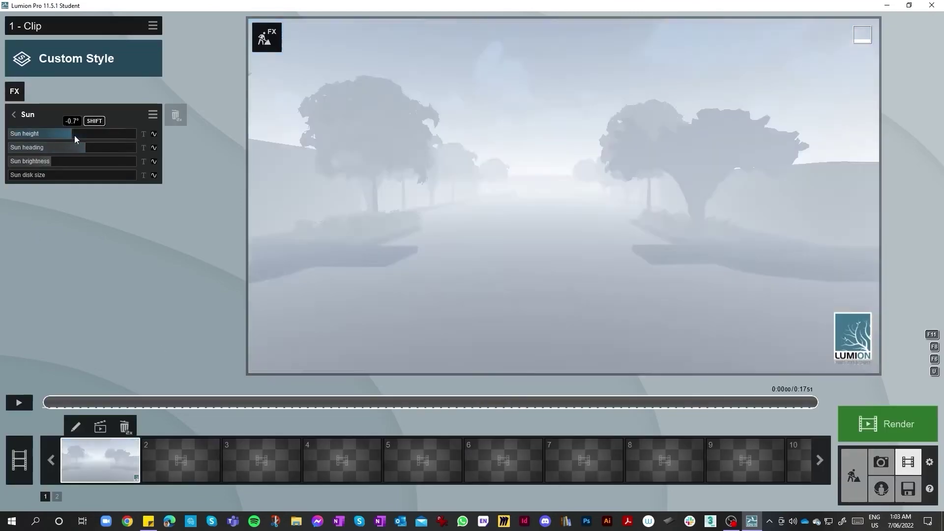
pyautogui.moveTo(75, 135); pyautogui.dragTo(69, 163)
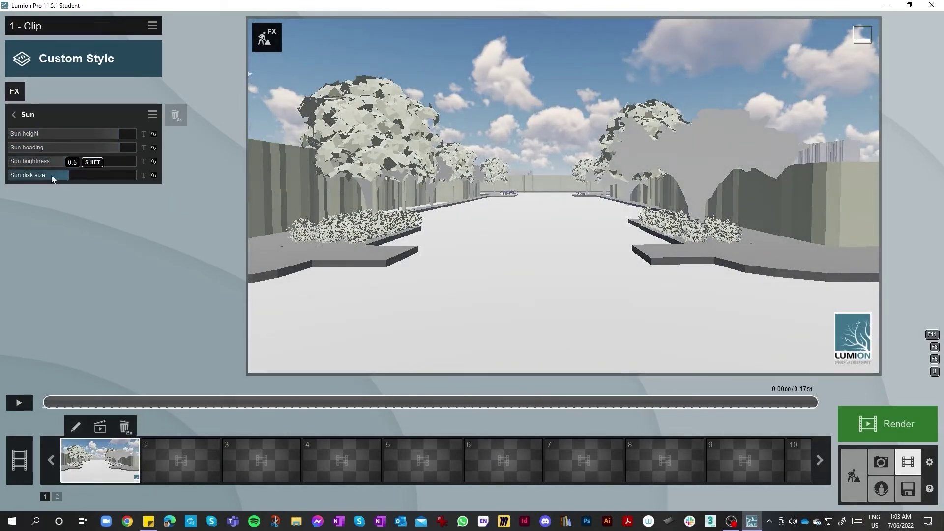
# Add a Sky and Clouds effect, raising high clouds, cloud direction and sky brightness and lowering the cloud preset and low cloud softness removal
pyautogui.click(15, 91)
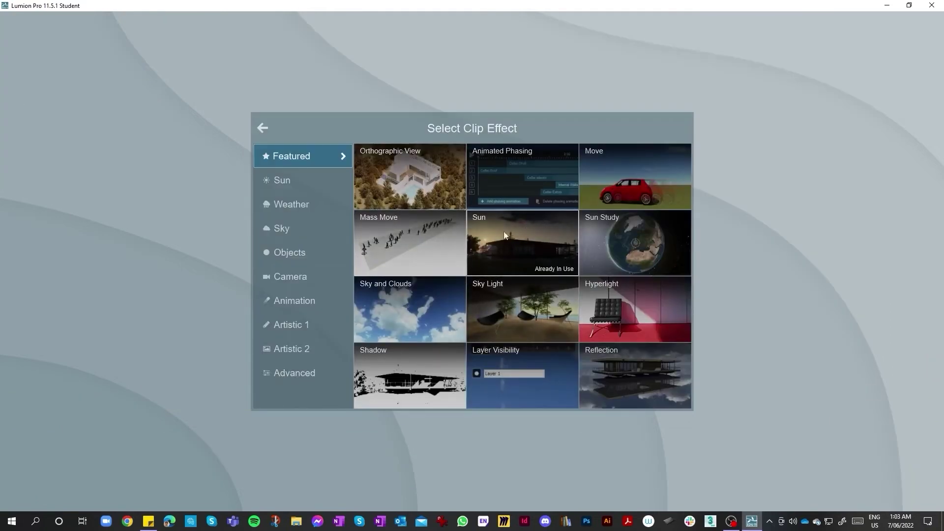
pyautogui.click(391, 309)
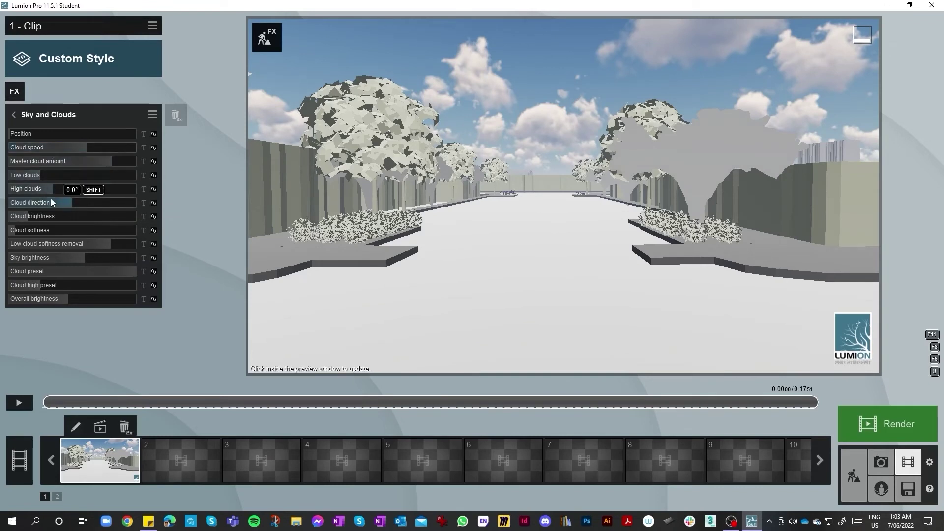
pyautogui.moveTo(51, 200); pyautogui.dragTo(120, 189)
pyautogui.moveTo(86, 256); pyautogui.dragTo(67, 269)
pyautogui.click(100, 274)
pyautogui.click(69, 243)
pyautogui.click(80, 202)
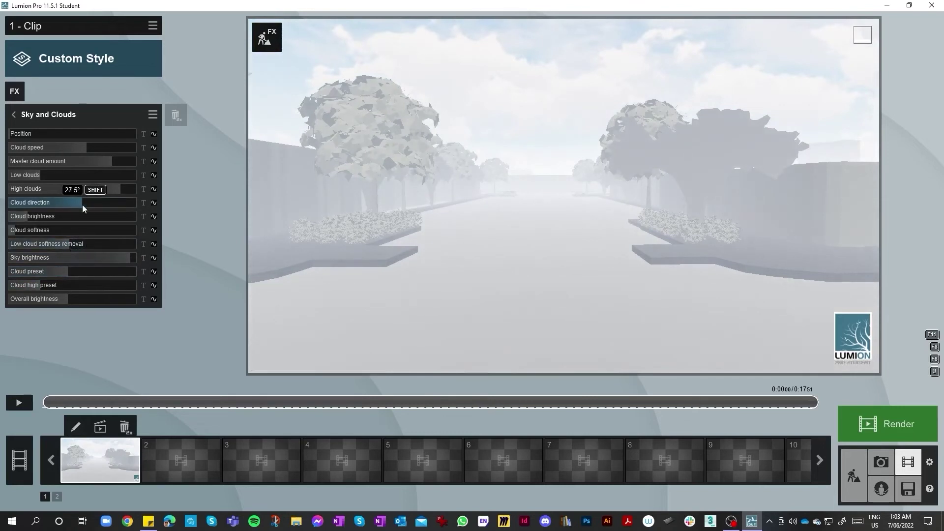
# Set high clouds to about 0.5 and cloud position to about 0.6, adjusting cloud speed, master cloud amount, low clouds and sky brightness
pyautogui.click(74, 189)
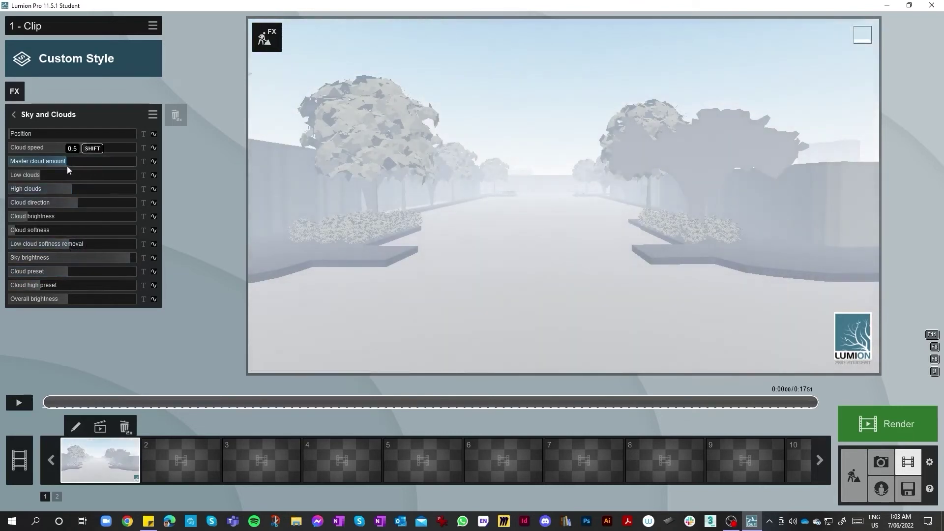
pyautogui.click(43, 148)
pyautogui.moveTo(74, 173)
pyautogui.mouseDown()
pyautogui.moveTo(90, 170)
pyautogui.moveTo(61, 170)
pyautogui.moveTo(117, 170)
pyautogui.moveTo(74, 175)
pyautogui.mouseUp()
pyautogui.moveTo(102, 258); pyautogui.dragTo(81, 244)
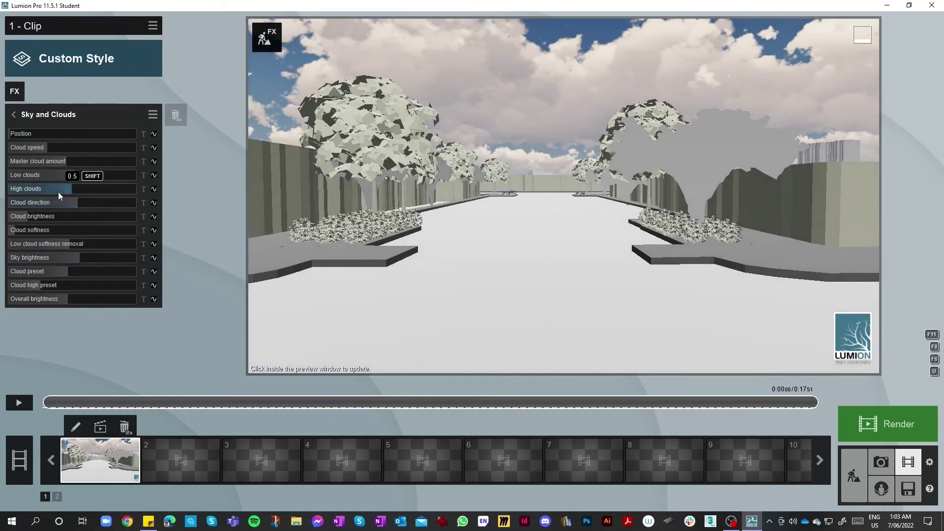
pyautogui.moveTo(78, 156)
pyautogui.mouseDown()
pyautogui.moveTo(126, 159)
pyautogui.moveTo(73, 160)
pyautogui.moveTo(89, 146)
pyautogui.moveTo(65, 139)
pyautogui.moveTo(85, 139)
pyautogui.mouseUp()
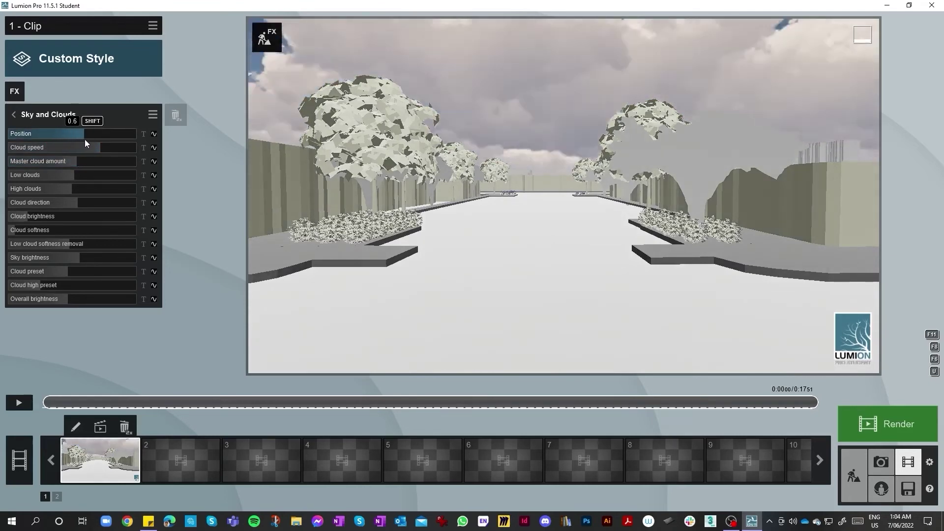
# Reopen the Sun effect of clip 1, set the sun brightness to about 0.3 and return to the effects list
pyautogui.click(15, 115)
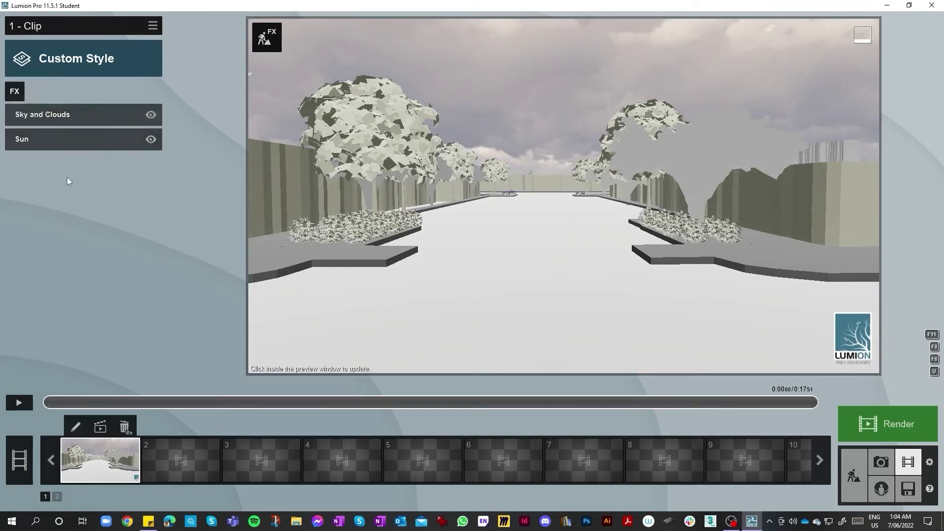
pyautogui.click(39, 139)
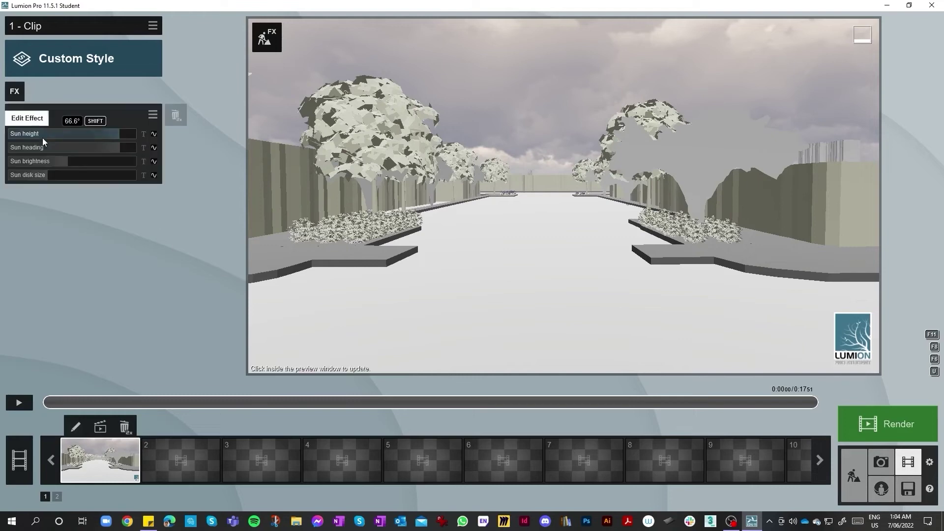
pyautogui.moveTo(73, 161)
pyautogui.mouseDown()
pyautogui.moveTo(97, 161)
pyautogui.moveTo(72, 162)
pyautogui.moveTo(85, 162)
pyautogui.mouseUp()
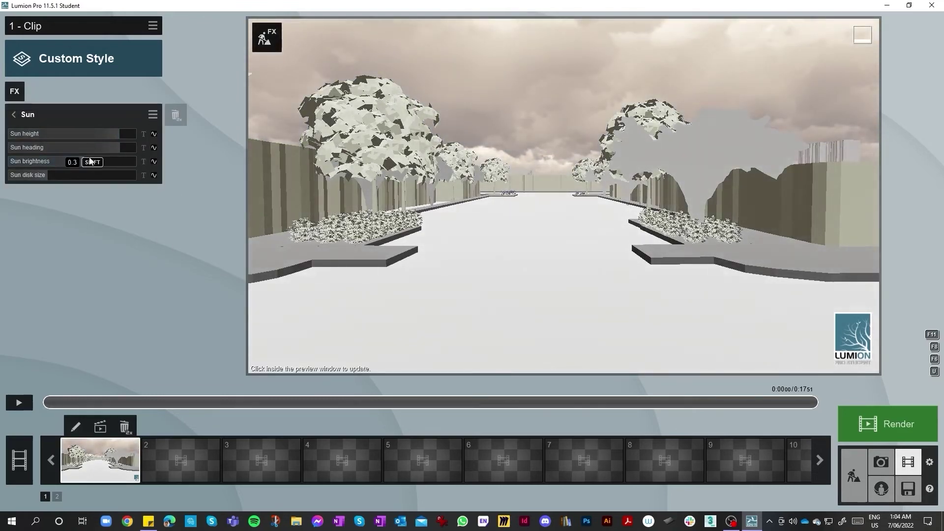
pyautogui.click(22, 117)
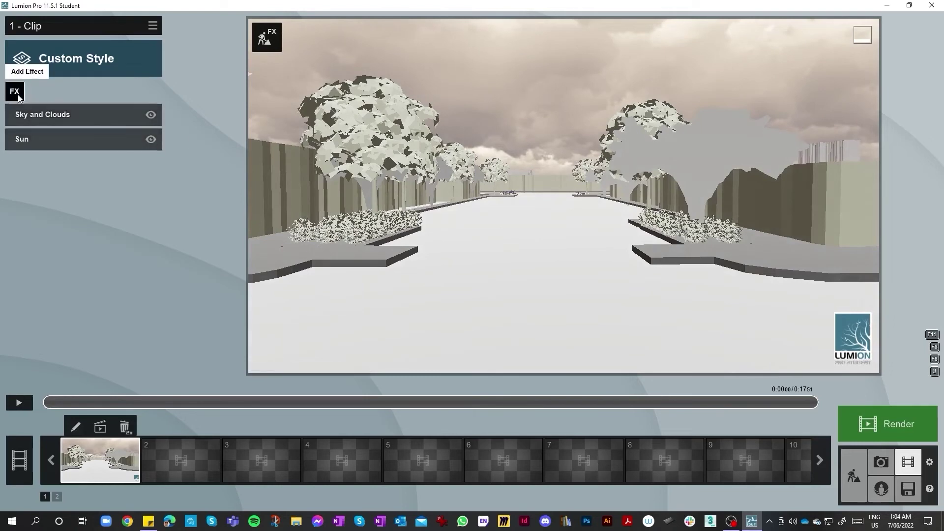
# Try a Precipitation weather effect on clip 1, adjusting its rain/snow setting, and delete the effect
pyautogui.click(15, 90)
pyautogui.click(282, 206)
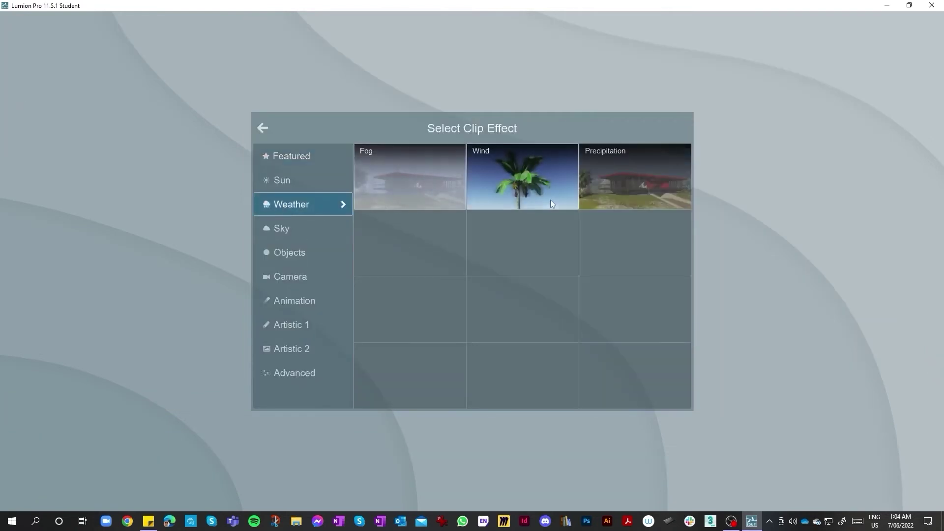
pyautogui.click(616, 194)
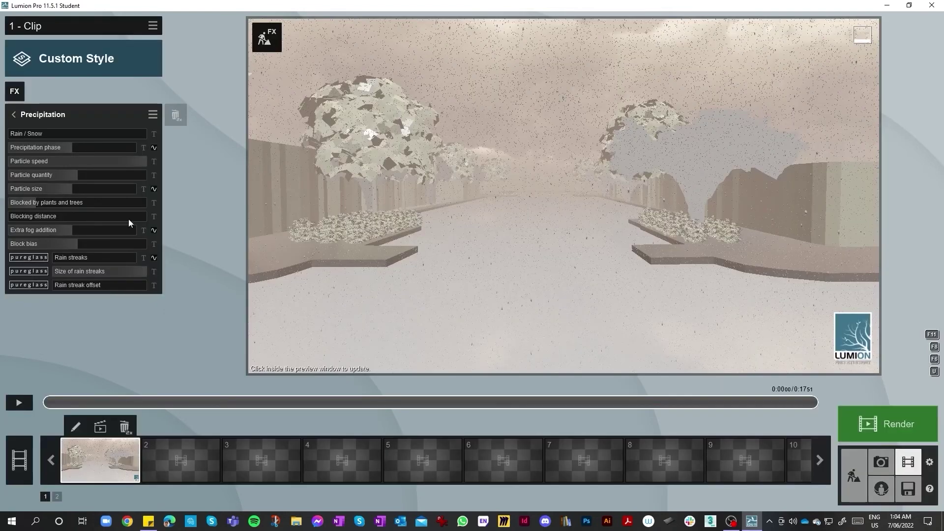
pyautogui.click(54, 132)
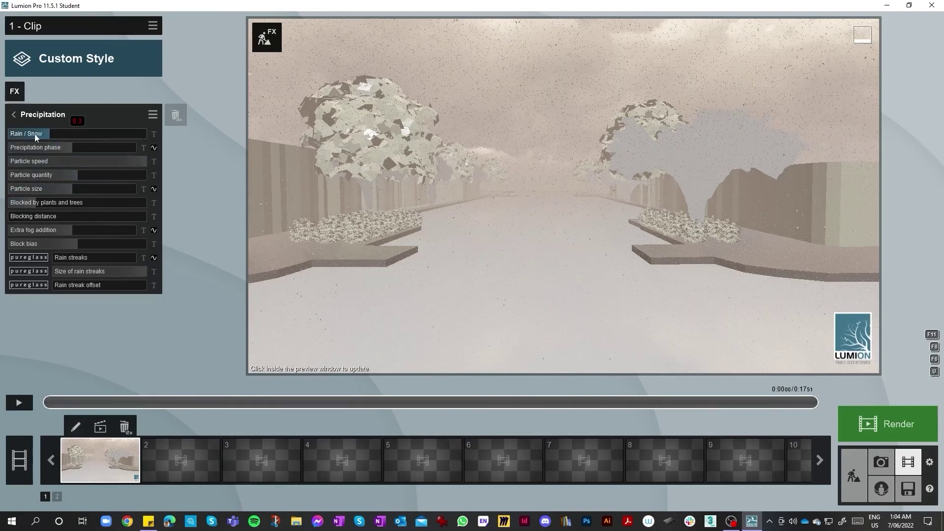
pyautogui.doubleClick(178, 119)
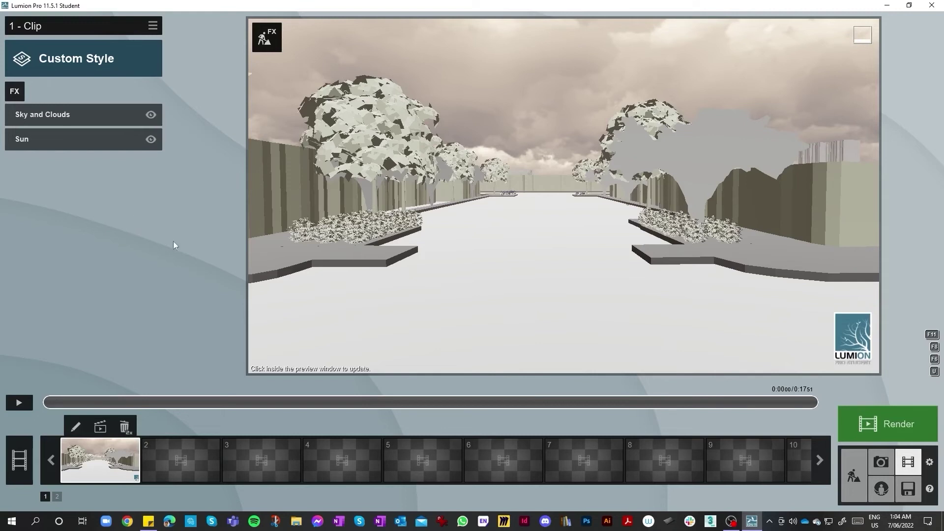
# Review the current frame and image sequence render options, and choose to render the entire movie as a Full HD 1920x1080 MP4
pyautogui.click(909, 429)
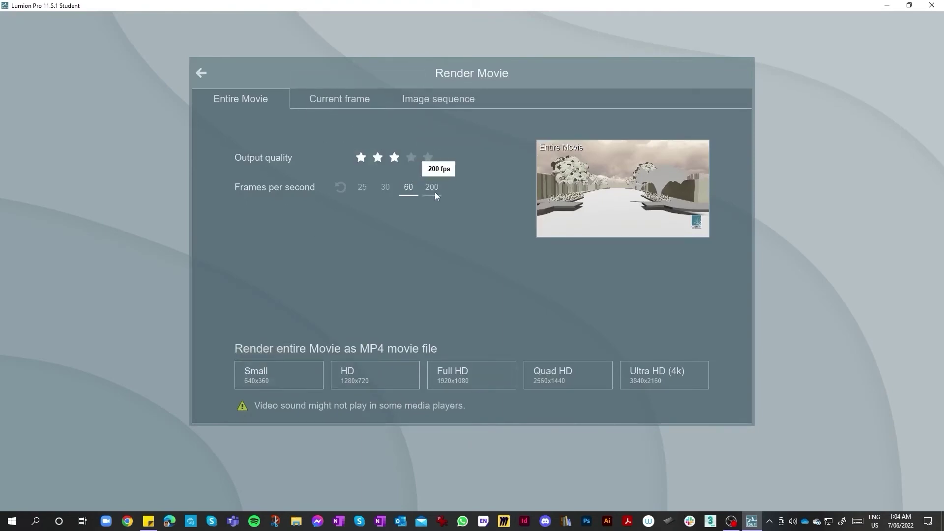
pyautogui.click(327, 104)
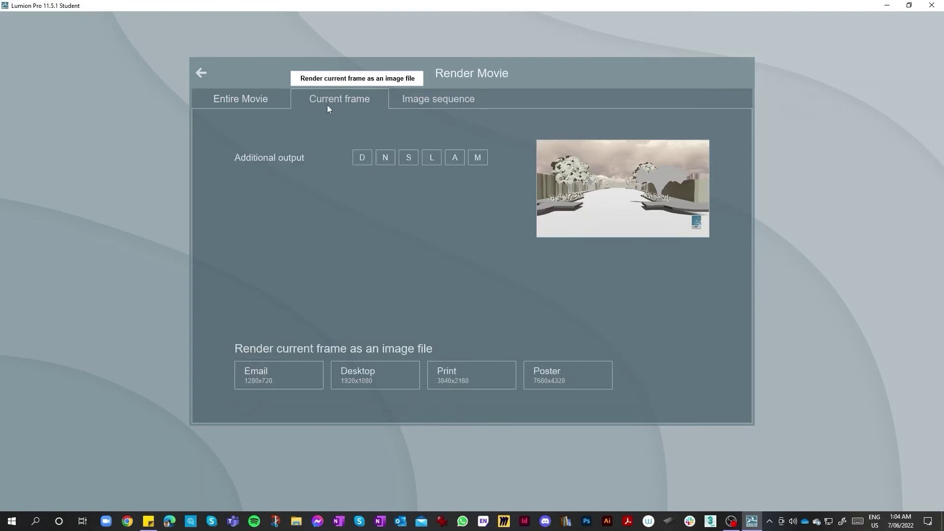
pyautogui.click(458, 104)
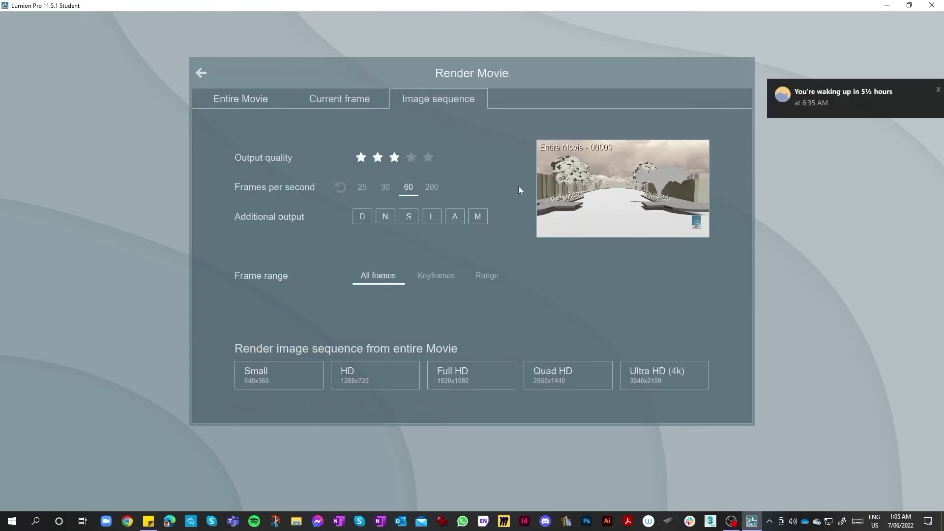
pyautogui.click(358, 107)
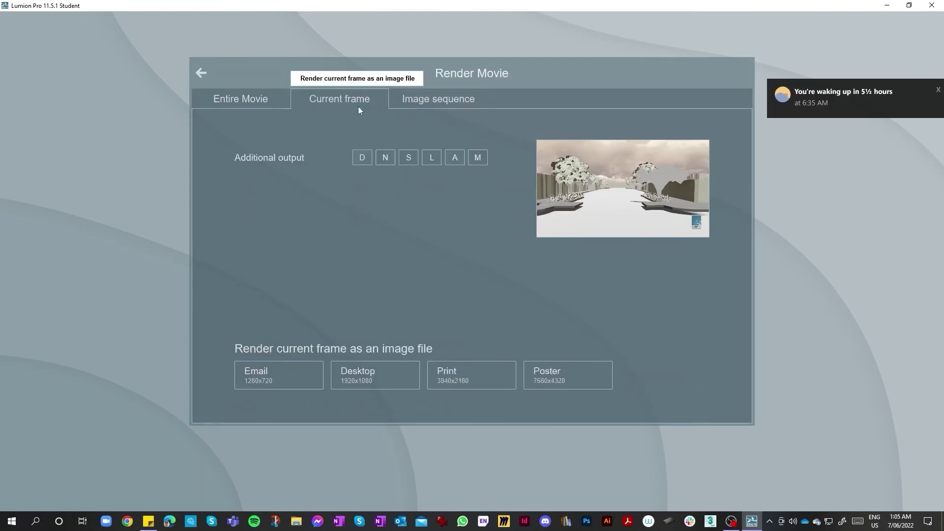
pyautogui.click(441, 106)
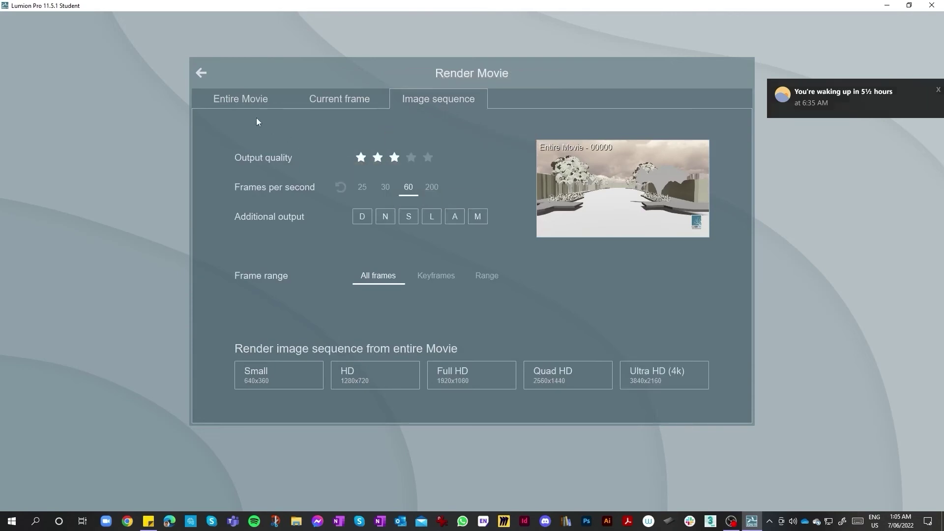
pyautogui.click(240, 101)
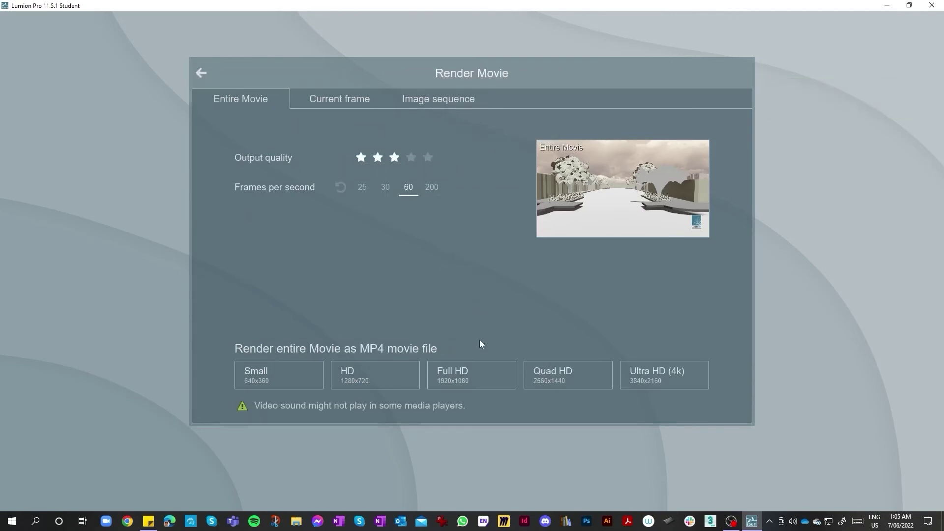
pyautogui.click(485, 375)
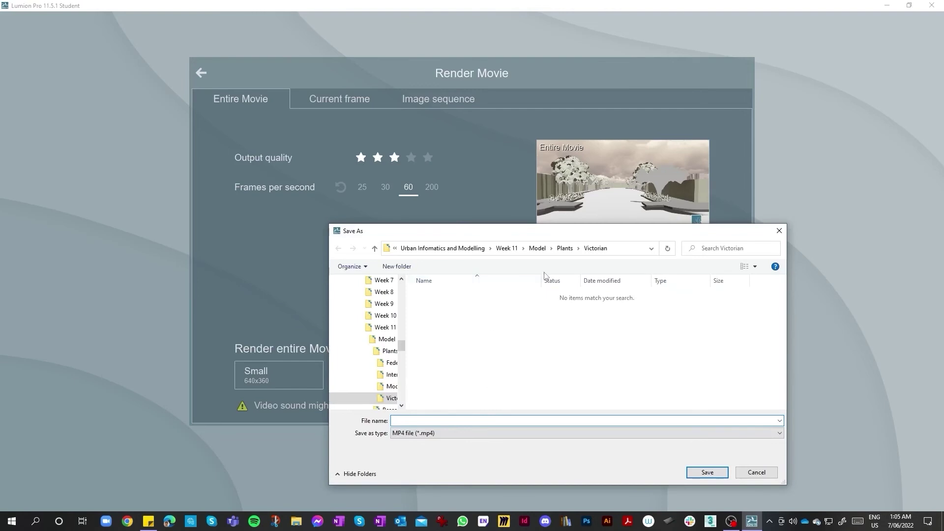
# Save the movie render as Demo Flythough in the UIAM How-to #8 folder under Week 11 and start rendering
pyautogui.click(442, 248)
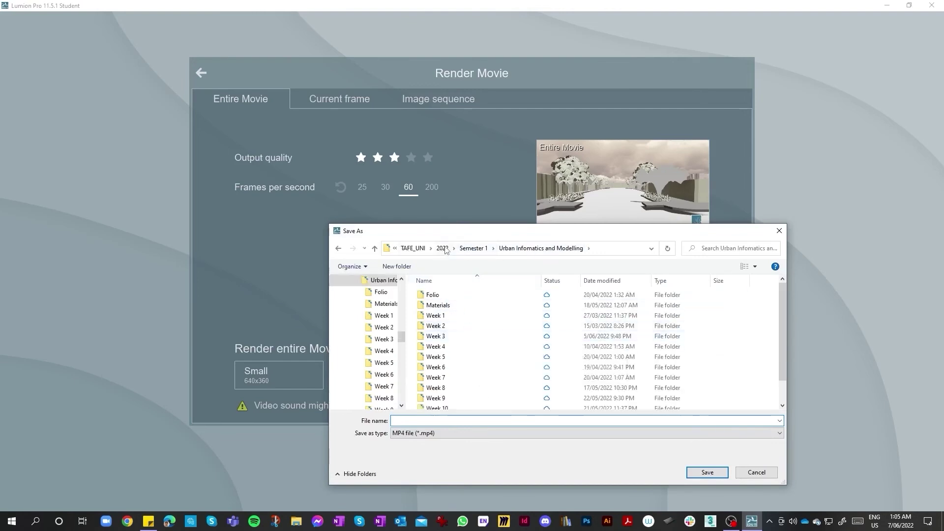
pyautogui.moveTo(458, 235); pyautogui.dragTo(379, 190)
pyautogui.scroll(-1, 417, 305)
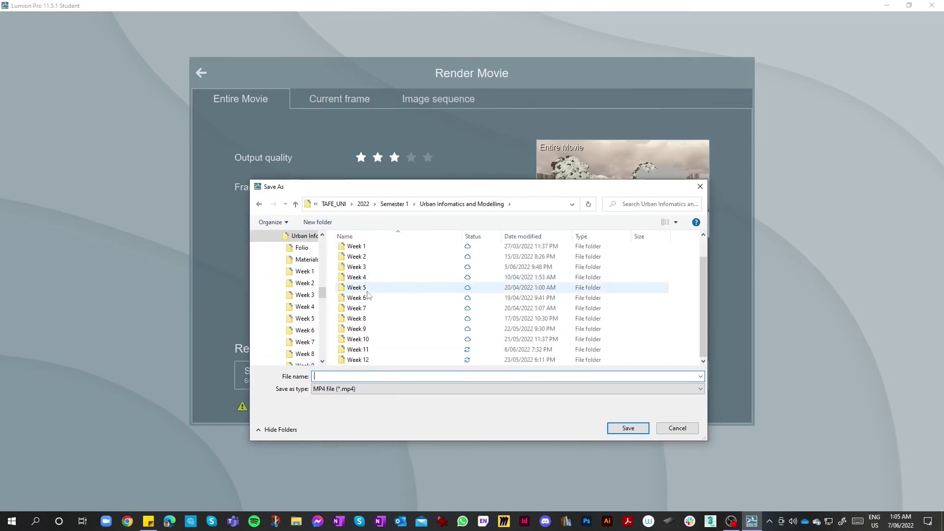
pyautogui.doubleClick(358, 359)
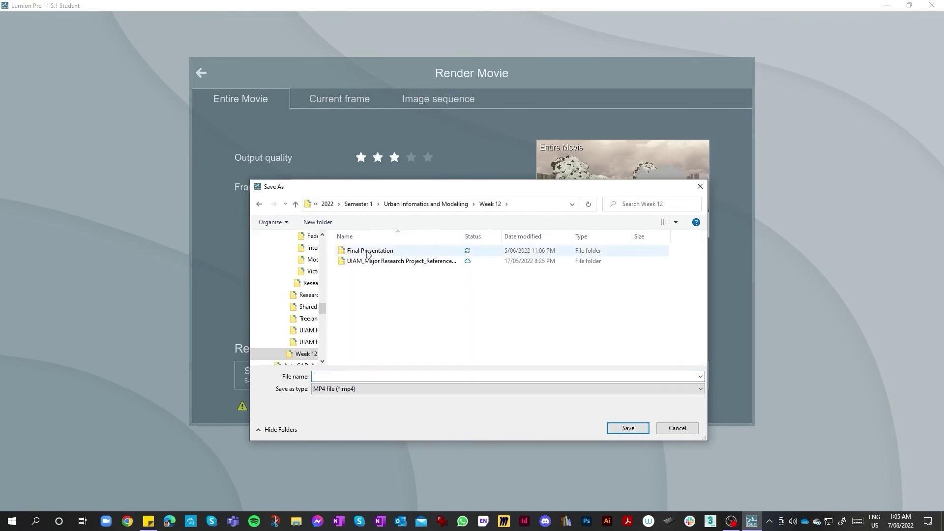
pyautogui.scroll(-3, 366, 345)
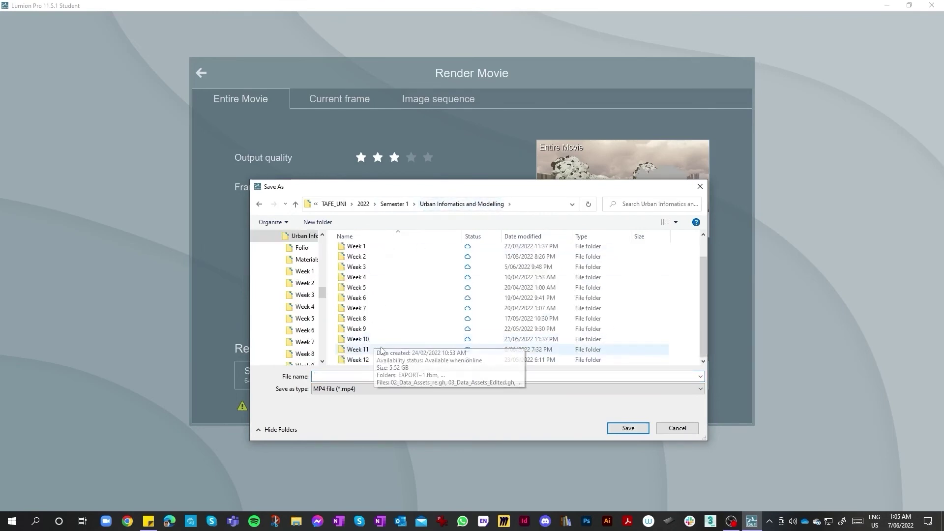
pyautogui.doubleClick(364, 291)
pyautogui.click(371, 303)
pyautogui.doubleClick(371, 302)
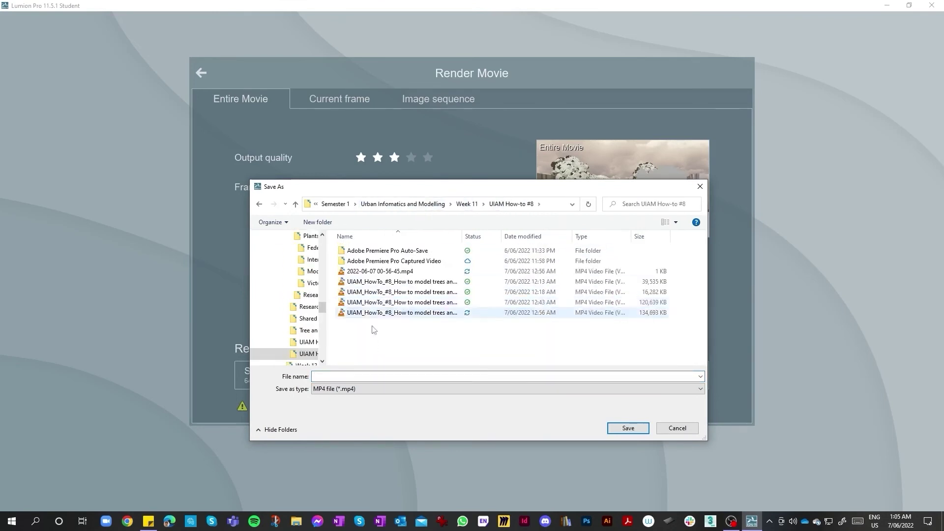
pyautogui.click(358, 376)
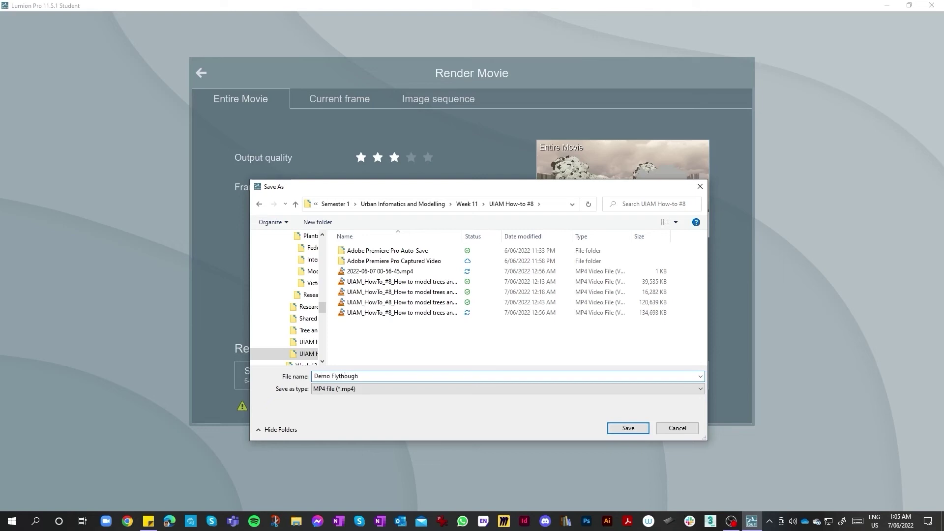
pyautogui.press('Return')
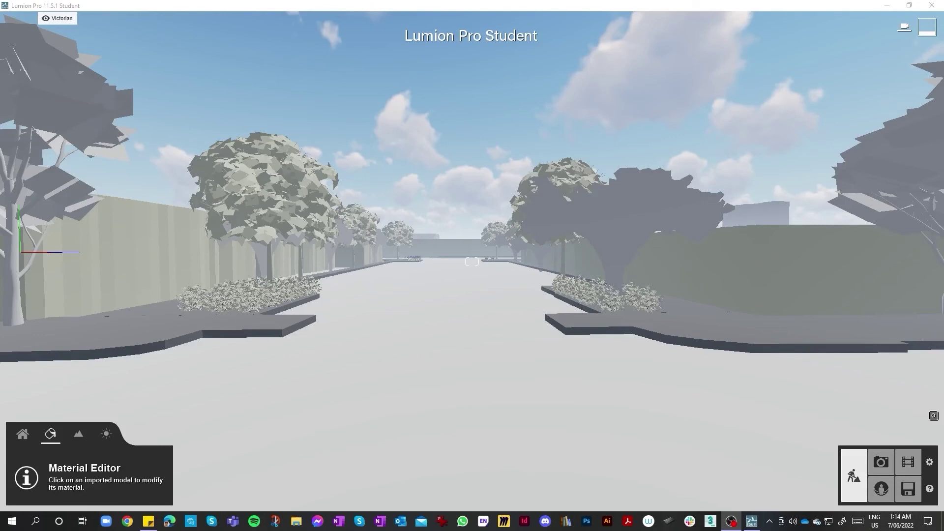
# Save the project as Demo Model in the UIAM How-to #8 folder
pyautogui.click(910, 488)
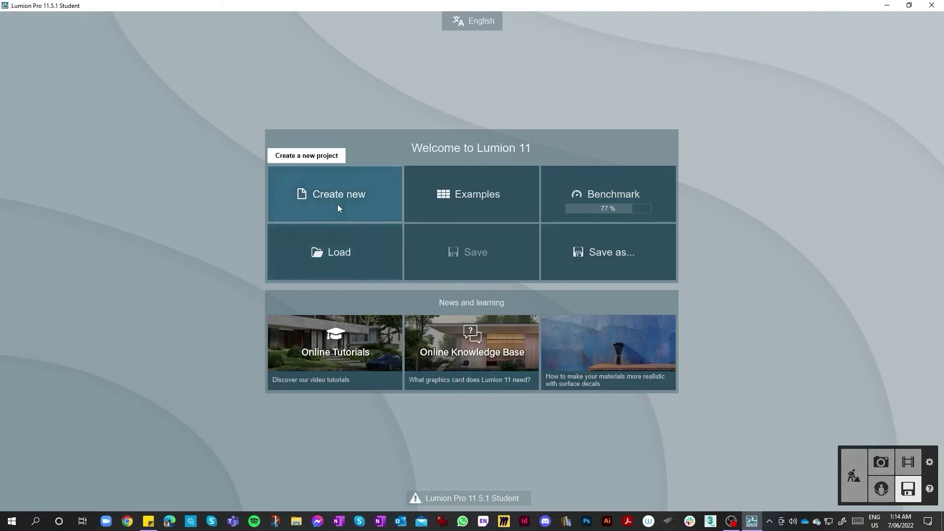
pyautogui.click(629, 246)
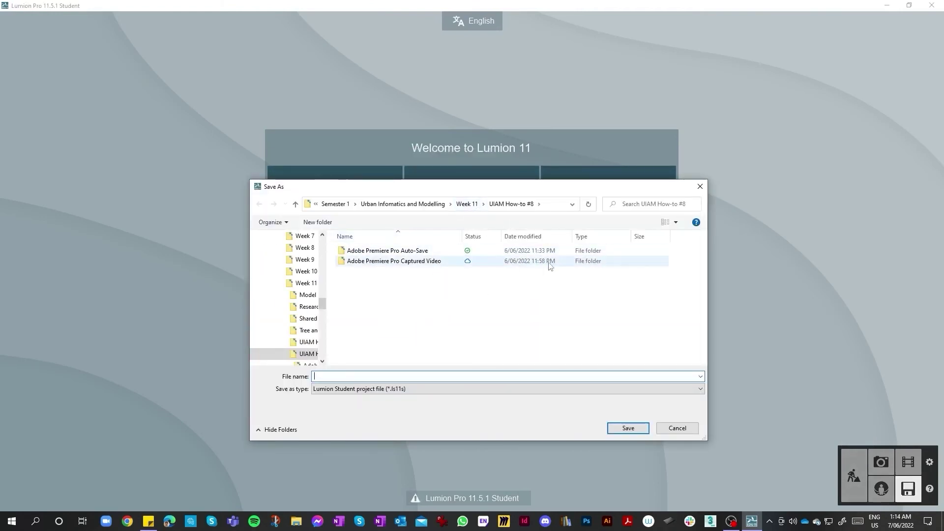
pyautogui.write('D')
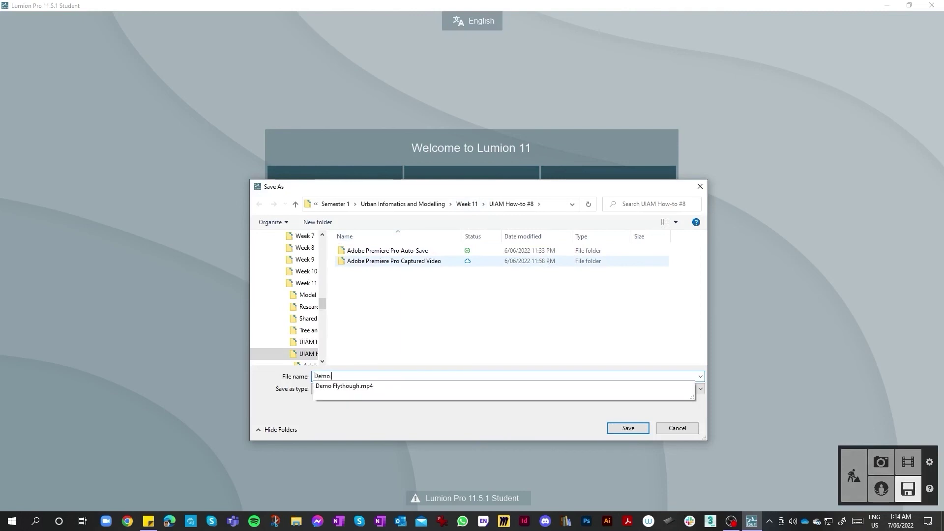
pyautogui.write('emo Model')
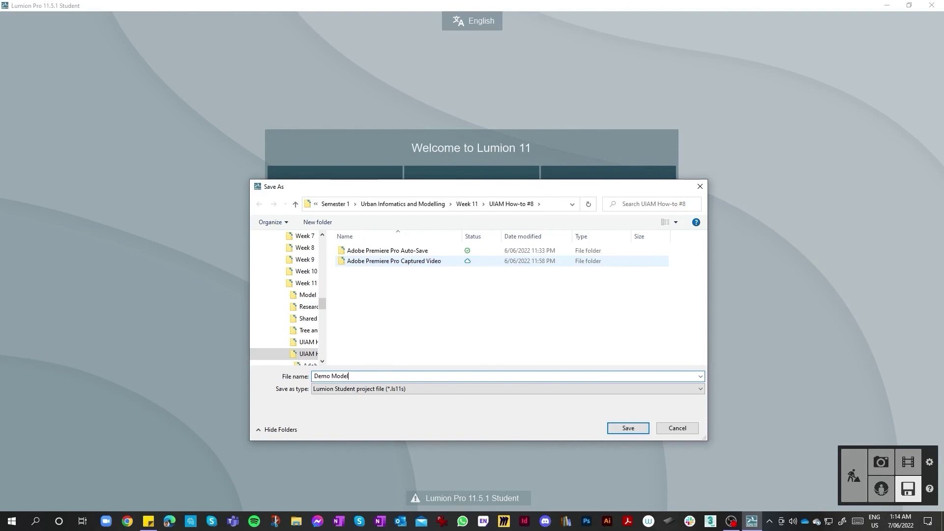
pyautogui.press('Return')
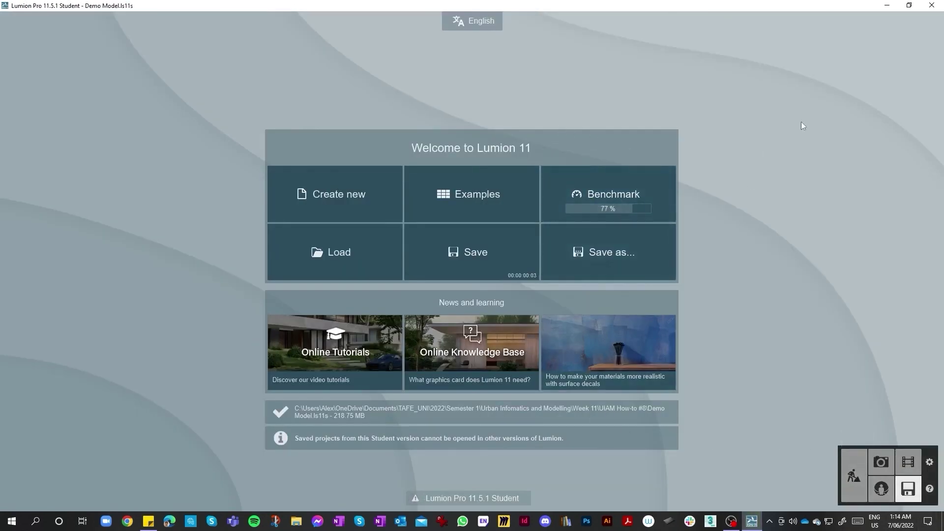
# Close Lumion and open the rendered Demo Flythough.mp4 from the recent files in File Explorer
pyautogui.click(932, 5)
pyautogui.click(470, 303)
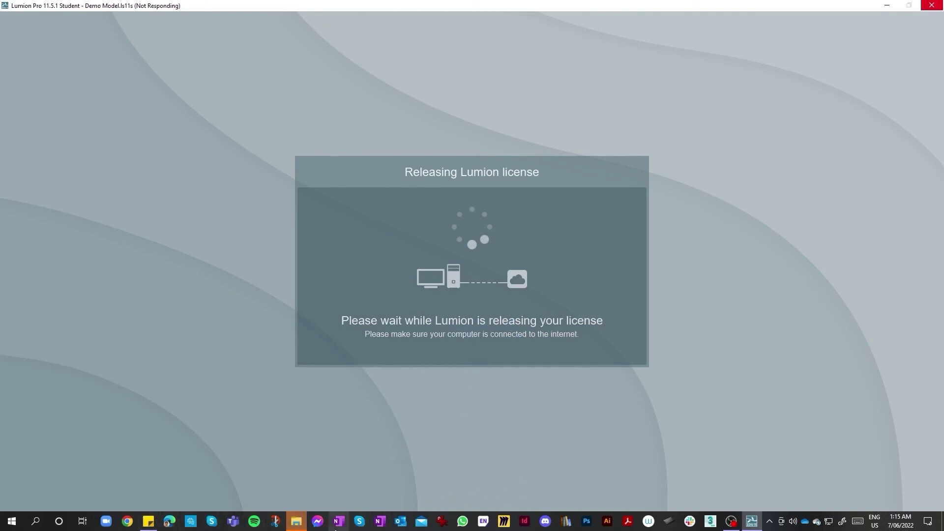
pyautogui.click(298, 523)
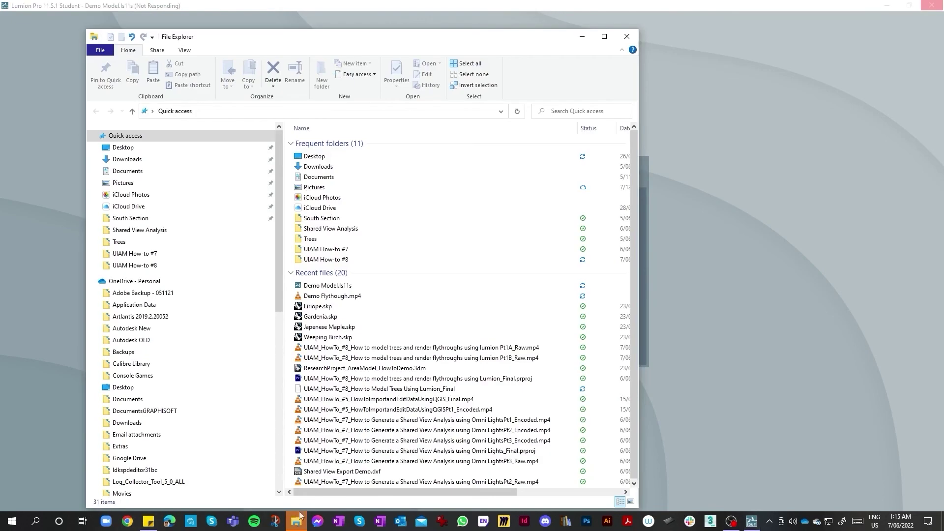
pyautogui.doubleClick(344, 296)
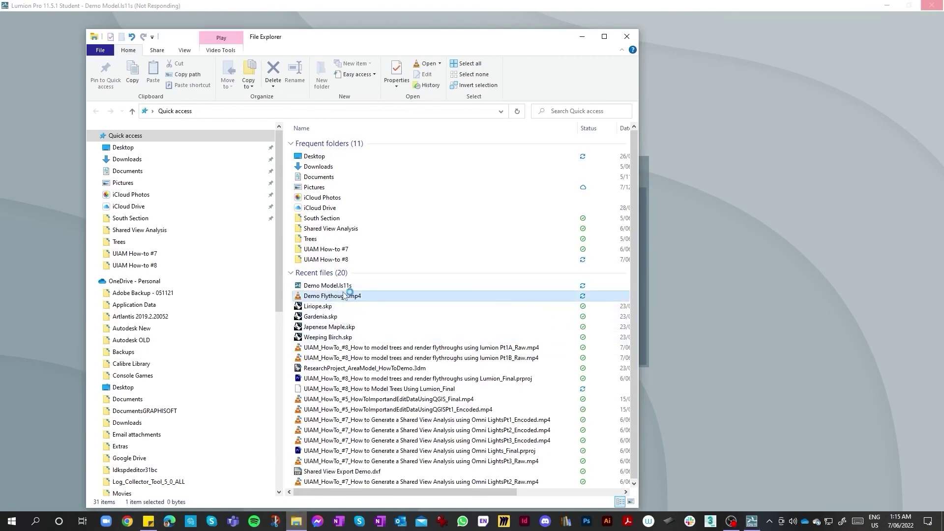